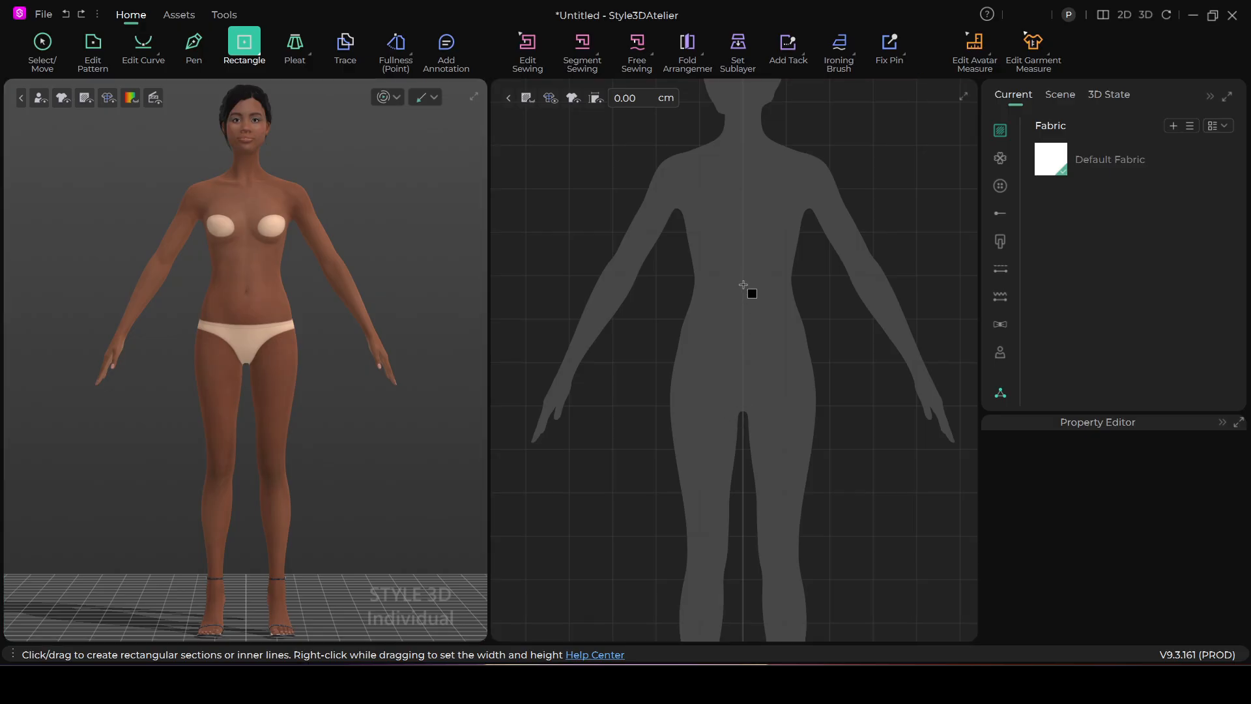
Draw a rectangular waistband pattern about 13 × 8 cm, extending from the avatar's centre line at the waist.
drag(744, 279, 800, 314)
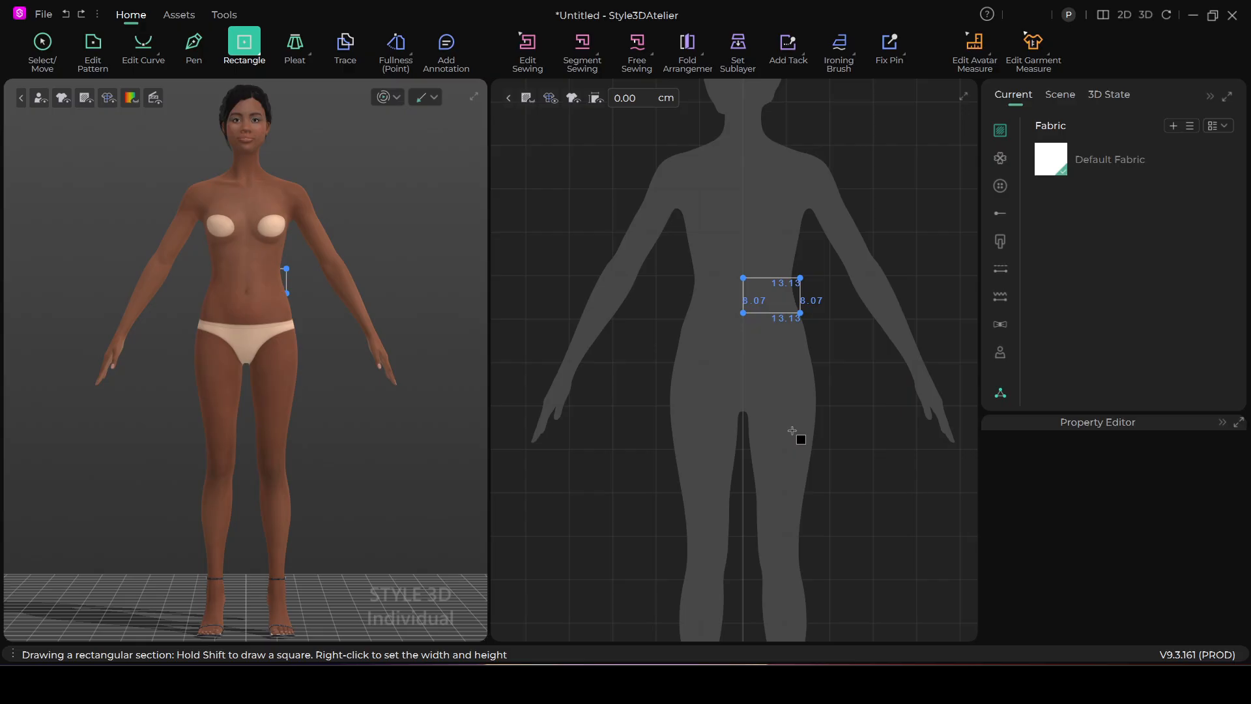
scroll(793, 427, down, 5)
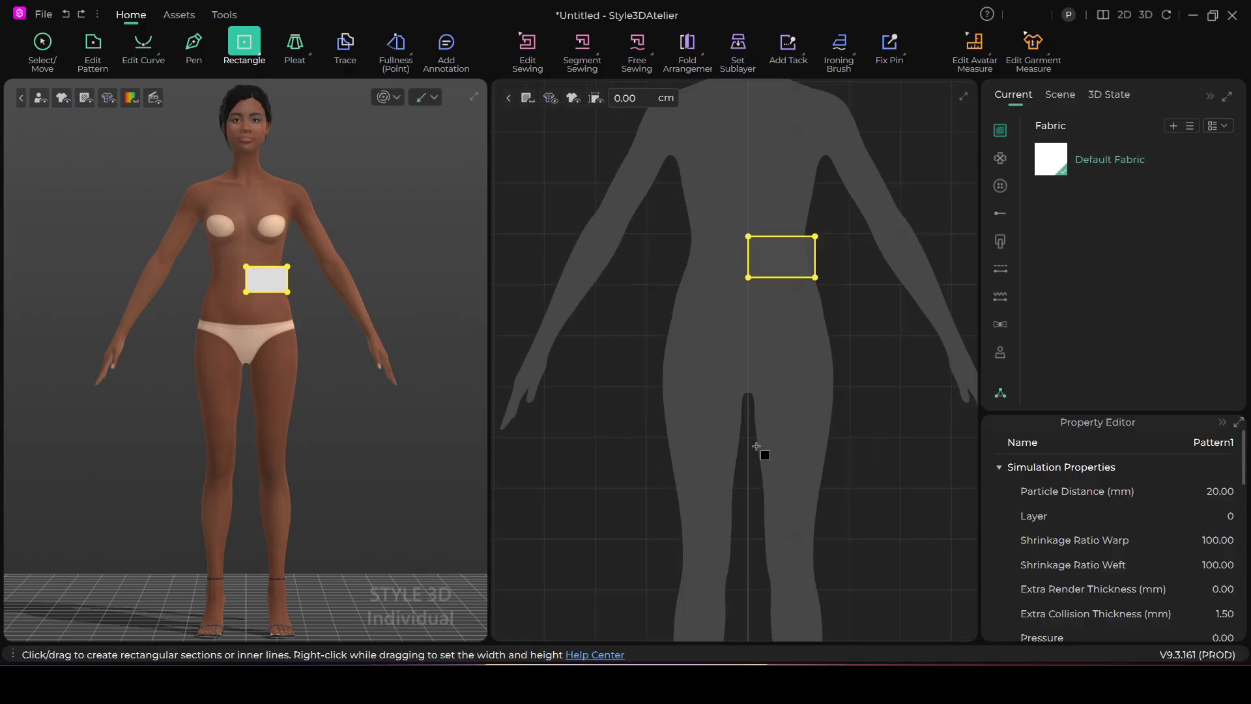
scroll(747, 449, up, 3)
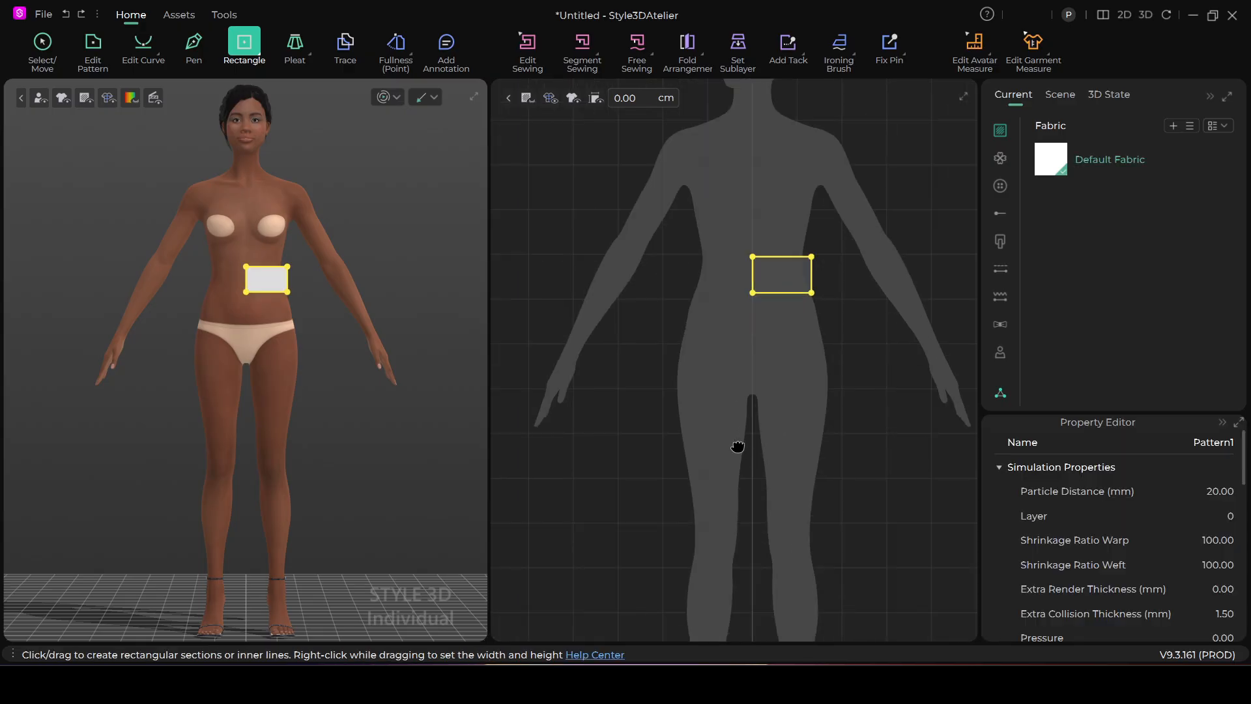
right_drag(738, 447, 690, 414)
scroll(759, 335, down, 1)
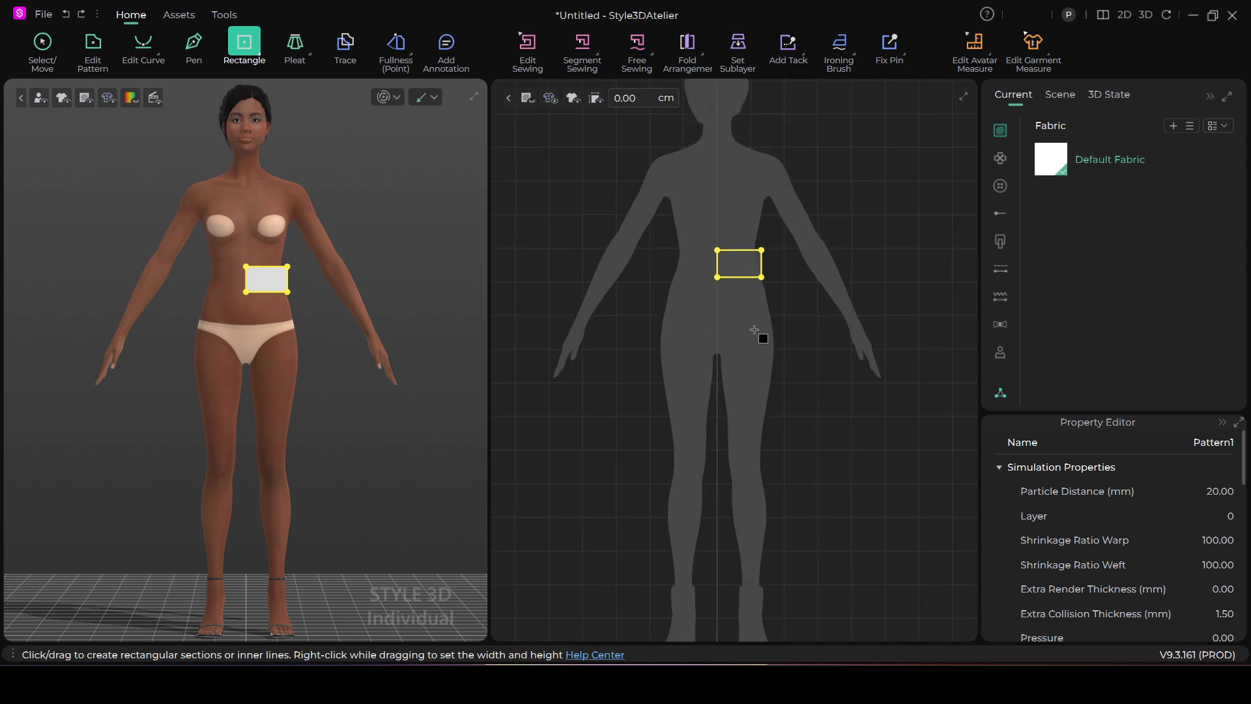
scroll(756, 326, up, 1)
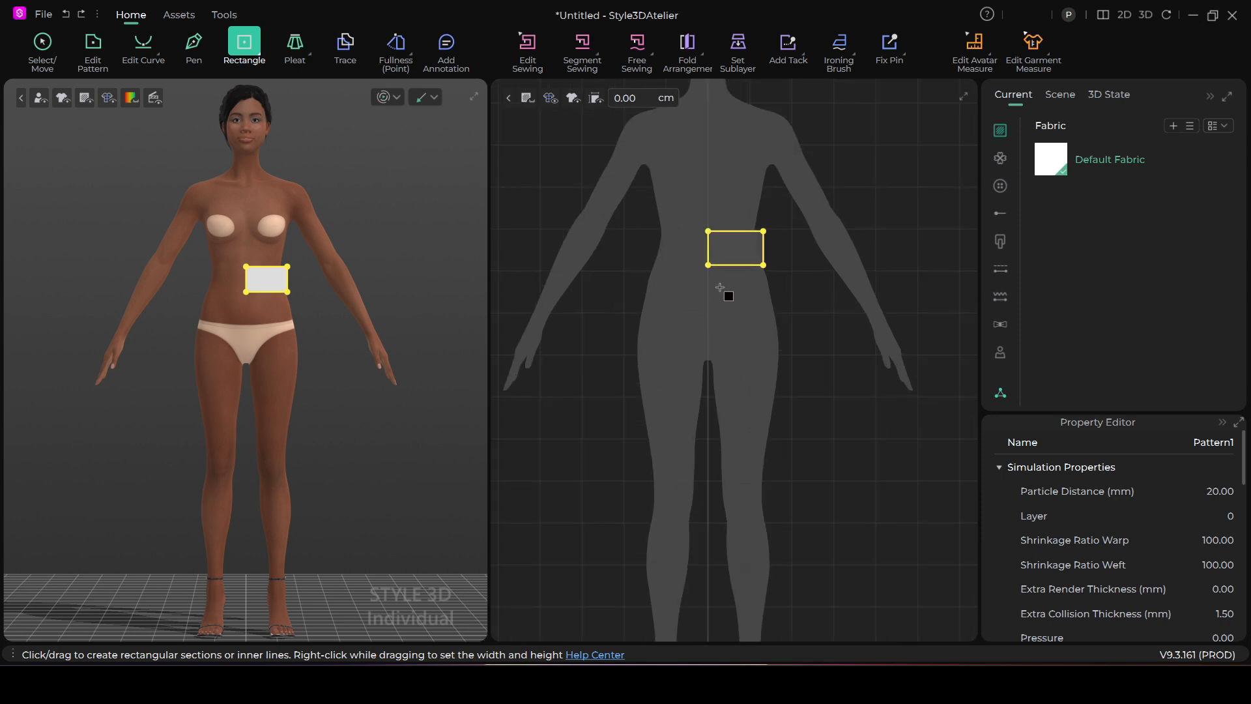
Start a leg pattern with the Pen tool, drawing a waist edge about 14.5 cm wide from the centre line just below the waistband.
click(203, 45)
scroll(720, 293, up, 2)
scroll(717, 288, down, 1)
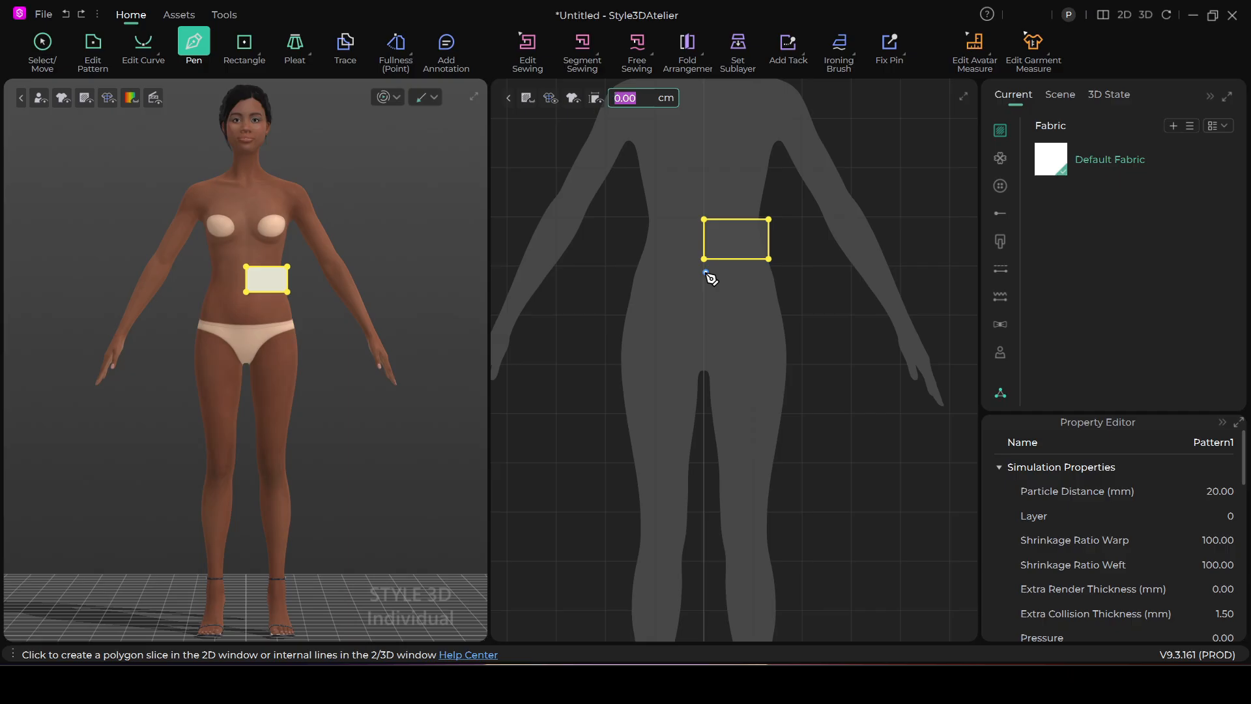
scroll(709, 278, up, 1)
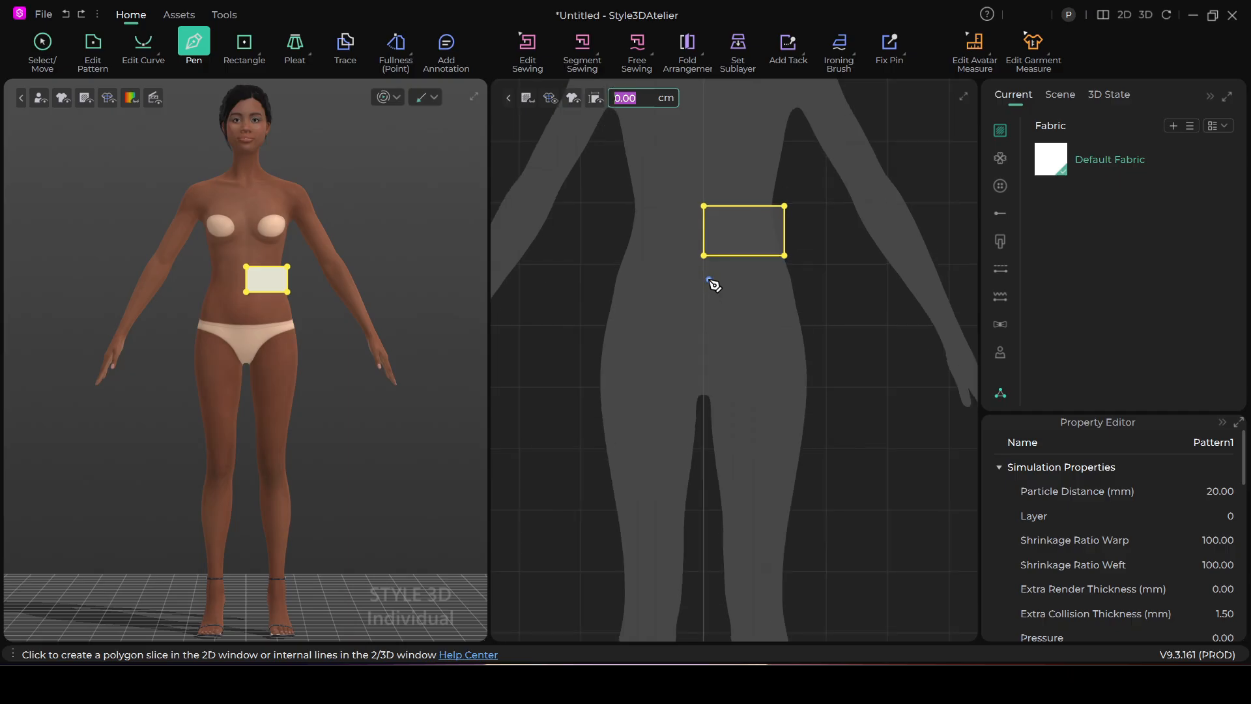
scroll(709, 279, down, 1)
scroll(709, 279, up, 2)
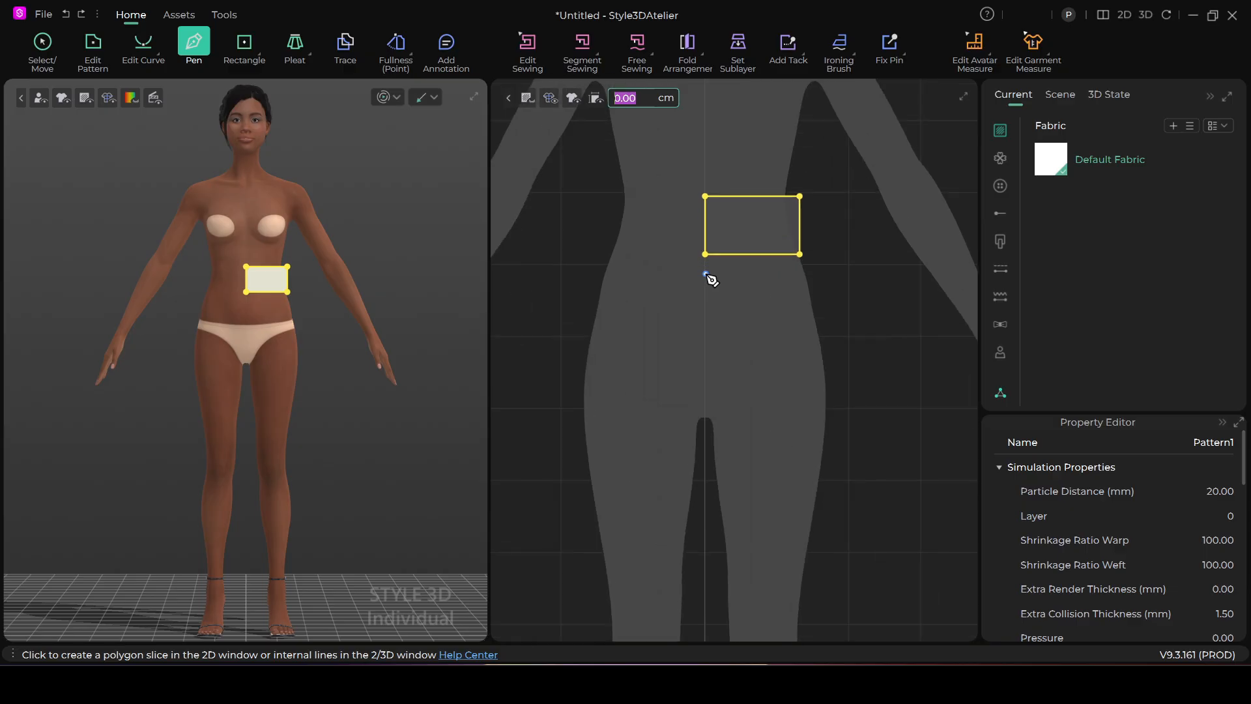
scroll(709, 279, down, 1)
click(706, 273)
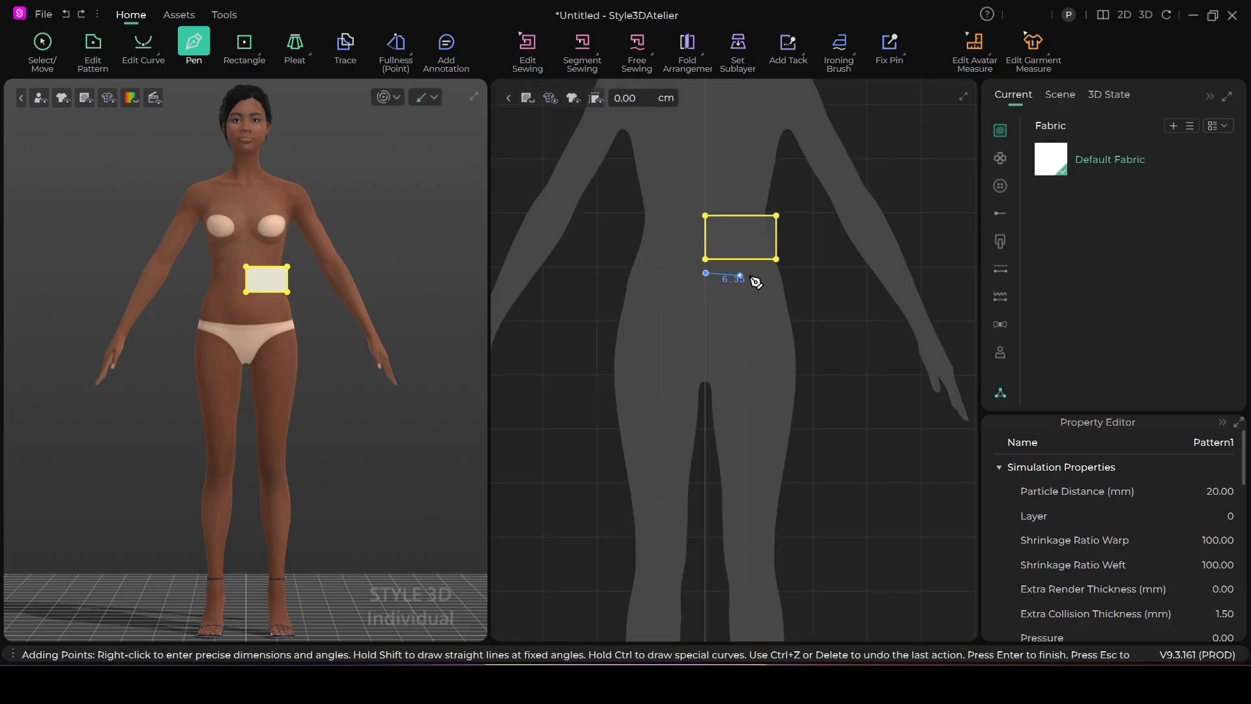
click(784, 271)
Continue the leg outline past the hip and knee to the ankle, add a hem about 16.7 cm wide, and close it along the centre line.
middle_drag(806, 357, 799, 260)
click(797, 298)
click(787, 434)
middle_drag(791, 479, 794, 396)
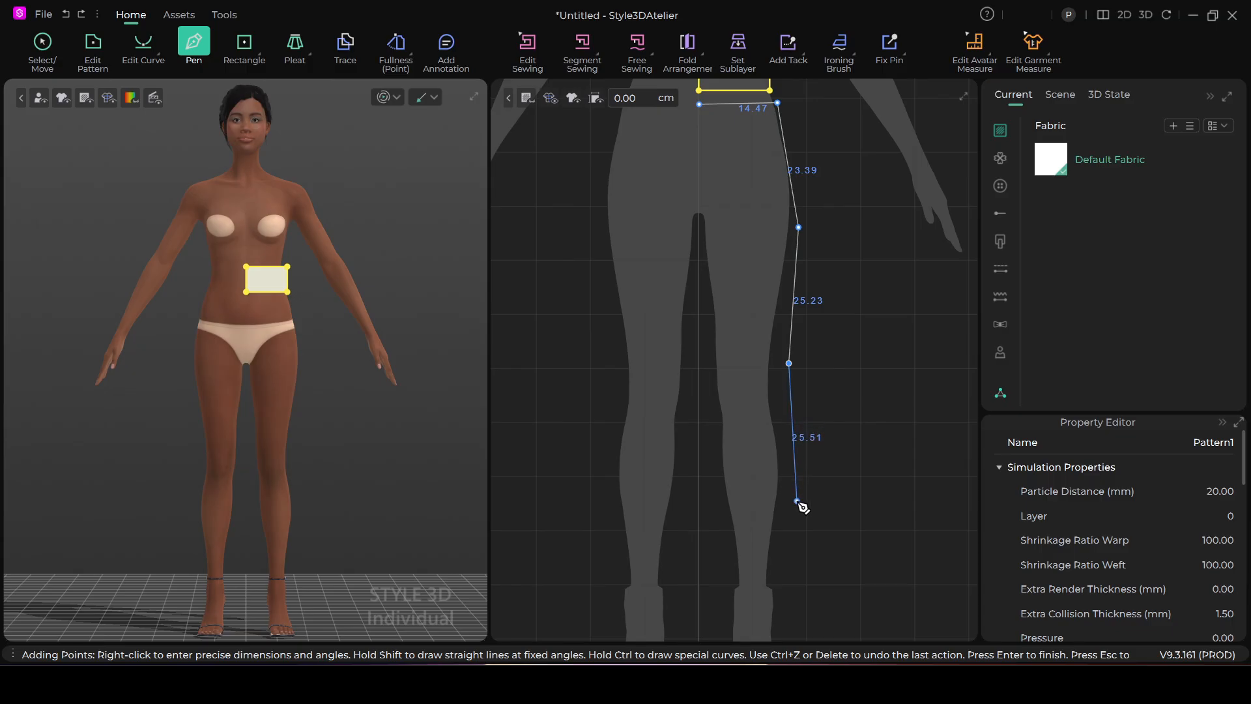
click(791, 553)
click(700, 556)
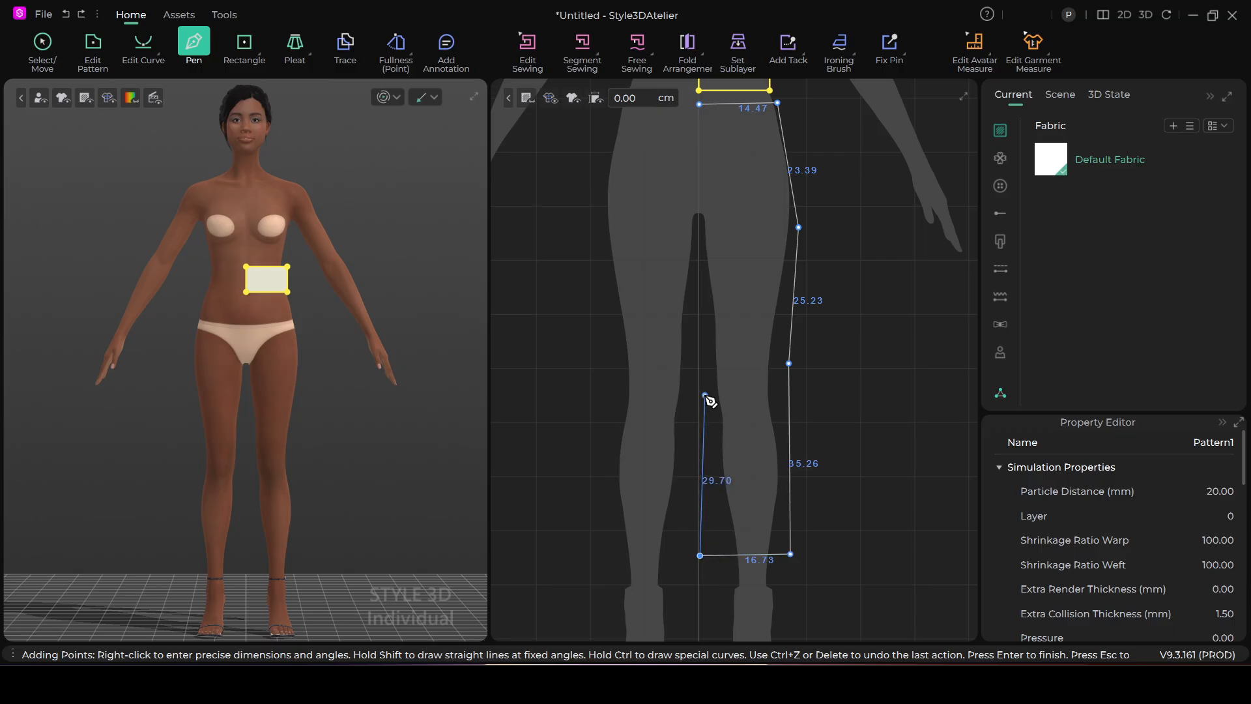
click(700, 105)
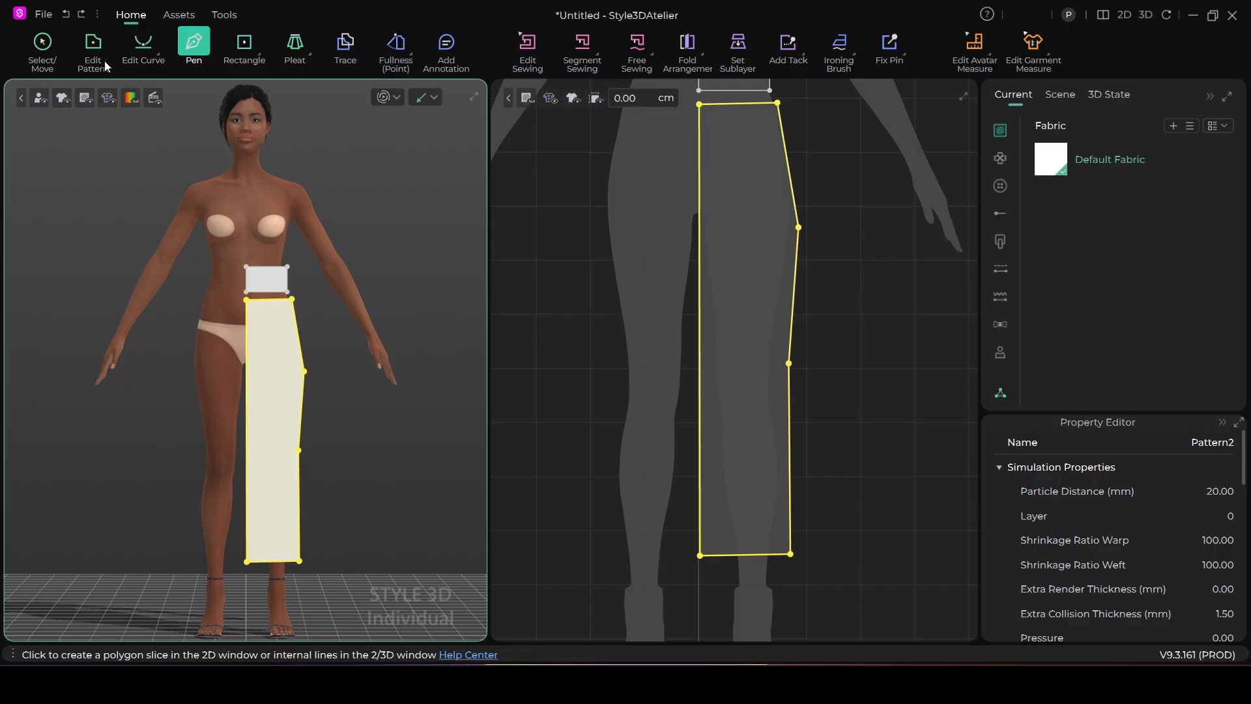
Add two points on the leg pattern's inner edge: one at crotch level about 22.7 cm below the waist, one above it.
click(259, 58)
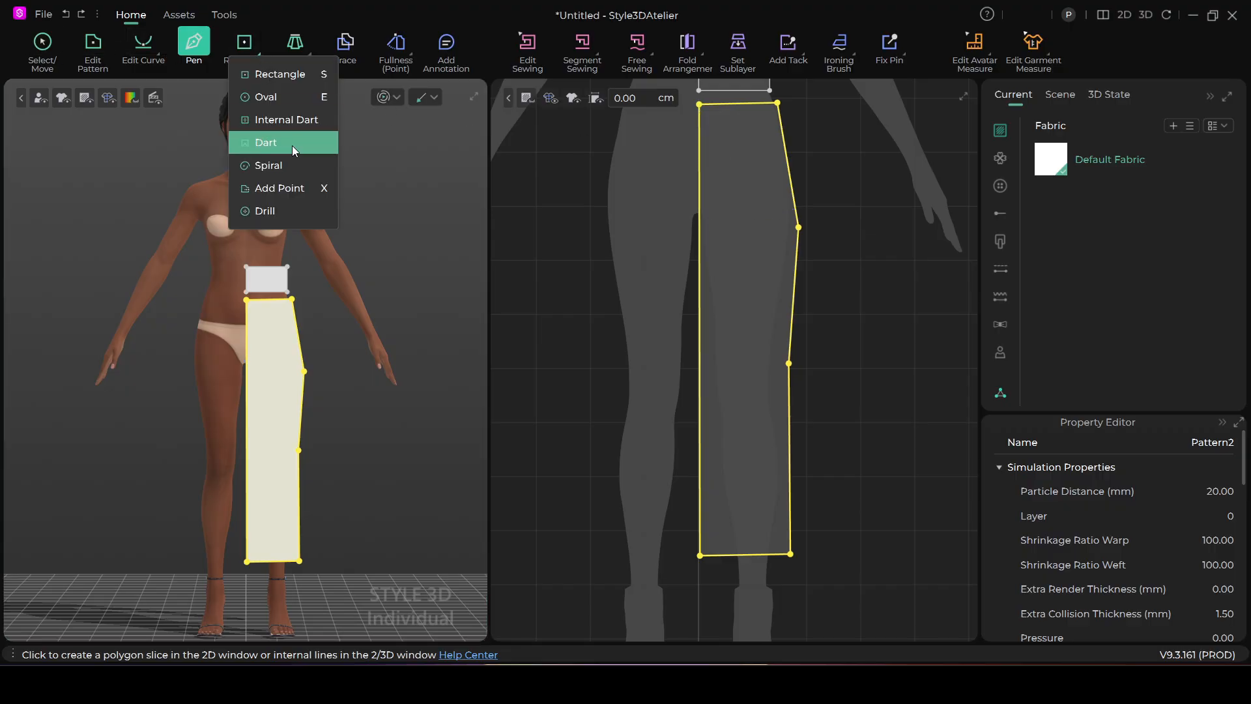
click(299, 186)
scroll(691, 257, up, 3)
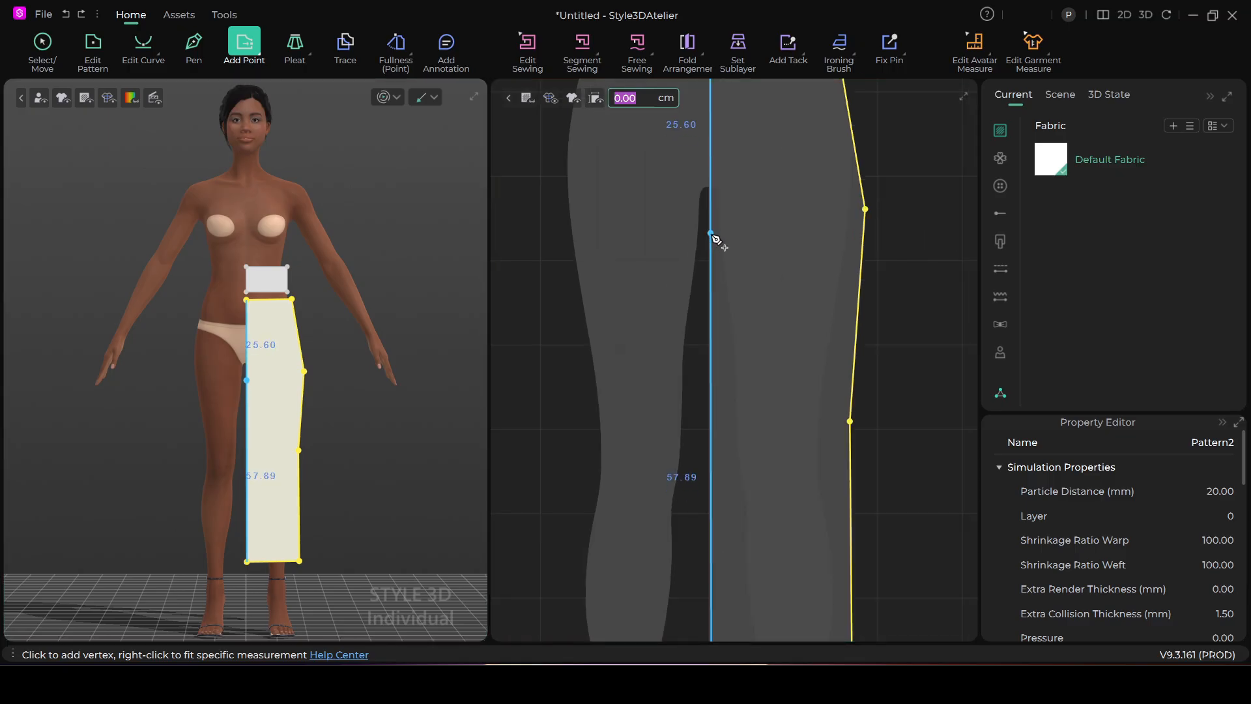
scroll(711, 215, down, 3)
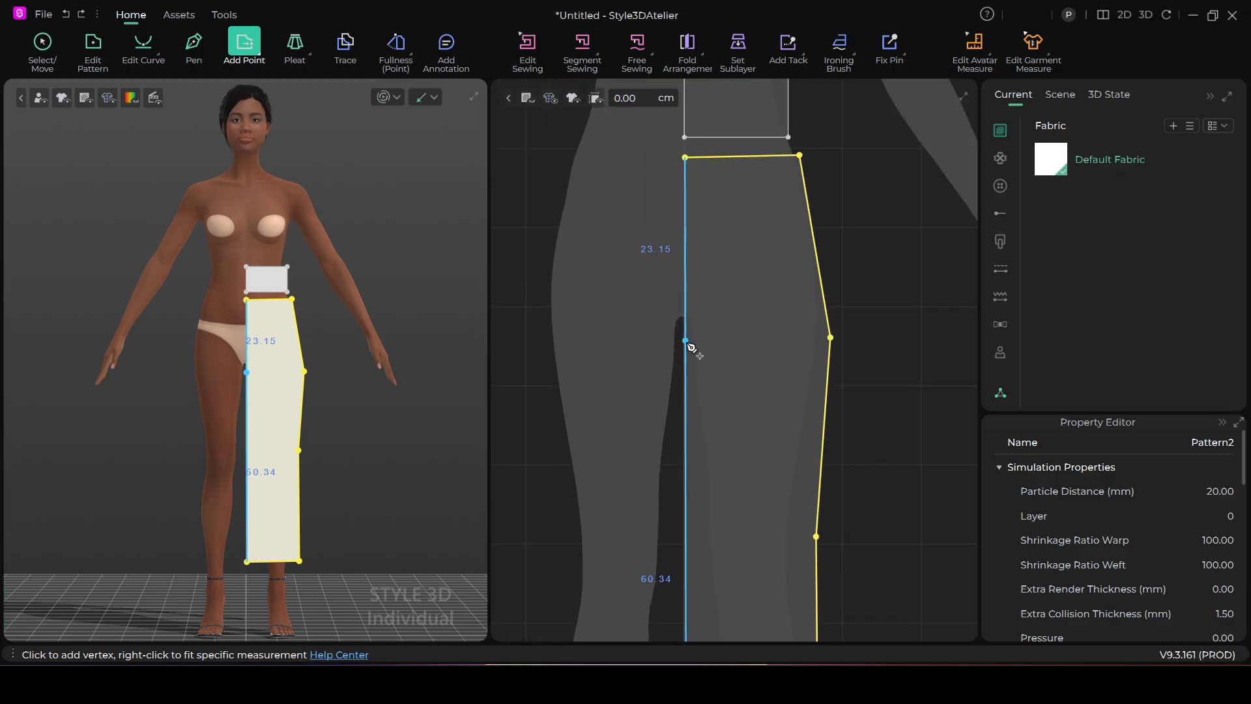
scroll(690, 350, up, 4)
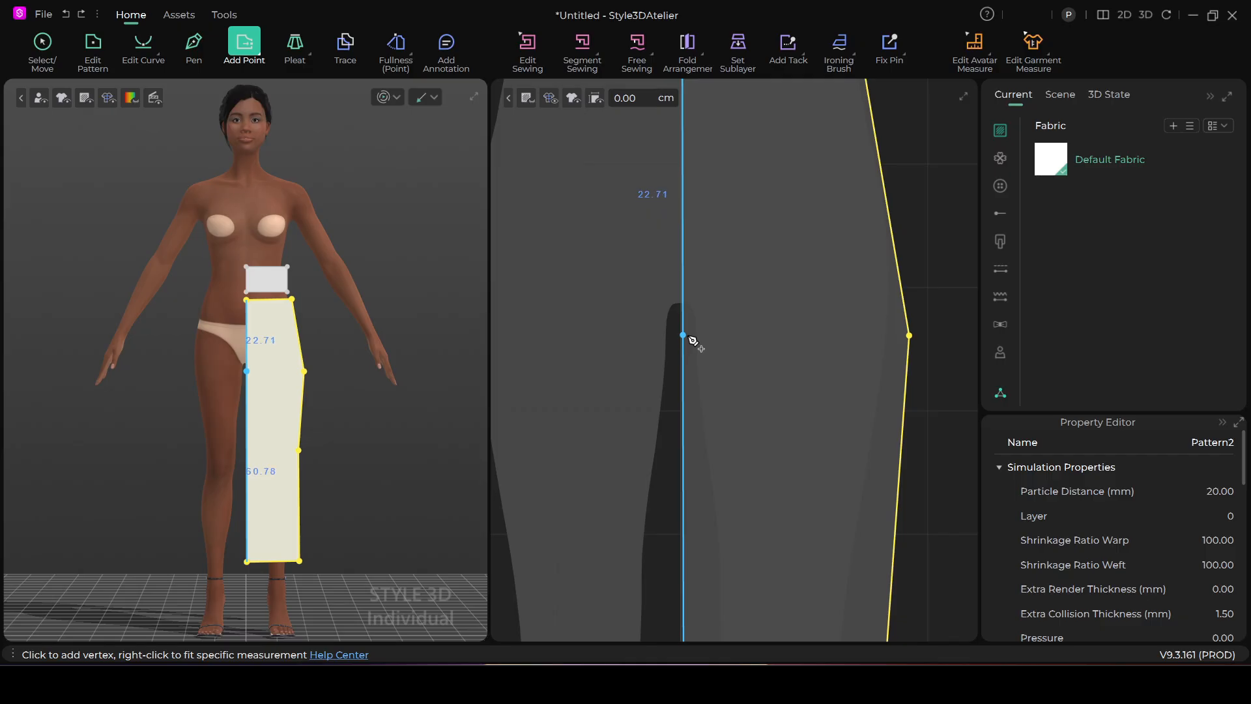
click(684, 336)
click(687, 218)
scroll(684, 304, down, 1)
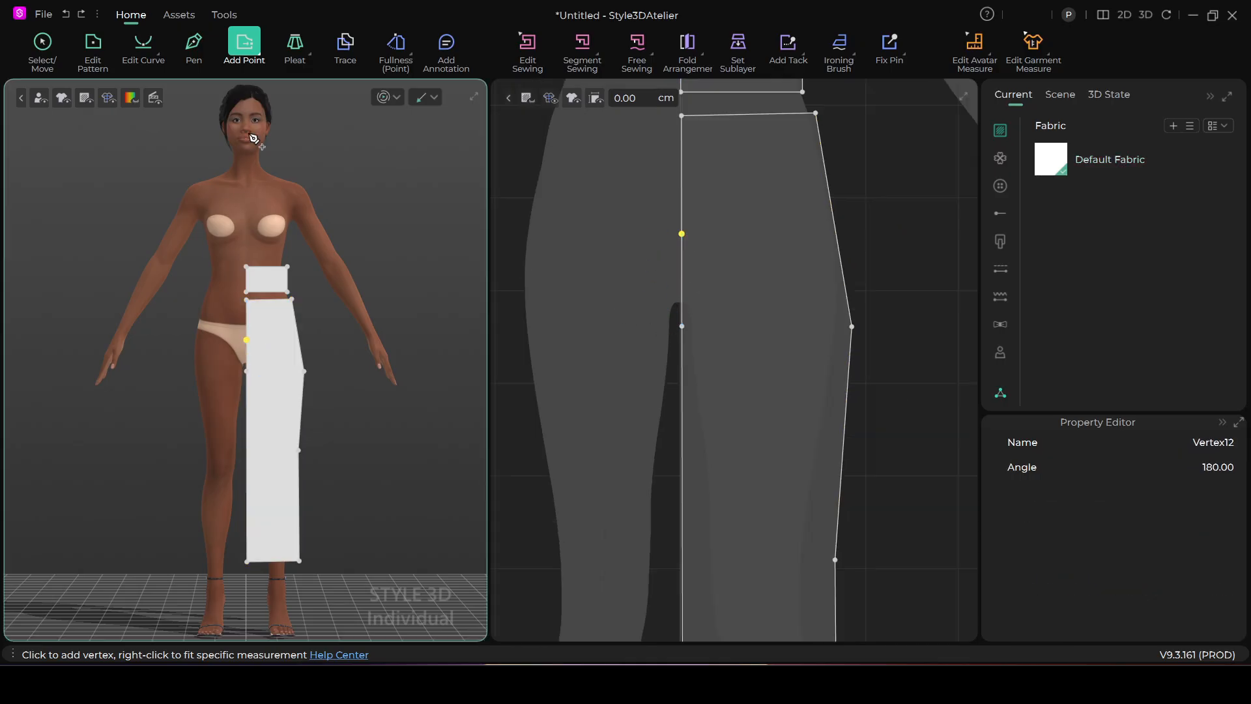
Move the crotch point outward past the centre line and bend the segment above it into a concave crotch curve with two curve points.
click(91, 47)
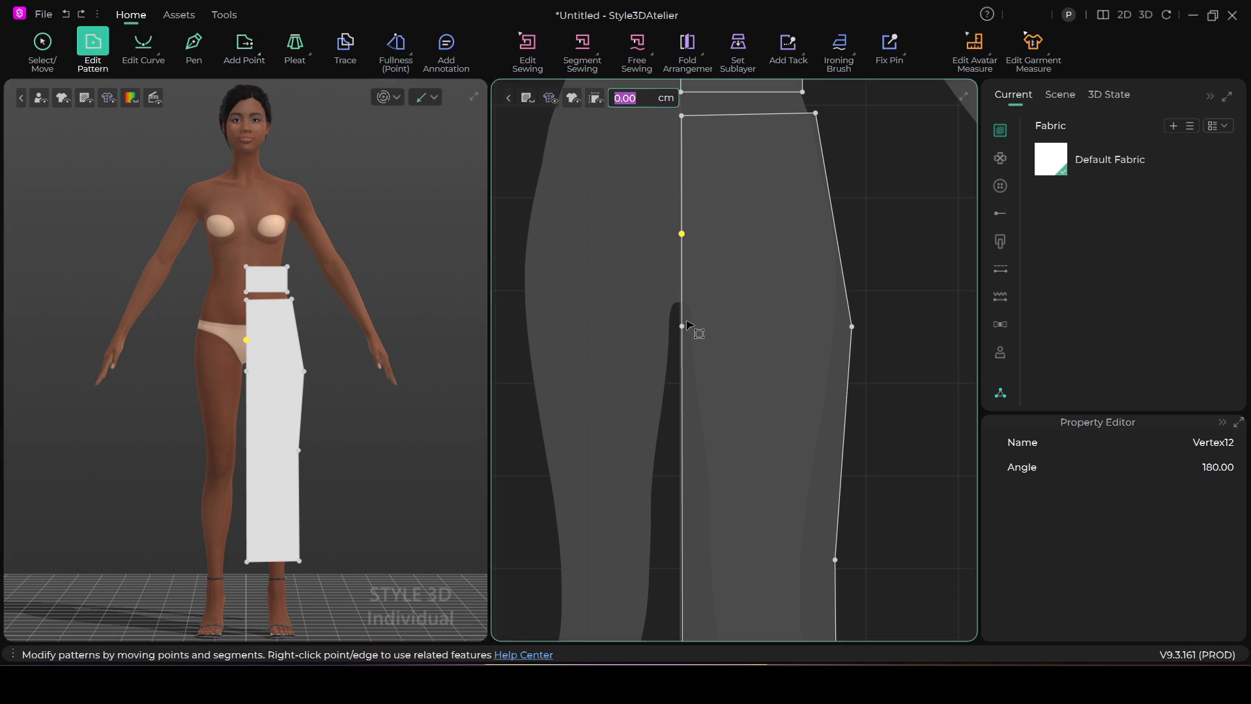
drag(682, 326, 661, 316)
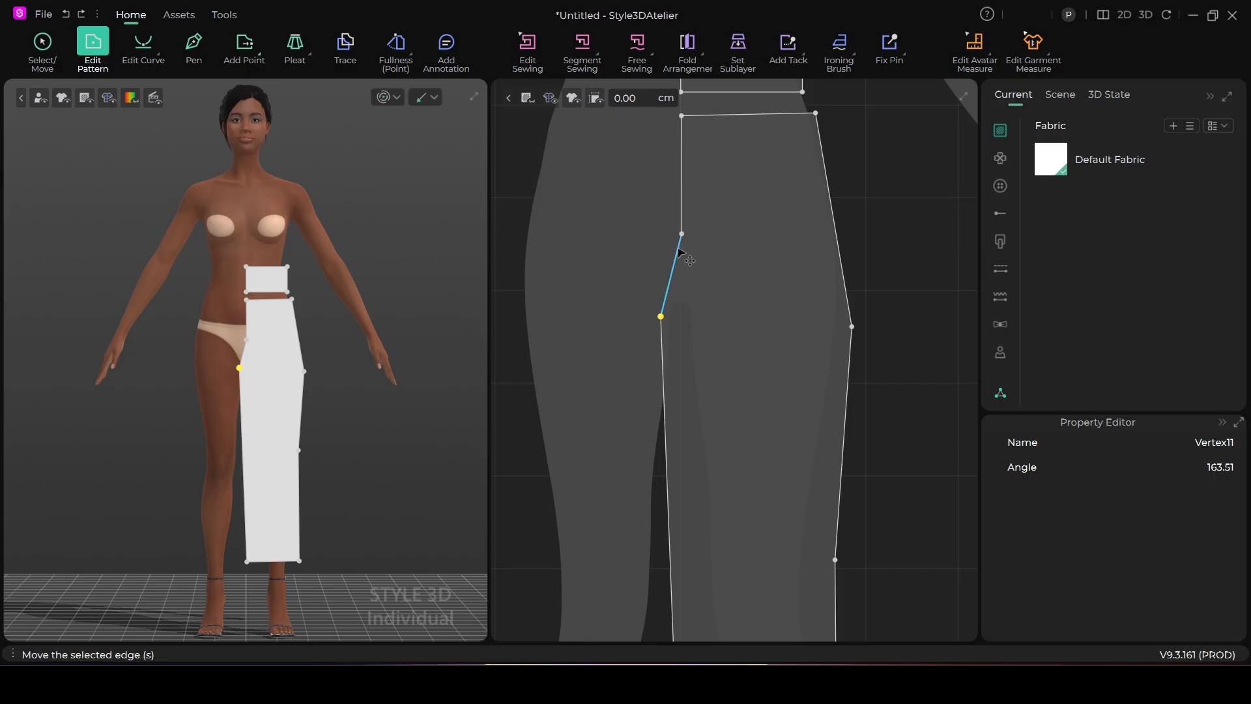
click(149, 52)
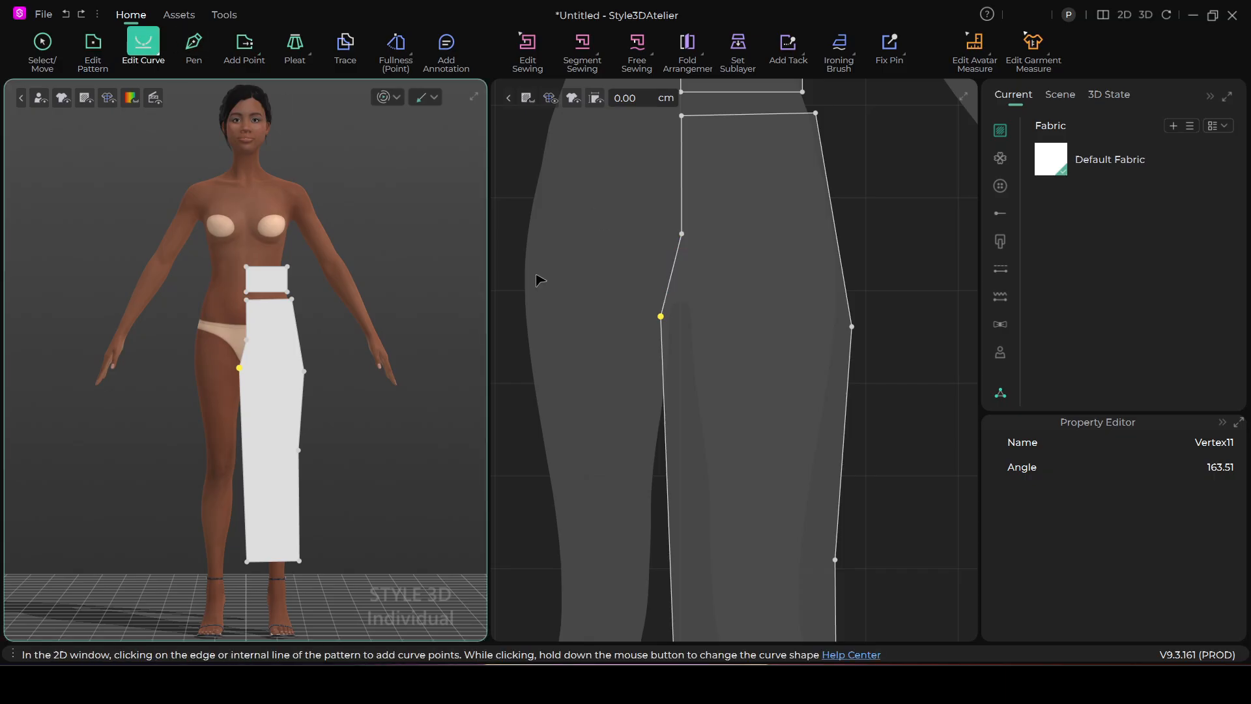
drag(680, 301, 678, 301)
click(687, 269)
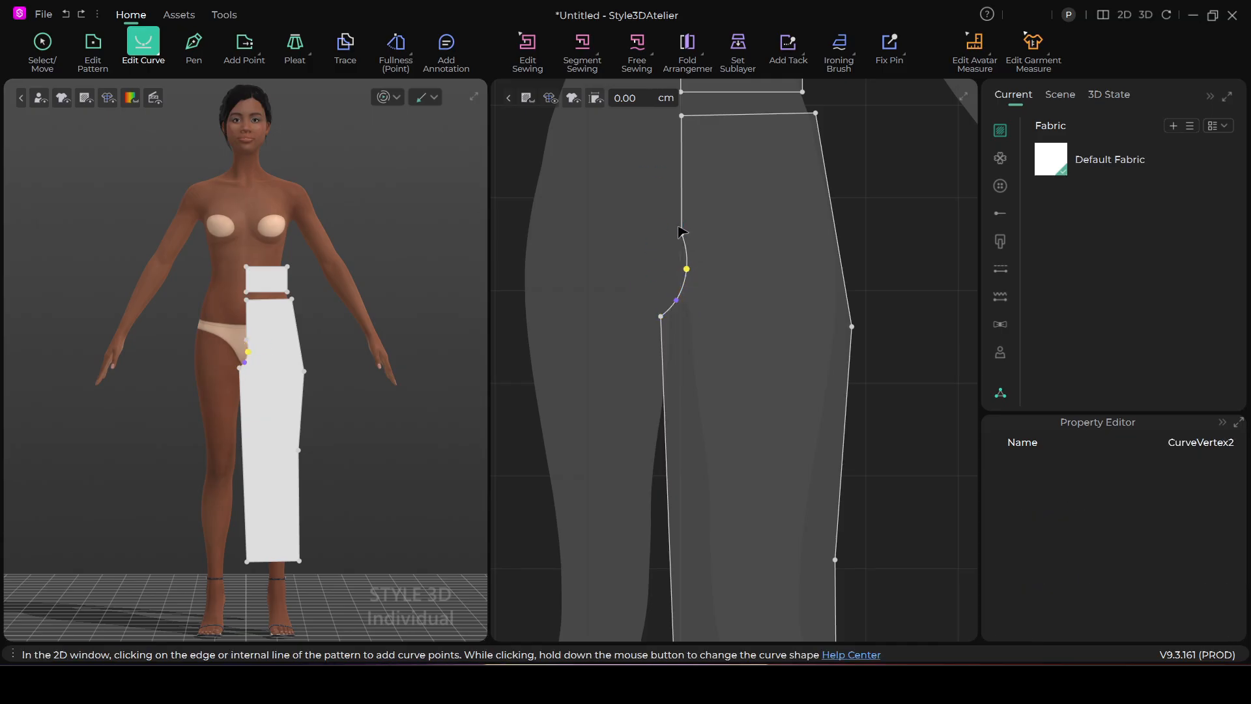
click(678, 301)
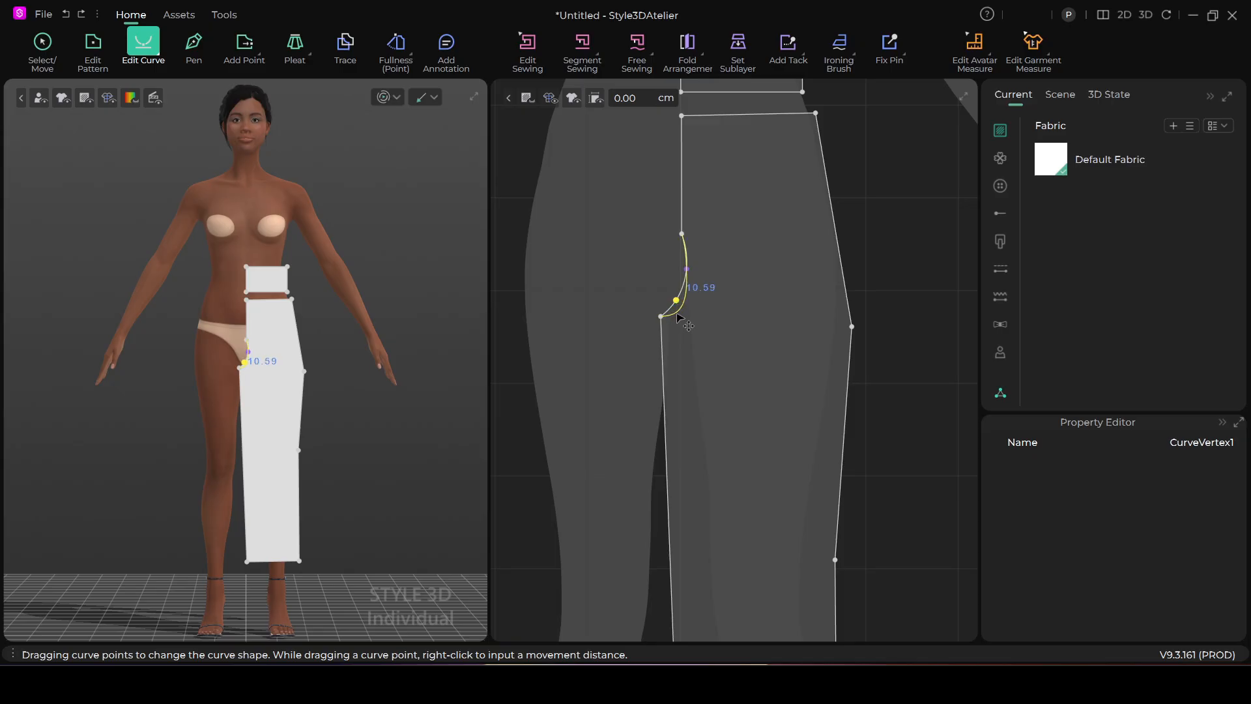
drag(676, 311, 676, 310)
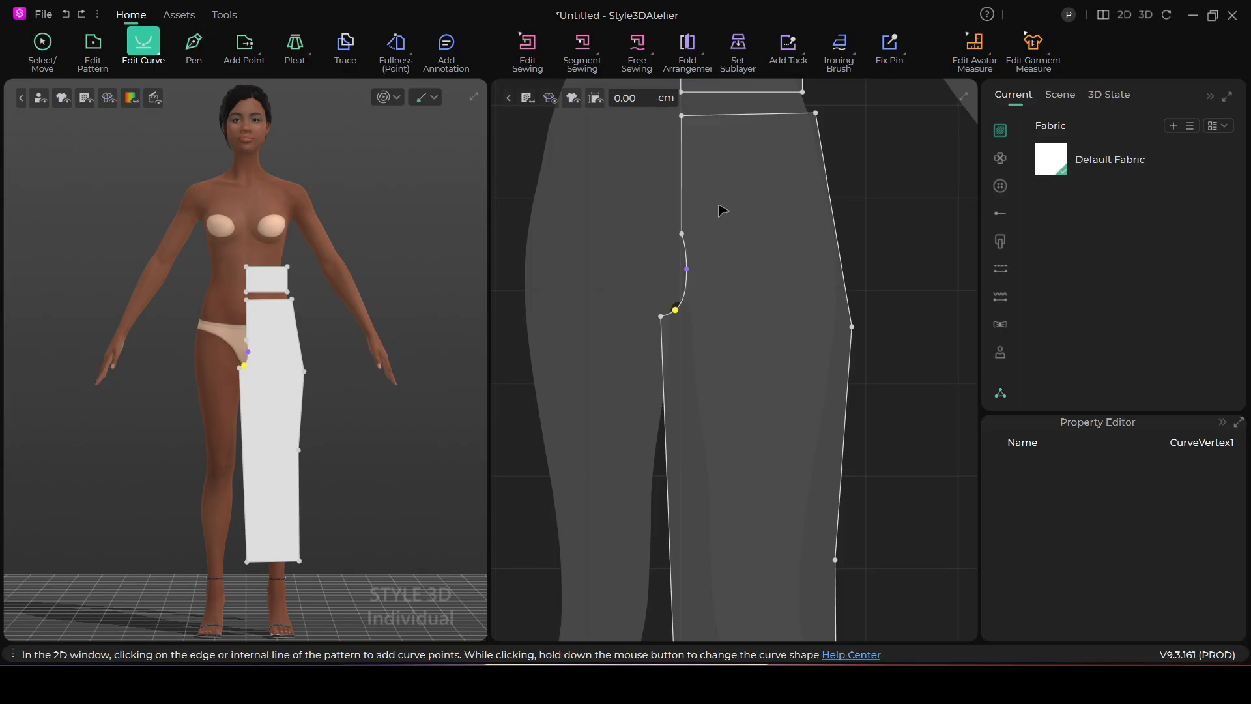
Delete the knee-level point on the leg pattern's outer side edge.
scroll(720, 205, down, 5)
scroll(719, 204, up, 4)
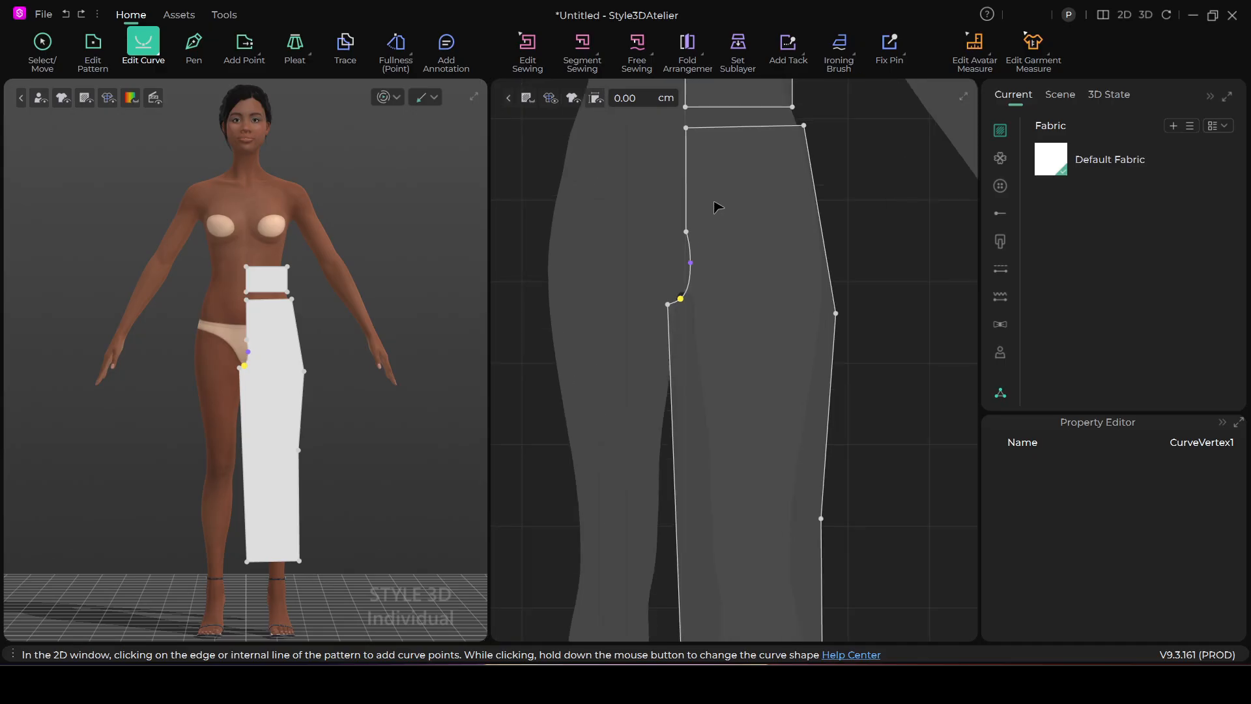
scroll(718, 207, down, 5)
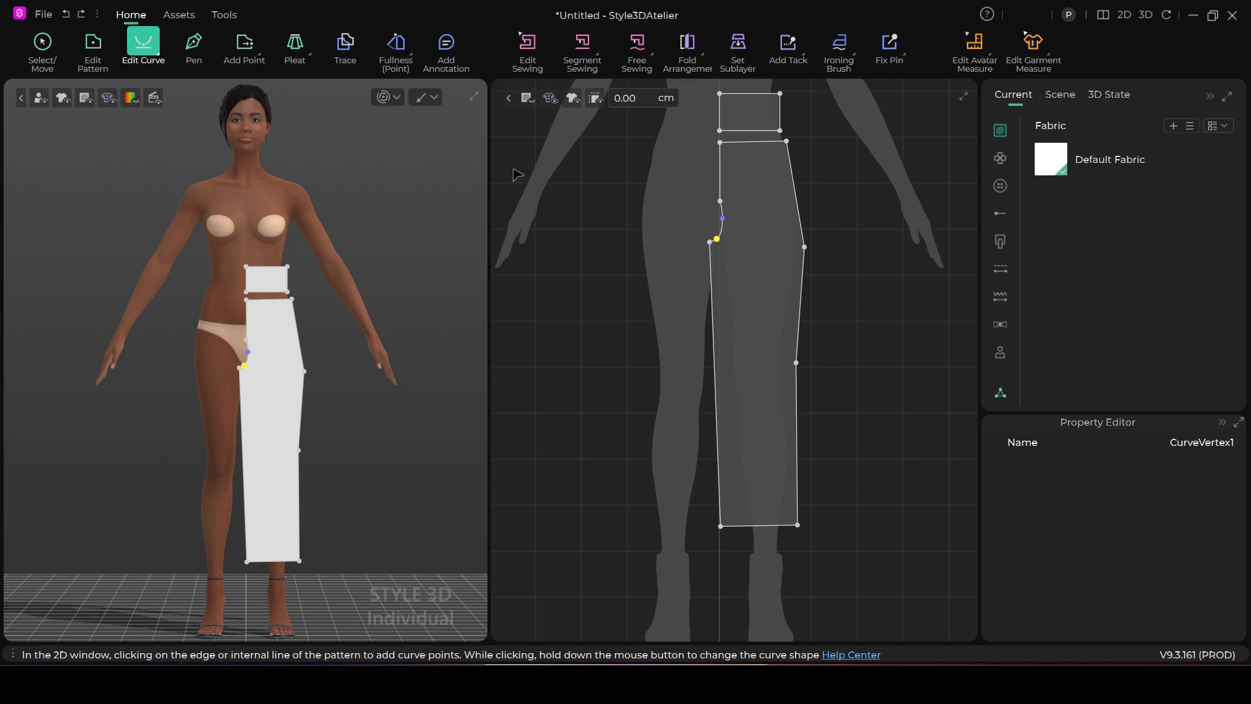
click(93, 43)
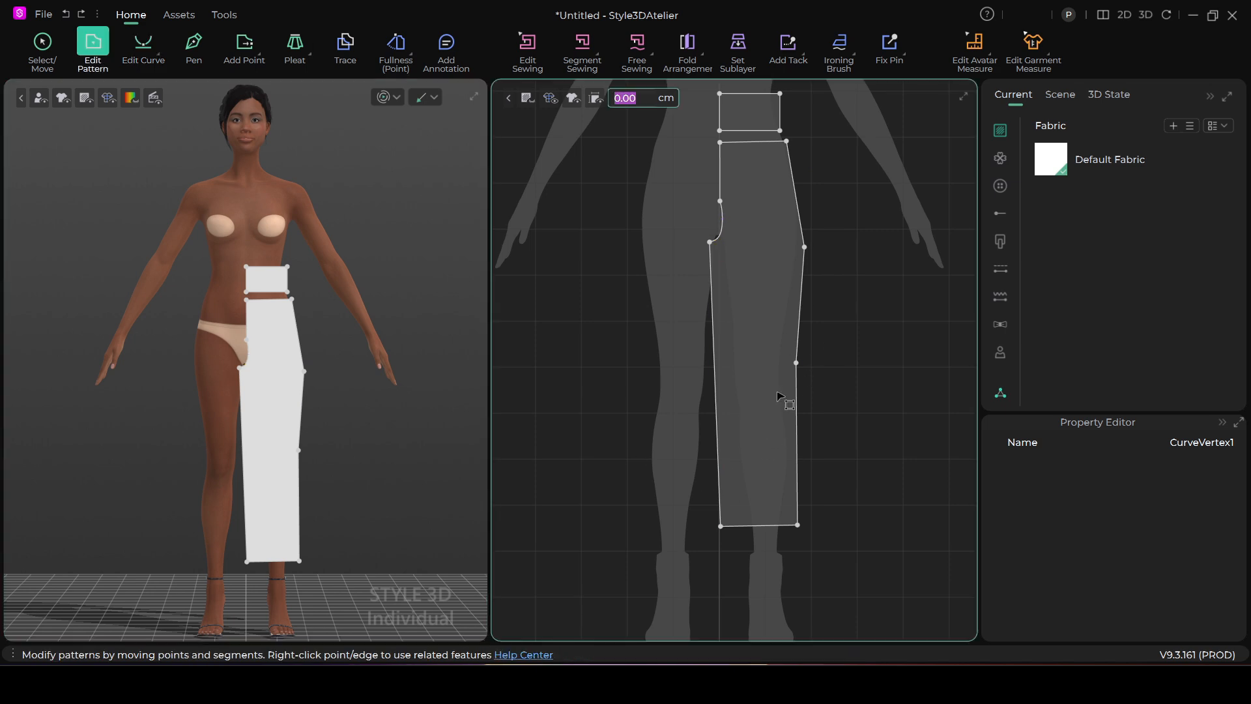
right_click(796, 362)
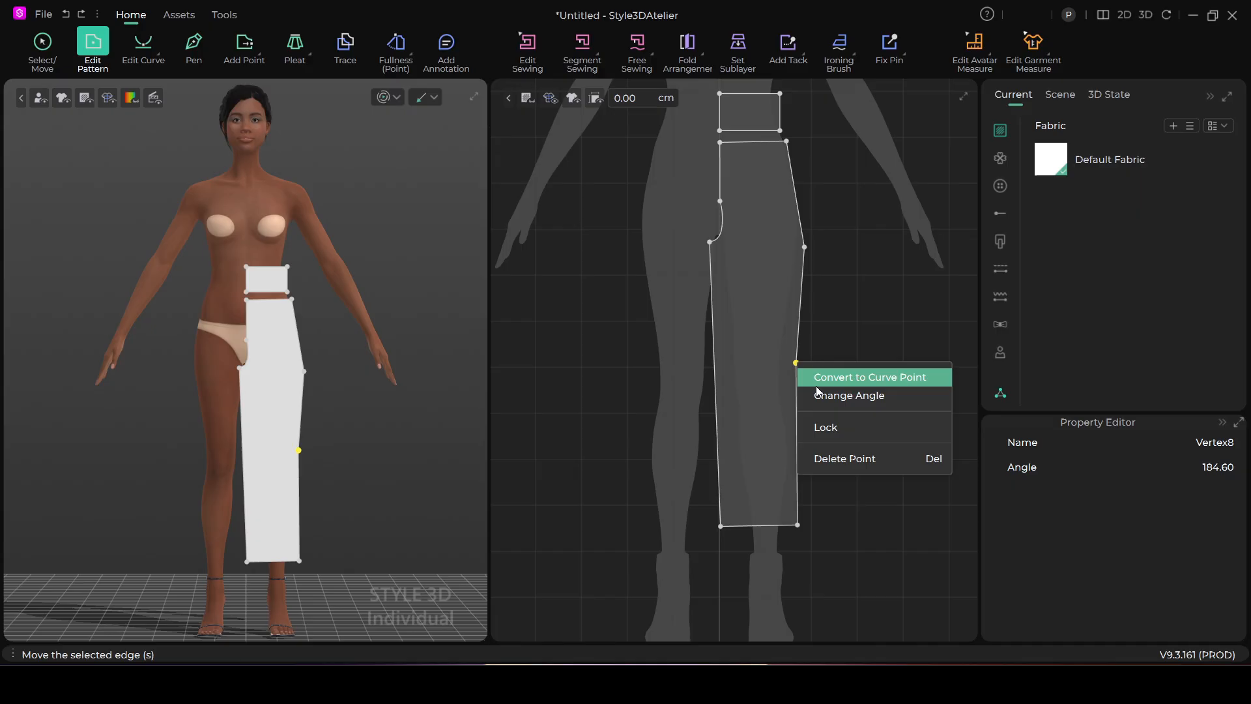
click(893, 459)
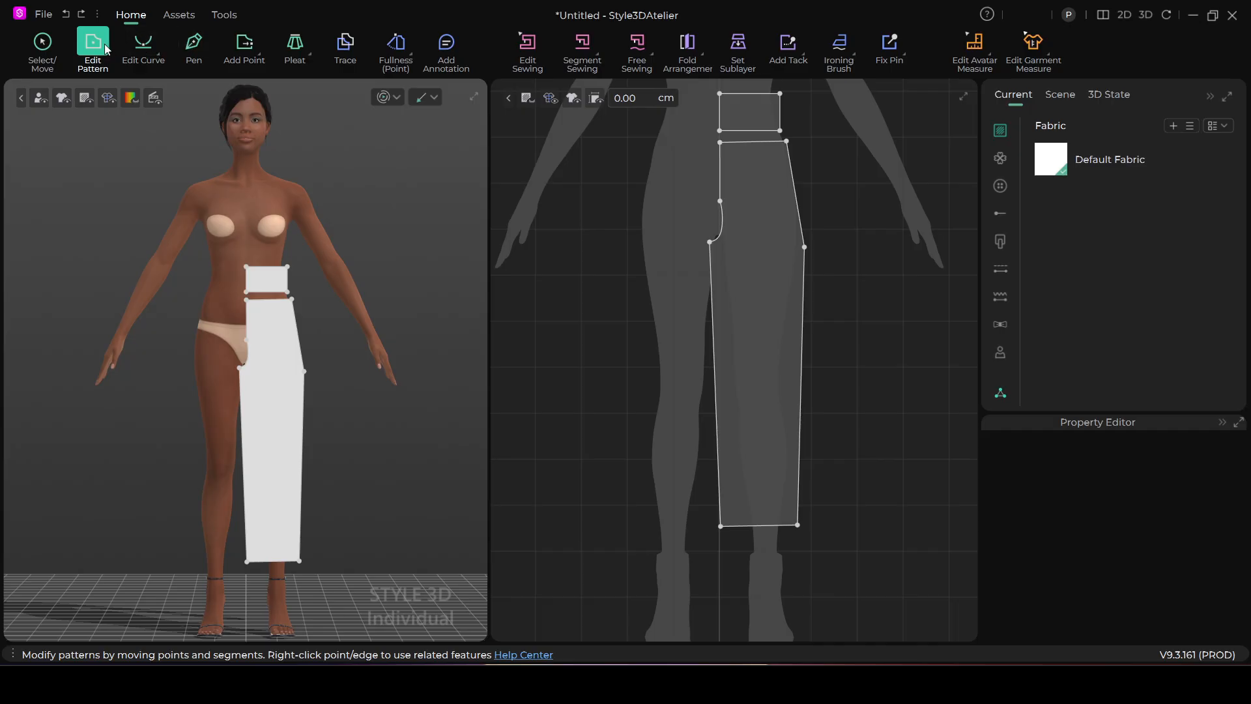
Move the outer hem corner of the leg pattern outward to flare the leg, keeping the hem horizontal.
scroll(854, 502, down, 1)
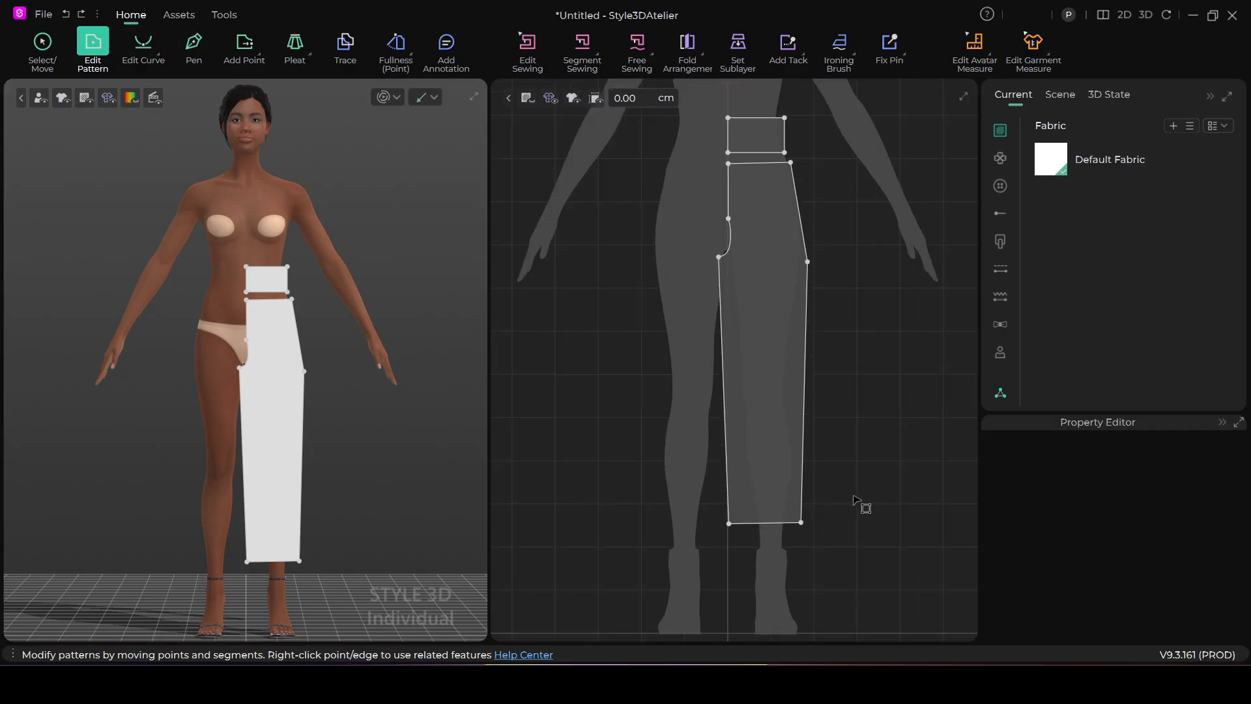
middle_drag(854, 497, 837, 437)
drag(784, 463, 820, 469)
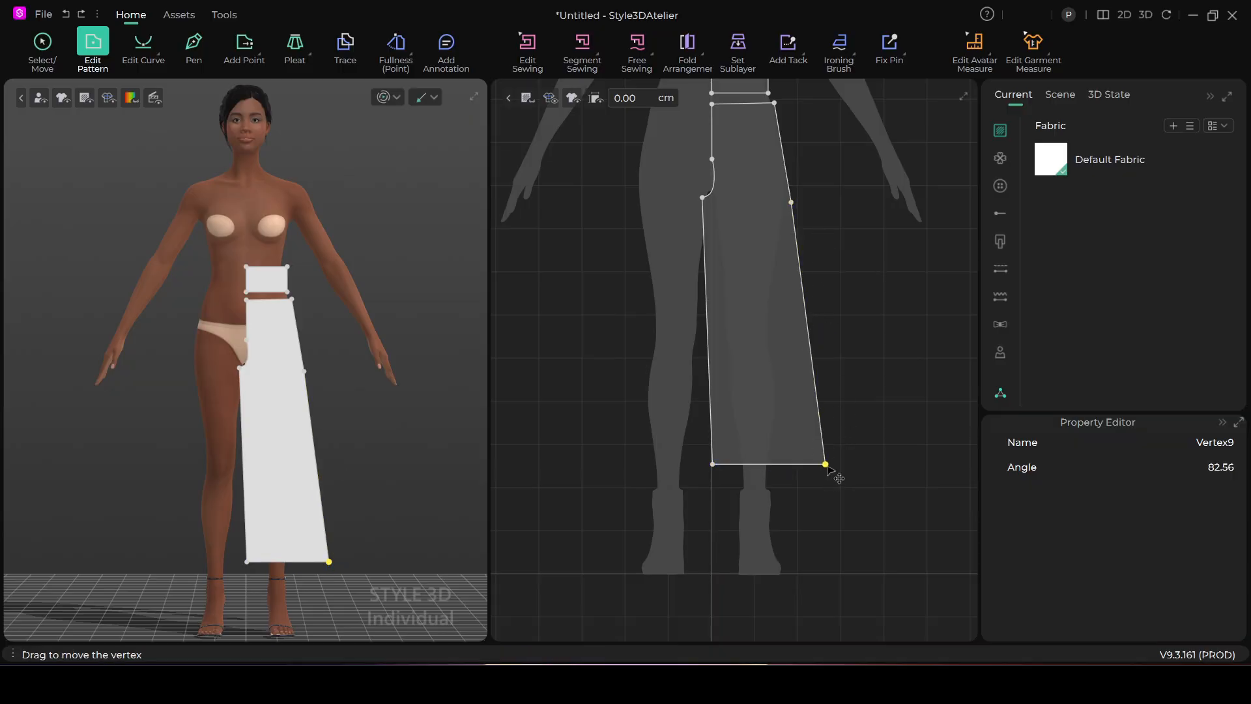
drag(825, 465, 837, 465)
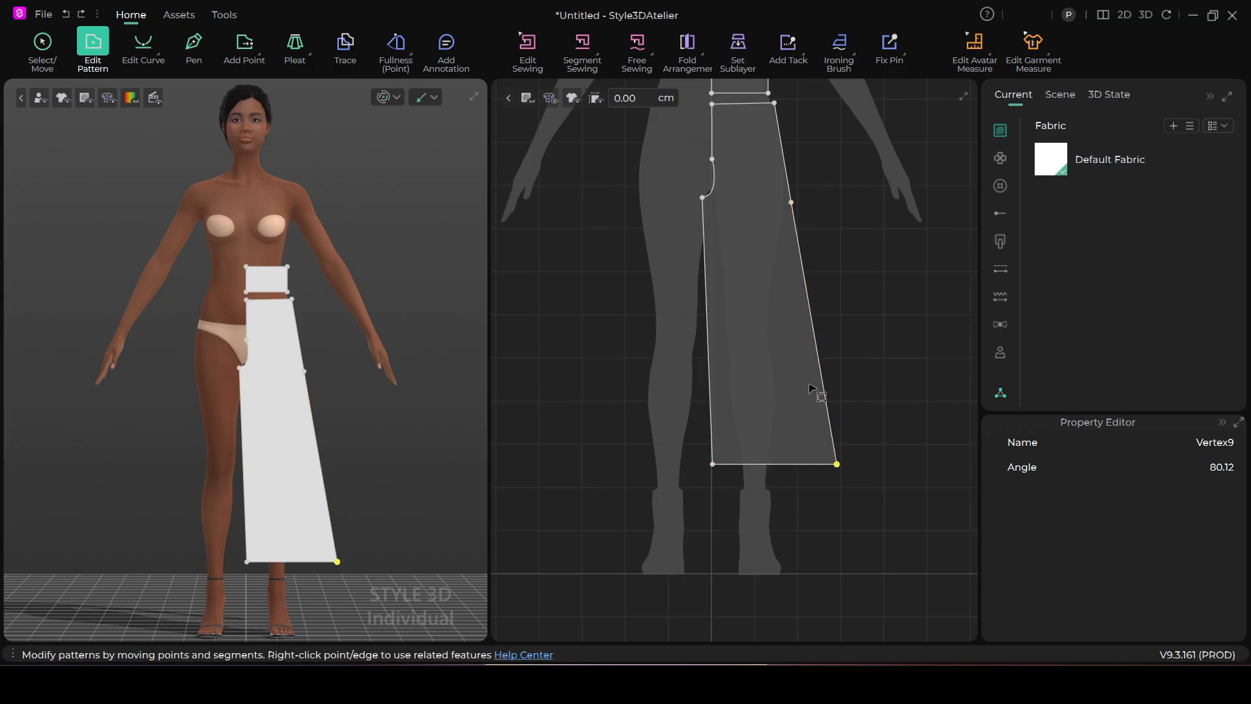
Delete the hip-level point on the outer side edge to make one straight line from waist to hem.
scroll(788, 264, down, 2)
scroll(790, 265, up, 3)
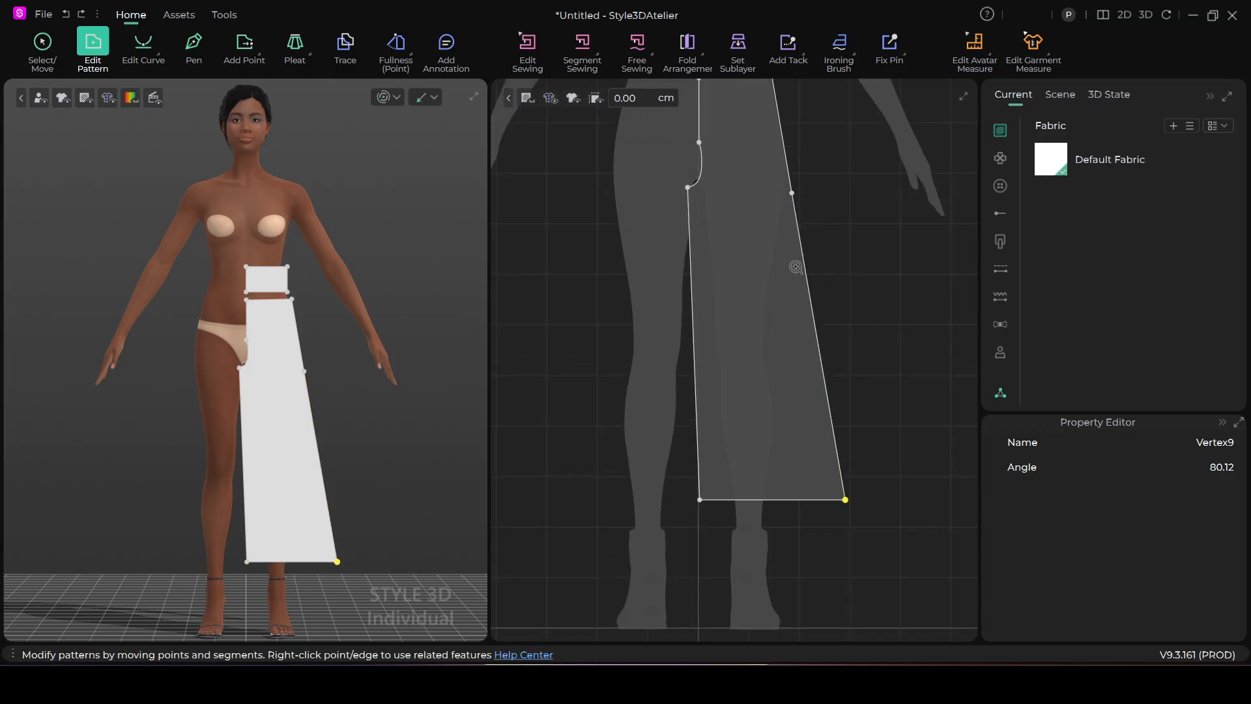
right_click(792, 194)
click(842, 293)
scroll(751, 479, down, 1)
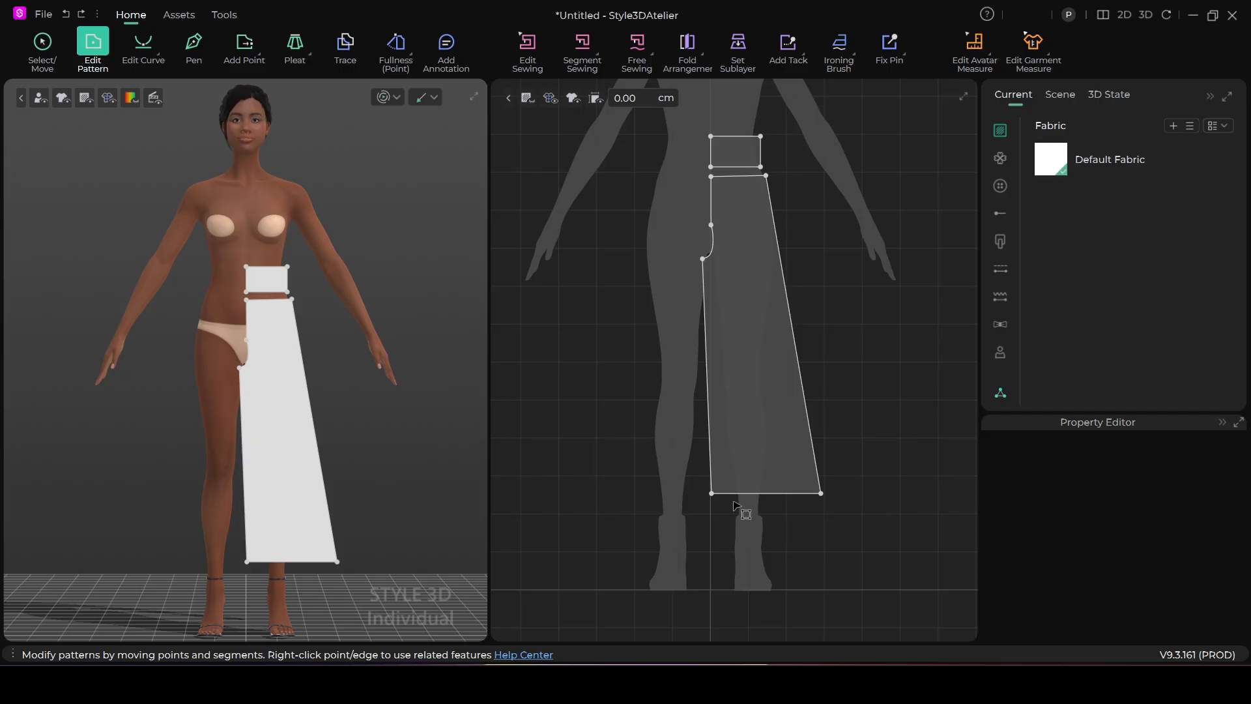
scroll(732, 307, up, 2)
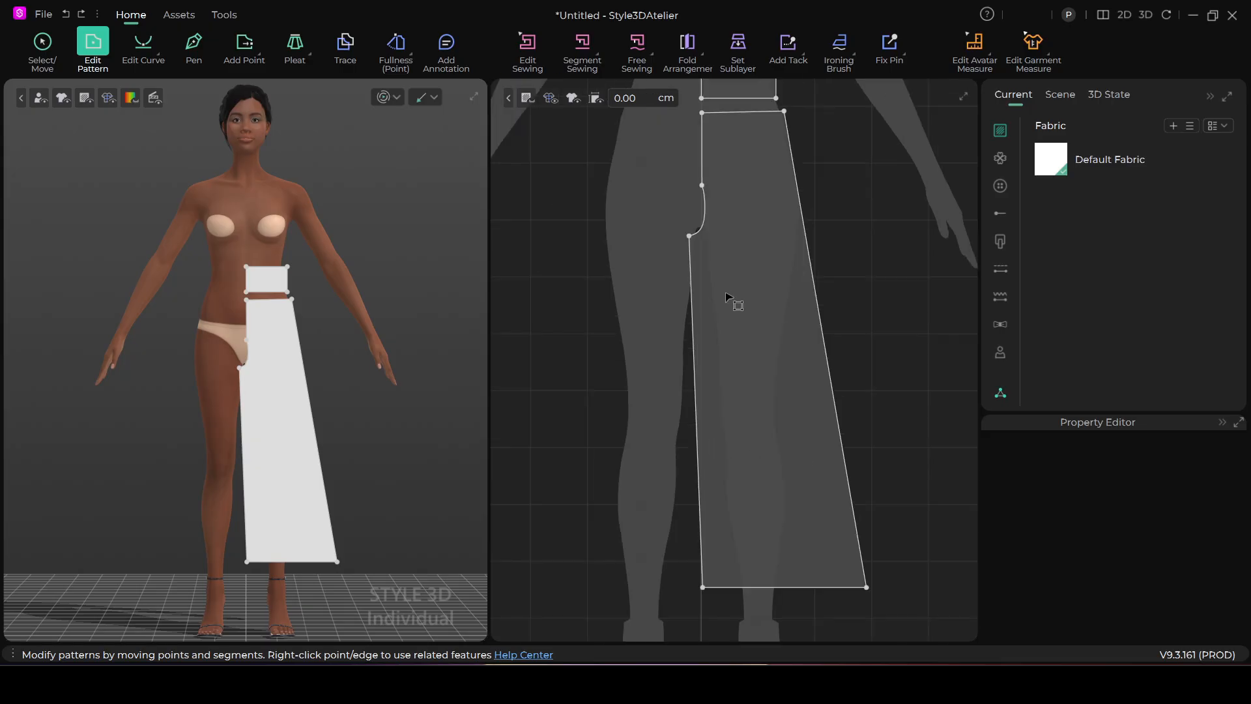
scroll(714, 294, down, 1)
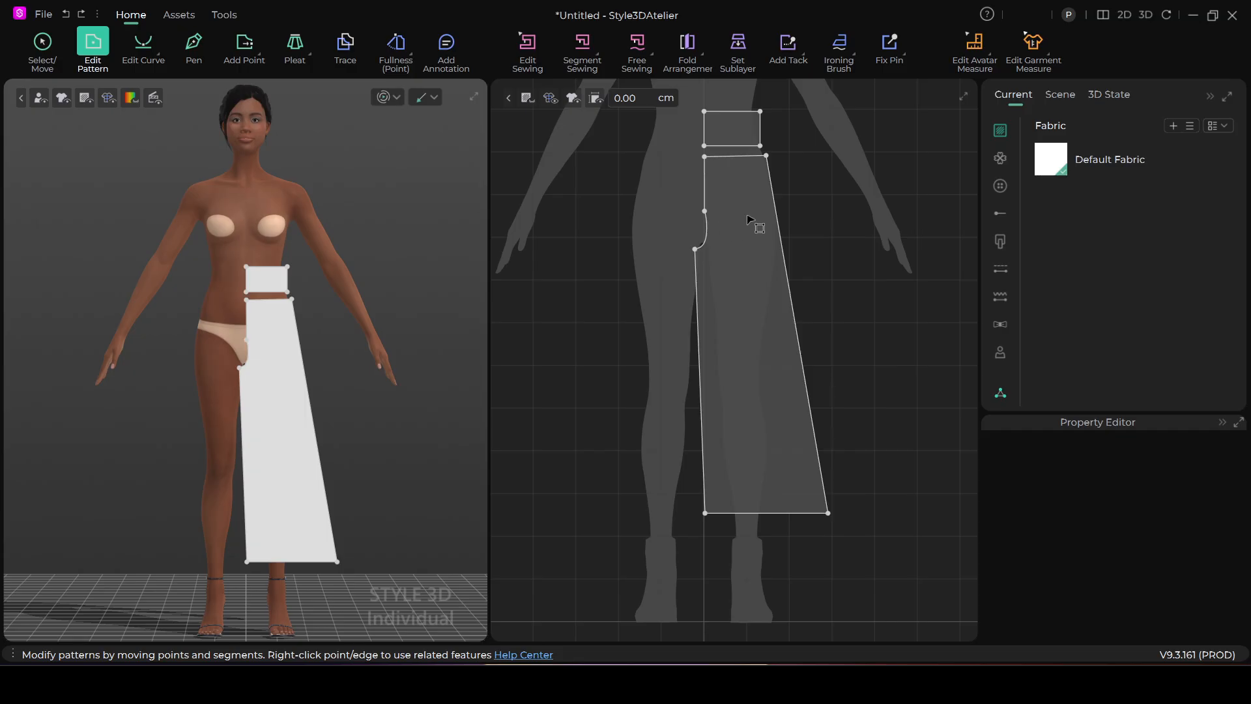
Slightly adjust the point where the crotch curve meets the straight centre edge of the leg pattern.
scroll(736, 194, up, 2)
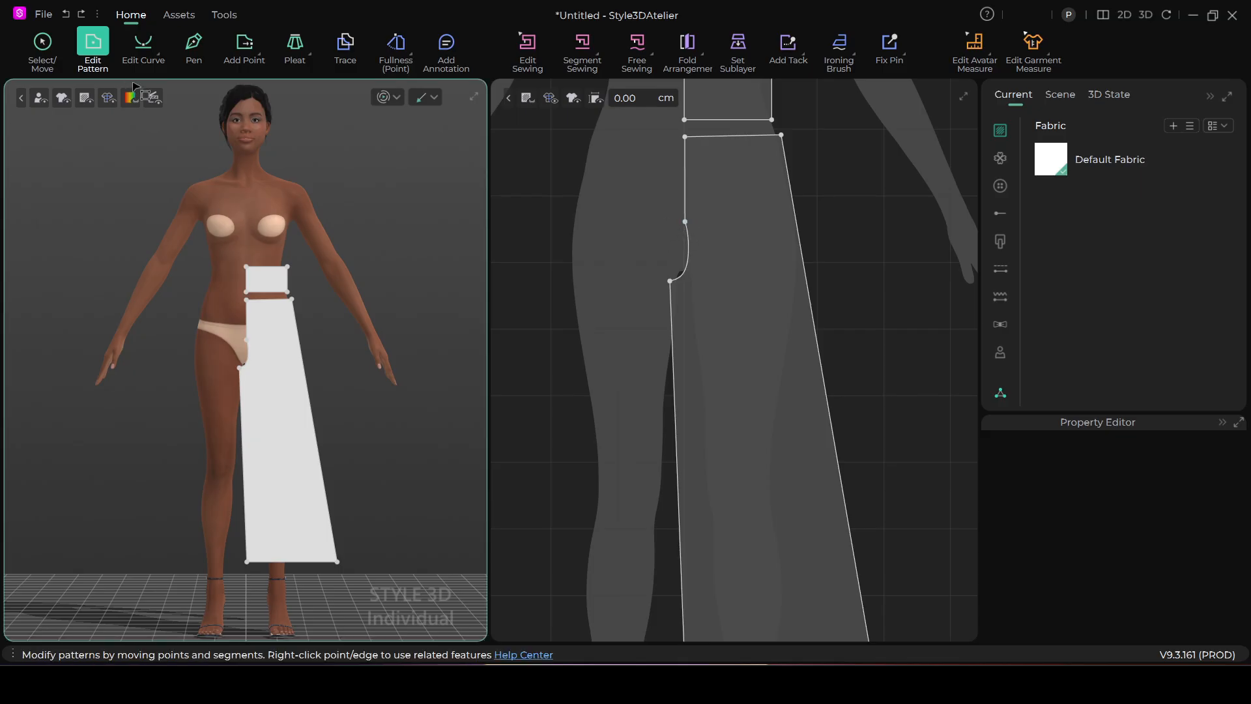
click(685, 223)
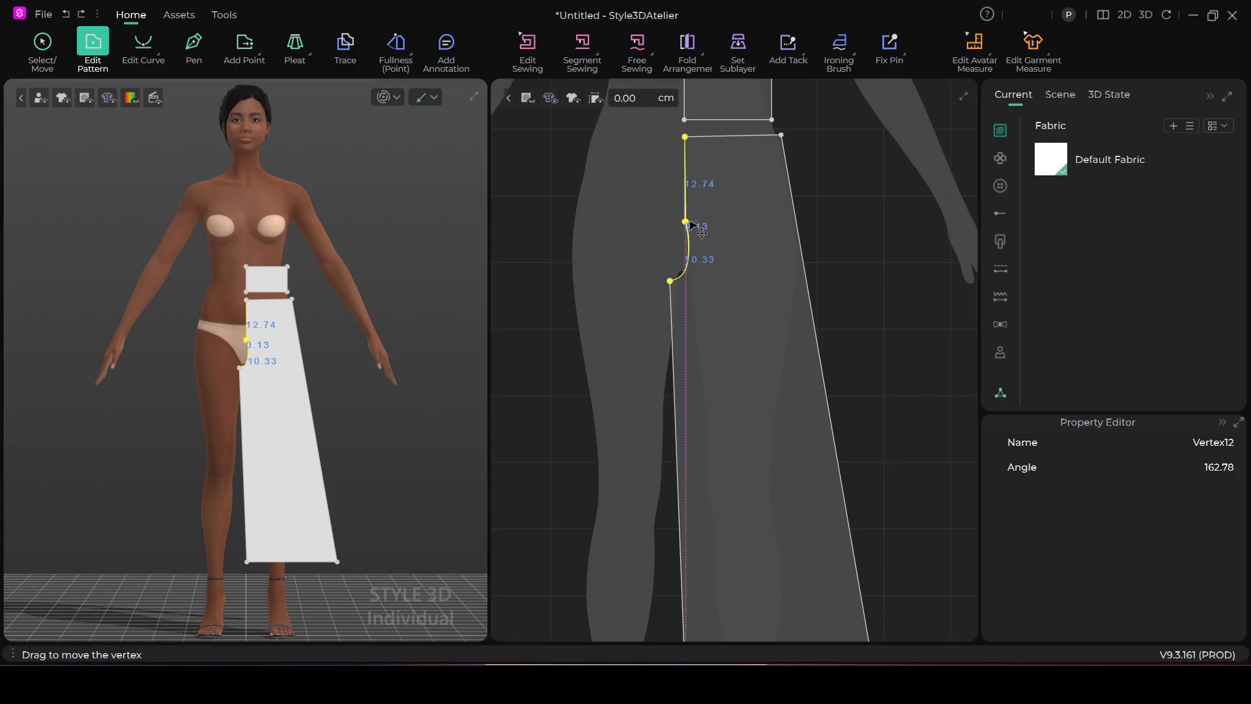
drag(690, 222, 692, 222)
Slash the leg pattern from waist to hem near the centre edge with Fullness (Point) and rotate the crotch side outward to add flare.
scroll(724, 342, down, 3)
scroll(722, 348, up, 1)
middle_drag(707, 404, 678, 280)
scroll(590, 271, down, 1)
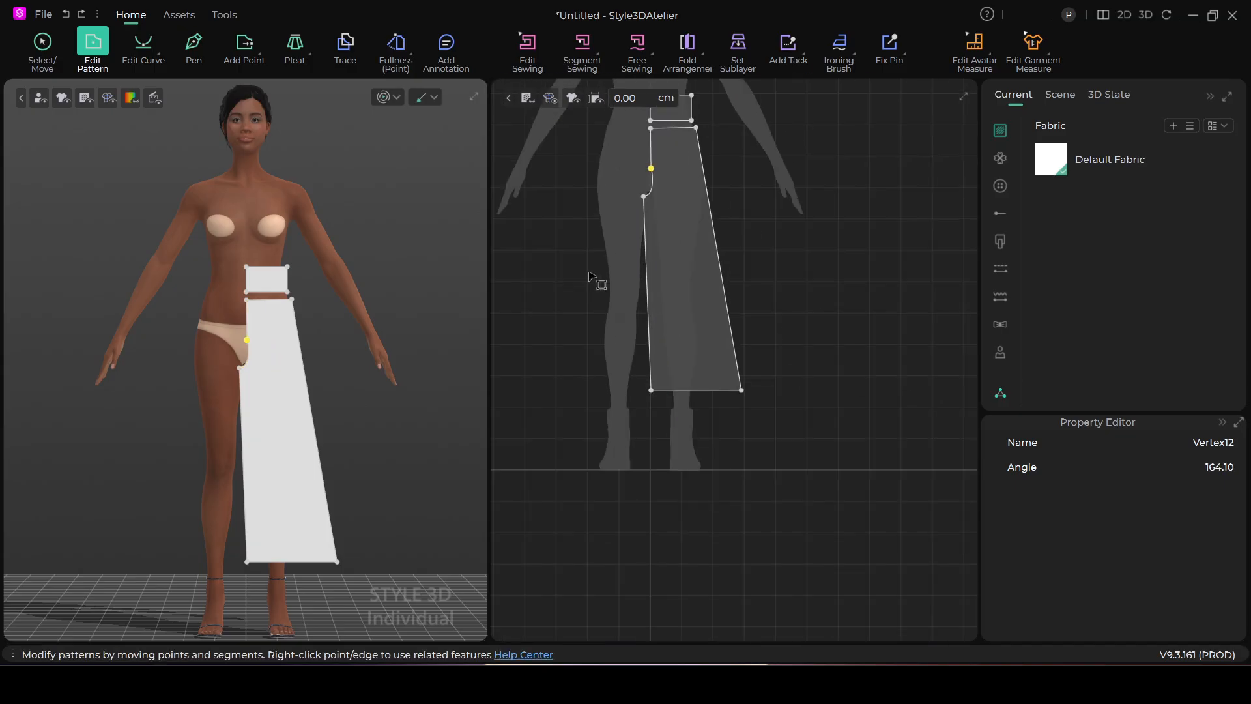
click(412, 53)
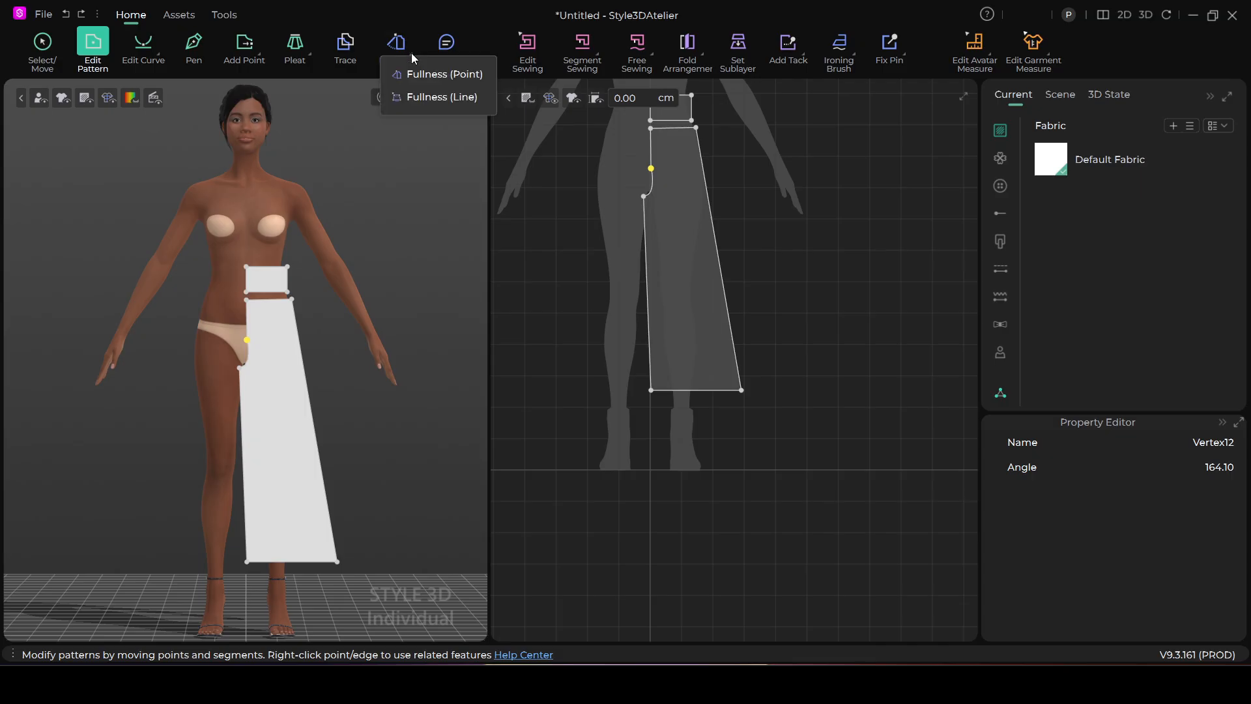
click(419, 71)
scroll(709, 264, up, 1)
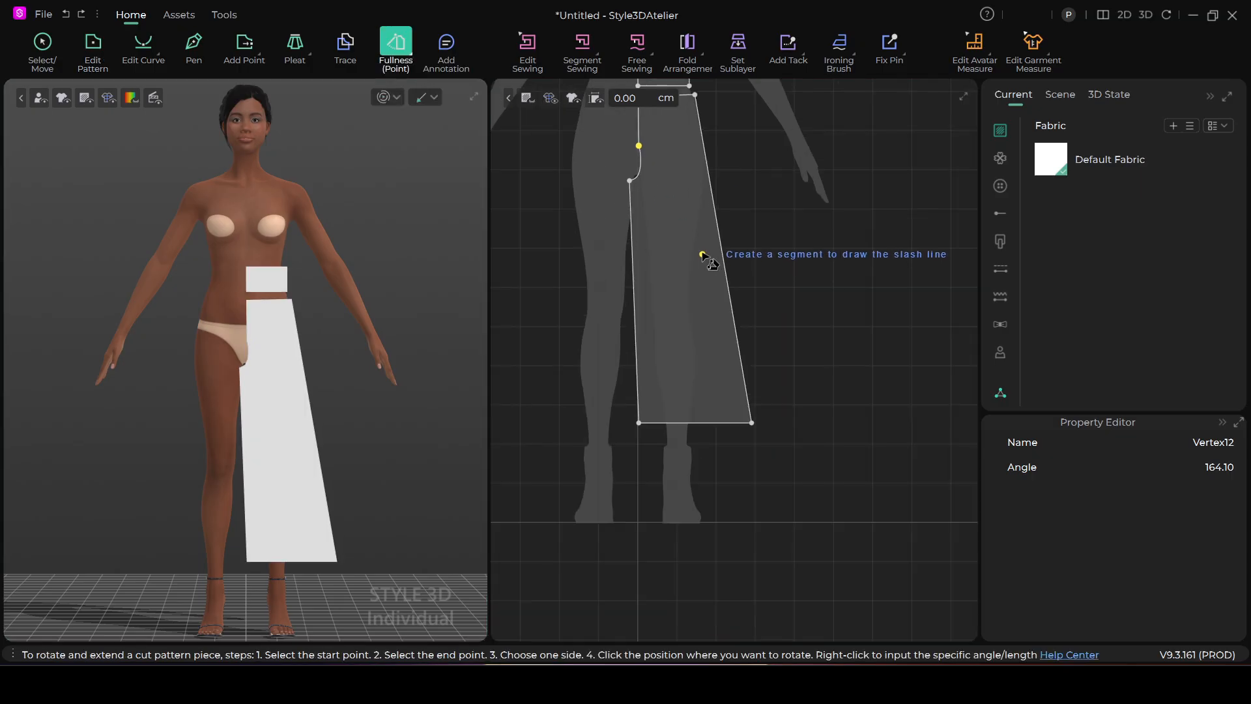
middle_drag(703, 258, 732, 295)
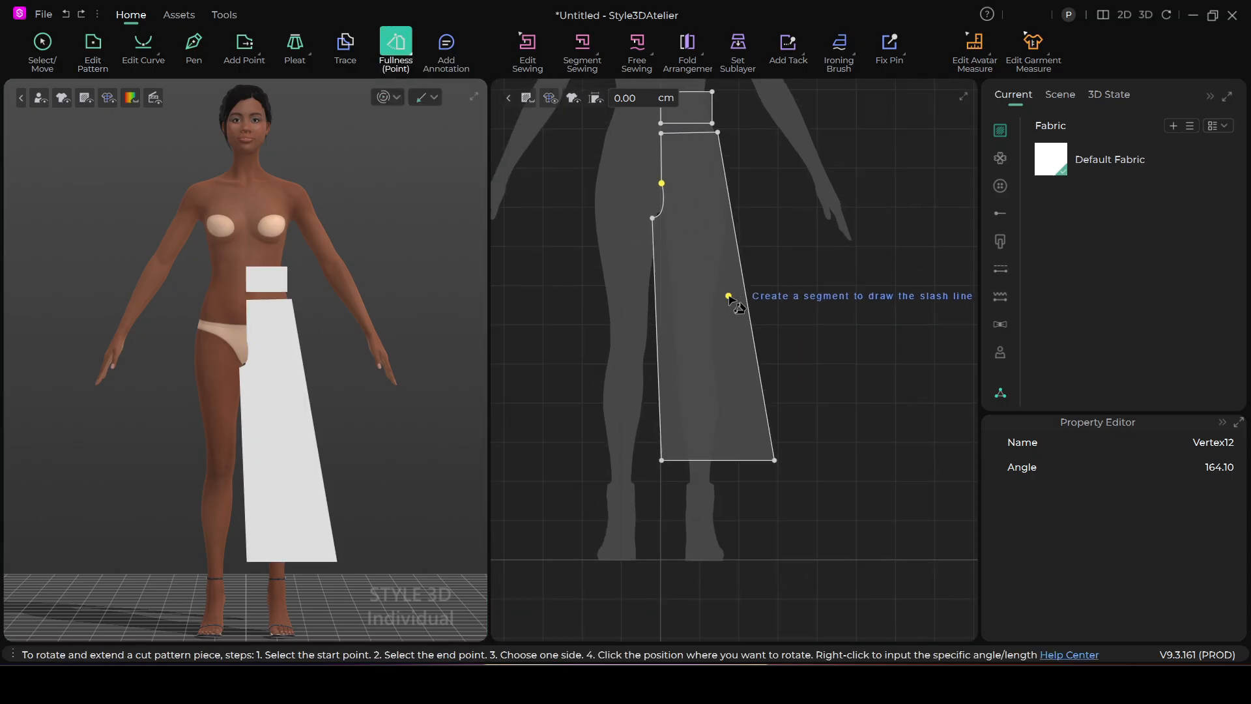
click(680, 134)
click(693, 460)
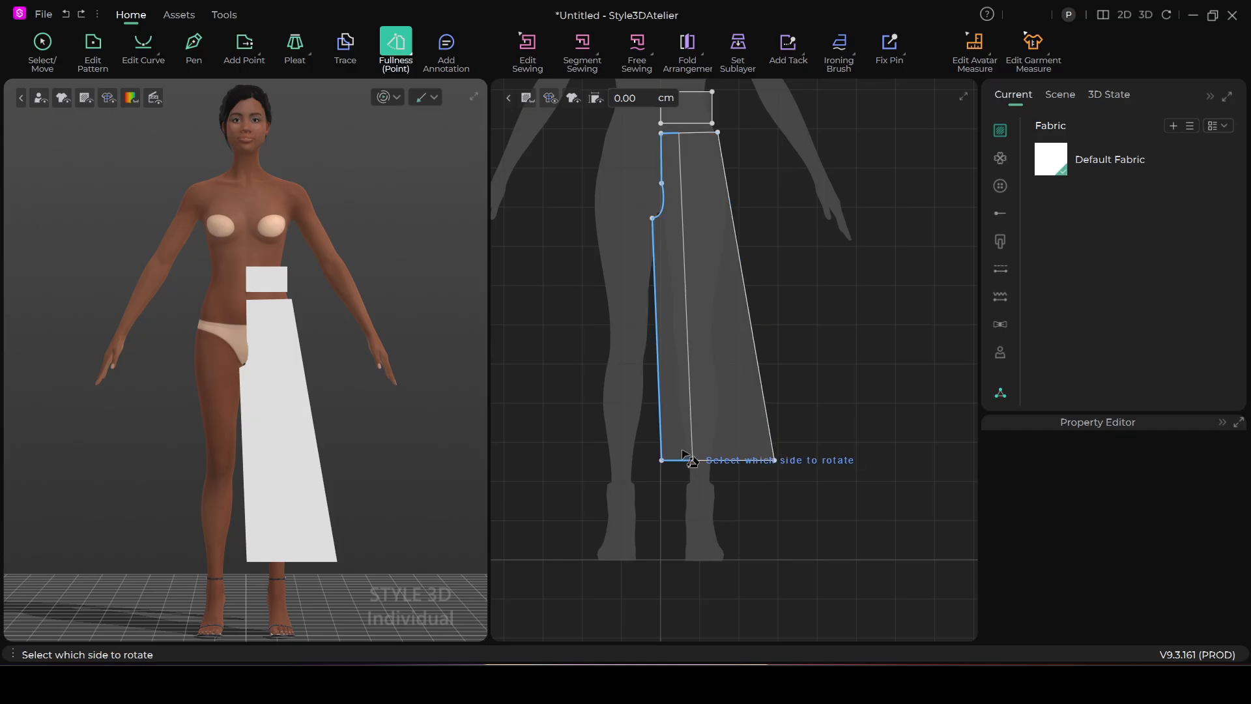
click(680, 453)
click(676, 451)
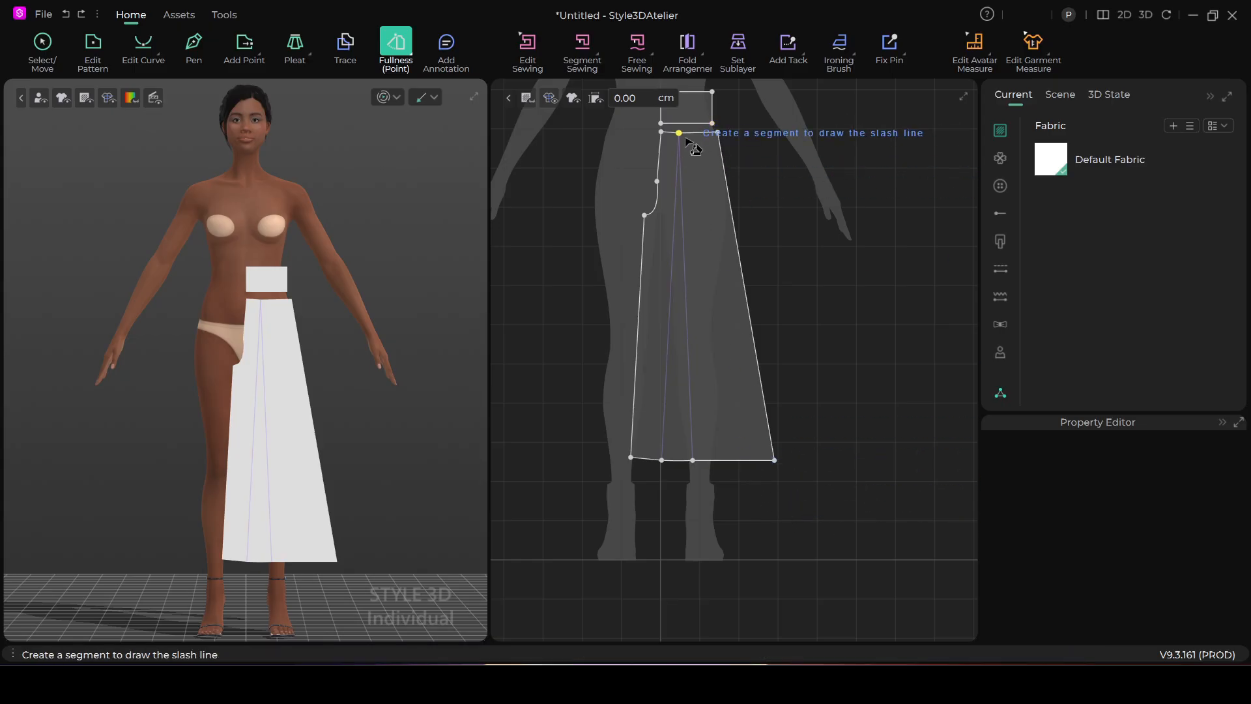
Add a second Fullness (Point) slash from waist to hem near the outer side and swing the outer section wide for a sweeping hem.
middle_drag(721, 168, 725, 368)
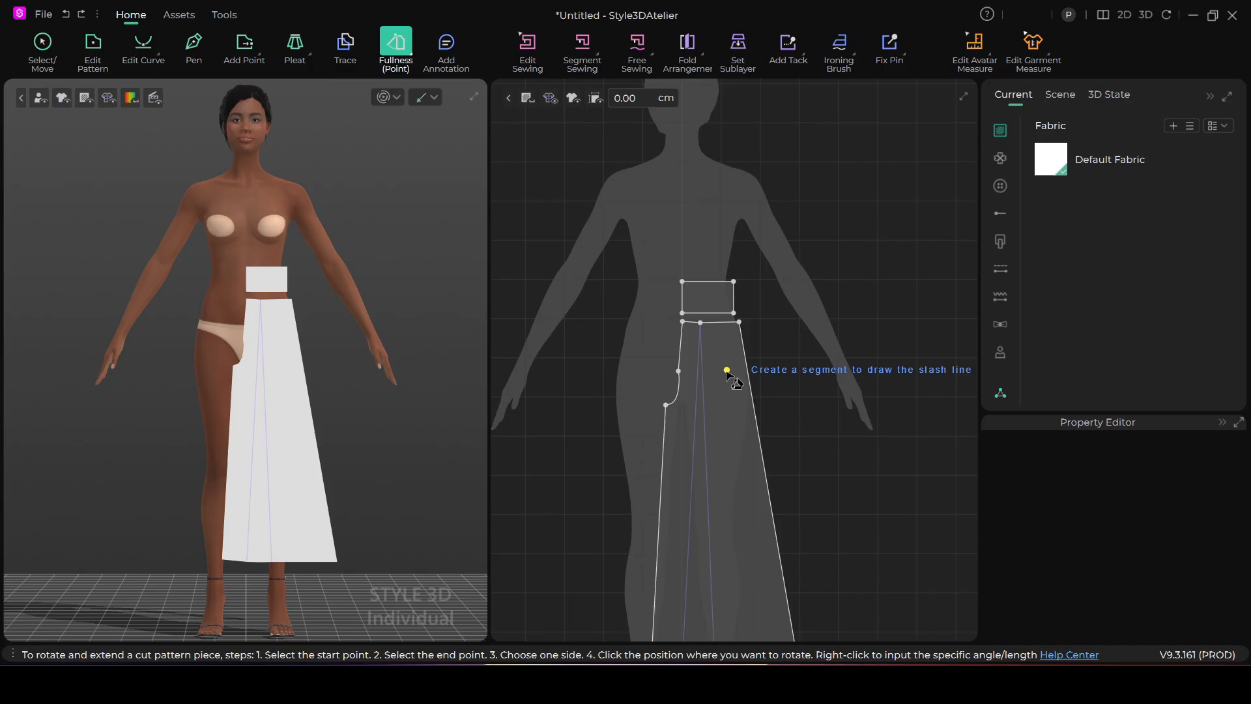
click(719, 322)
middle_drag(730, 473, 717, 236)
click(743, 413)
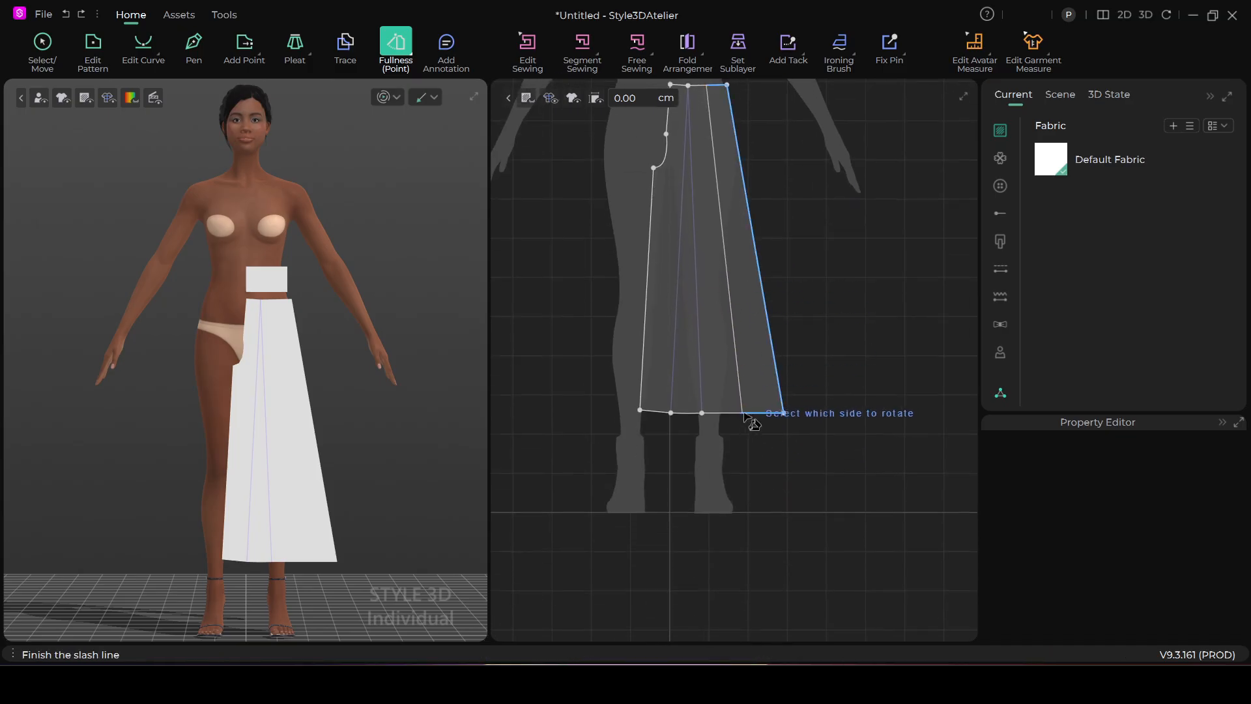
click(759, 400)
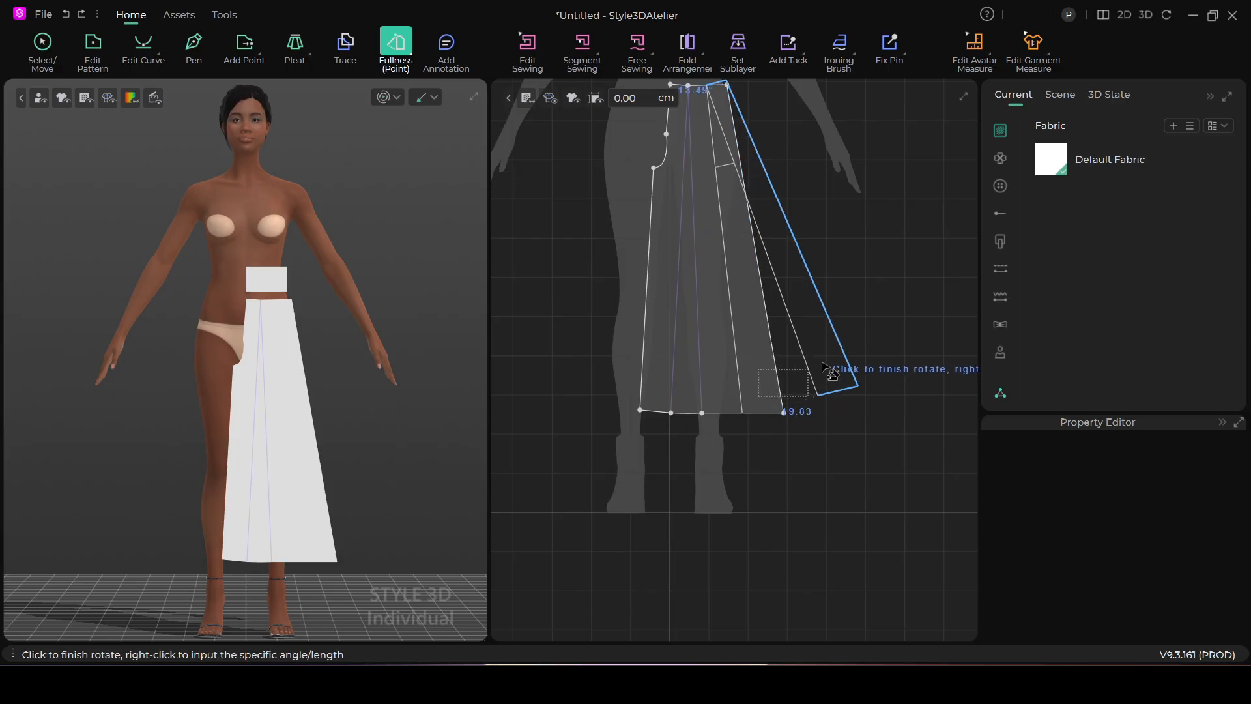
click(858, 343)
scroll(812, 423, down, 3)
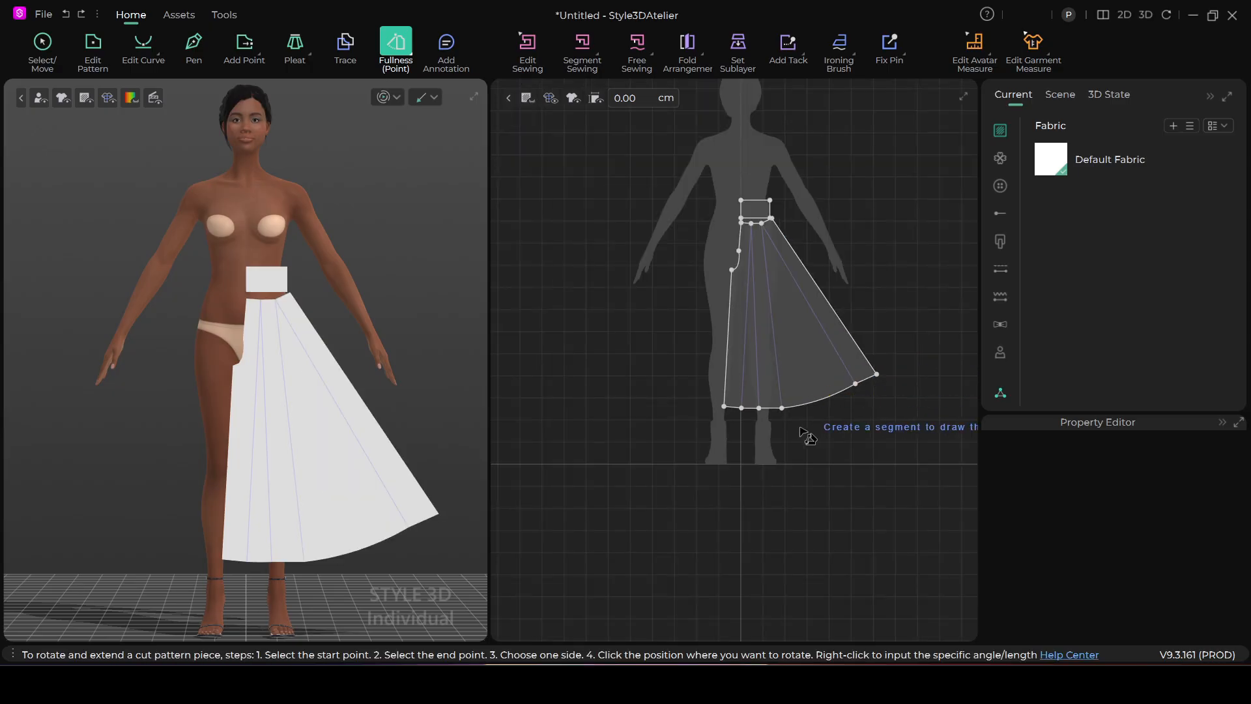
scroll(810, 430, up, 1)
scroll(808, 418, up, 3)
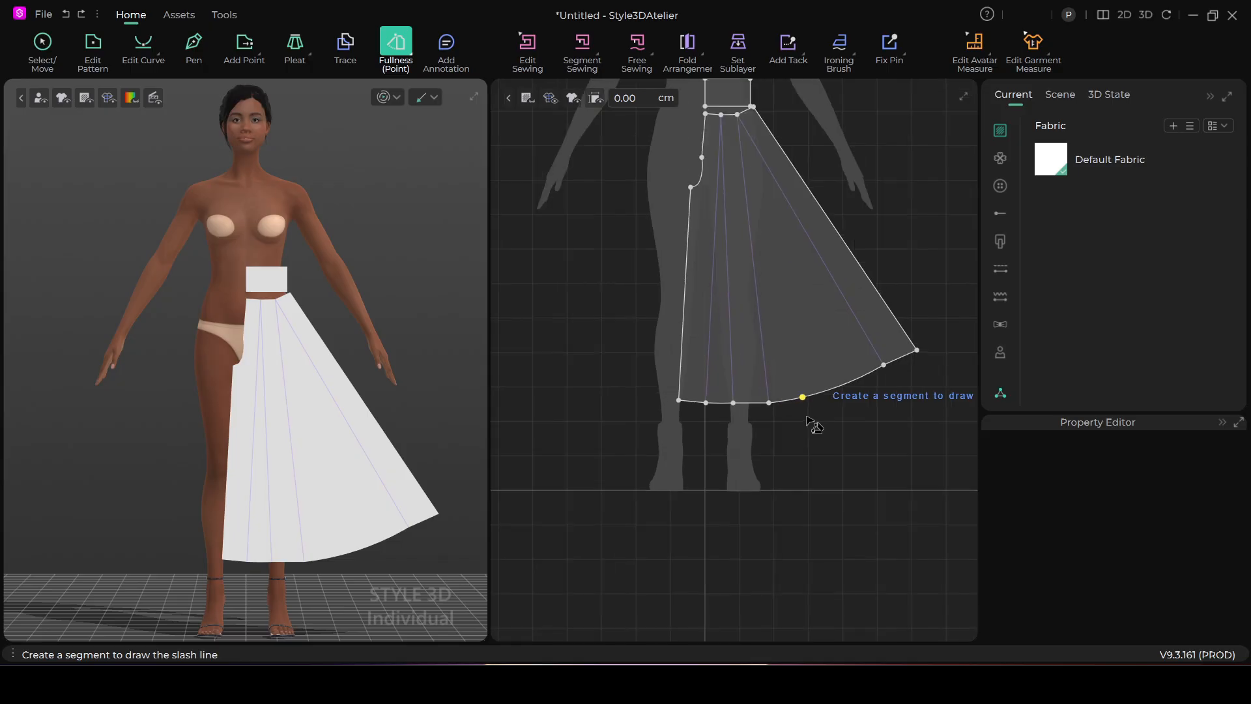
scroll(798, 451, down, 1)
scroll(798, 451, down, 1)
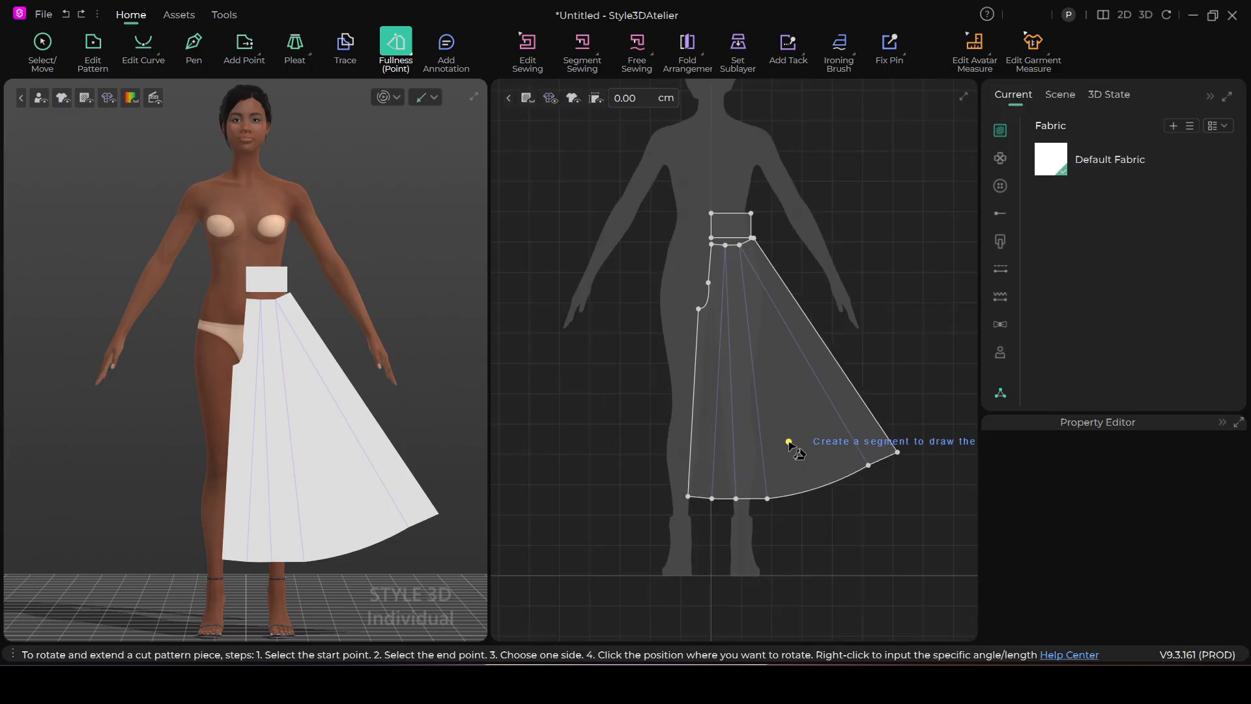
Convert the two slash points on the leg's waist edge to curve points to smooth the waistline.
scroll(805, 365, up, 2)
middle_drag(804, 355, 792, 445)
scroll(779, 399, up, 1)
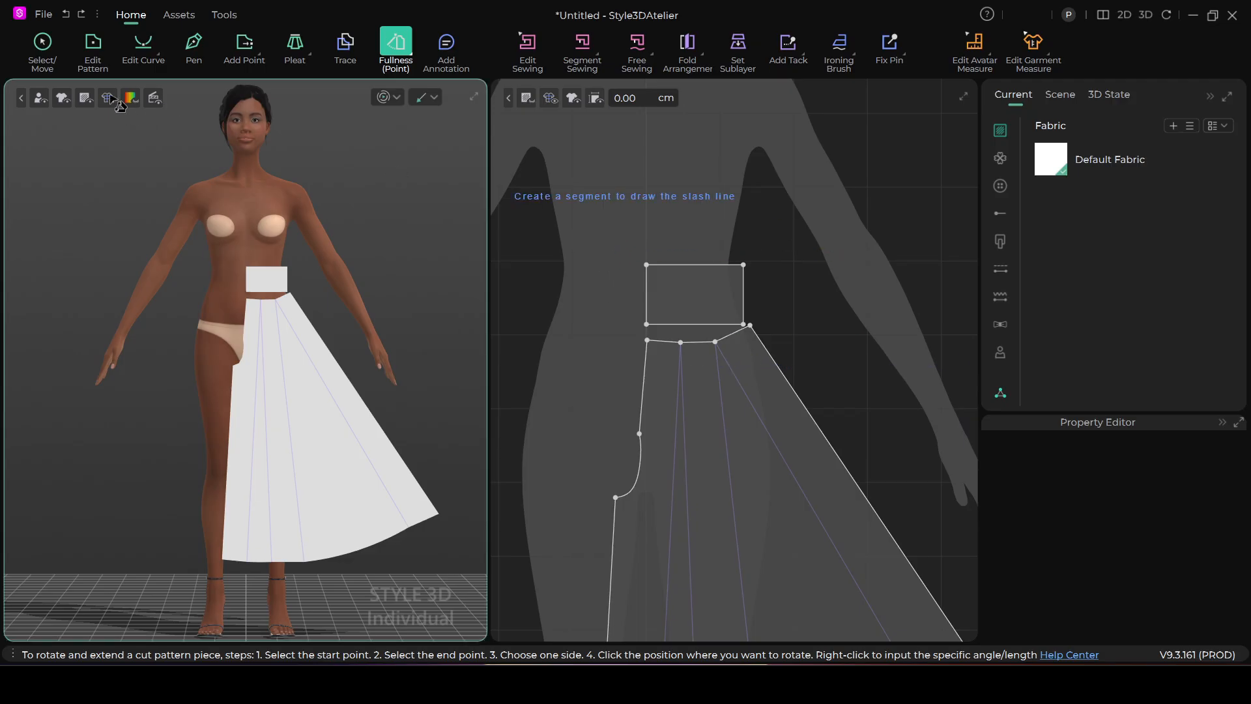
click(93, 53)
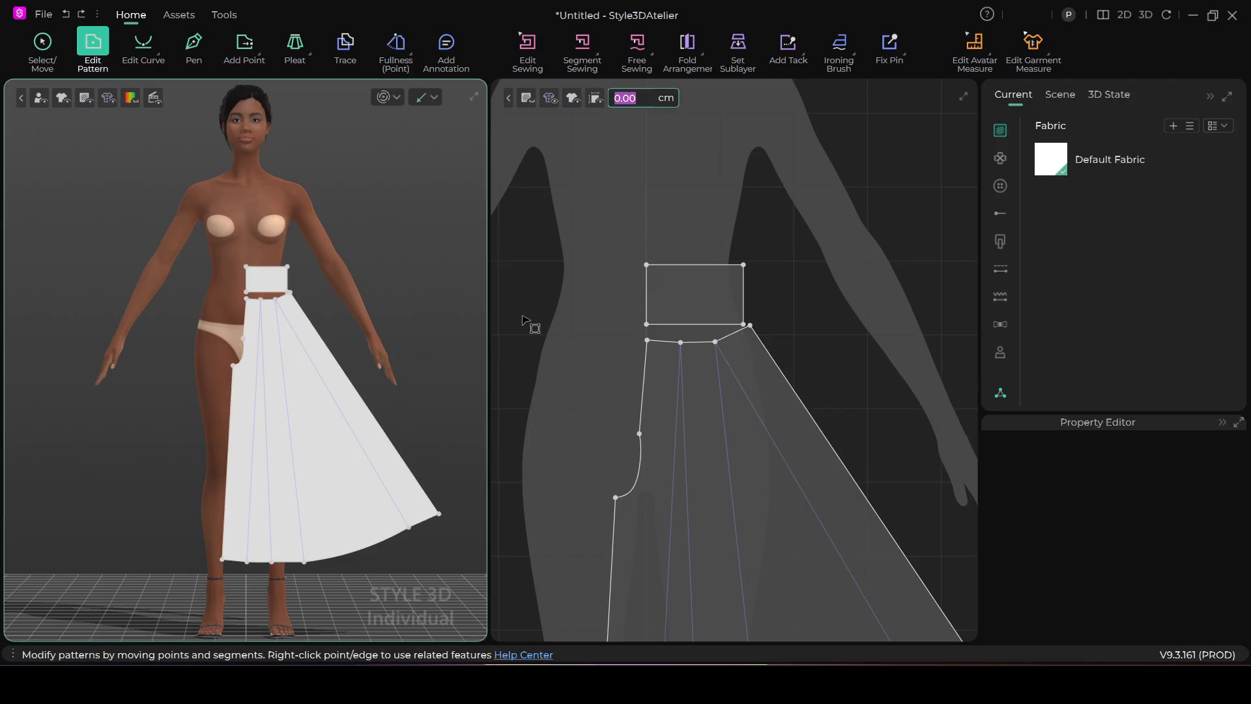
scroll(785, 387, up, 2)
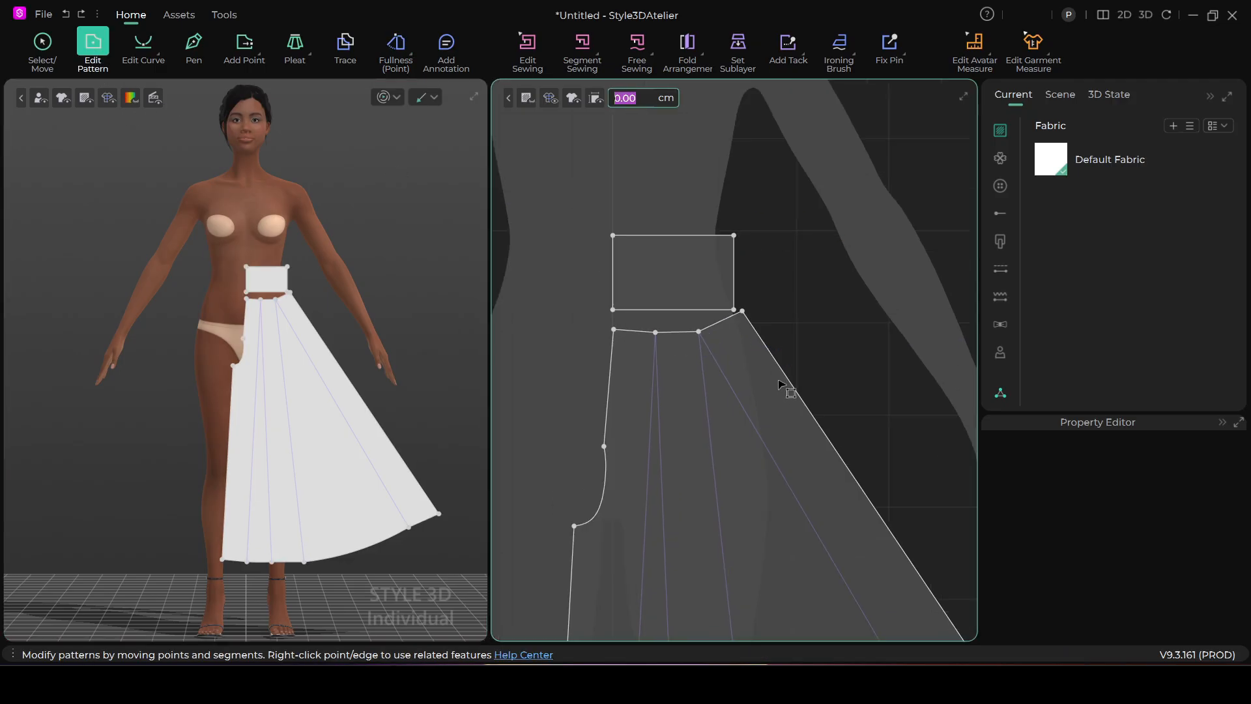
click(656, 333)
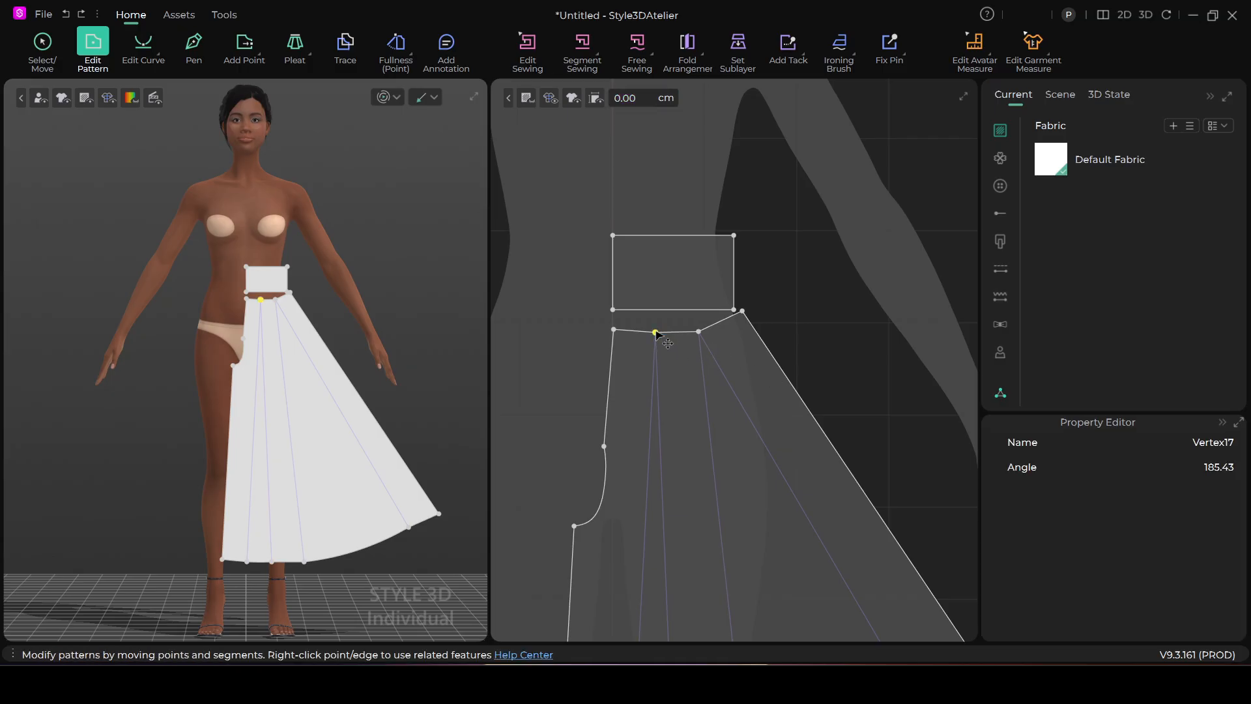
shift+click(700, 333)
right_click(699, 333)
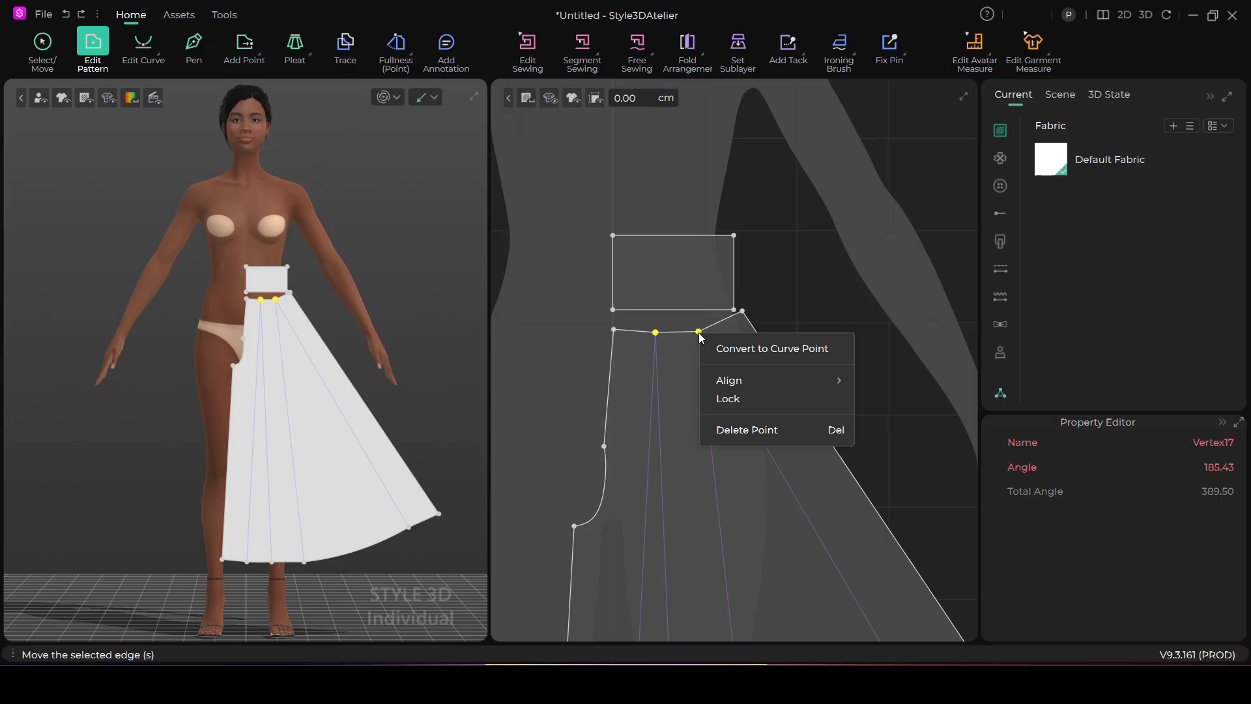
click(756, 352)
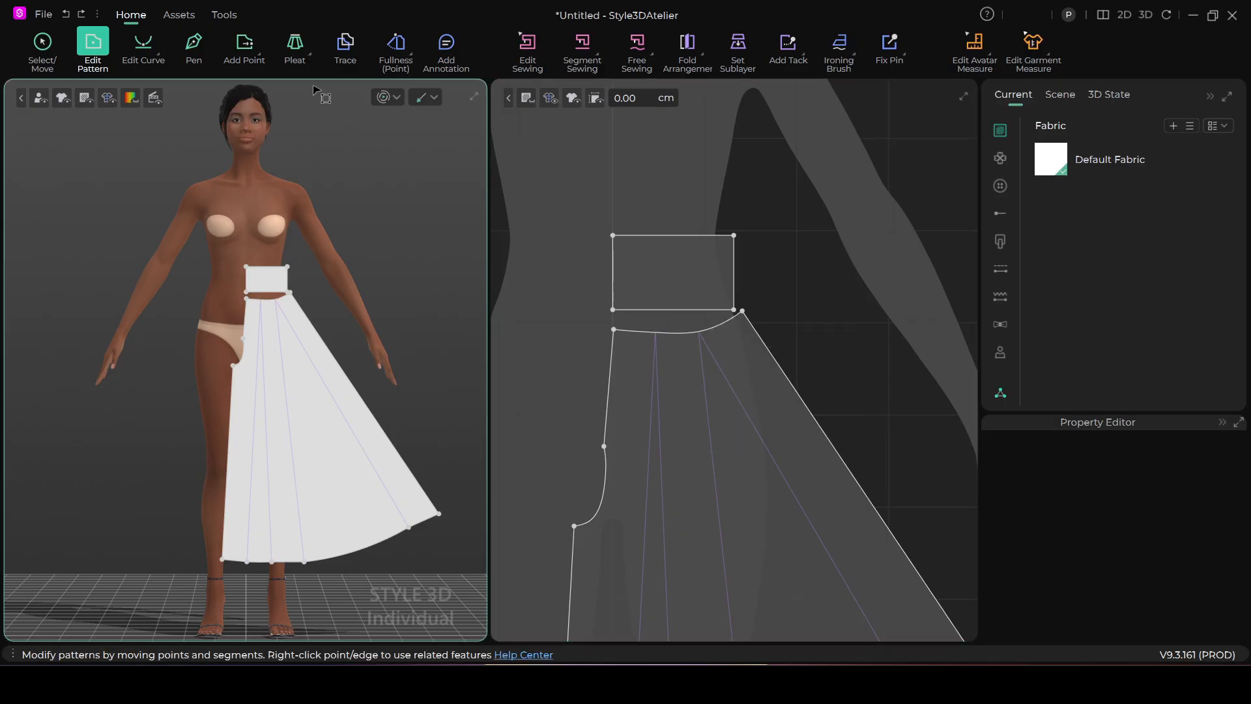
Sew the lower edge of the waistband to the leg's curved waist edge with Segment Sewing.
click(583, 43)
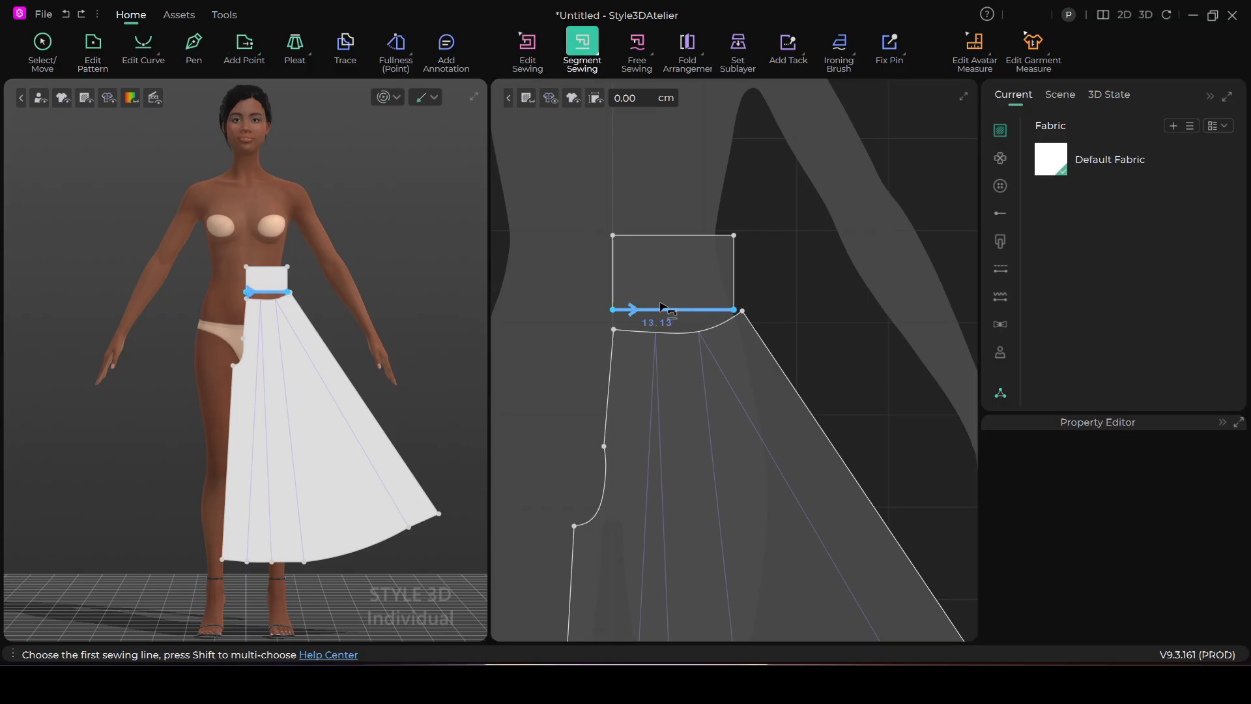
click(651, 310)
click(656, 332)
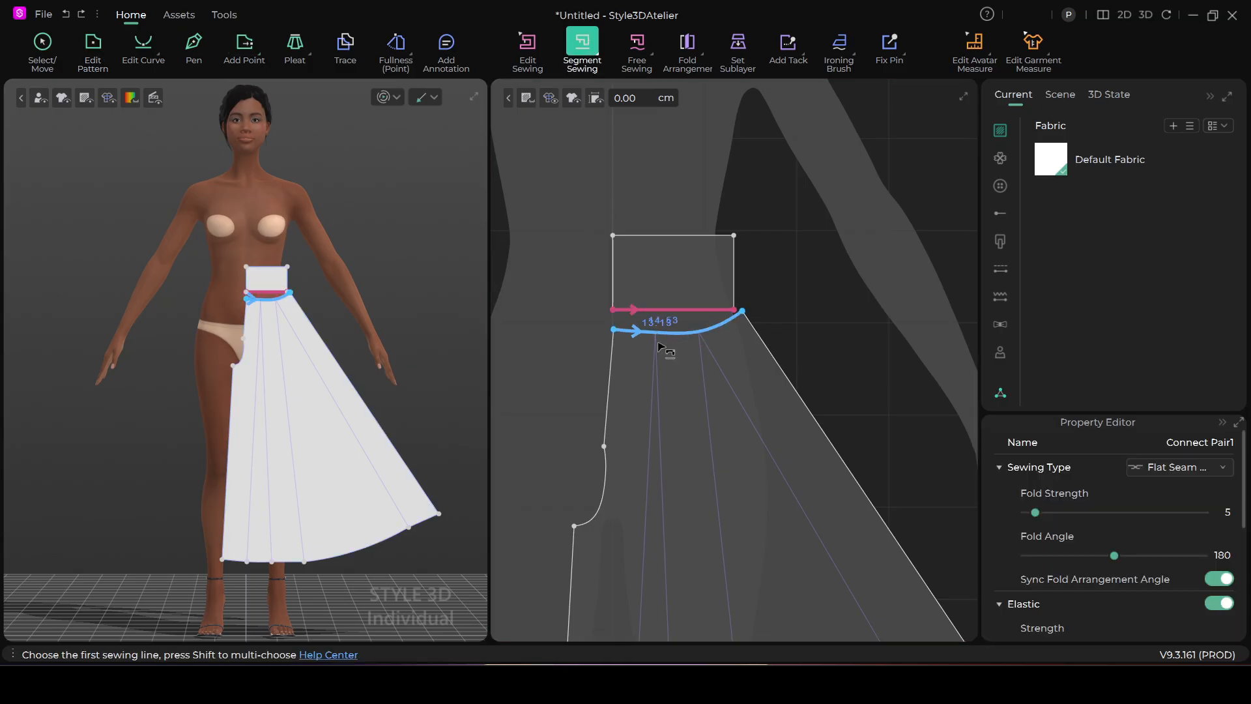
Create a symmetric copy with seams of the waistband half and leg, placed on the opposite side of the centre line.
scroll(717, 365, down, 5)
middle_drag(765, 421, 771, 305)
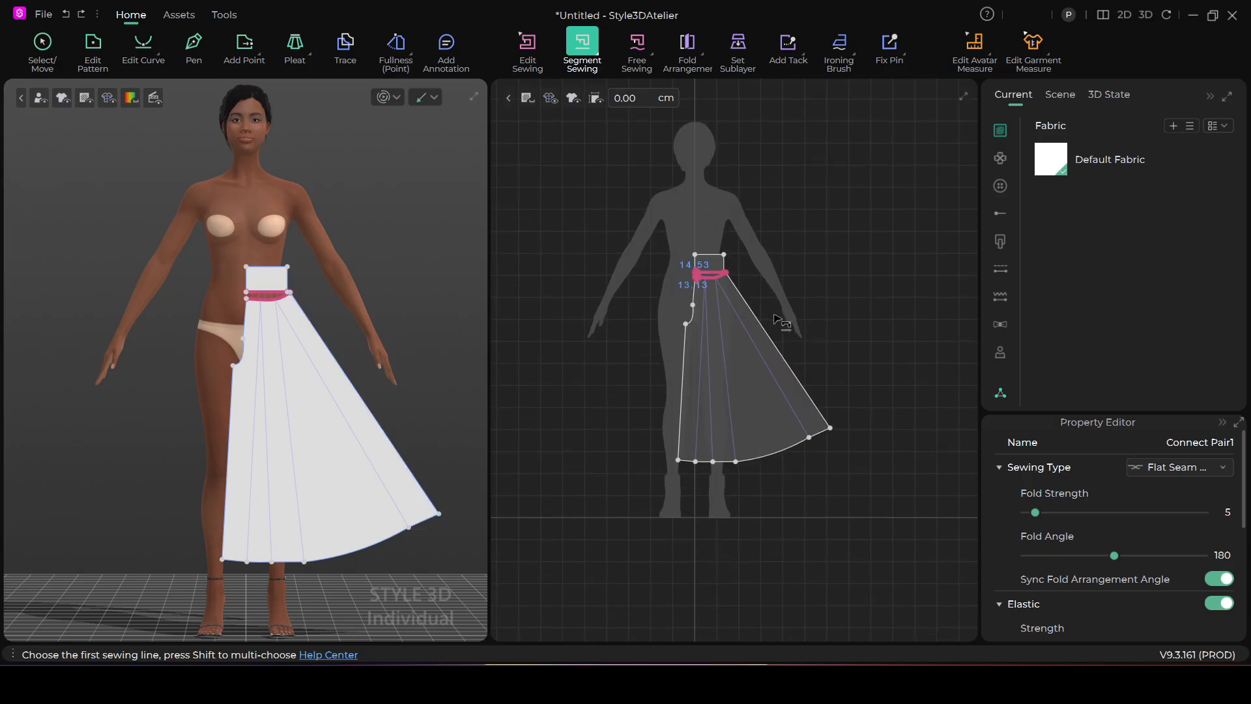
click(42, 45)
drag(645, 236, 833, 500)
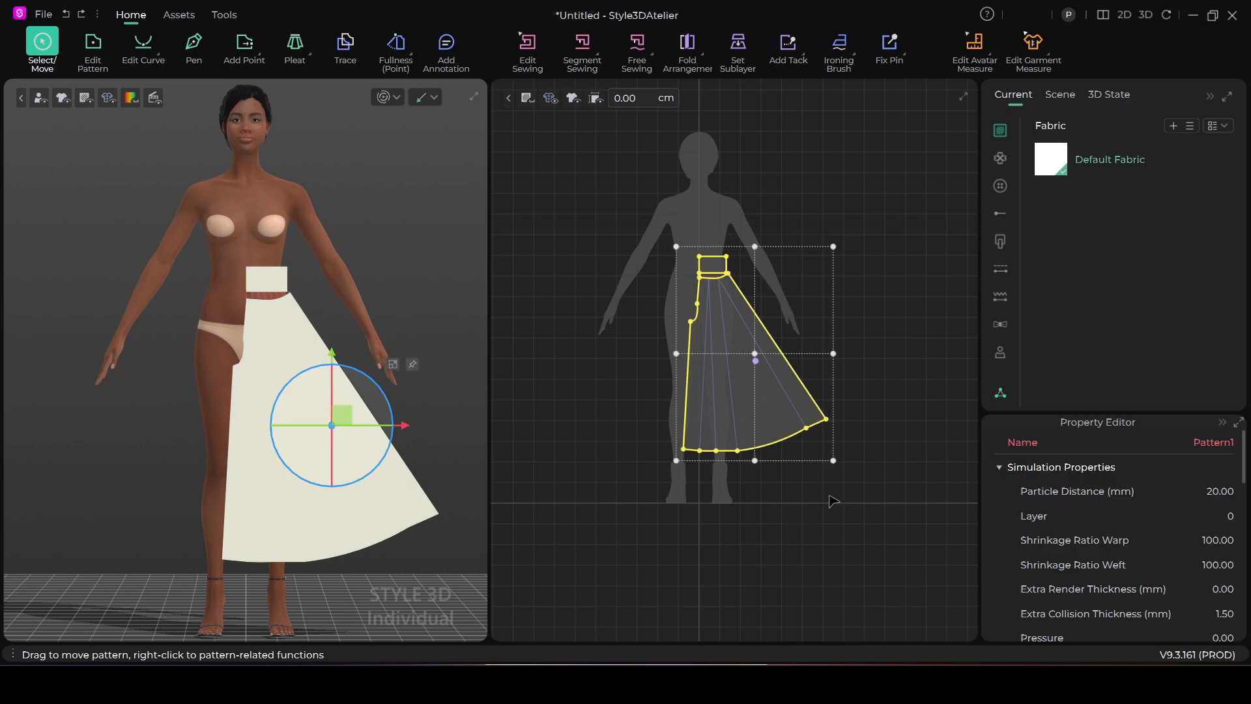
right_click(761, 396)
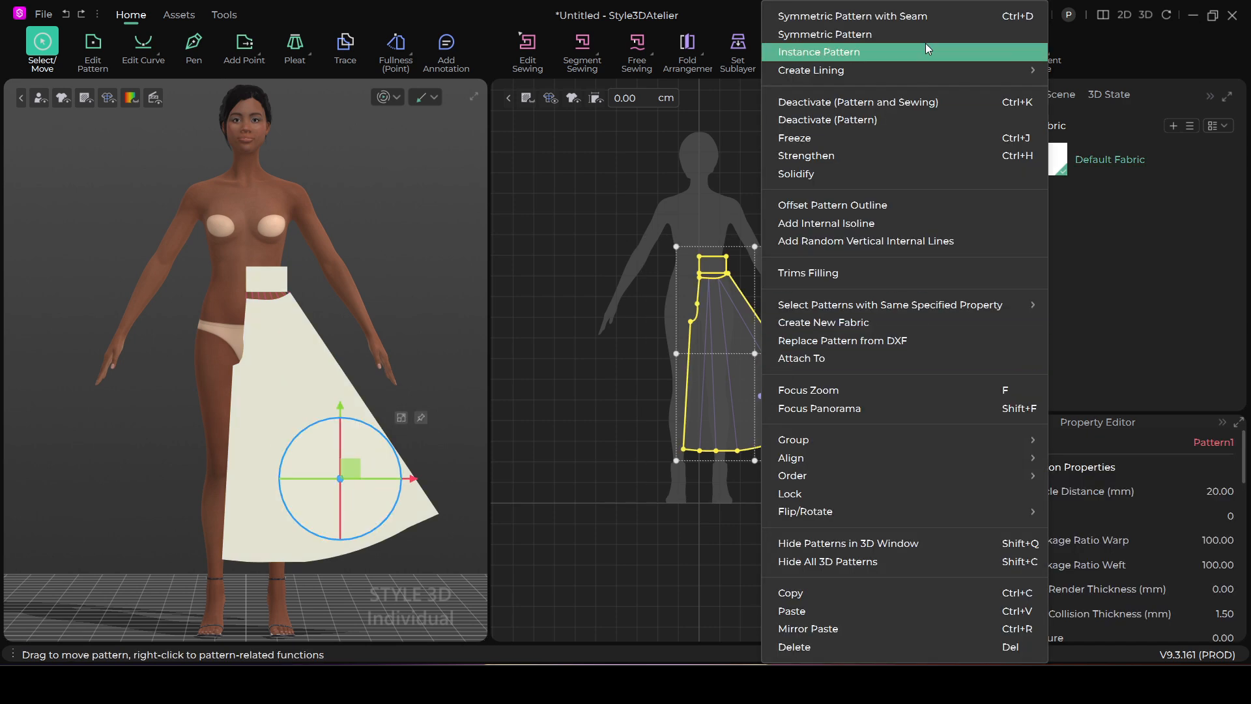
click(826, 18)
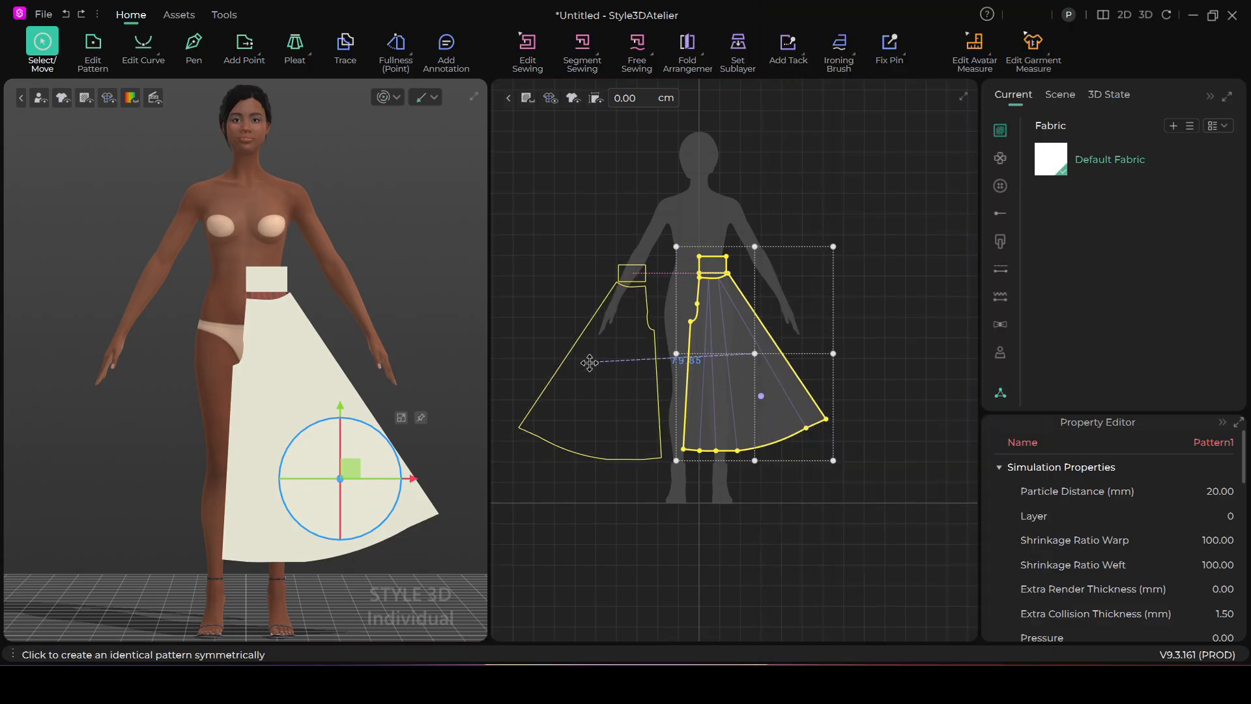
click(590, 363)
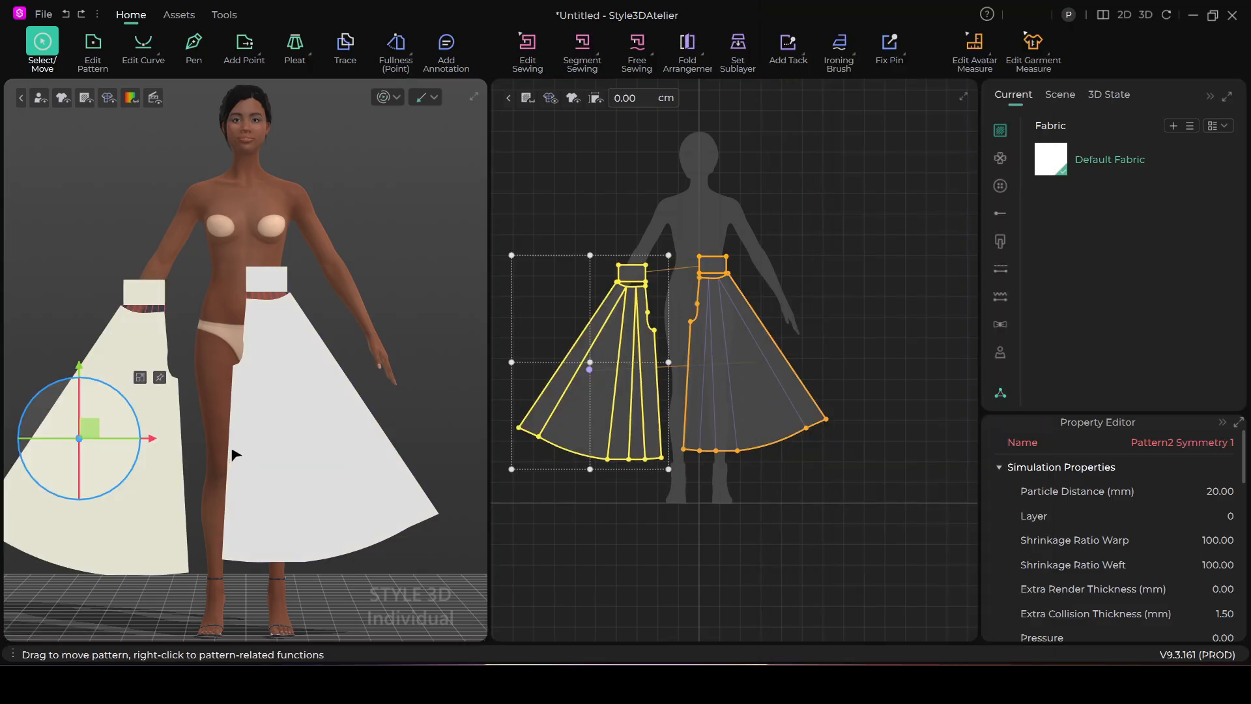
Move the mirrored waistband and leg in 3D closer to the original pieces and slightly higher.
drag(122, 335, 149, 311)
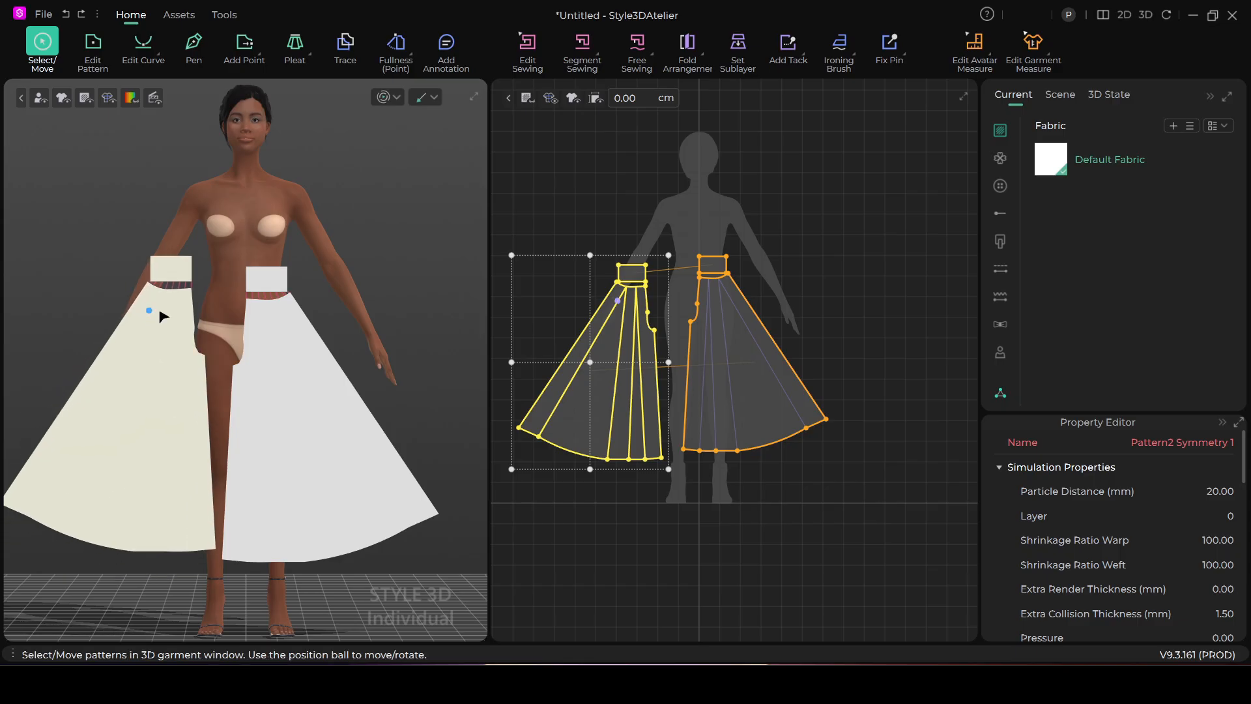
scroll(253, 329, up, 1)
key(XF86MonBrightnessDown)
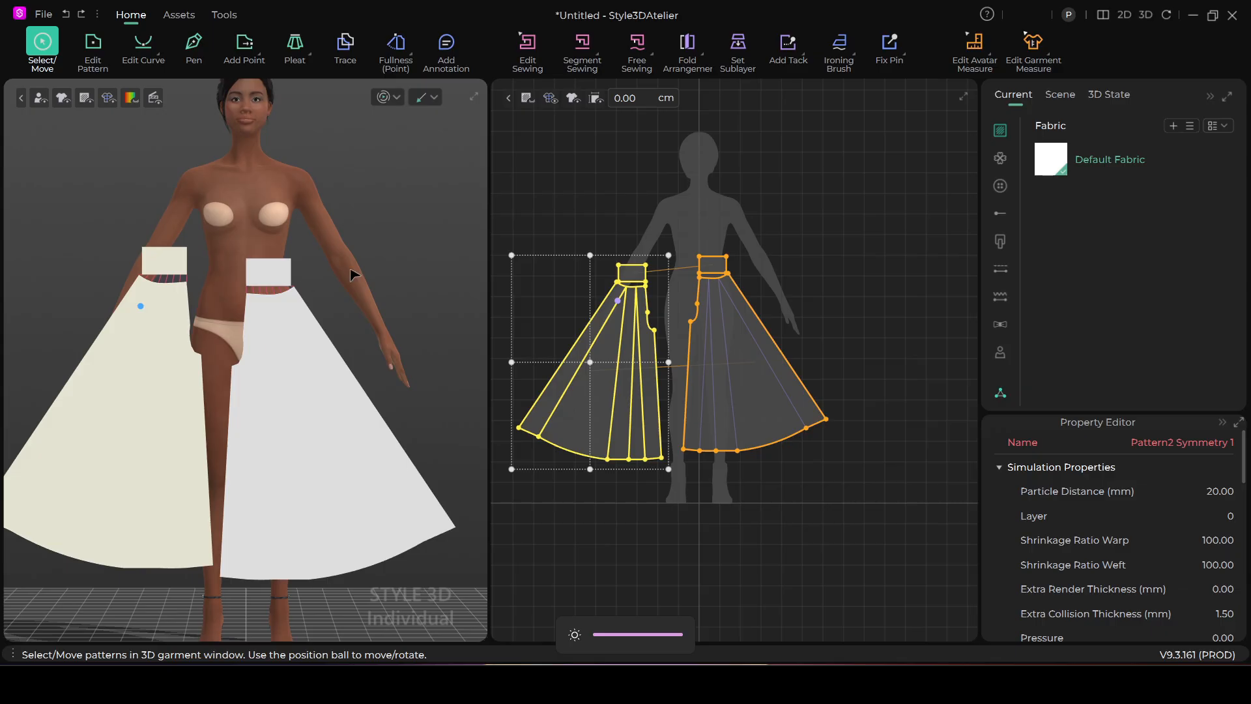
scroll(351, 287, down, 3)
scroll(794, 285, down, 2)
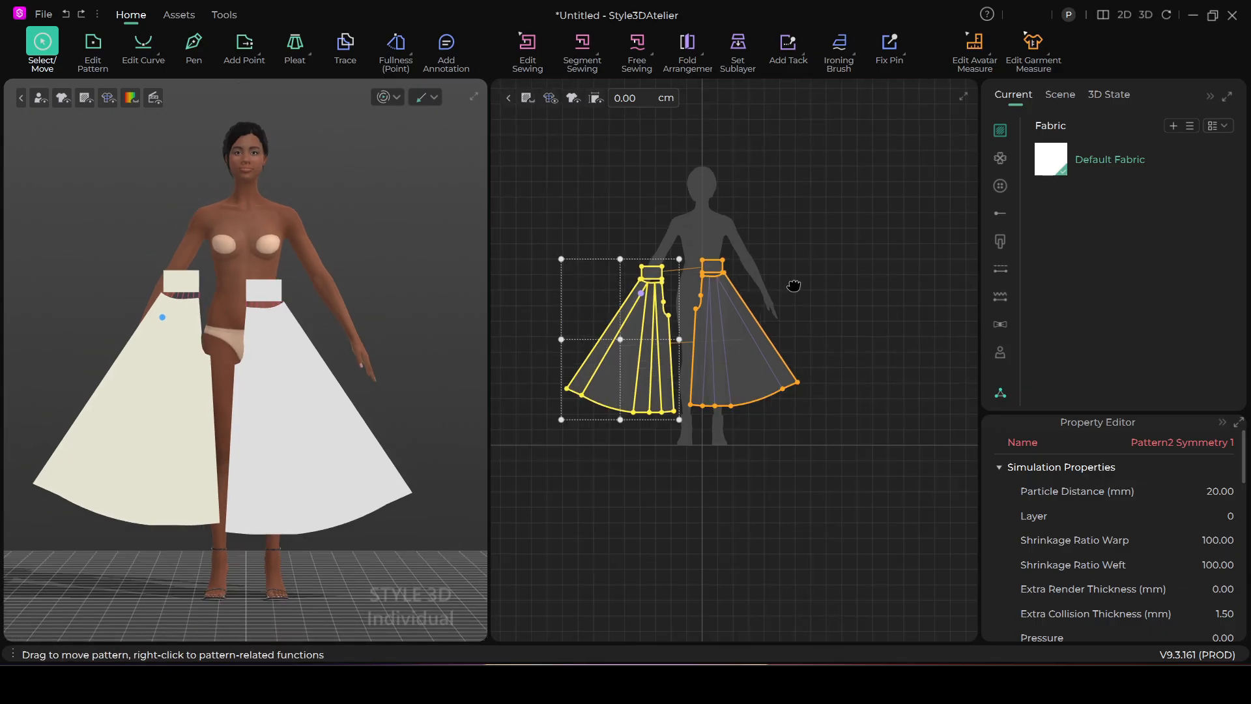
Copy both waistband halves and both legs, and paste the duplicates beside the originals in the 2D window.
middle_drag(793, 285, 844, 298)
drag(568, 252, 848, 483)
right_click(770, 403)
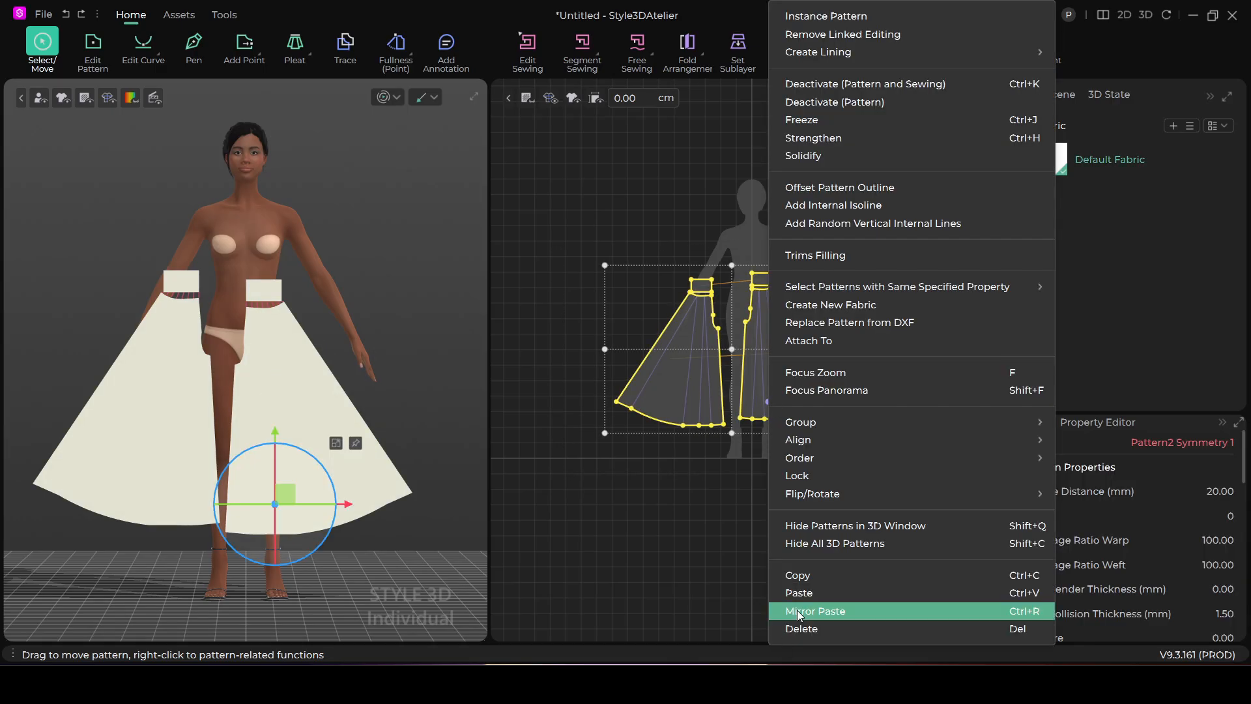
click(665, 521)
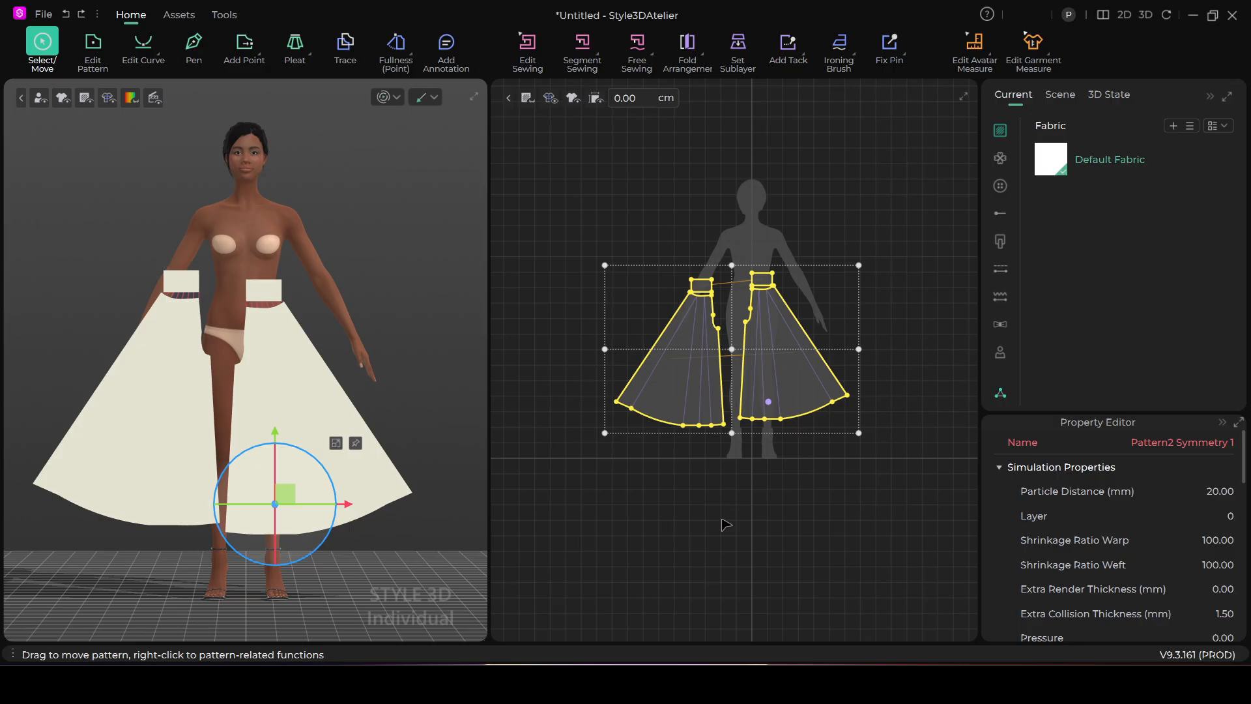
key(ctrl+v)
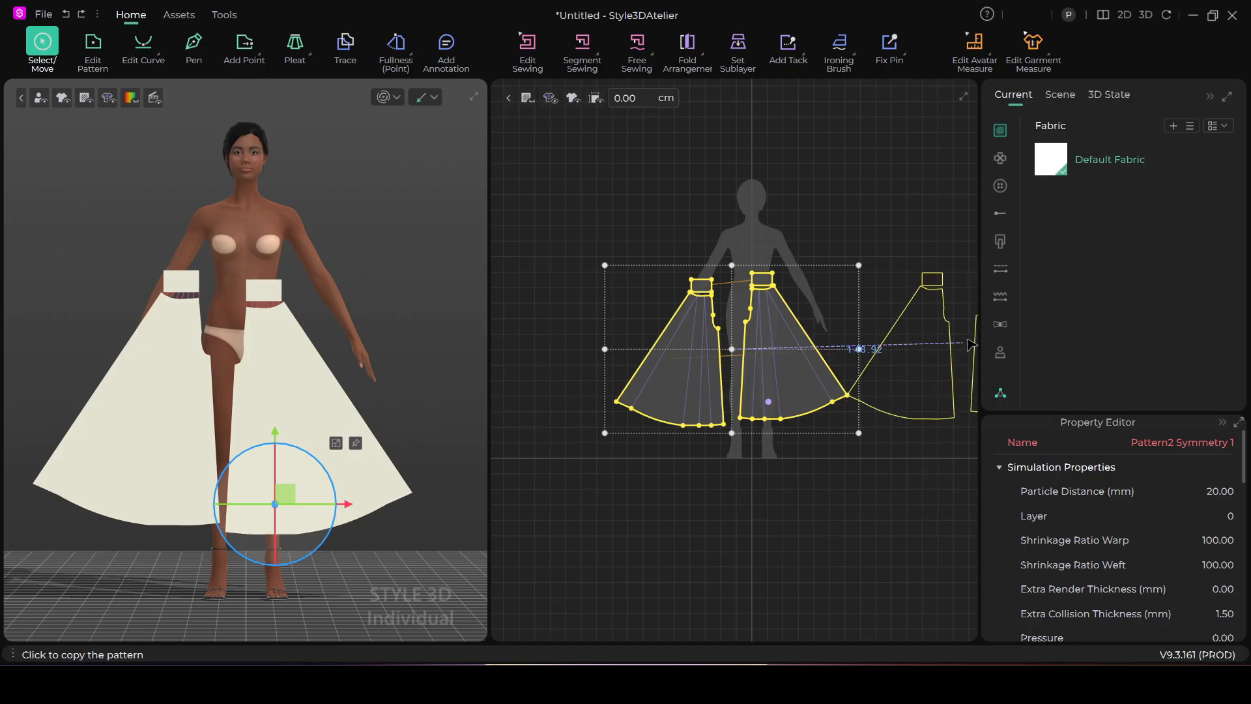
click(972, 345)
Move the duplicated waistband halves and legs in 3D from beside the avatar to behind its back.
scroll(432, 506, down, 5)
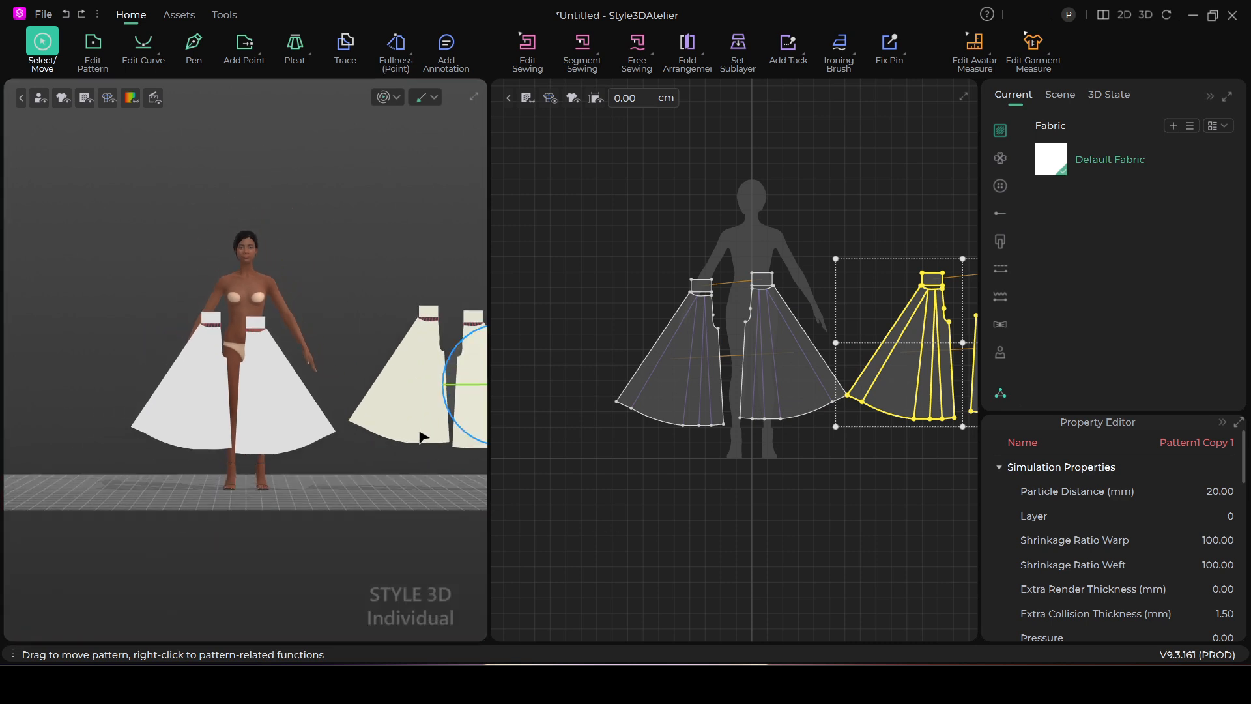
drag(404, 428, 195, 381)
right_drag(375, 430, 206, 419)
scroll(223, 356, up, 4)
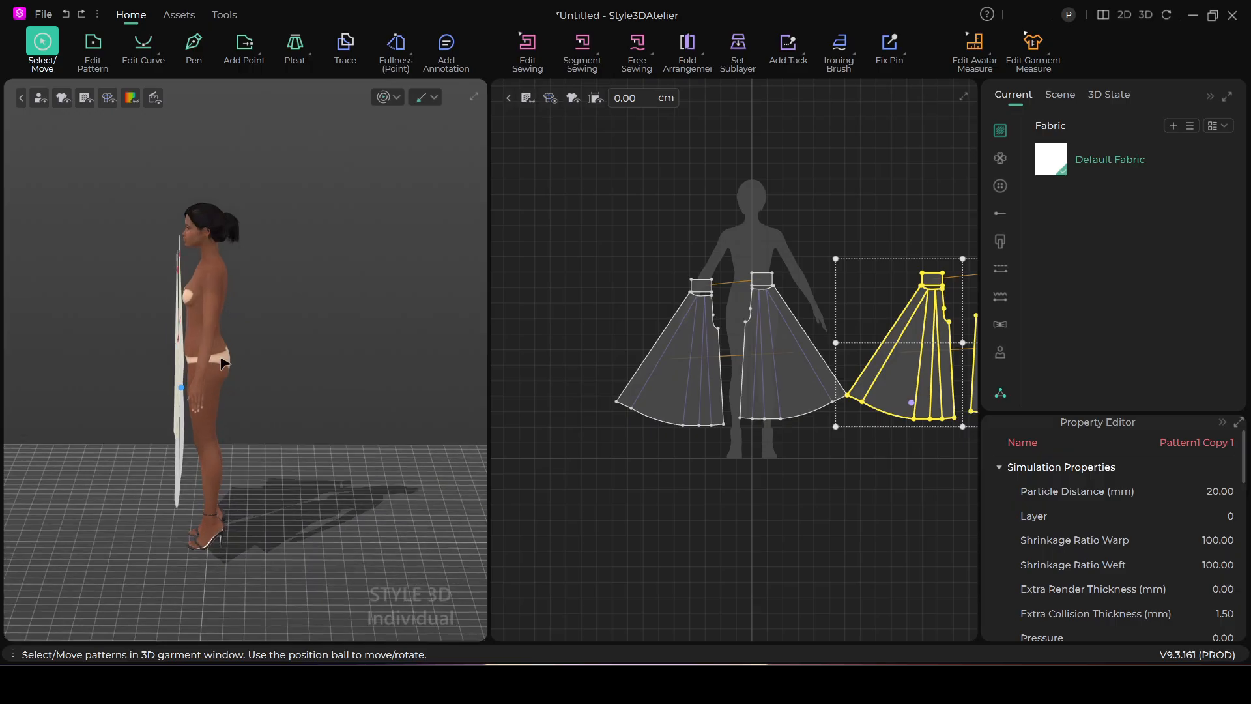
middle_drag(223, 356, 227, 411)
right_drag(228, 416, 251, 414)
right_drag(185, 324, 188, 398)
drag(266, 396, 287, 408)
right_drag(298, 429, 268, 429)
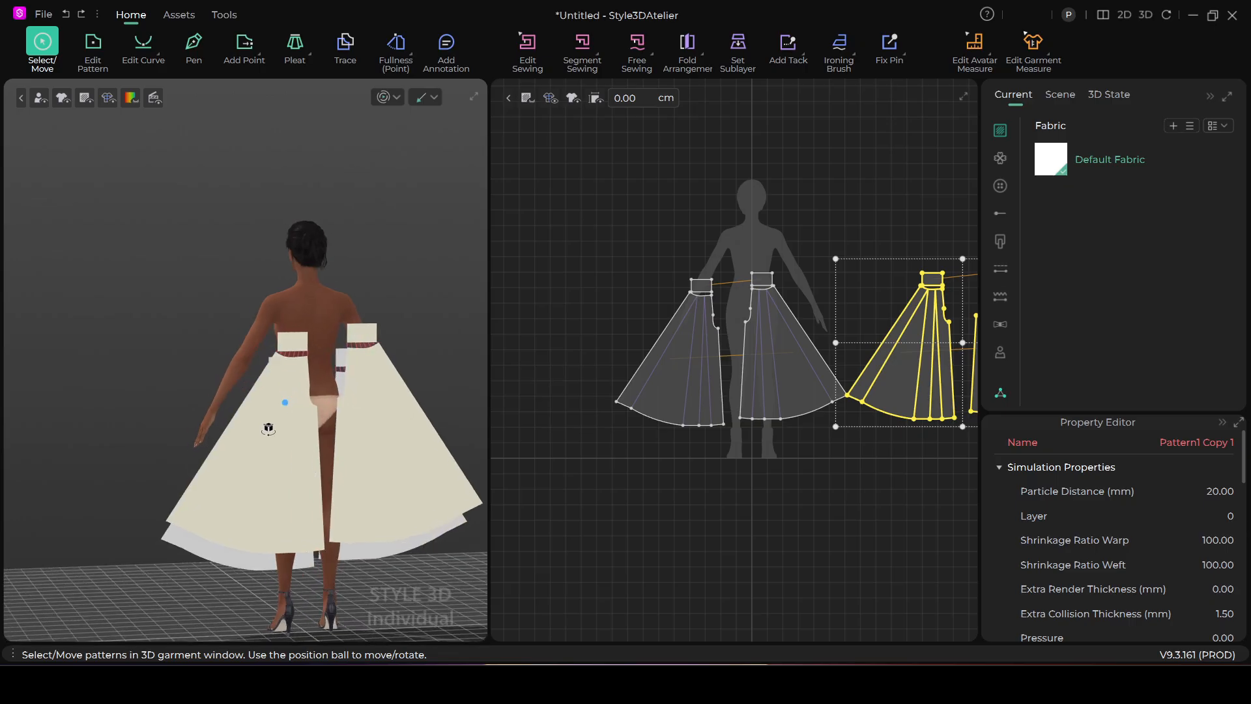
Flip the duplicated back waistband halves and legs behind the avatar.
right_click(377, 431)
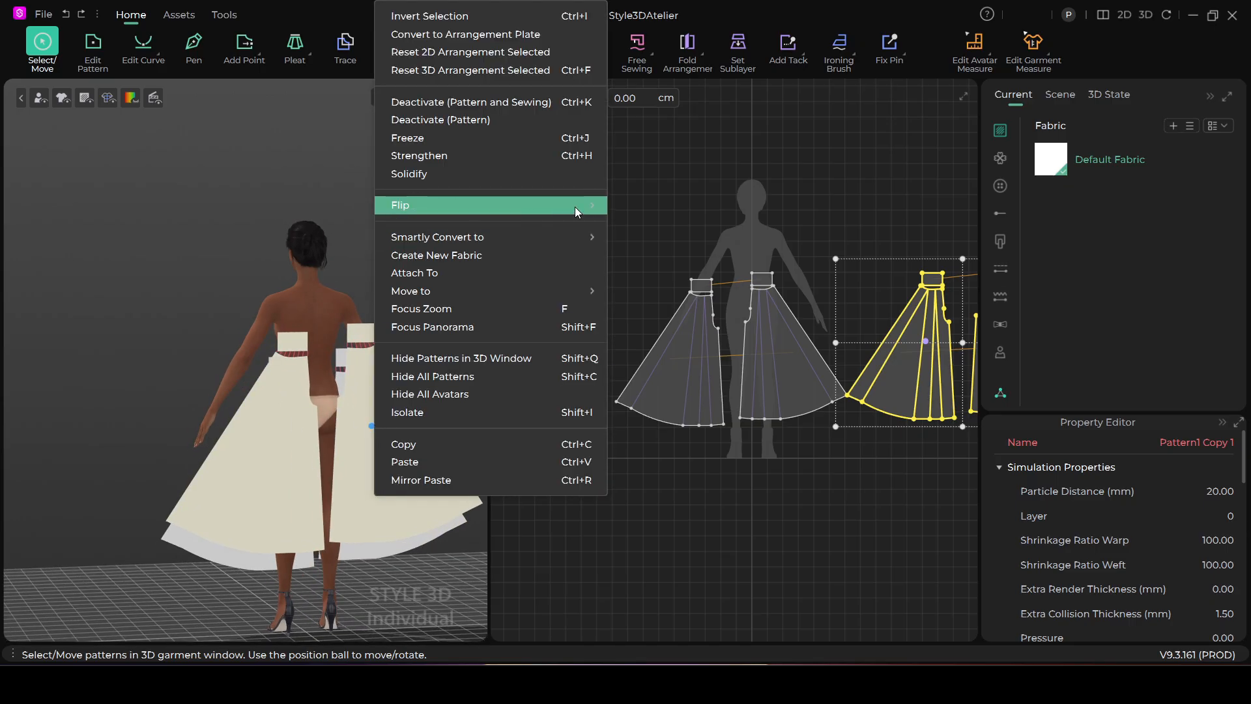
mouse_move(576, 206)
click(657, 238)
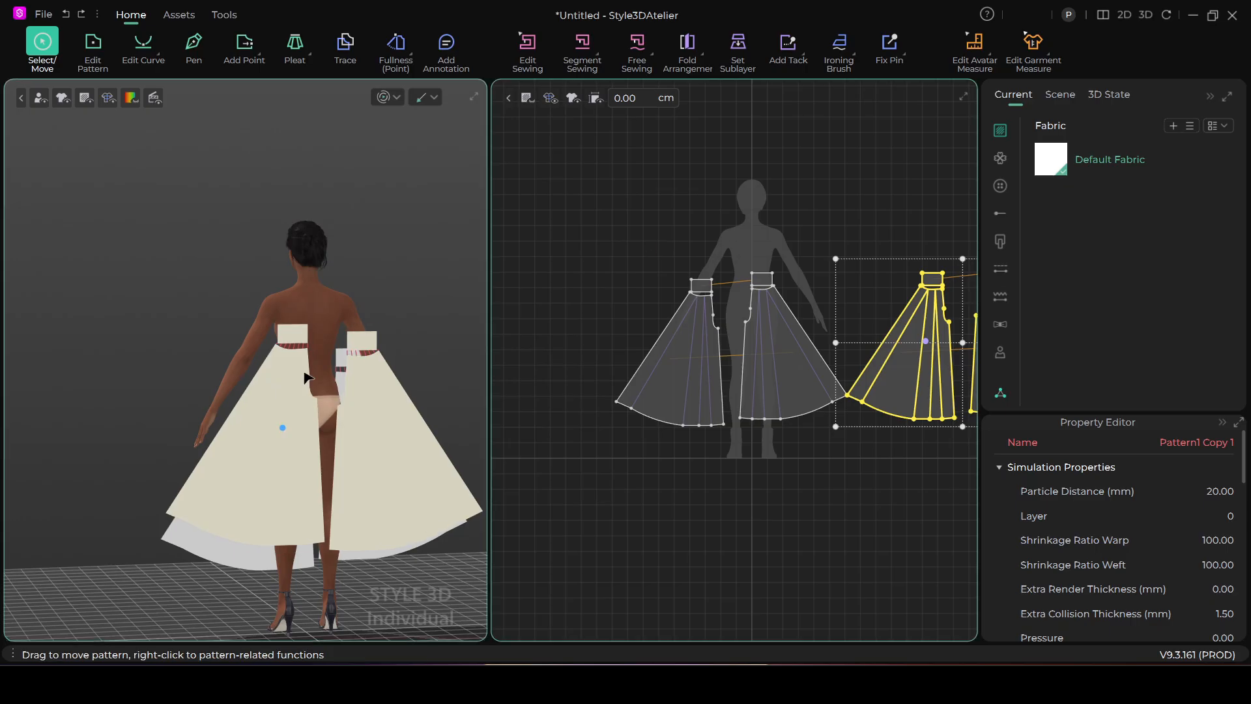
Lower the back pieces in 3D so their waistband halves sit at the avatar's waist.
scroll(301, 313, up, 2)
middle_drag(300, 338, 241, 285)
right_drag(268, 378, 385, 408)
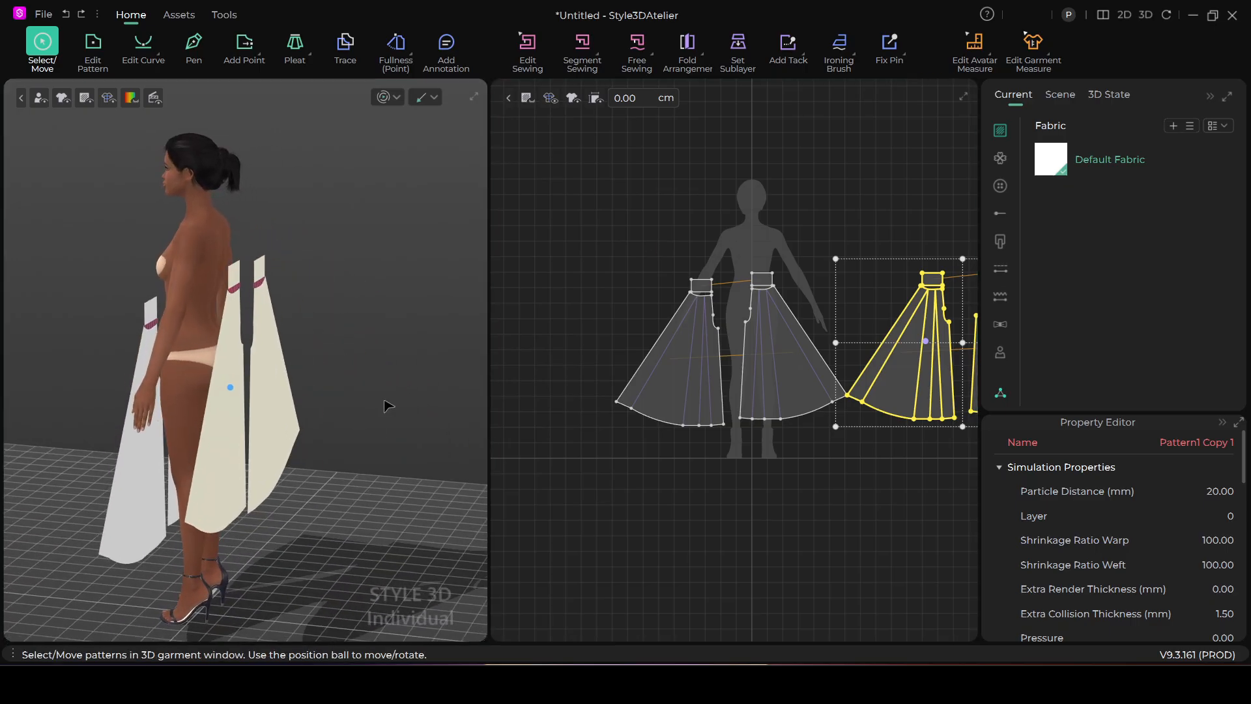
right_drag(271, 363, 236, 342)
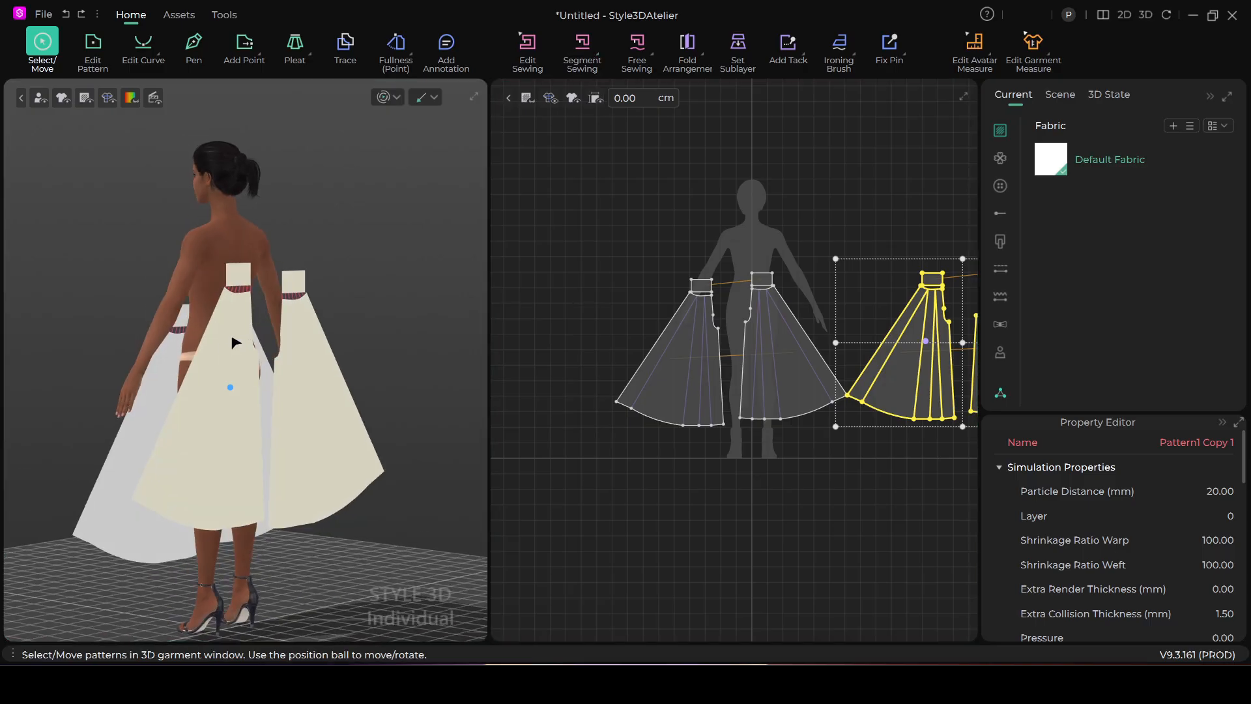
click(234, 341)
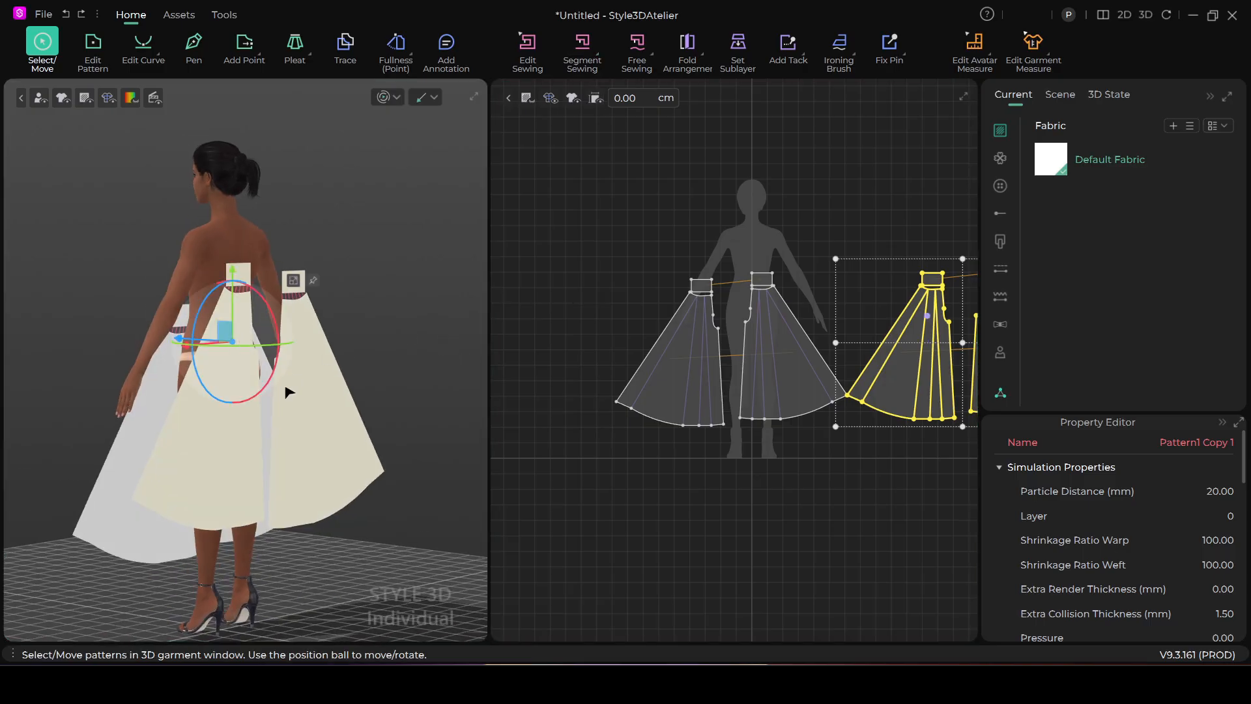
key(space)
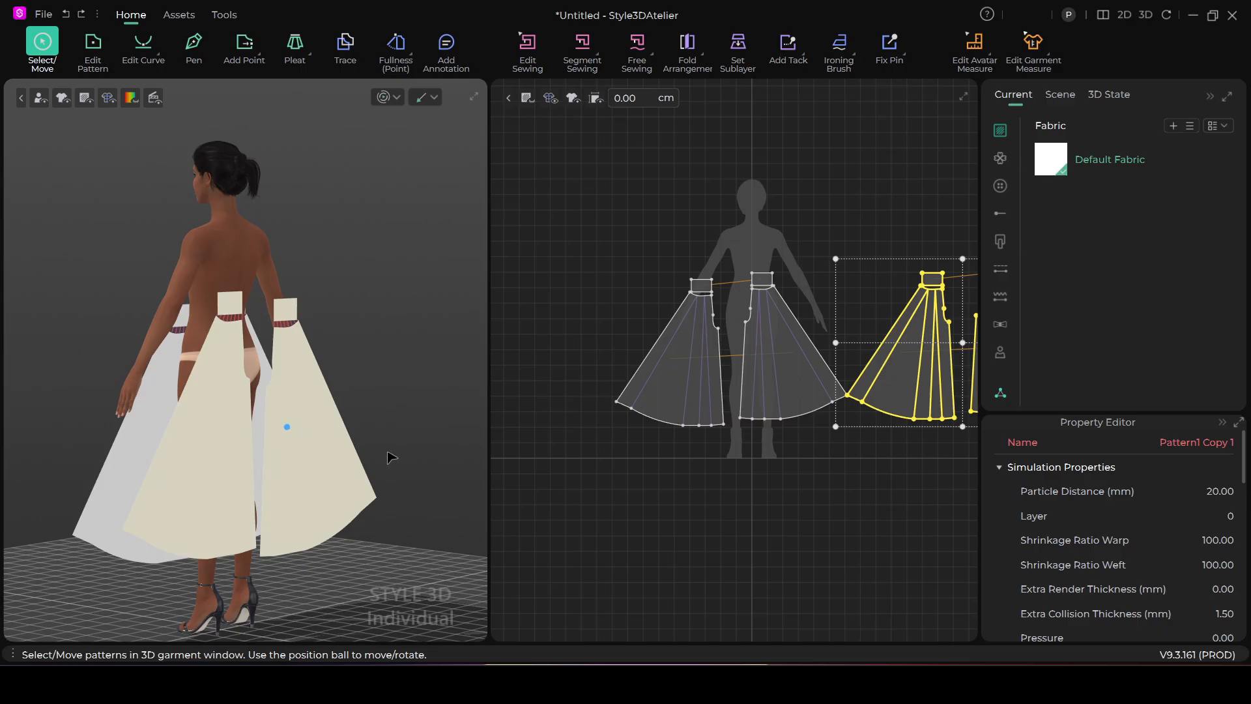
right_drag(392, 457, 209, 366)
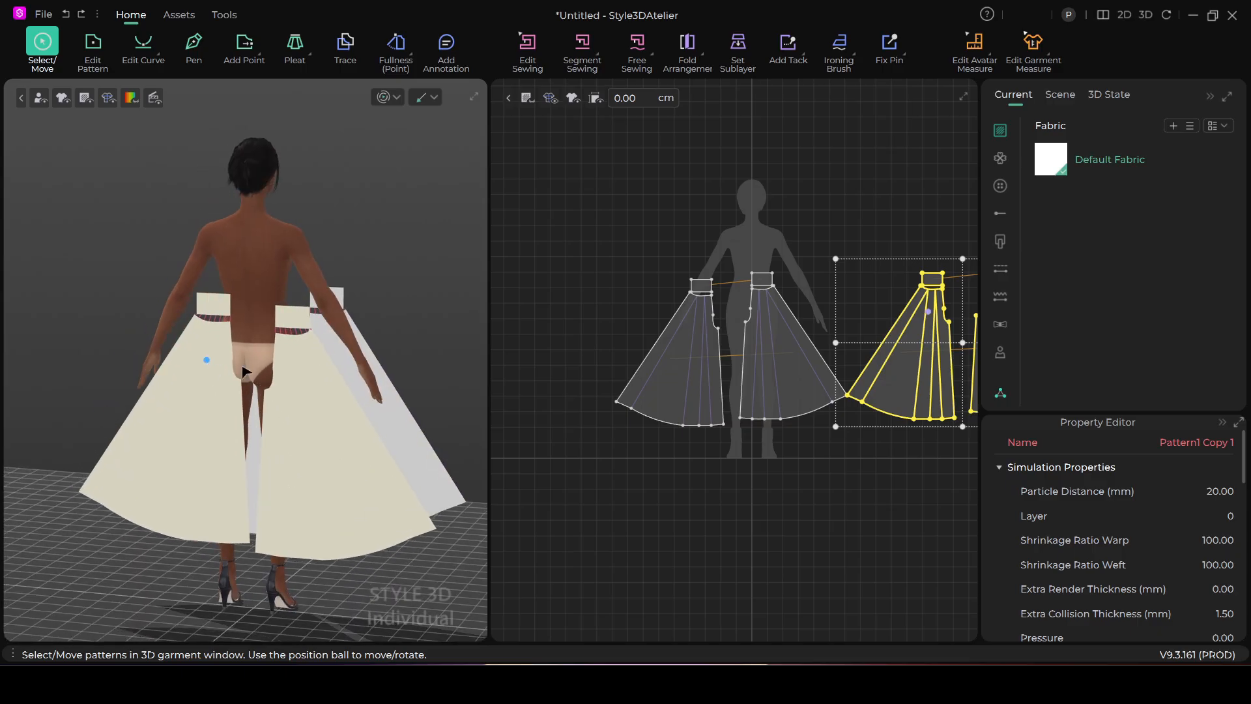
Select both front waistband halves and legs and centre them in 3D in front of the avatar.
right_drag(396, 401, 170, 378)
right_drag(365, 374, 291, 390)
scroll(345, 377, down, 2)
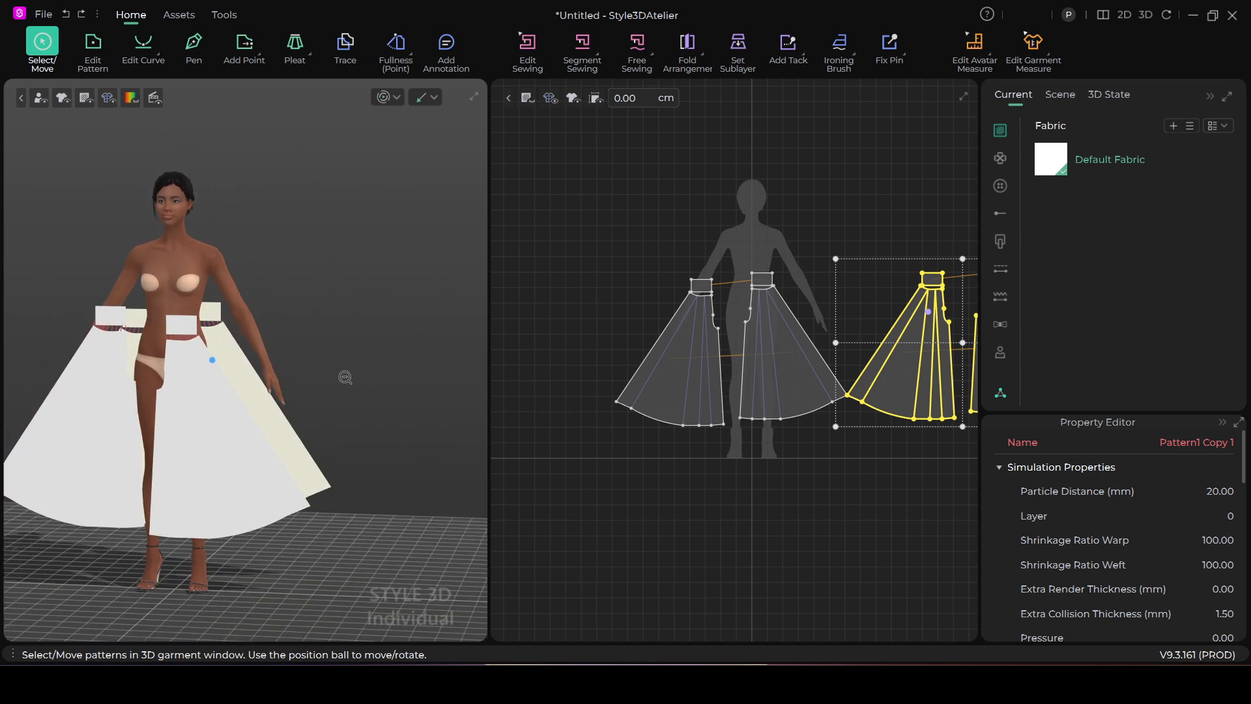
middle_drag(346, 377, 408, 318)
drag(628, 233, 789, 417)
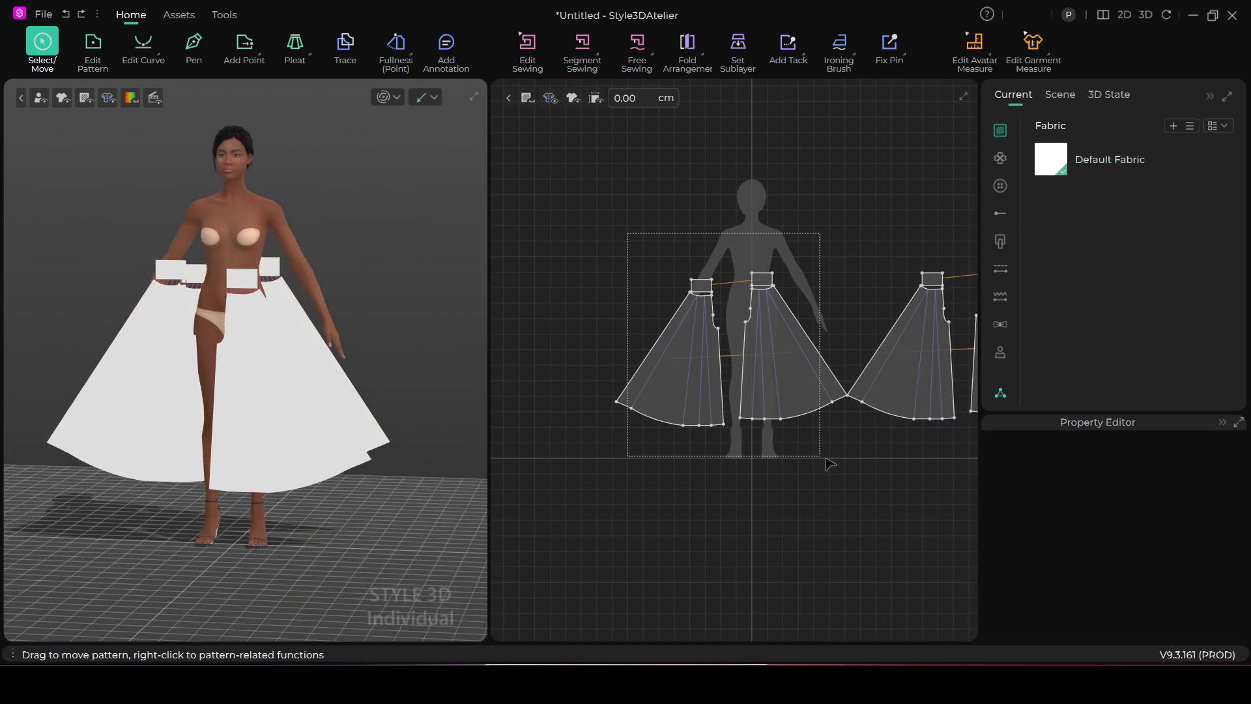
drag(830, 464, 837, 475)
drag(255, 328, 273, 323)
Hide the avatar and widen the 3D window to expose the trouser pieces for sewing.
scroll(274, 313, up, 5)
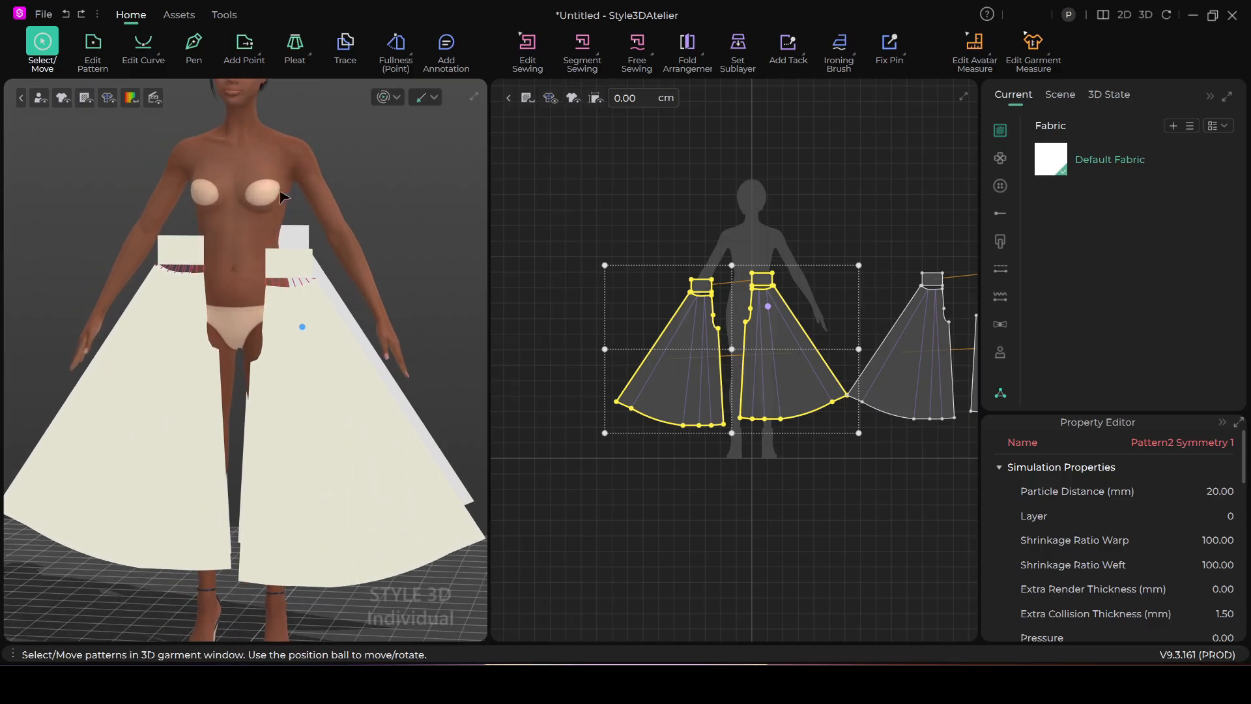
click(273, 160)
right_click(271, 159)
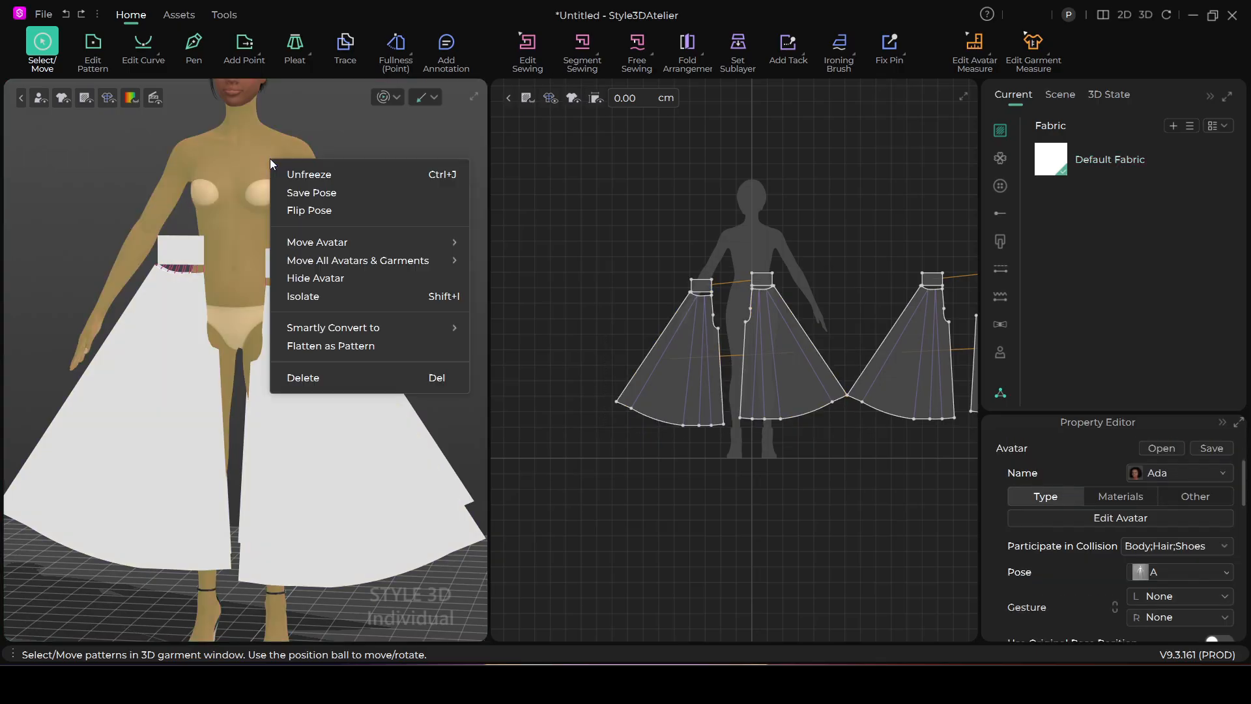
click(313, 279)
right_drag(302, 316, 306, 352)
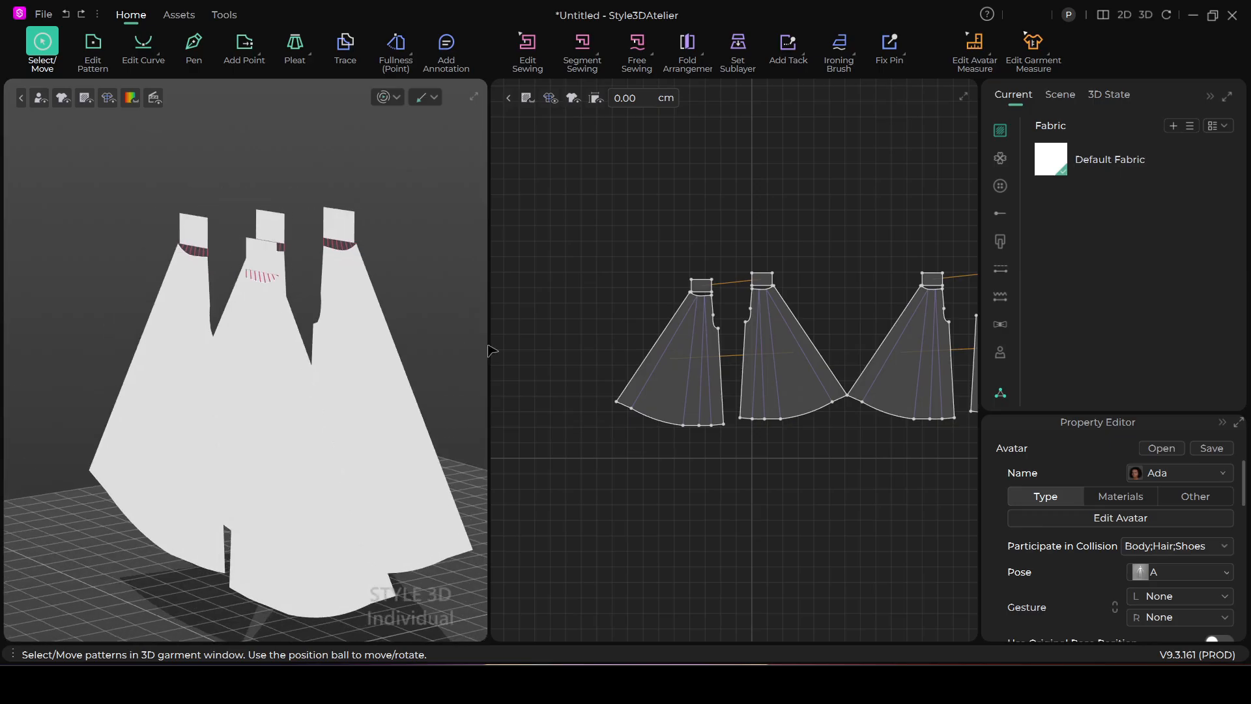
drag(488, 343, 664, 347)
Sew the front waistband's outer side edge to the matching back waistband edge with Segment Sewing.
scroll(567, 320, up, 5)
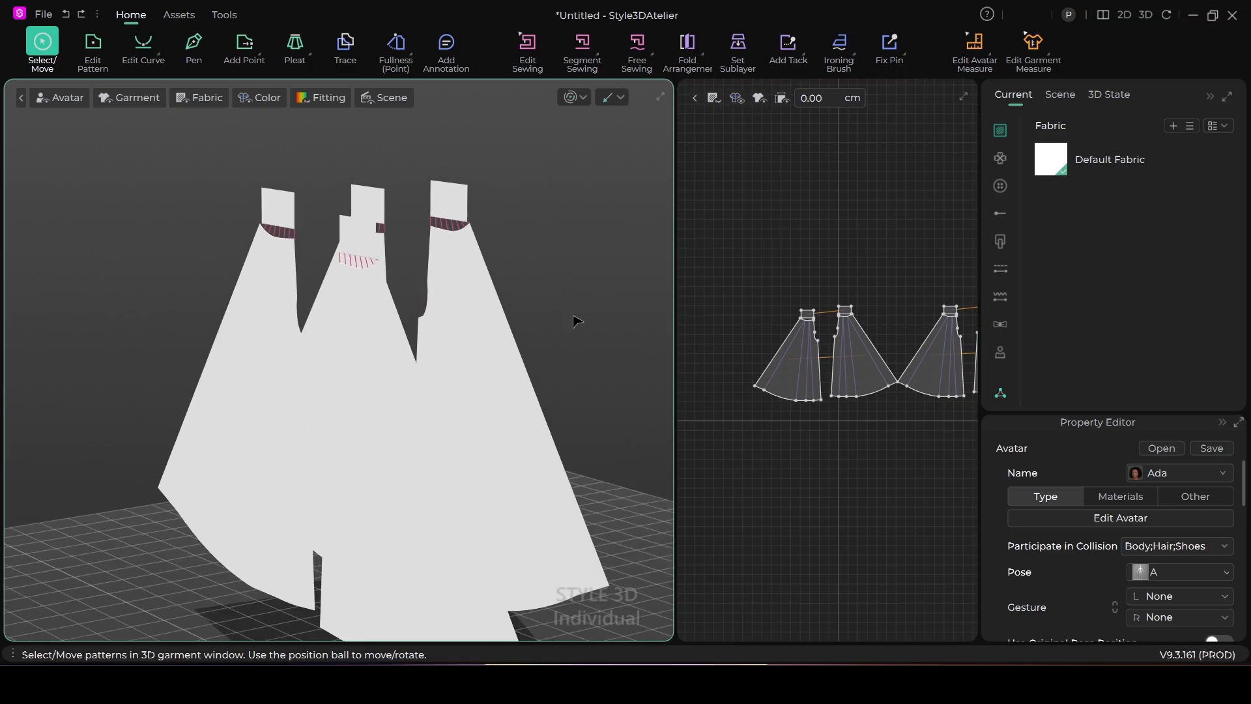
click(582, 47)
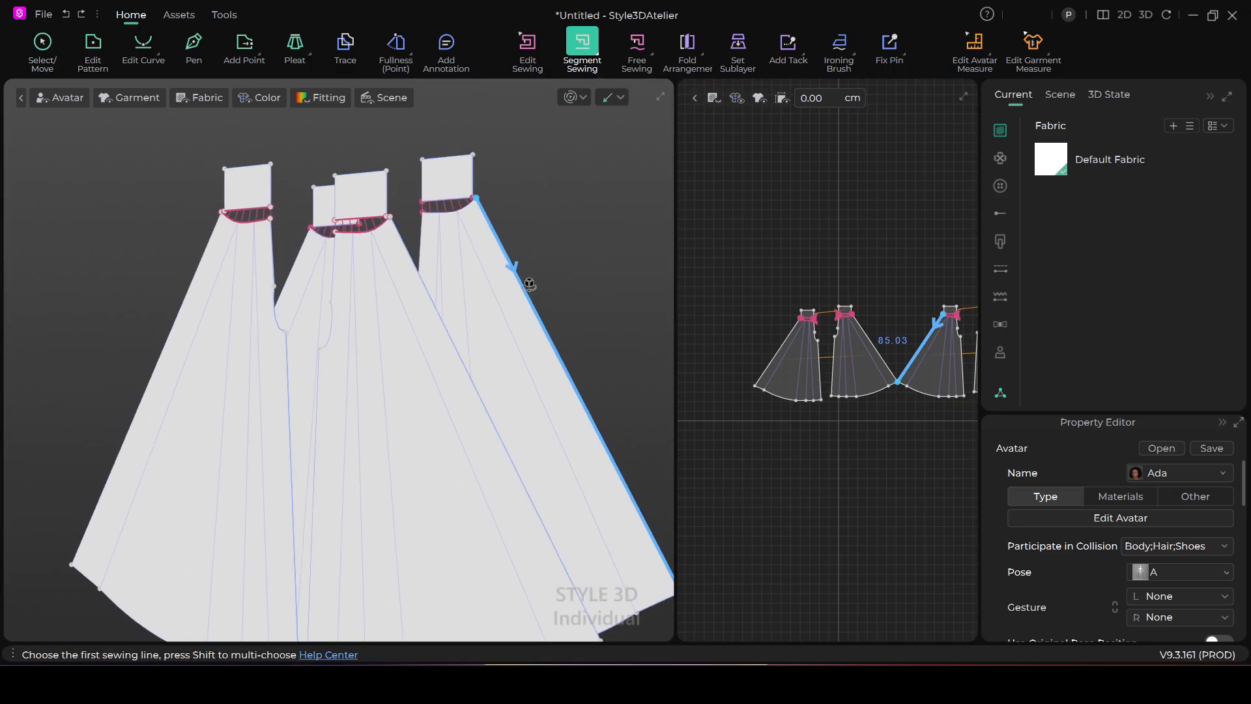
right_drag(522, 290, 538, 295)
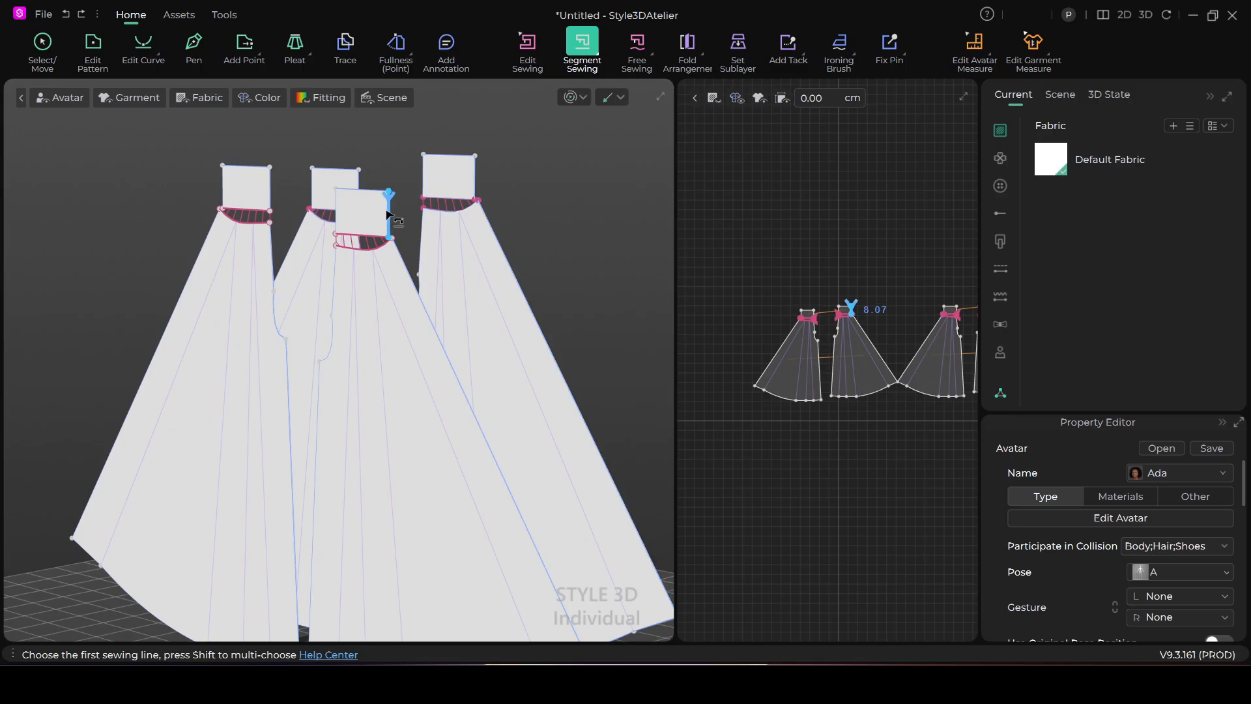
click(391, 213)
click(472, 175)
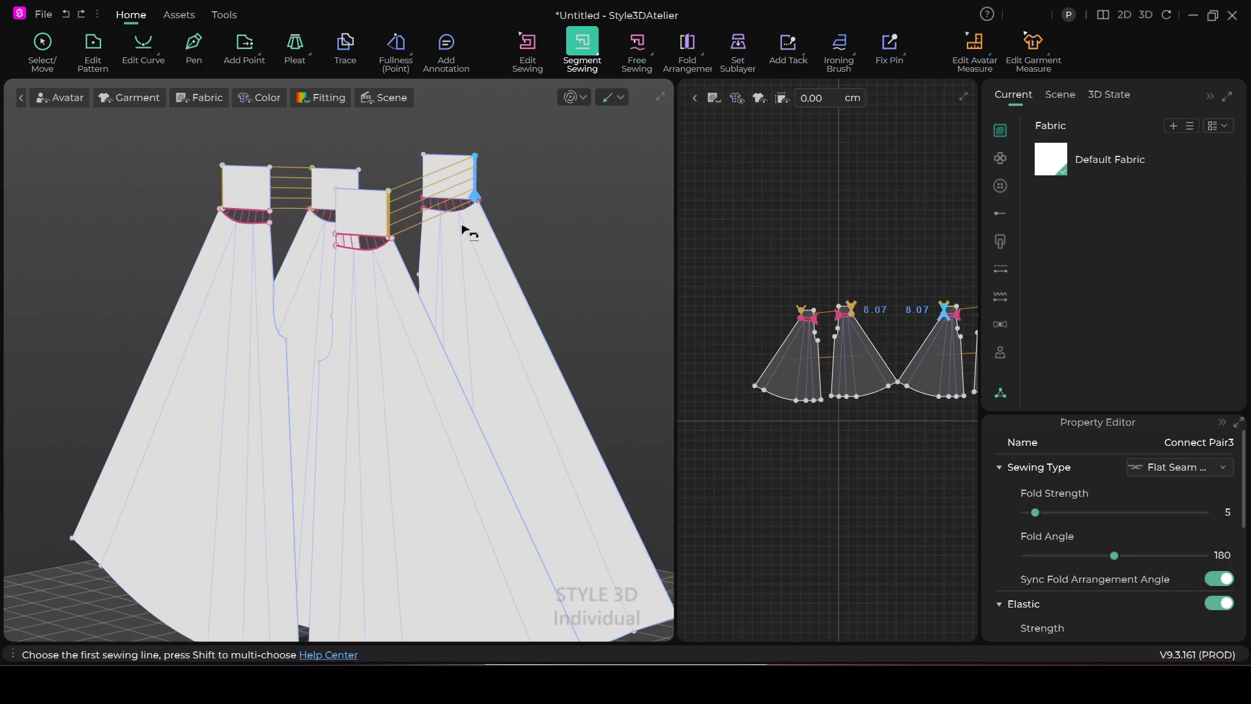
Sew the outer side seams and the inseams between the front and back legs with Segment Sewing.
click(508, 273)
mouse_move(507, 274)
right_down()
mouse_move(463, 293)
mouse_move(452, 341)
mouse_move(506, 344)
mouse_move(477, 329)
mouse_move(450, 352)
right_up()
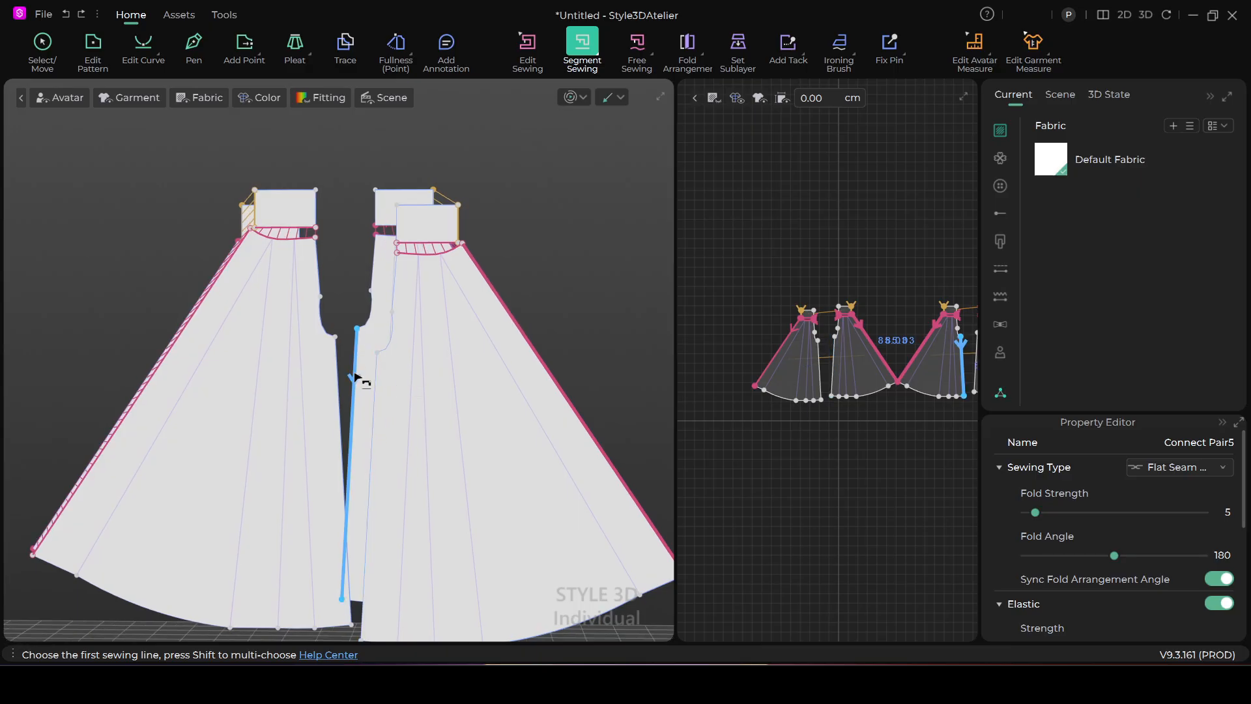
click(375, 393)
mouse_move(374, 394)
right_down()
mouse_move(356, 413)
mouse_move(394, 425)
mouse_move(358, 425)
right_up()
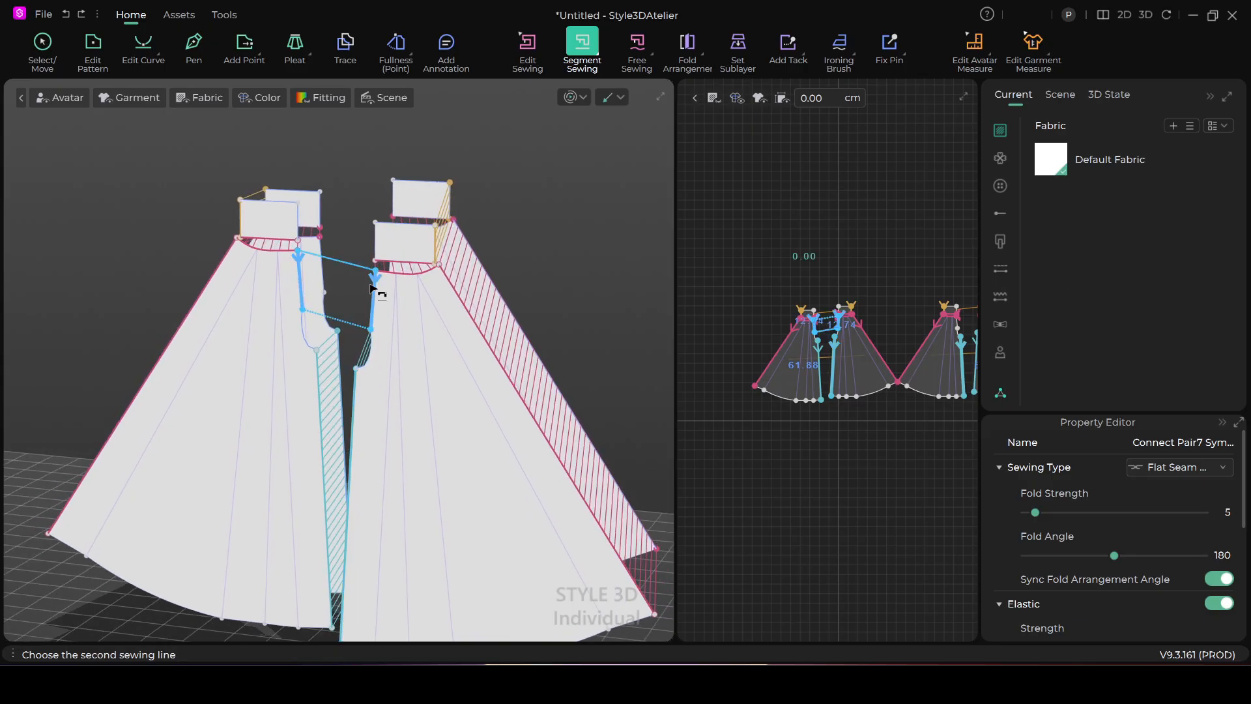
Sew the straight rise edges and crotch curves together between the two front legs and between the two back legs.
right_drag(383, 352, 399, 346)
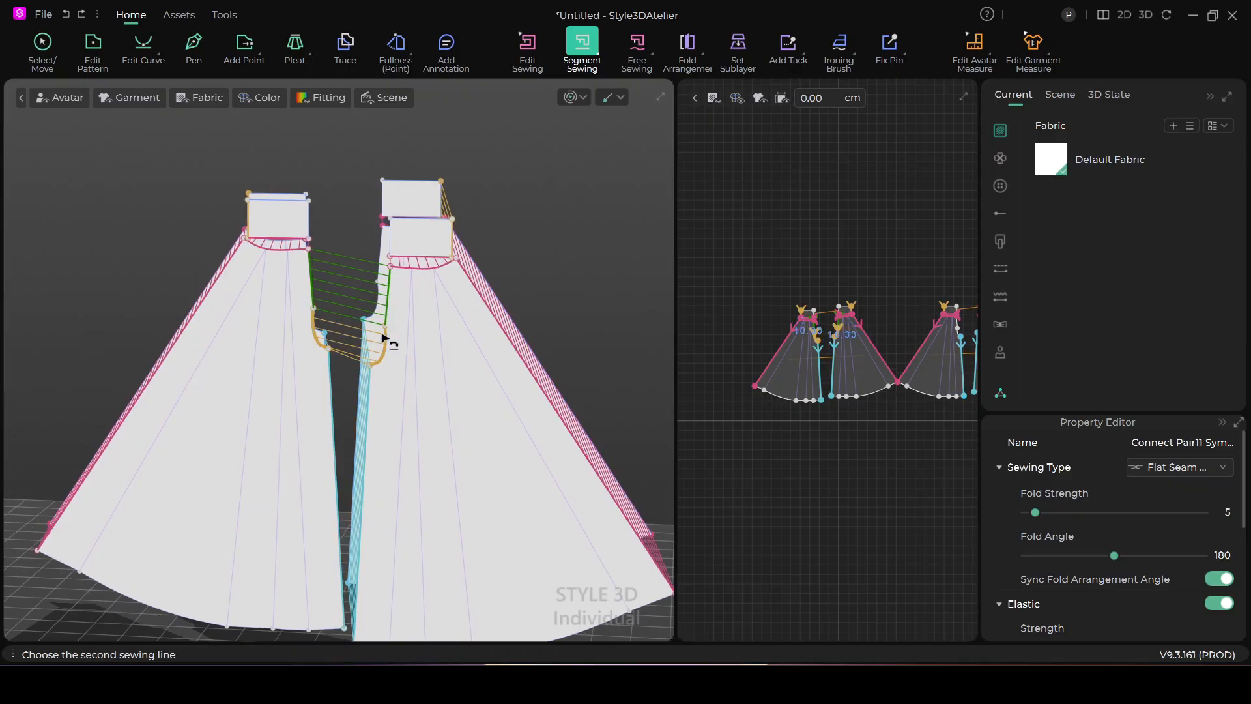
right_drag(490, 366, 240, 363)
right_drag(381, 357, 352, 354)
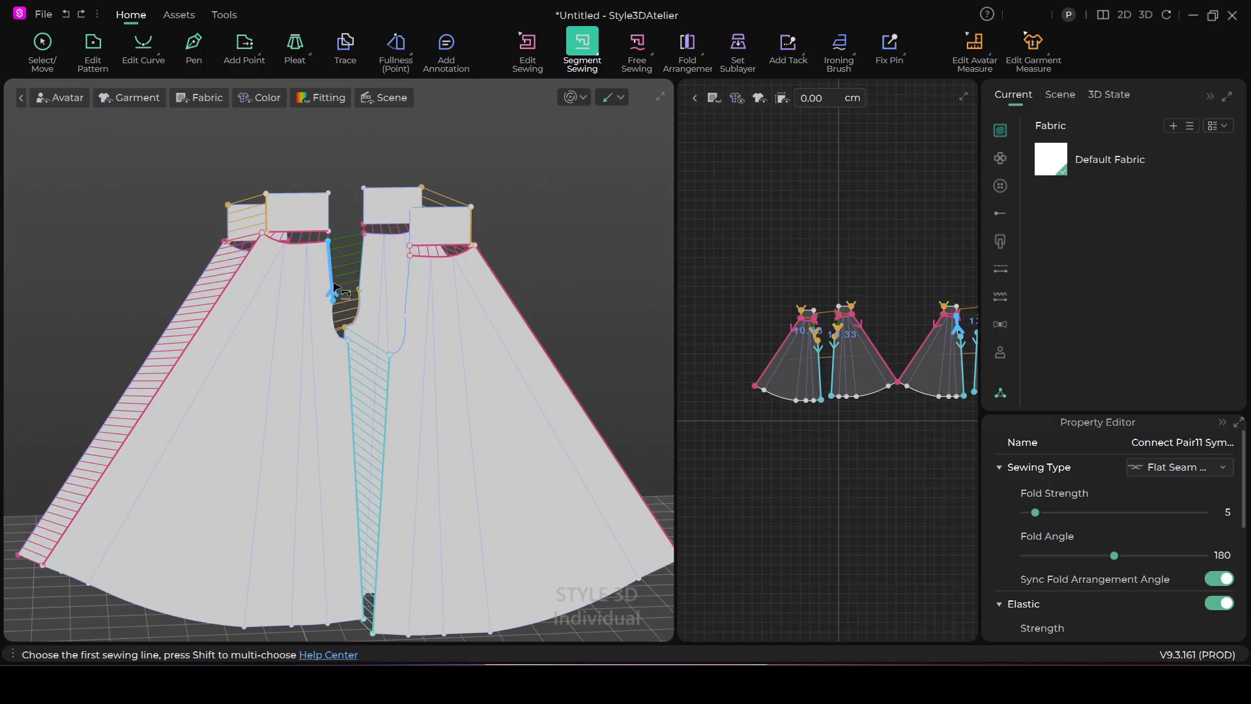
click(407, 303)
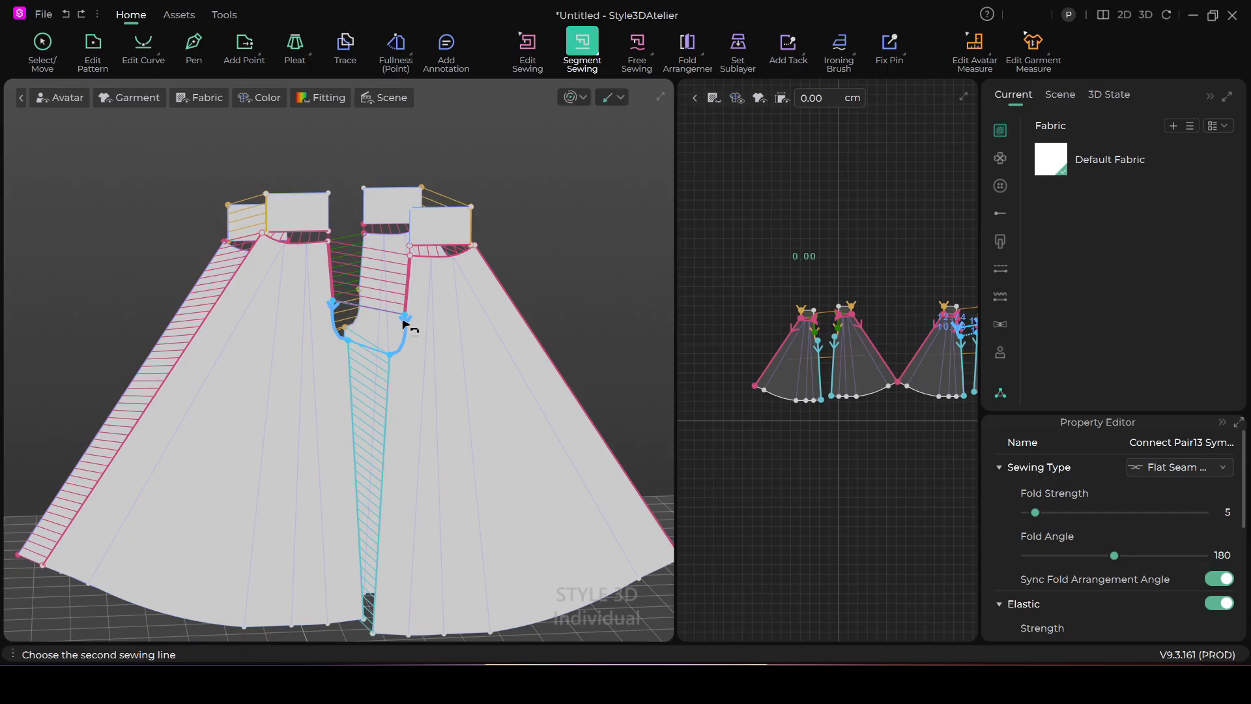
click(404, 324)
mouse_move(408, 361)
right_down()
mouse_move(472, 358)
mouse_move(469, 343)
mouse_move(534, 358)
mouse_move(556, 323)
mouse_move(528, 280)
mouse_move(469, 349)
mouse_move(517, 296)
right_up()
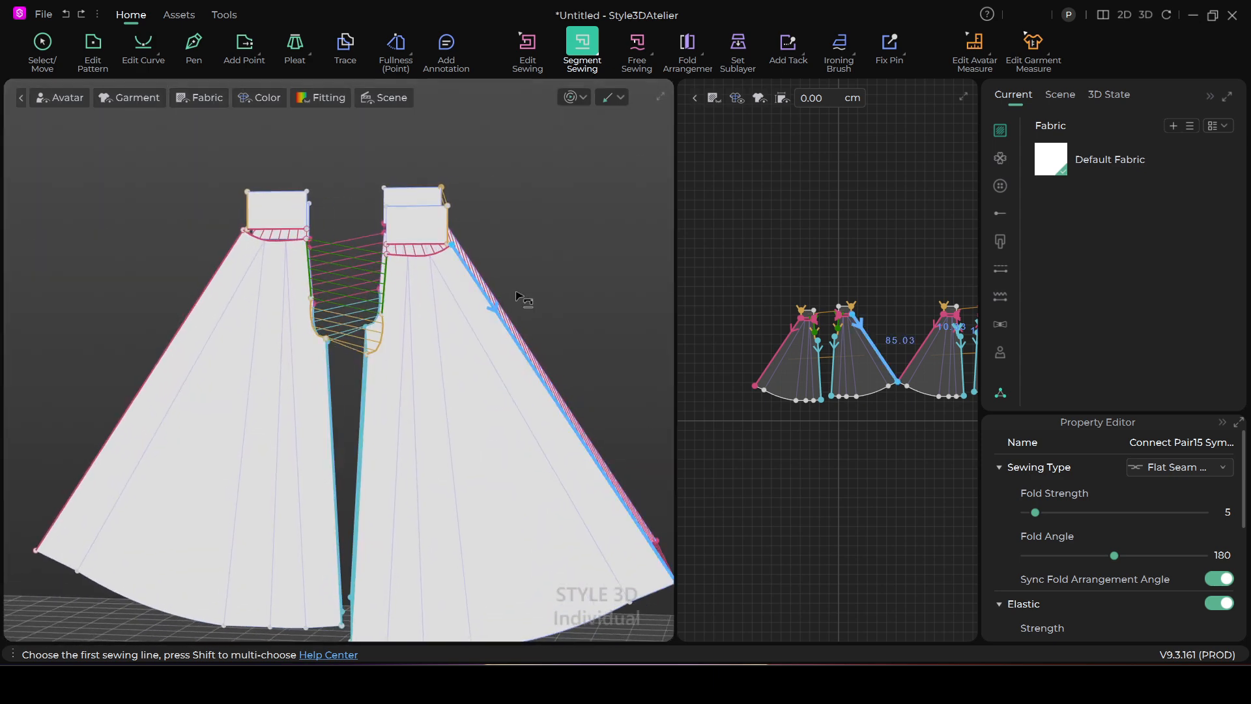
Leave the sewing tool and show all avatars again in the 3D window.
click(51, 51)
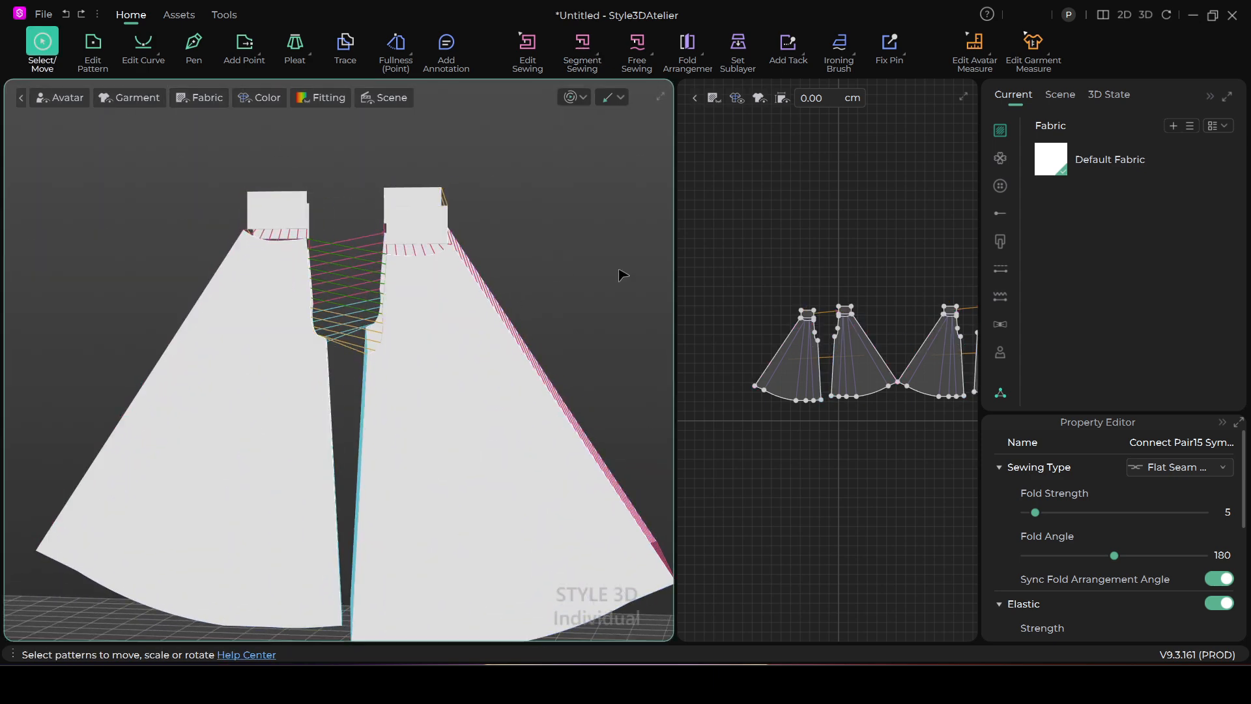
right_click(571, 281)
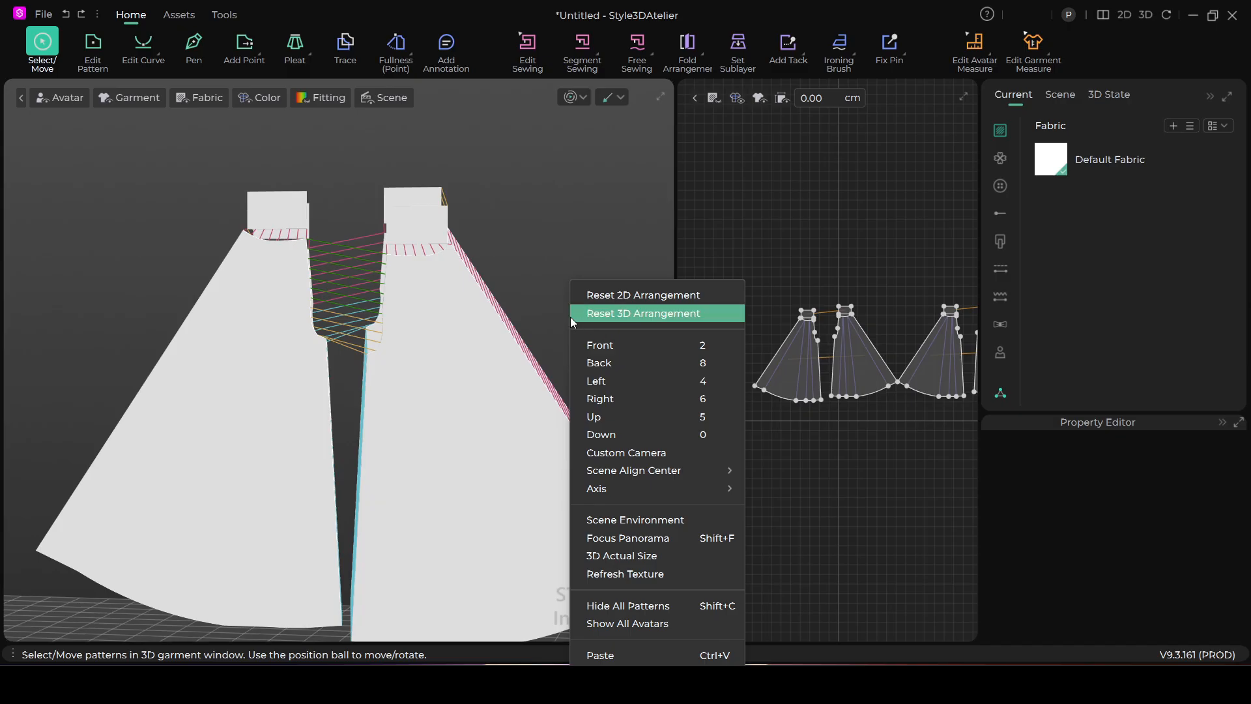
click(610, 624)
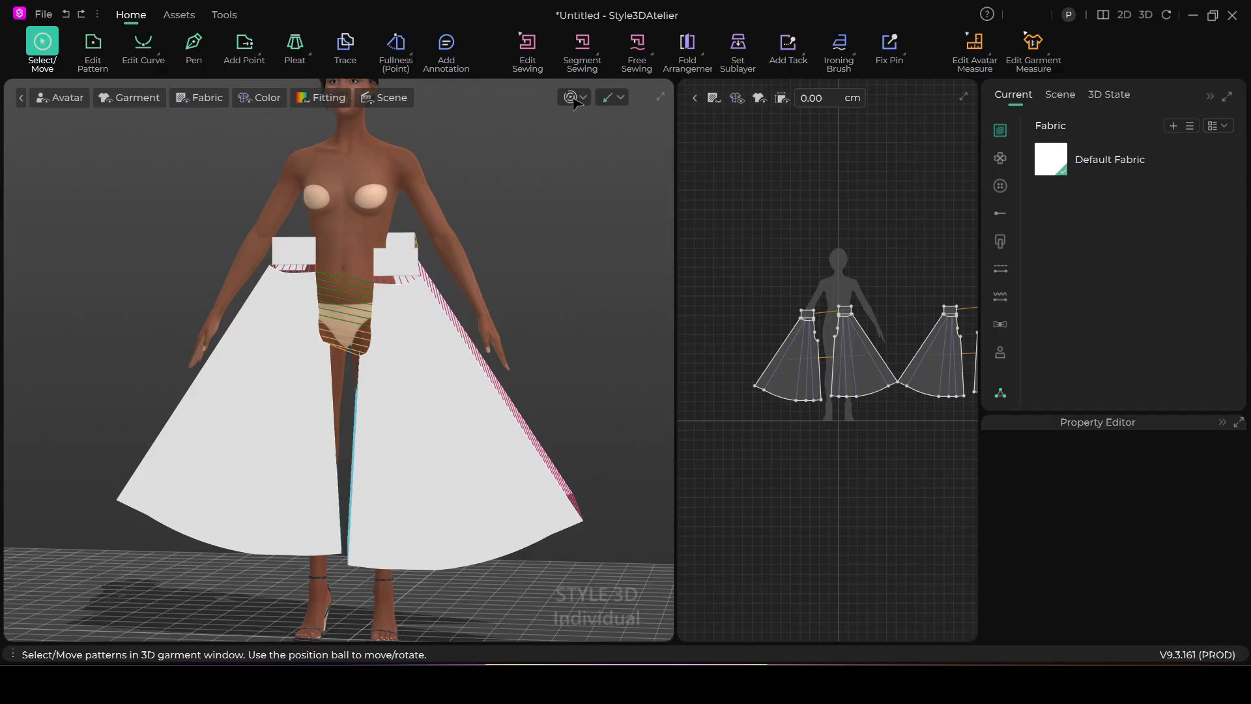
Select all front and back trouser patterns and strengthen them.
scroll(737, 313, down, 5)
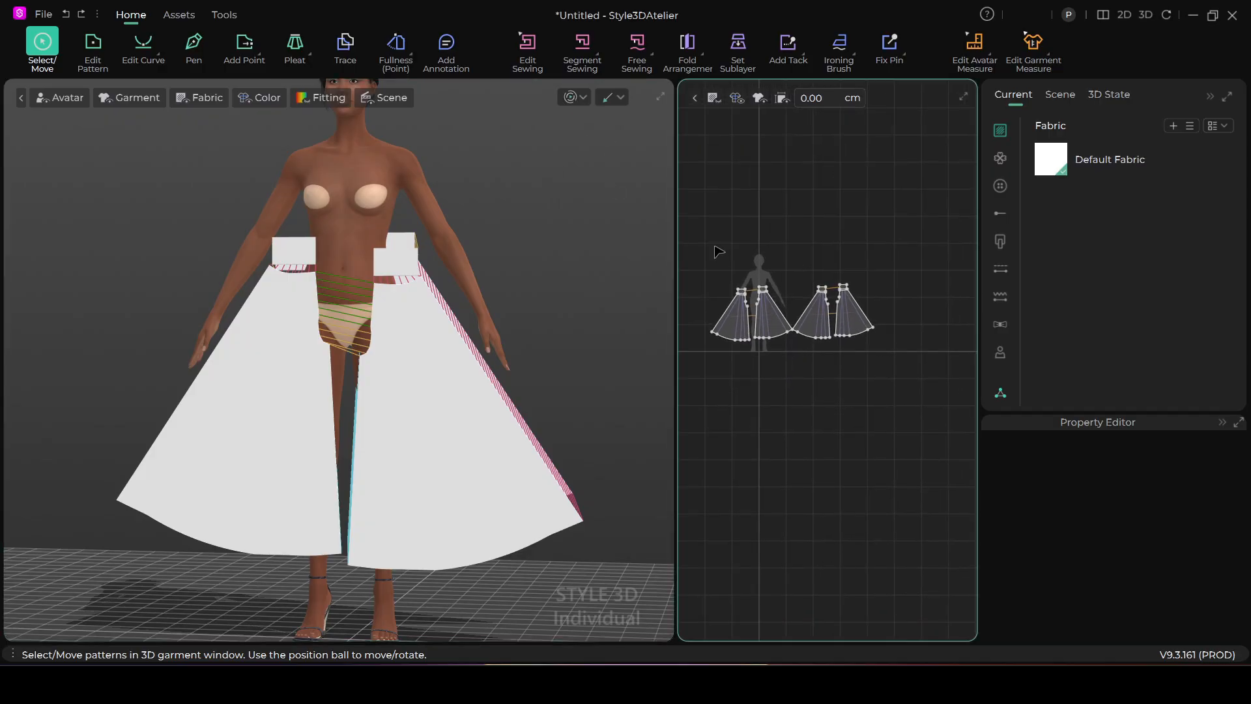
drag(905, 383, 902, 380)
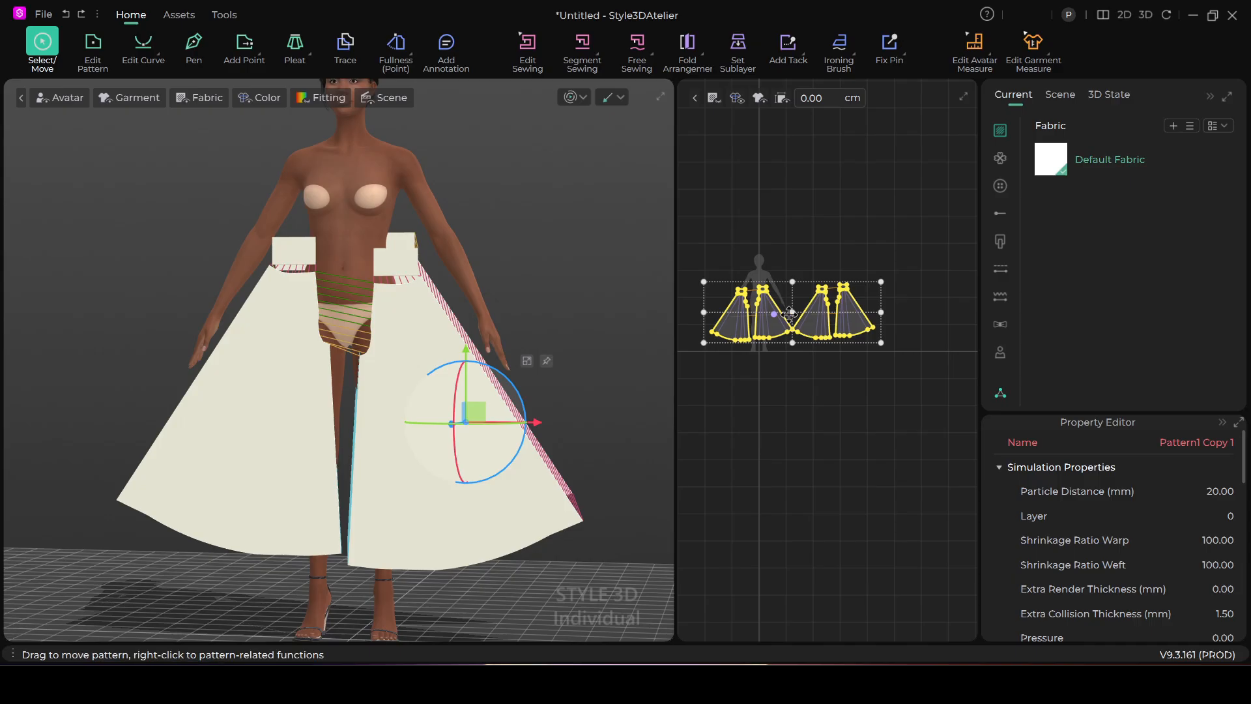
right_click(827, 328)
click(896, 138)
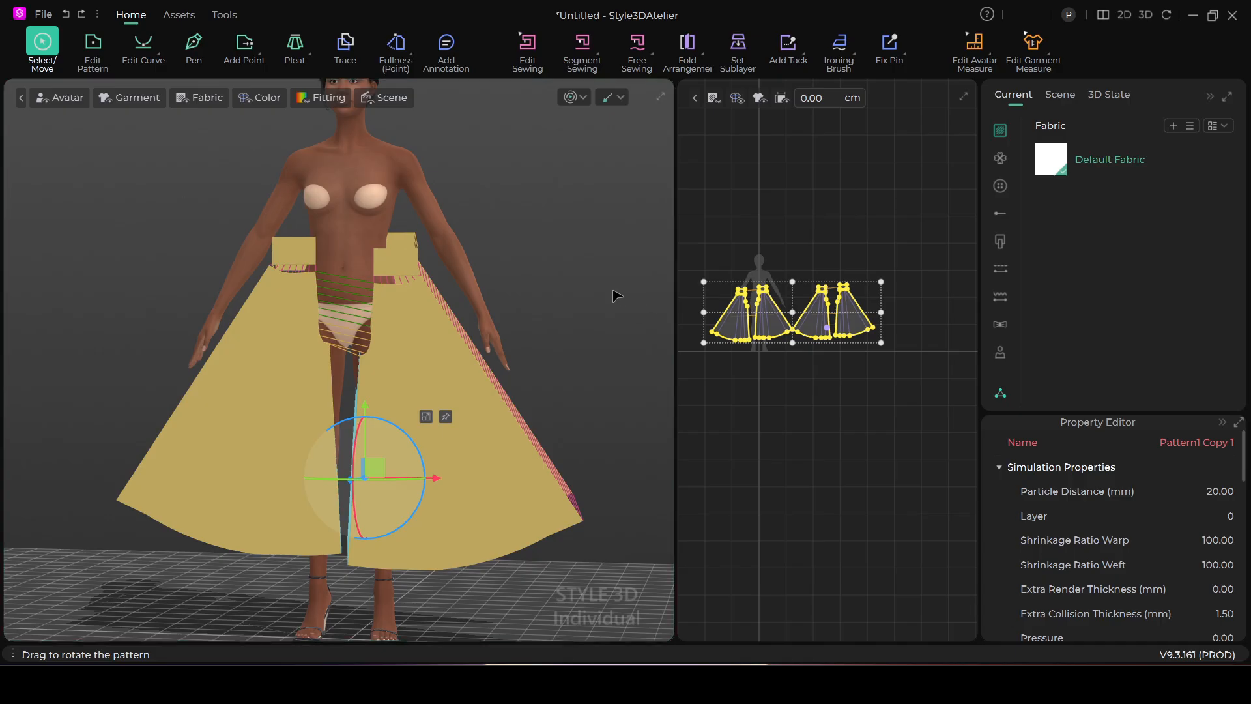
Simulate the strengthened trousers on the avatar, stop the simulation, and inspect the waist at the front and back.
key(space)
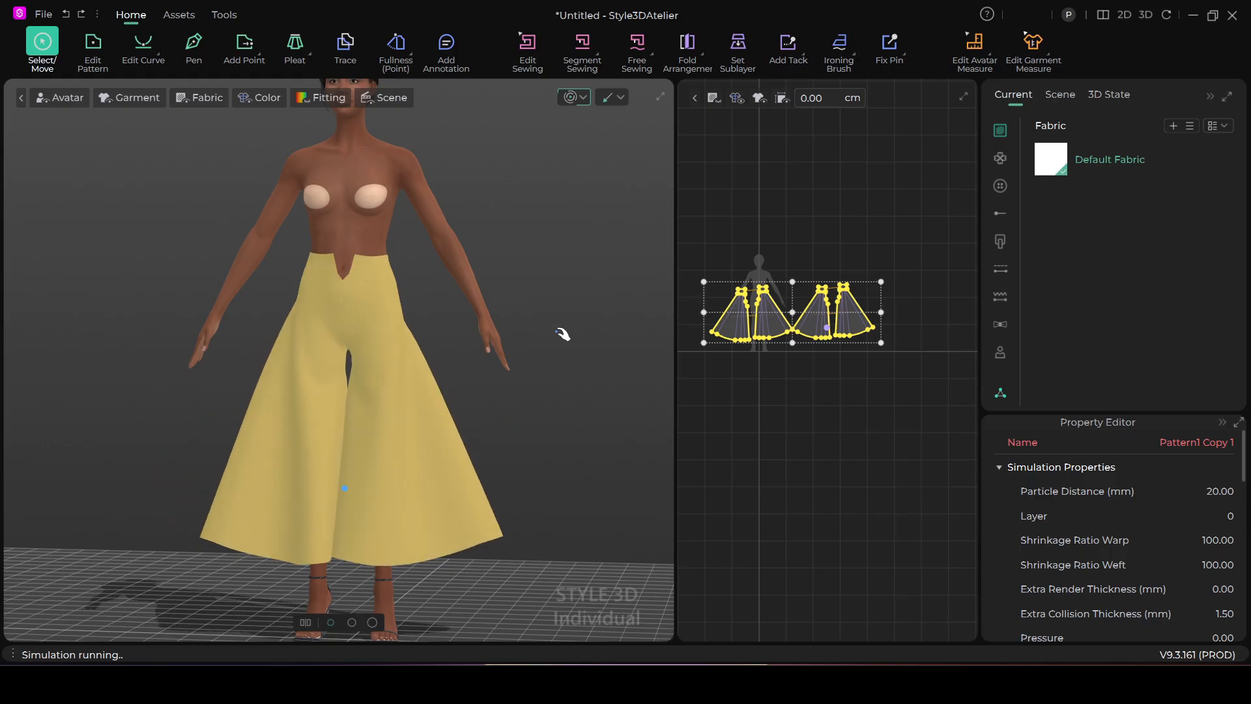
scroll(394, 459, down, 1)
right_drag(390, 466, 295, 472)
key(space)
right_drag(397, 405, 290, 400)
key(space)
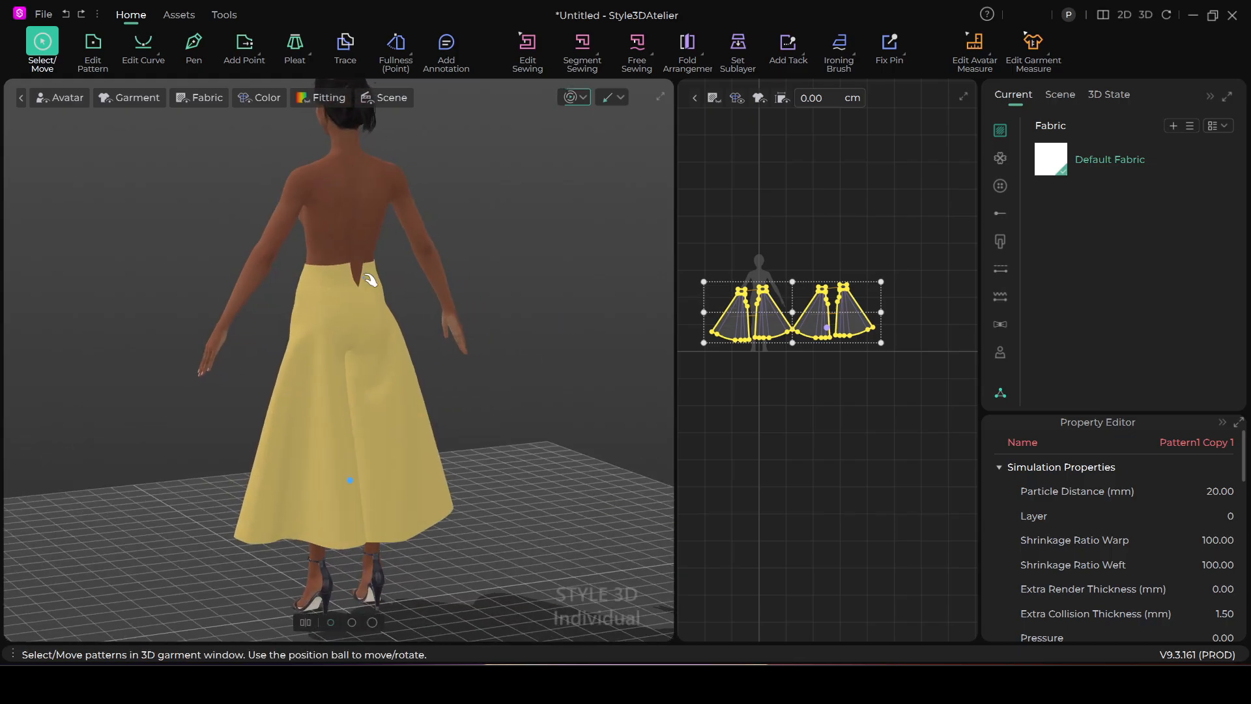
click(572, 97)
scroll(366, 265, up, 5)
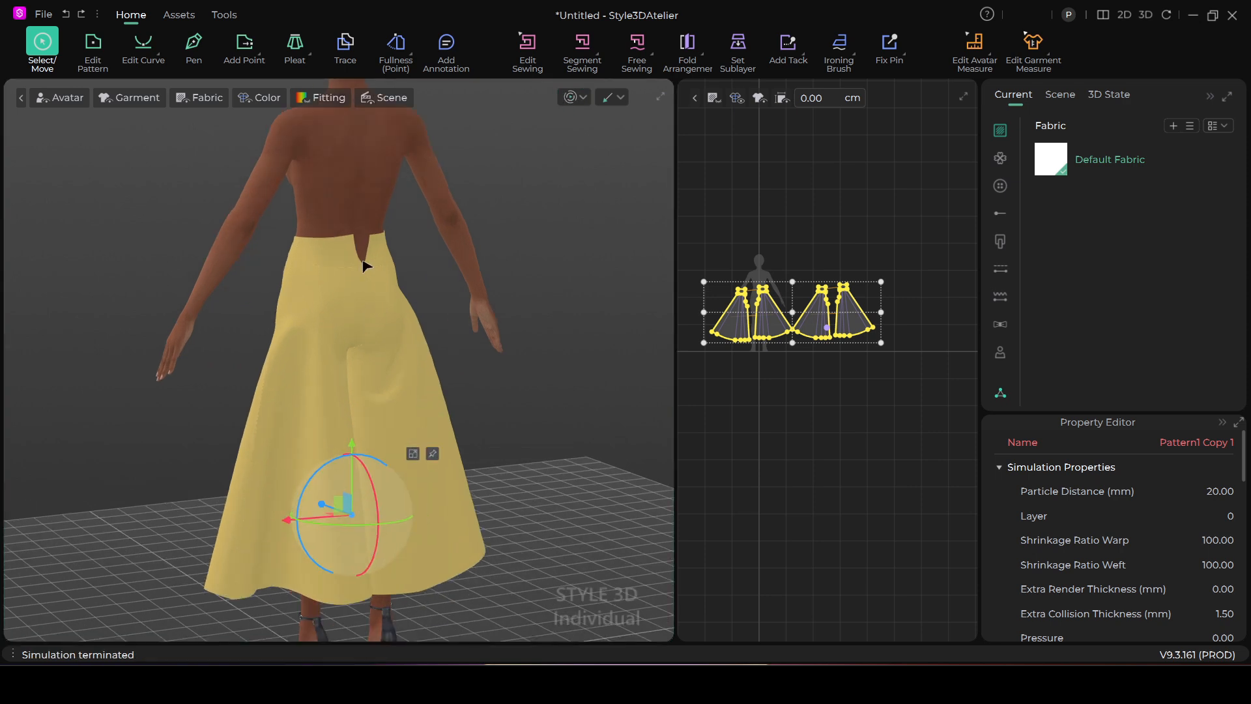
right_drag(363, 270, 397, 380)
scroll(395, 358, down, 2)
scroll(447, 286, up, 3)
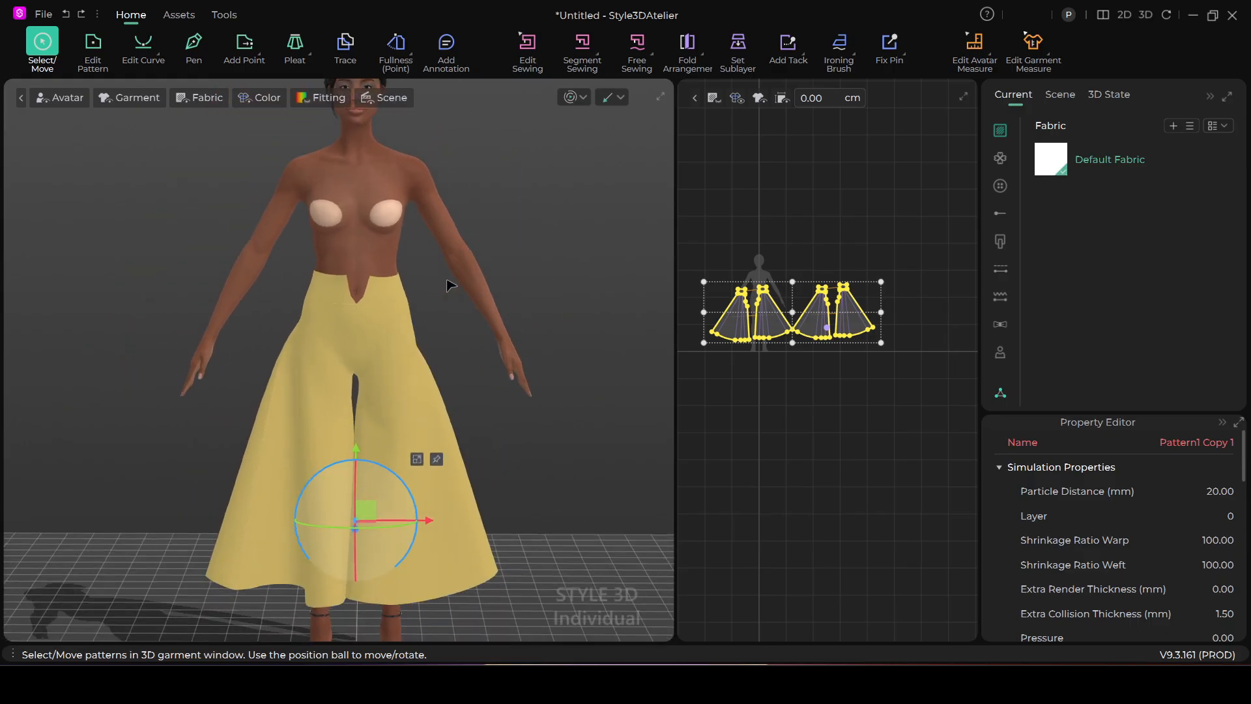
Sew the open centre edges of the waistbands together at the front and at the back.
middle_drag(456, 265, 455, 363)
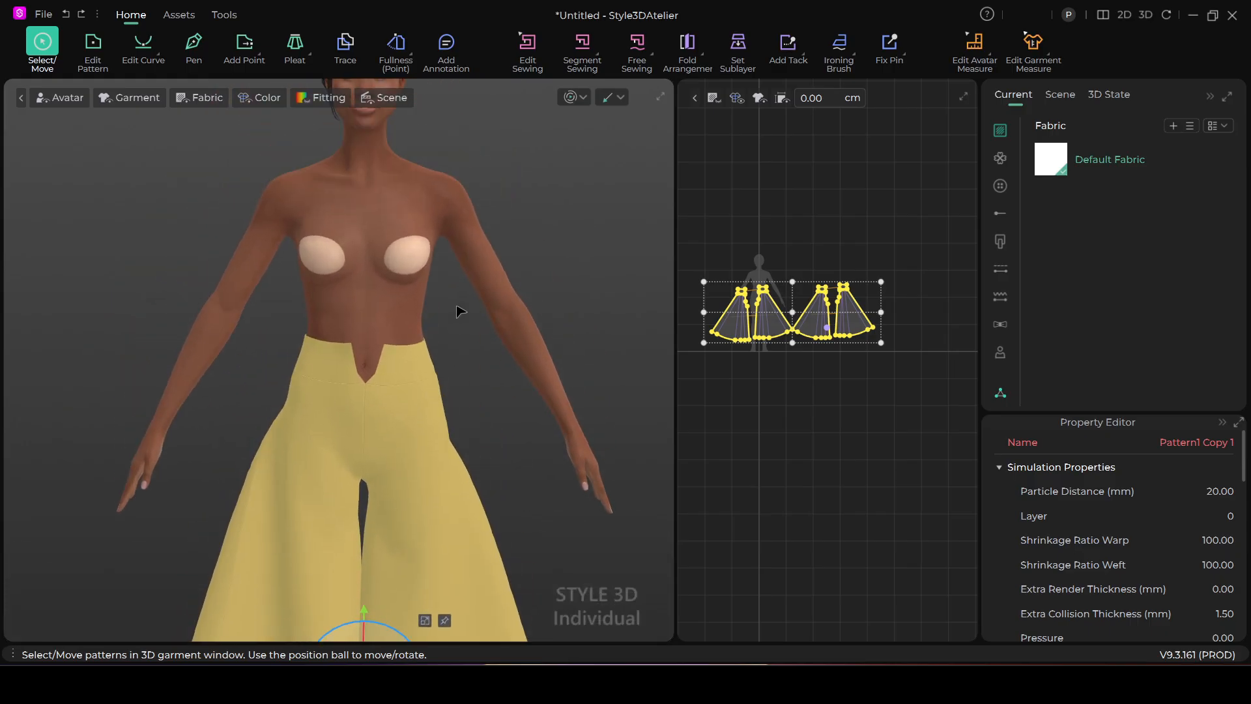
click(582, 50)
scroll(365, 358, up, 1)
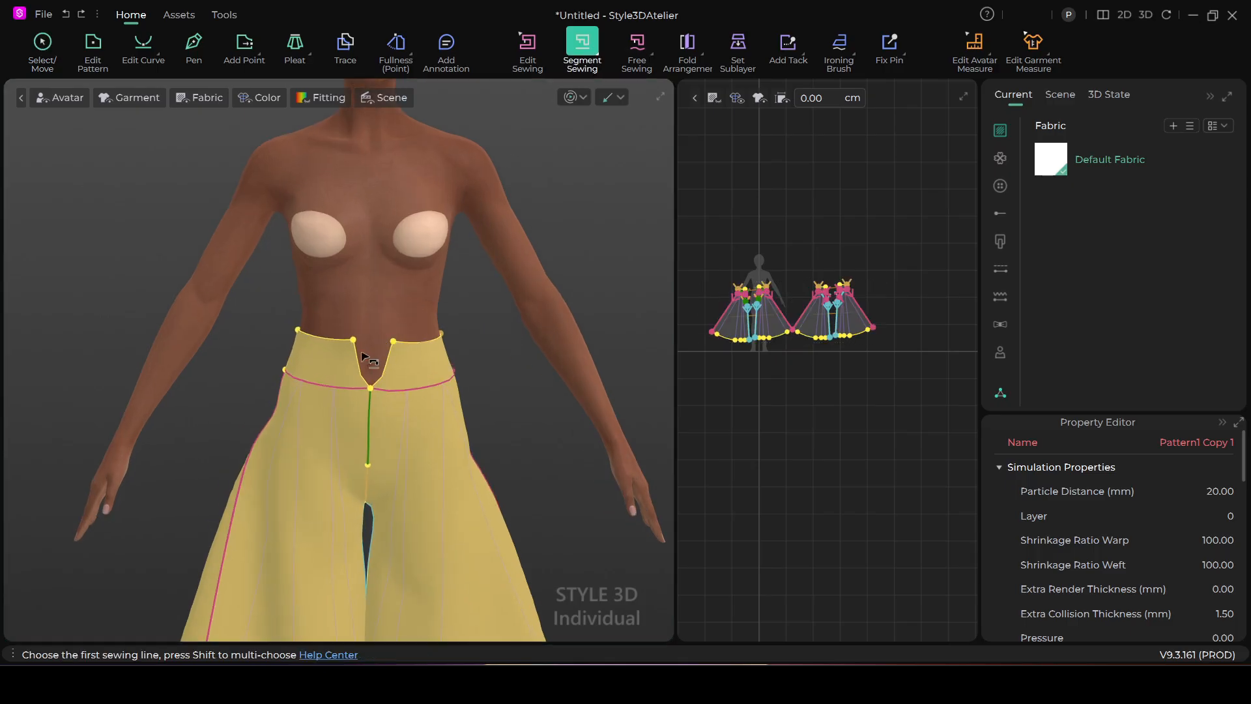
click(385, 355)
right_drag(483, 402, 216, 375)
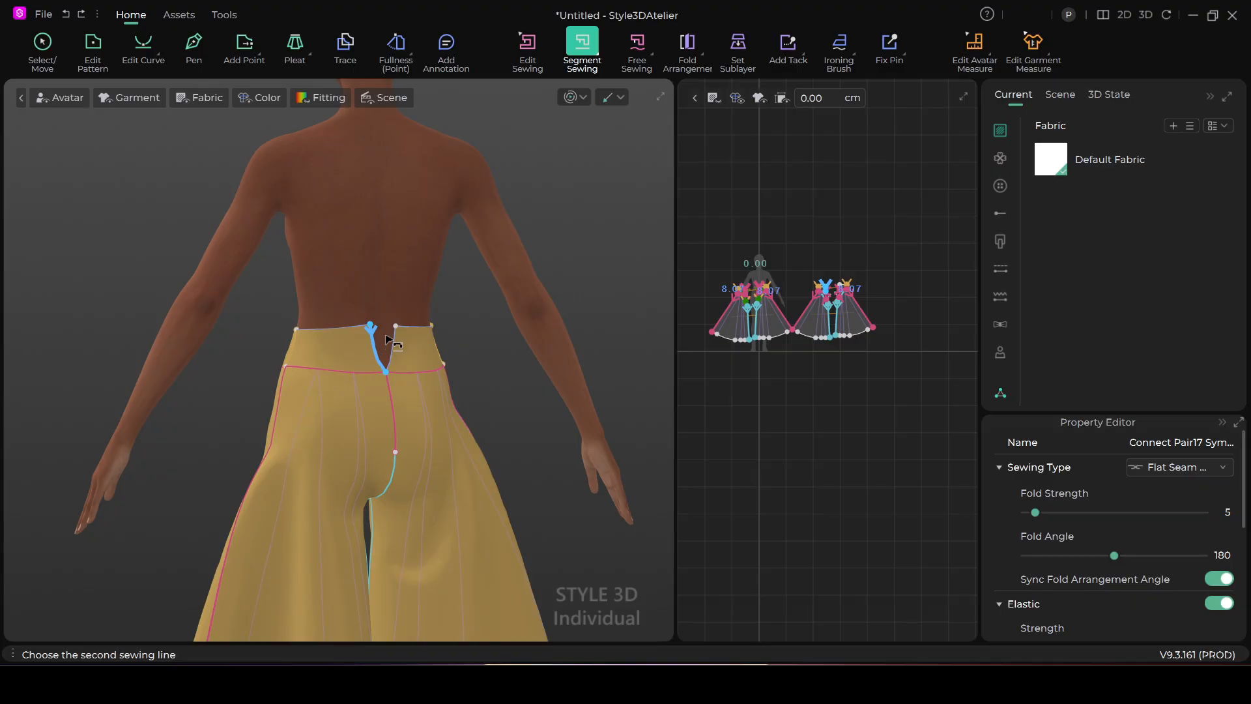
Simulate the closed waistbands, tug both front legs on the avatar, and stop the simulation.
key(space)
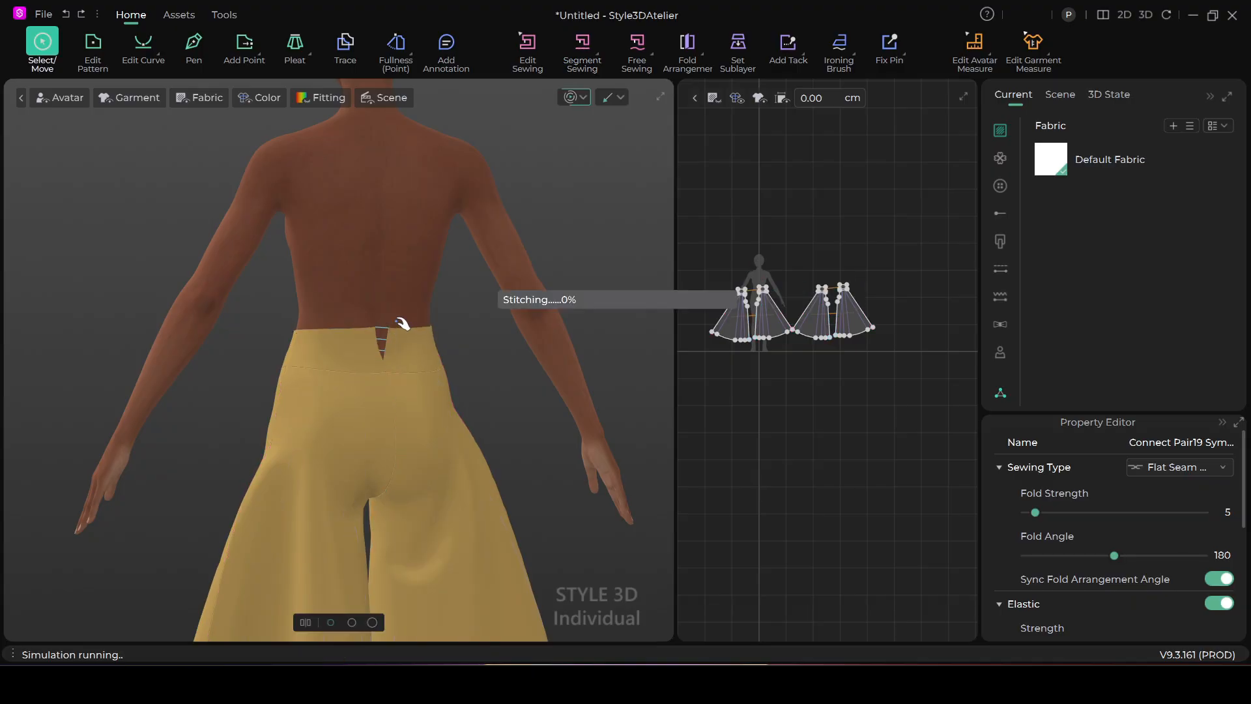
right_drag(343, 400, 509, 413)
click(297, 451)
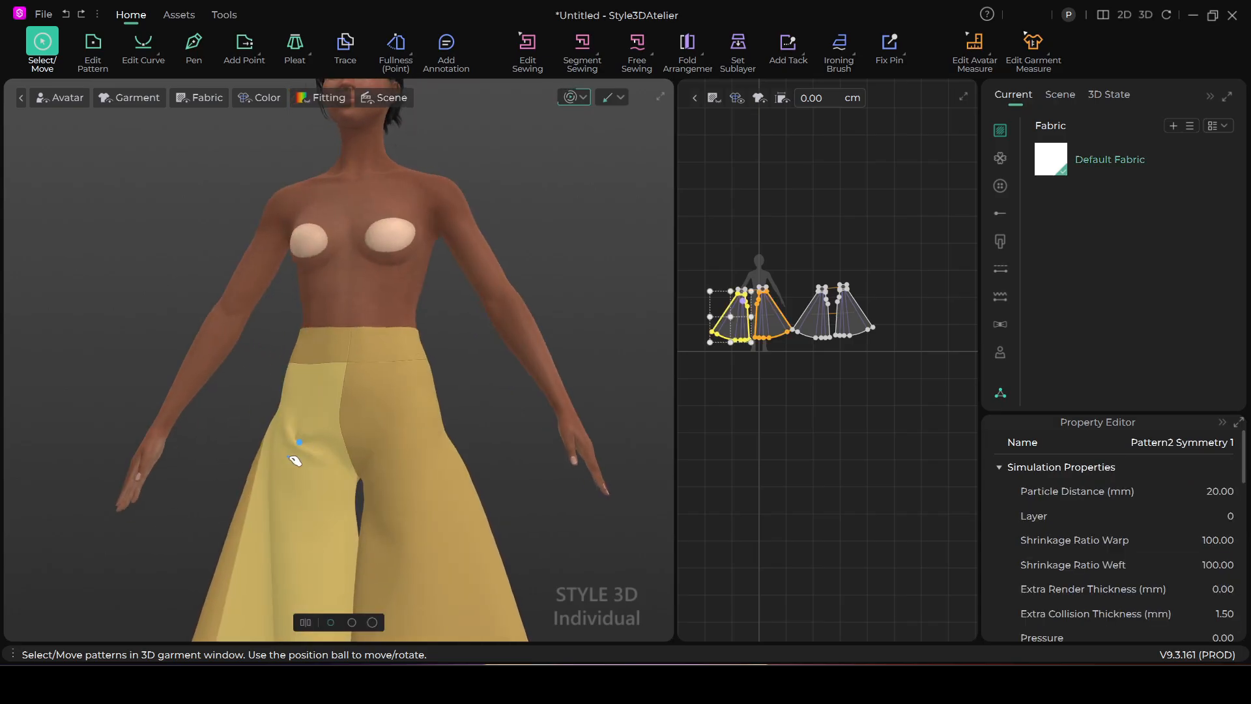
click(391, 425)
scroll(404, 435, down, 1)
middle_drag(406, 427, 441, 366)
right_drag(441, 366, 434, 447)
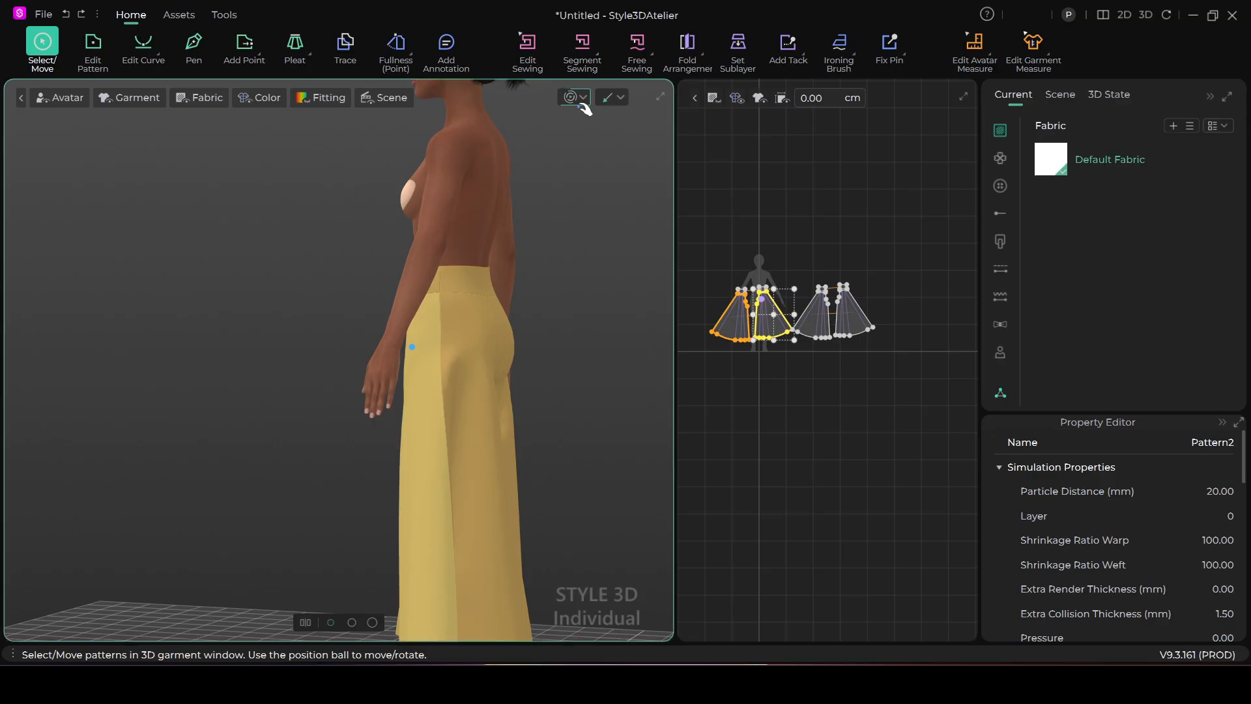
Activate Segment Sewing and examine the side, waist and crotch seam lines around the trousers in 3D.
click(580, 53)
scroll(639, 282, up, 1)
scroll(726, 304, down, 2)
scroll(726, 304, up, 3)
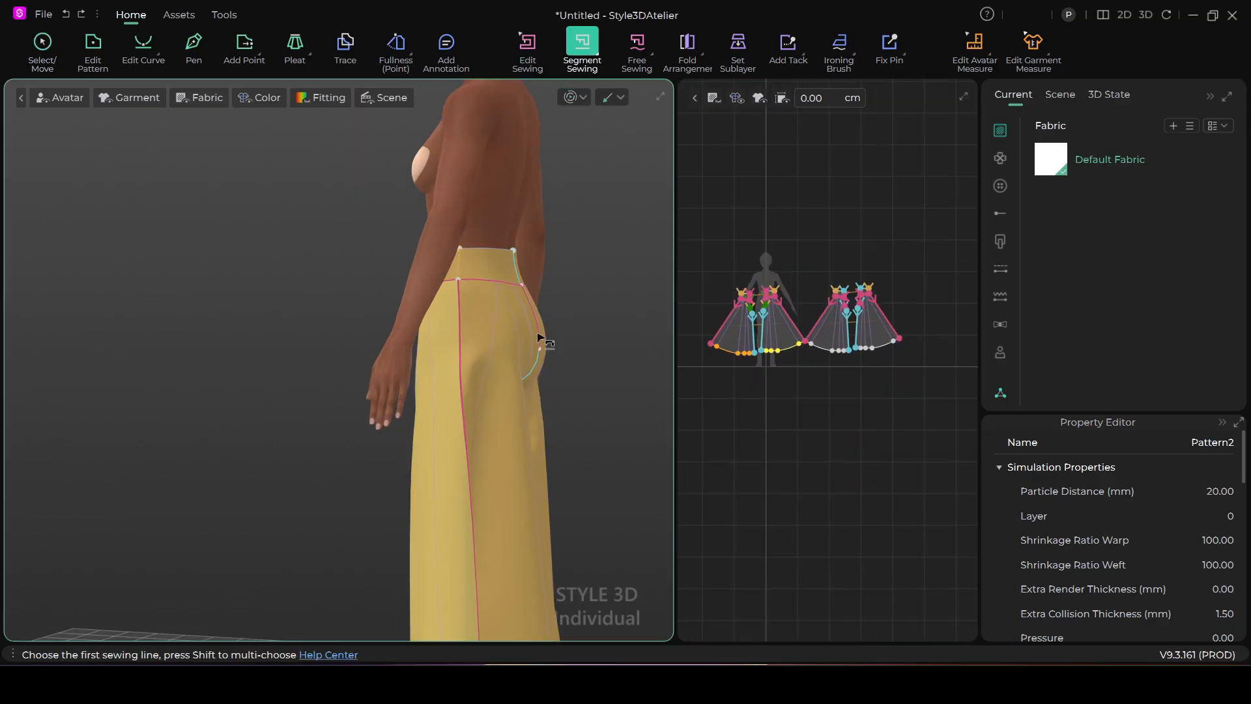
scroll(566, 323, up, 1)
scroll(566, 326, down, 3)
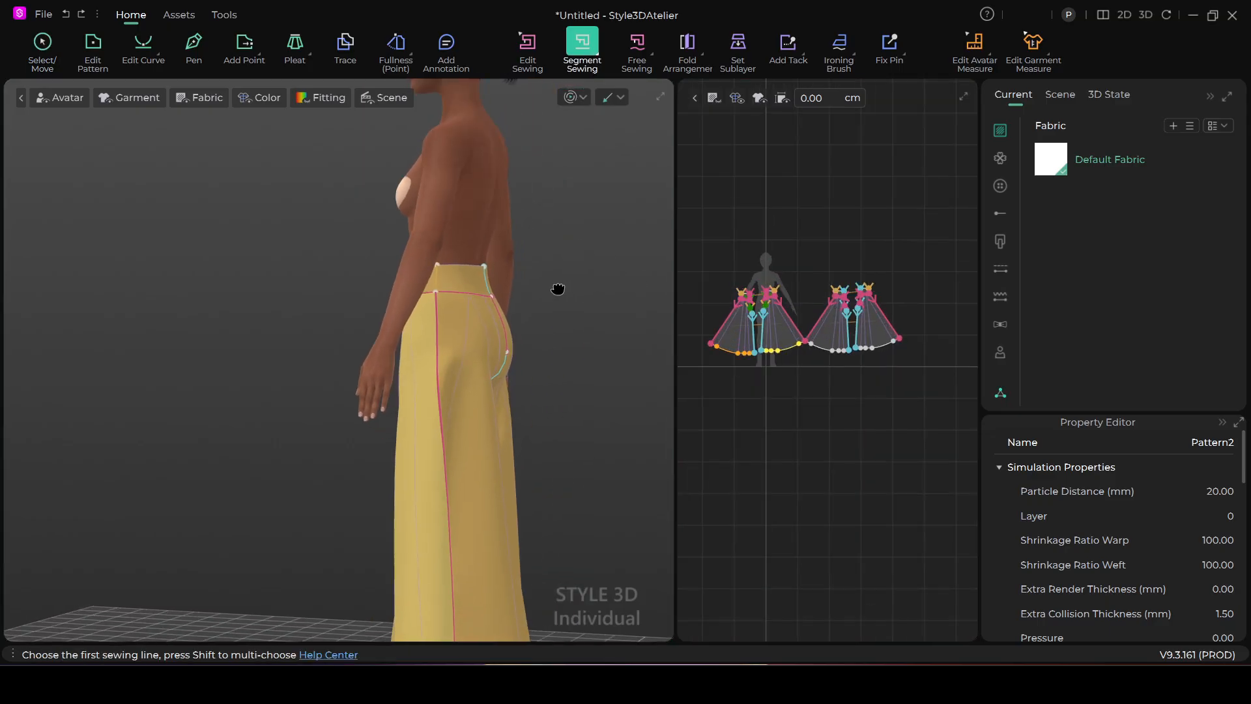
middle_drag(559, 287, 509, 289)
scroll(454, 354, up, 2)
right_drag(455, 354, 593, 324)
right_drag(413, 382, 631, 349)
Reshape the lower crotch curve of the mirrored back legs with Edit Curve and simulate the trousers again.
scroll(824, 251, down, 3)
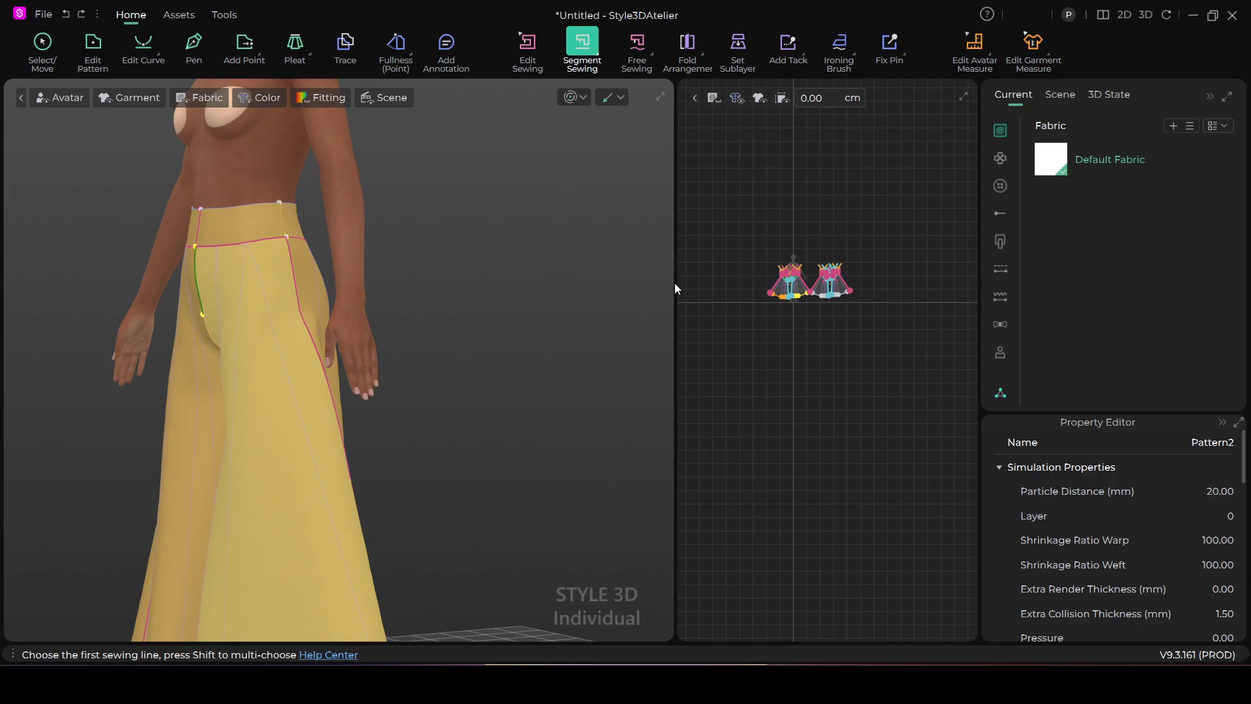
scroll(830, 242, up, 2)
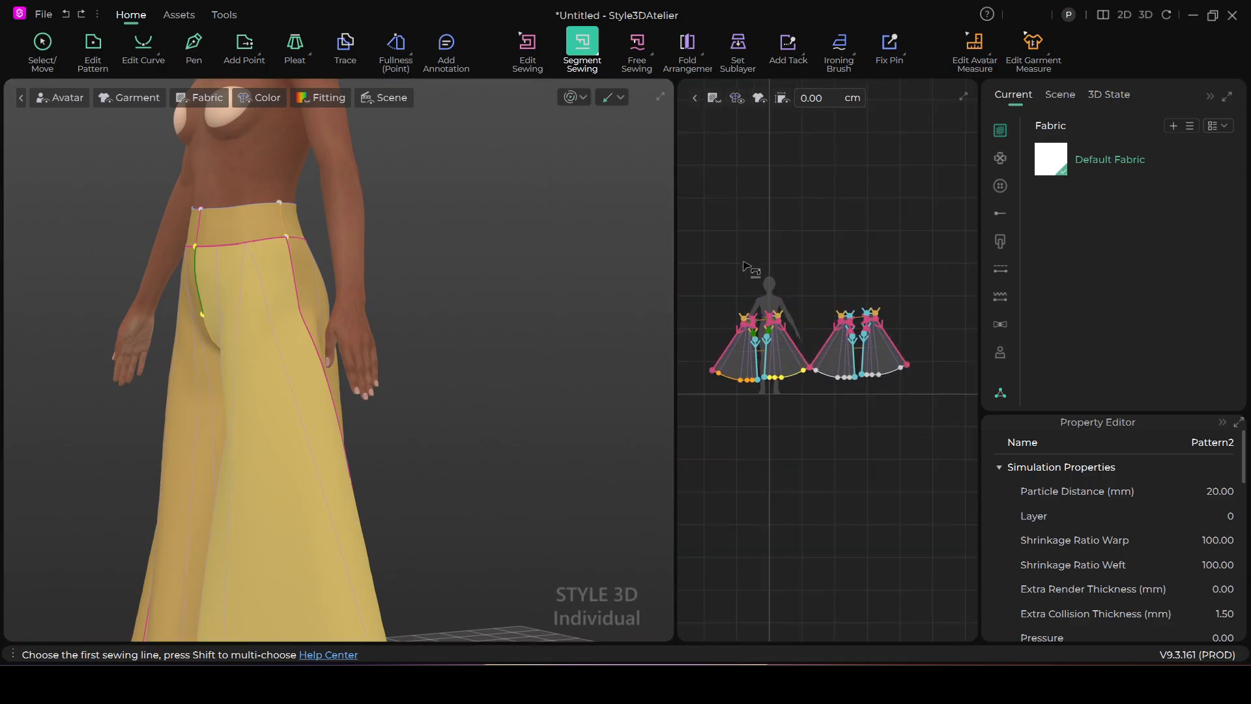
scroll(741, 228, up, 1)
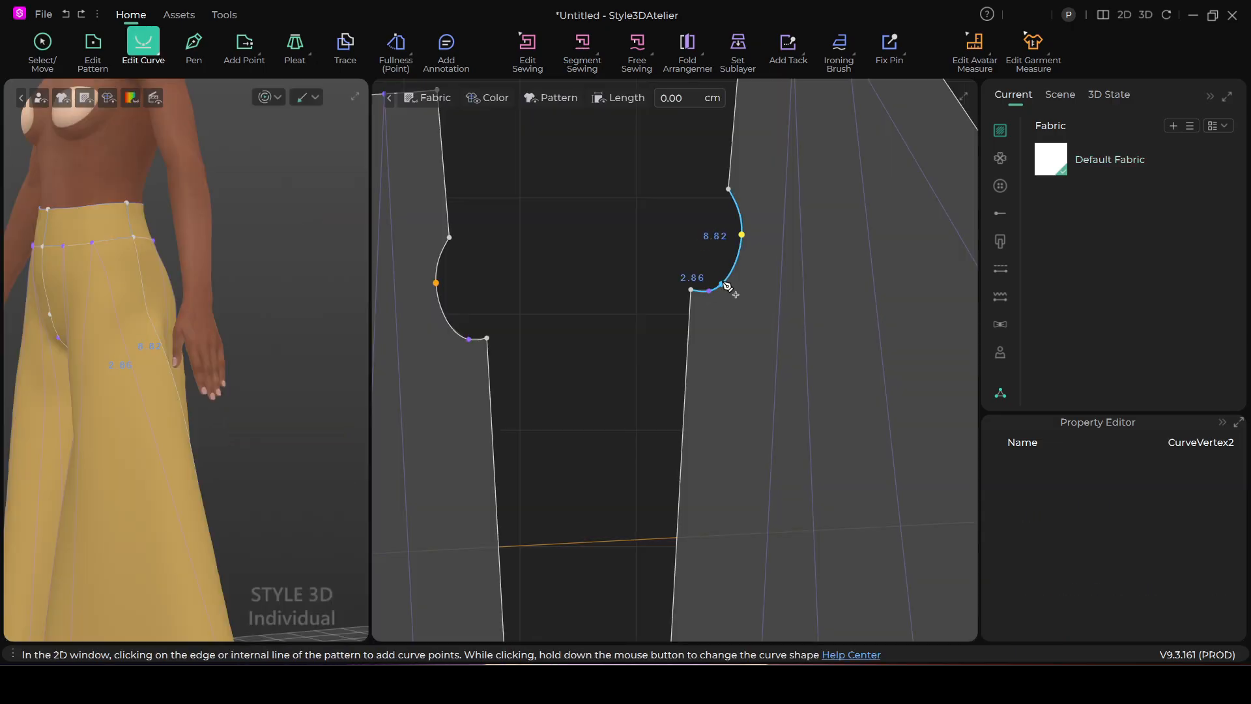
drag(728, 281, 734, 279)
click(710, 292)
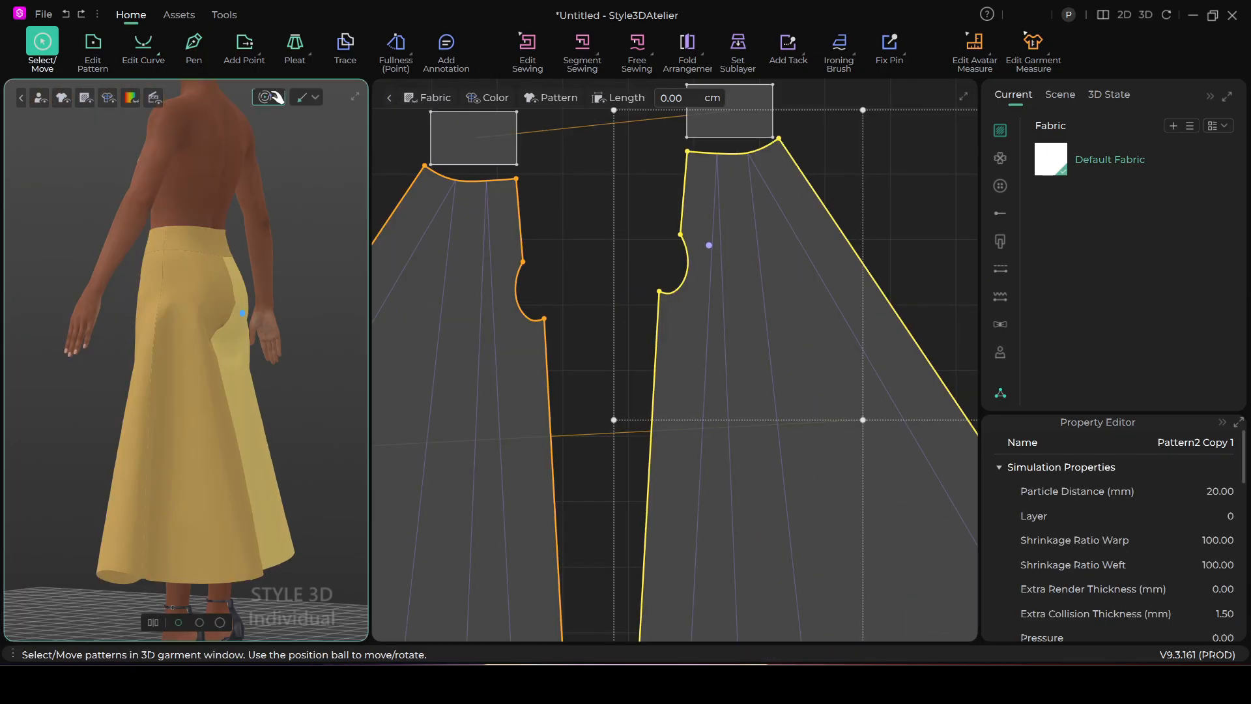
scroll(276, 204, down, 5)
scroll(388, 286, down, 5)
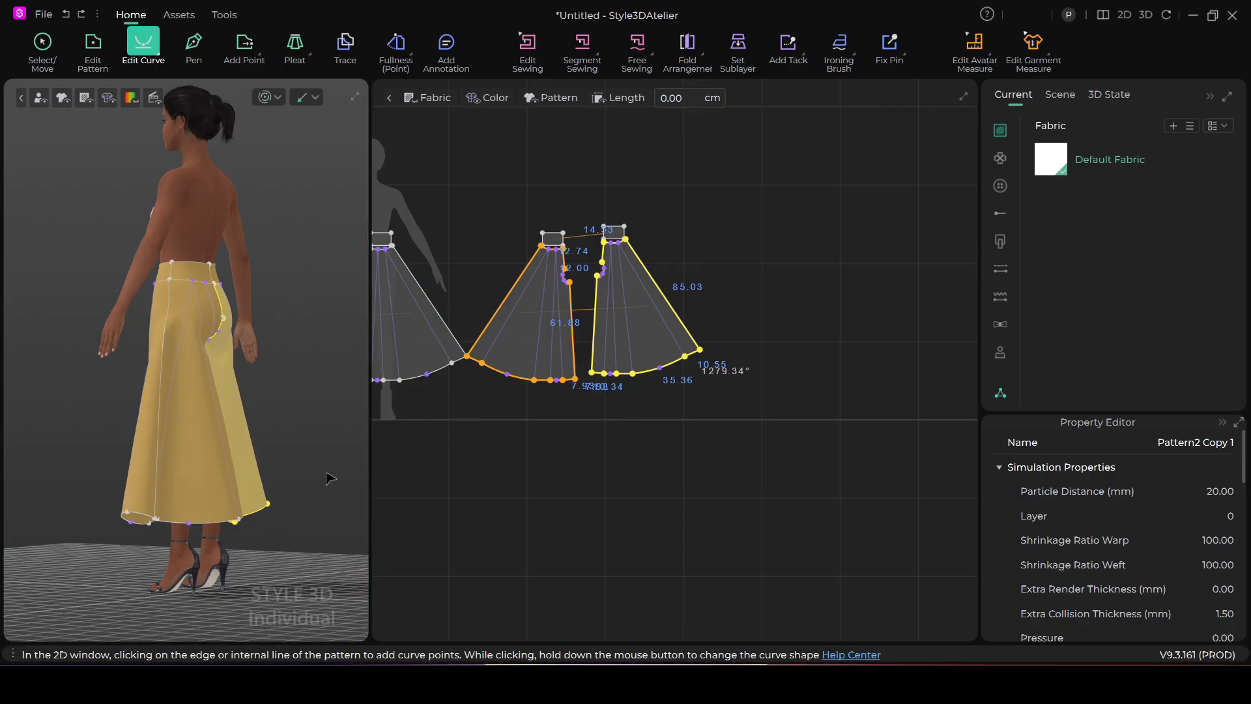
Enlarge the 3D window and examine the fit of the trousers from the front, especially around the crotch.
drag(371, 457, 676, 457)
right_drag(372, 443, 529, 446)
scroll(472, 408, up, 3)
mouse_move(472, 408)
right_down()
mouse_move(383, 411)
mouse_move(481, 413)
mouse_move(465, 408)
right_up()
scroll(465, 408, down, 2)
scroll(433, 428, up, 8)
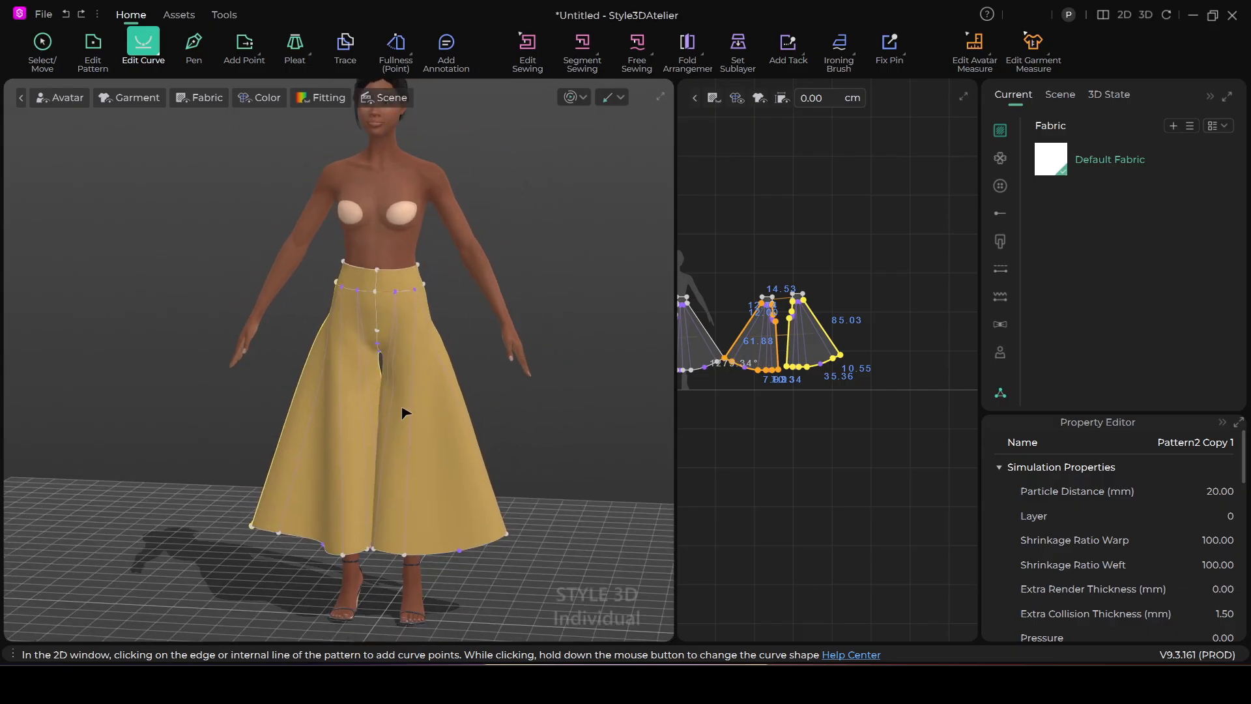
right_drag(414, 356, 483, 346)
click(467, 308)
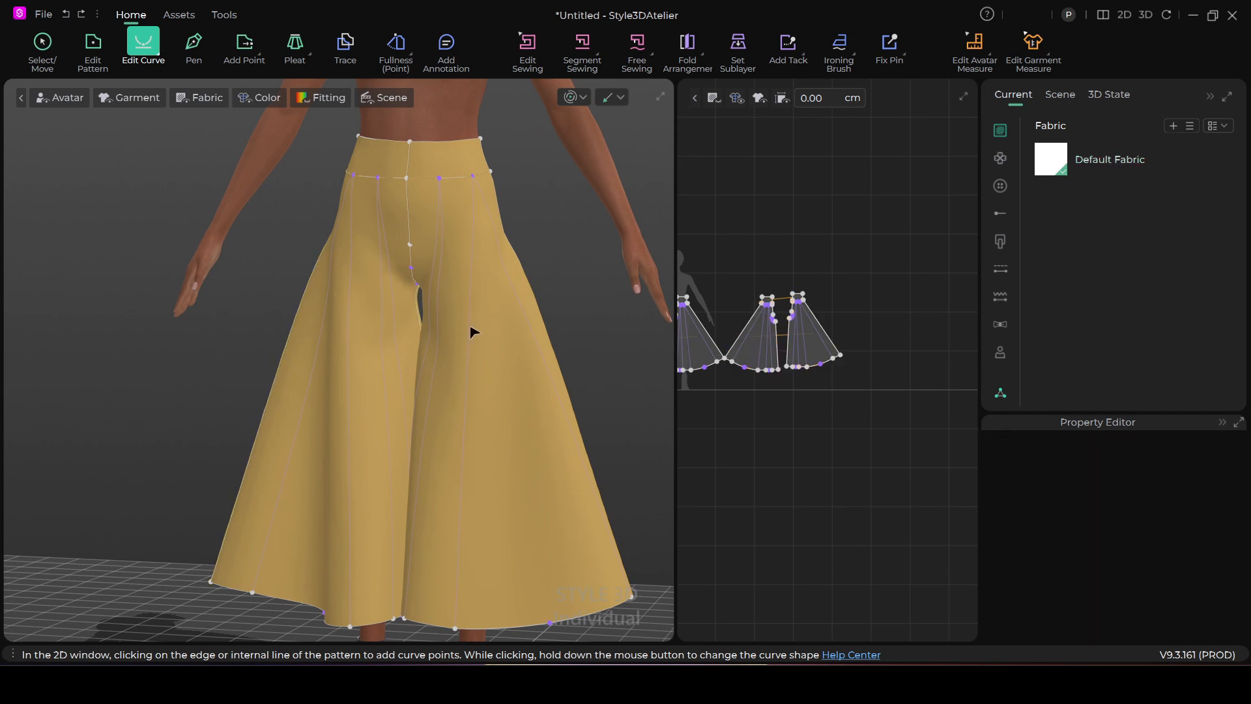
Hide the avatar's left front leg pattern in the 3D window and examine the crotch area beneath it.
click(42, 45)
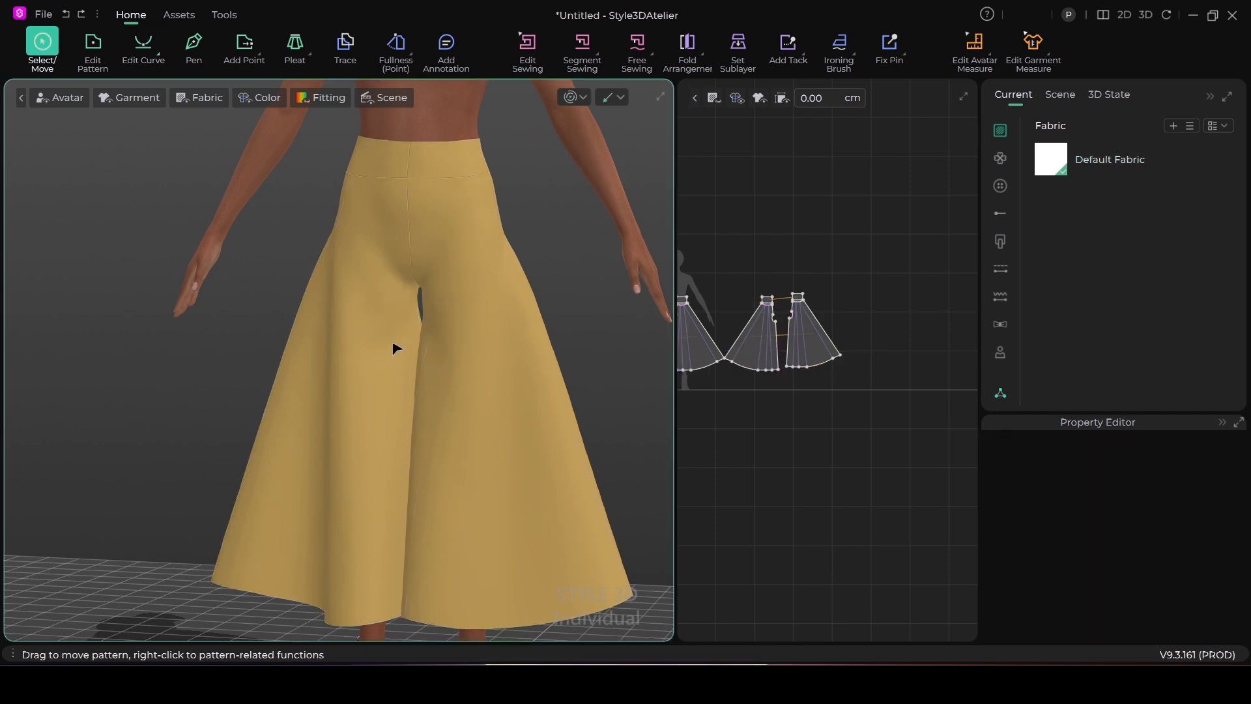
click(466, 355)
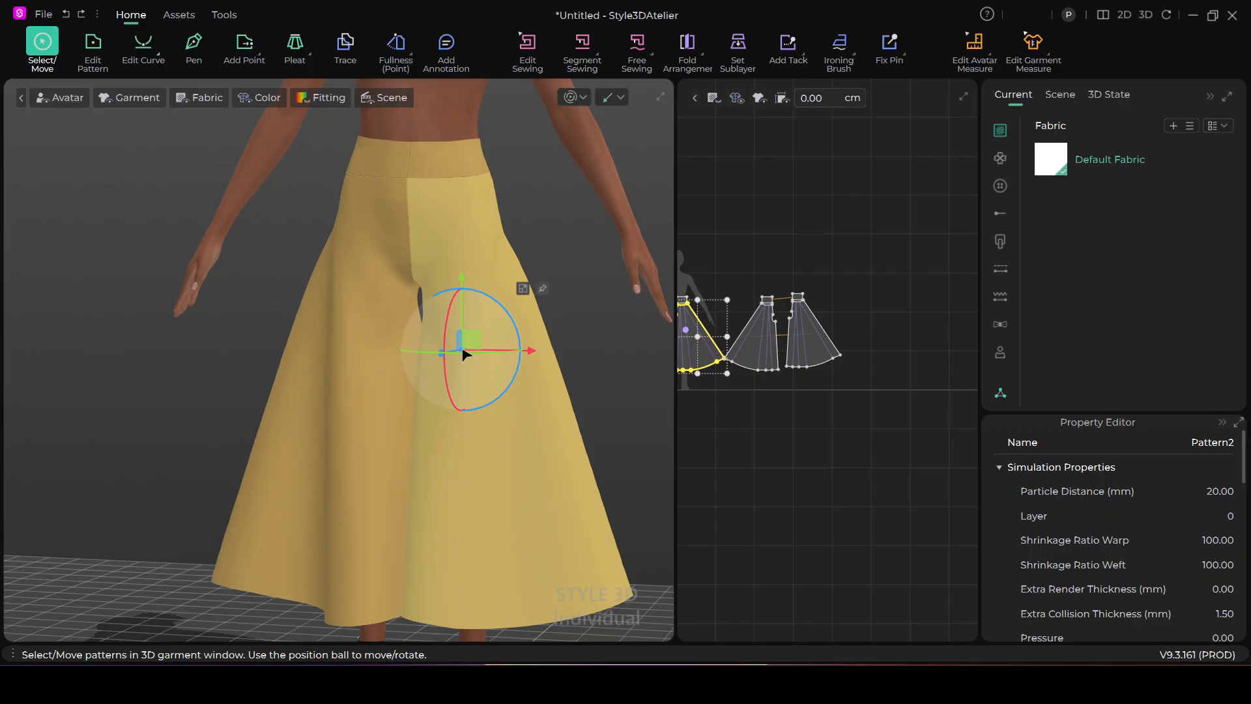
right_click(464, 354)
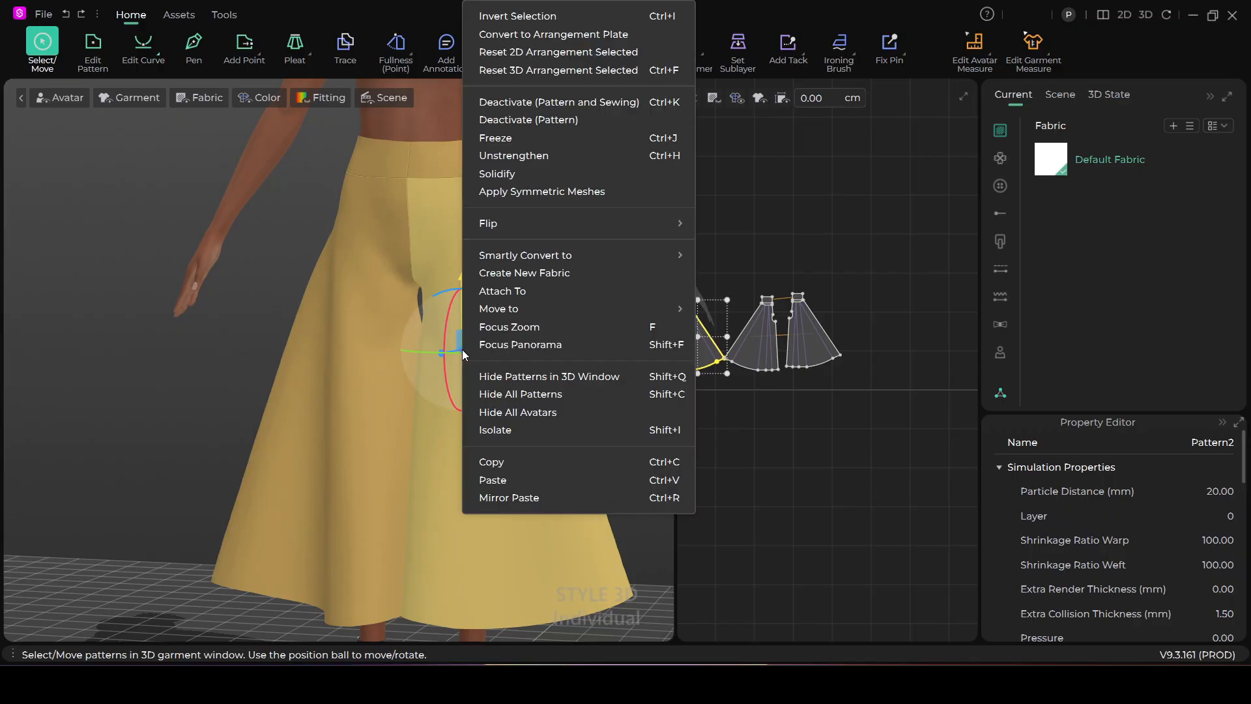
click(516, 376)
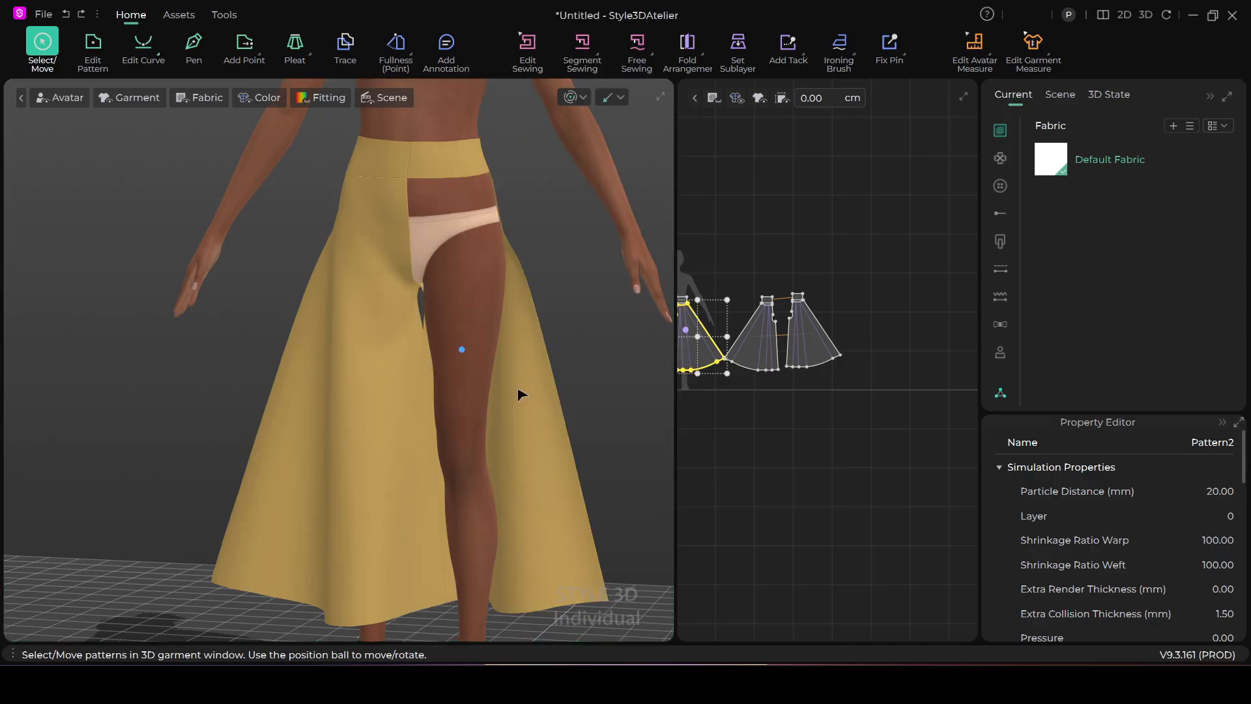
scroll(522, 398, up, 2)
right_drag(527, 404, 467, 409)
scroll(495, 287, up, 3)
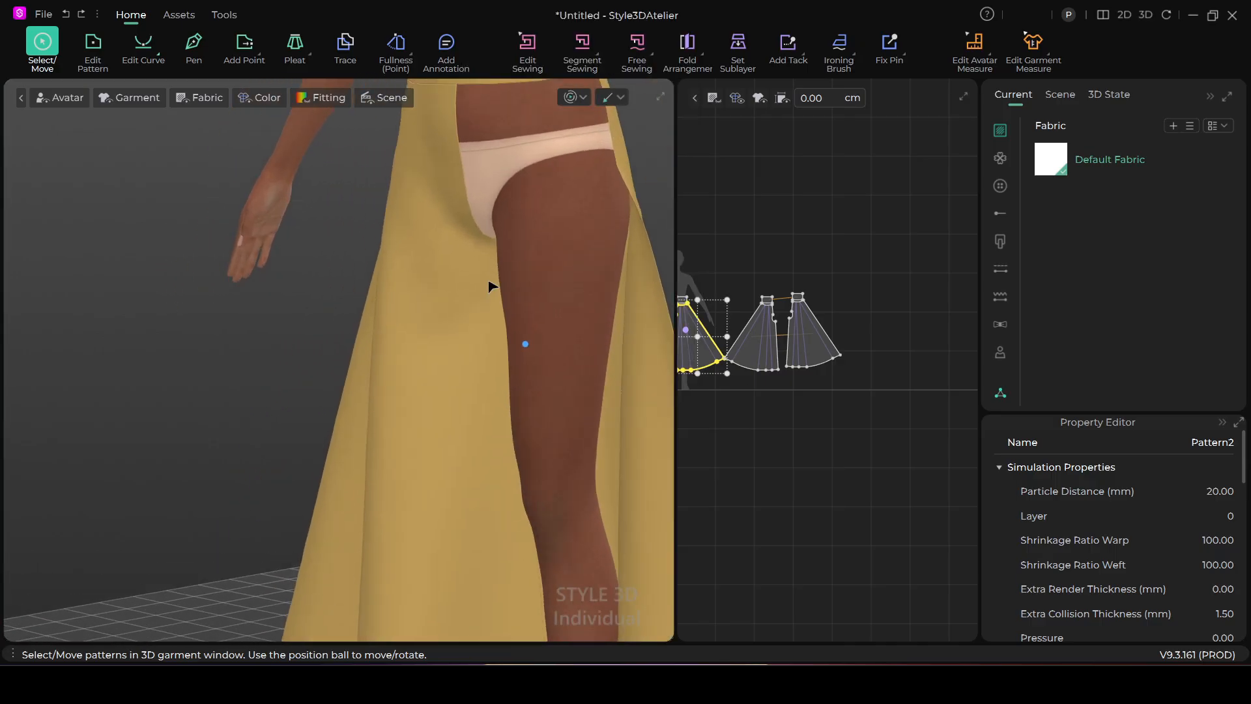
middle_drag(494, 285, 399, 400)
right_drag(399, 400, 382, 441)
scroll(399, 359, up, 3)
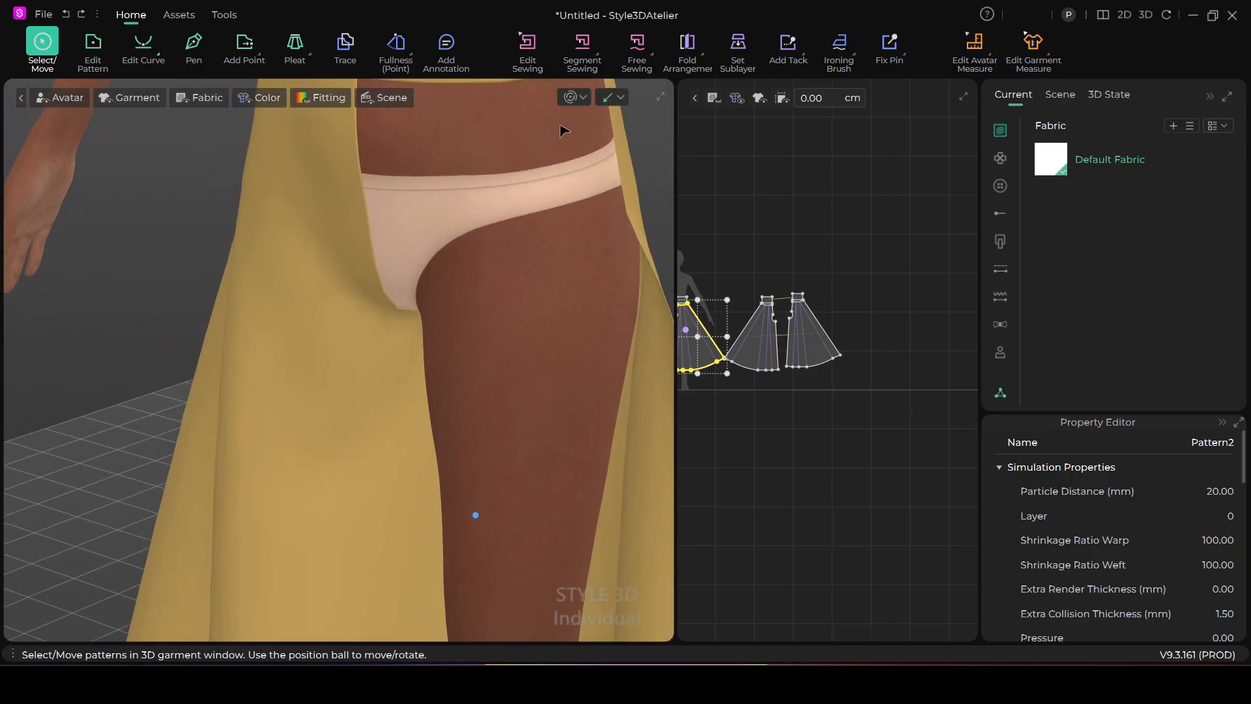
Simulate the garment, pull the remaining front leg into place at the crotch, and stop the simulation.
click(573, 98)
drag(385, 326, 419, 358)
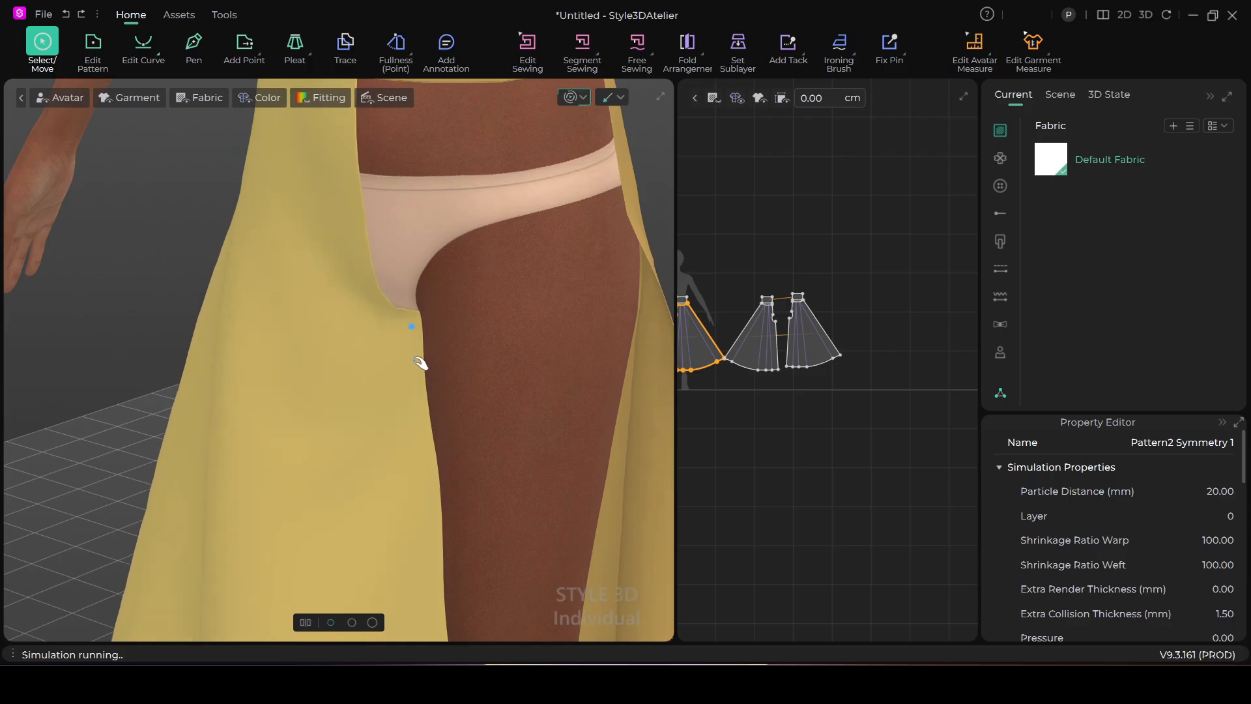
click(573, 98)
scroll(515, 331, down, 2)
scroll(520, 314, down, 1)
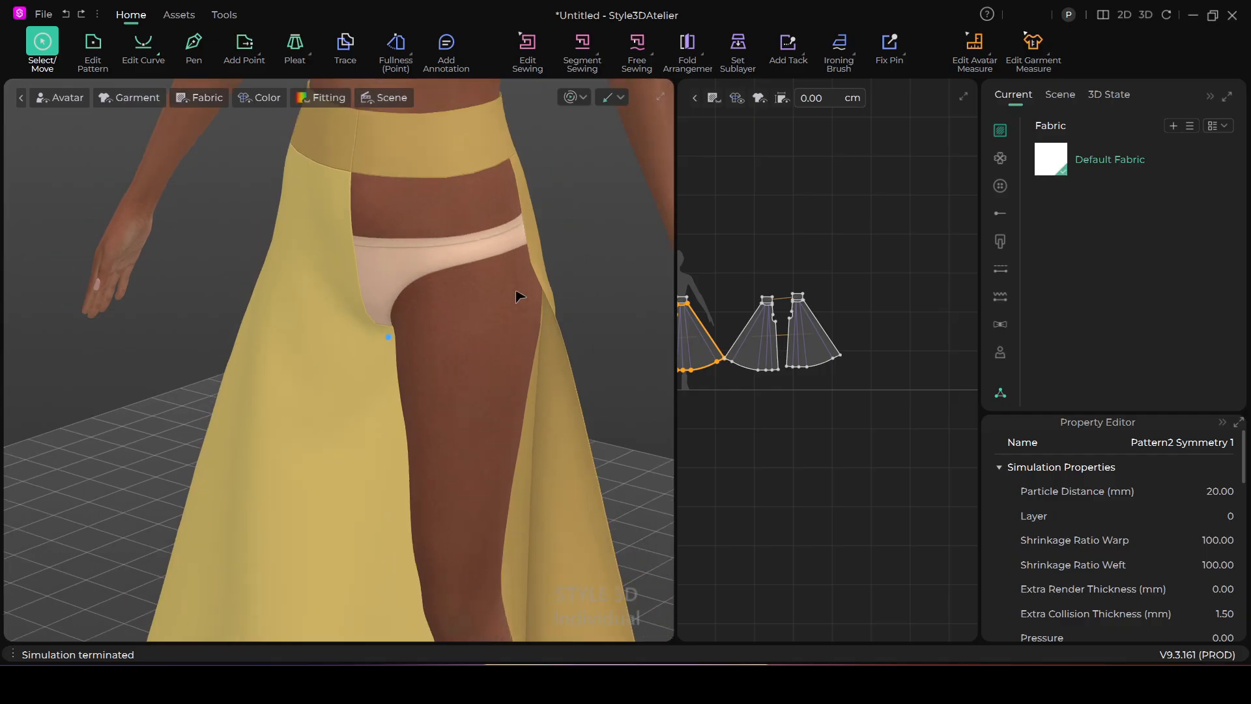
Undo the recent changes to bring back the hidden front leg, and clear the selection.
click(520, 296)
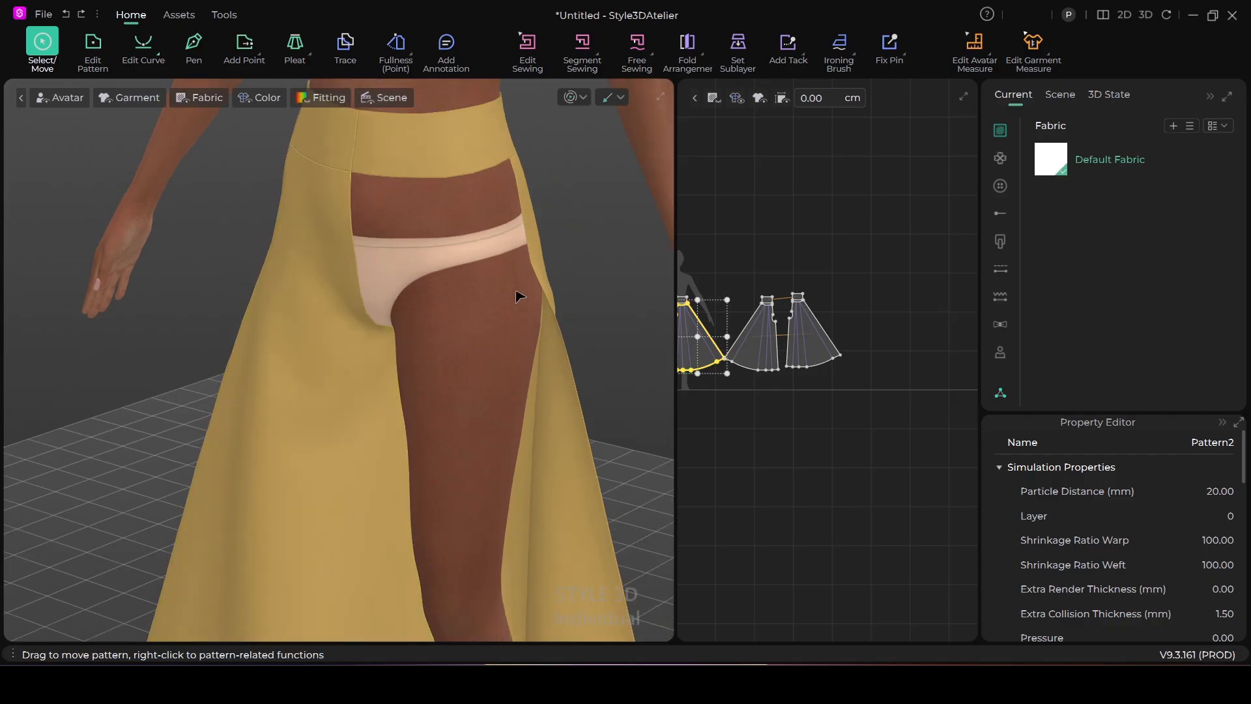
key(ctrl+z)
key(ctrl+z)
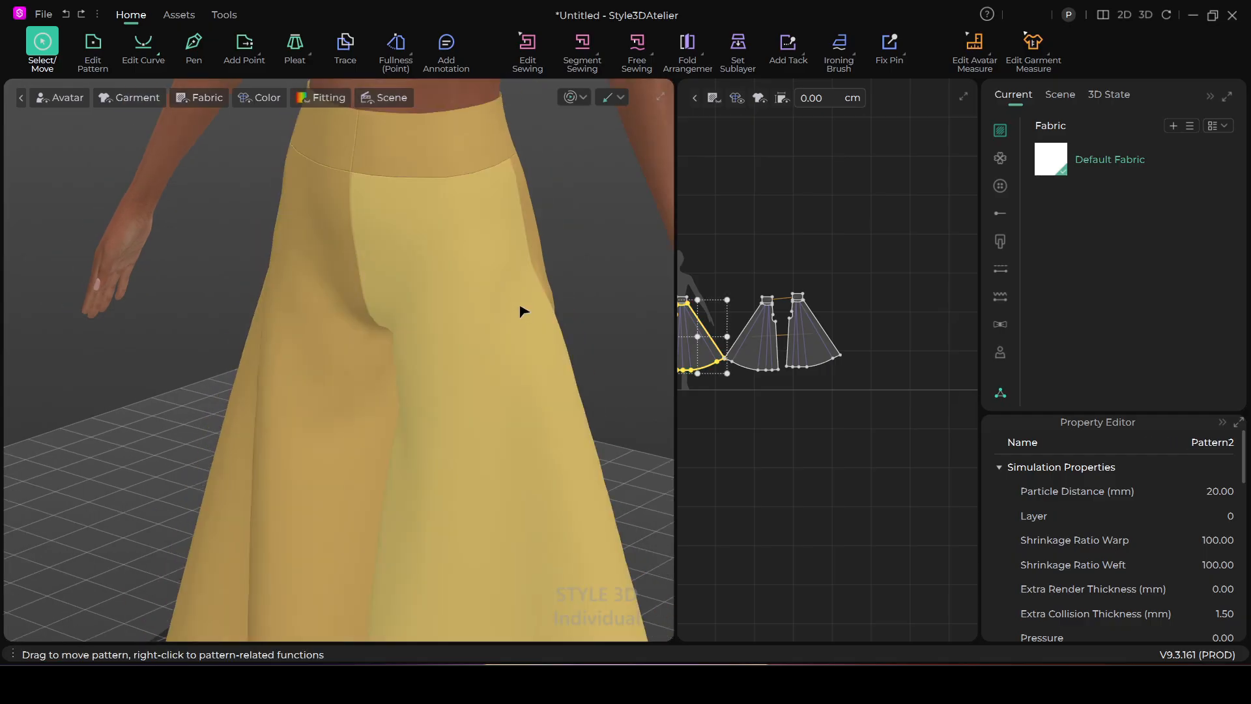
scroll(565, 274, down, 3)
click(565, 274)
scroll(502, 352, down, 1)
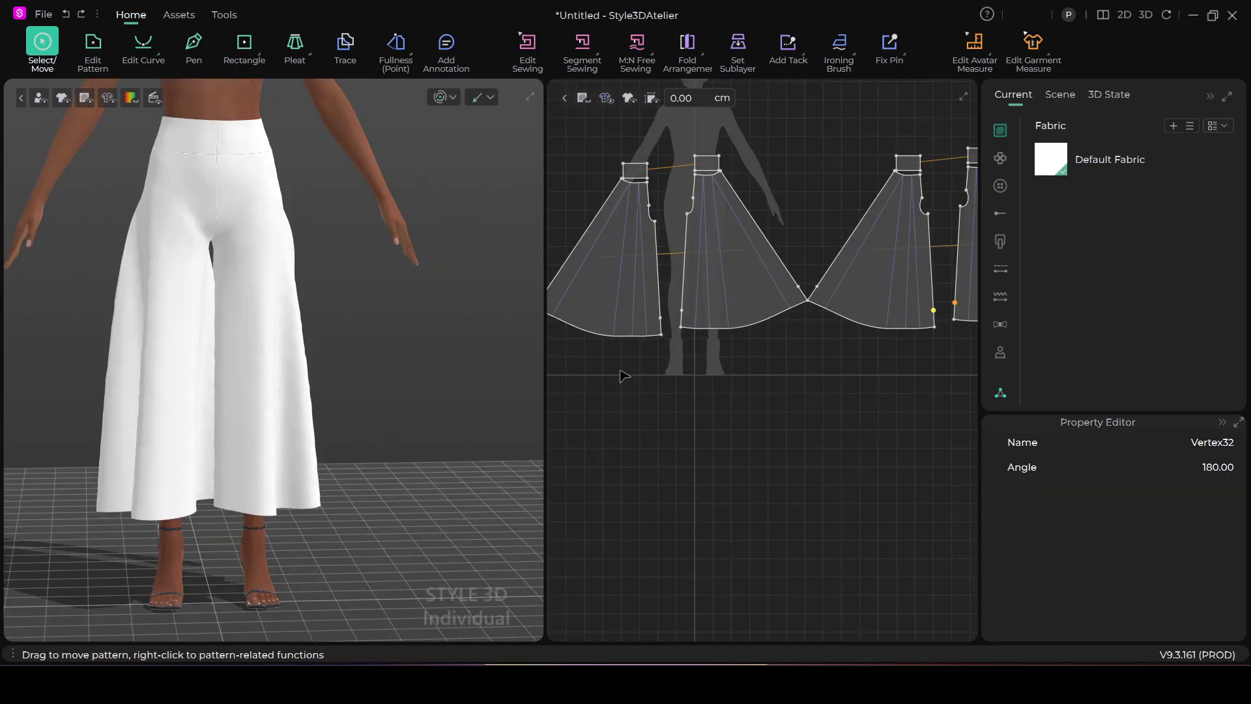
Draw a small horizontal rectangle pattern just below the hem of the avatar's right front leg in the 2D window.
scroll(671, 397, down, 5)
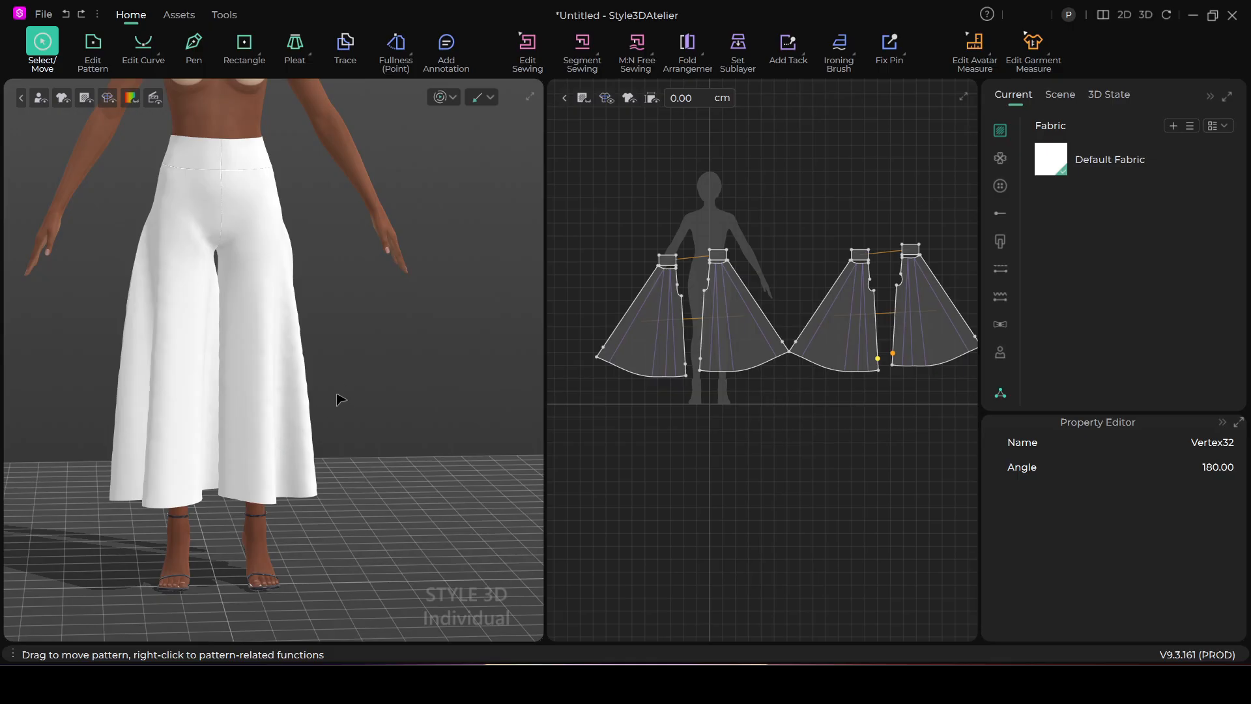
scroll(657, 417, up, 1)
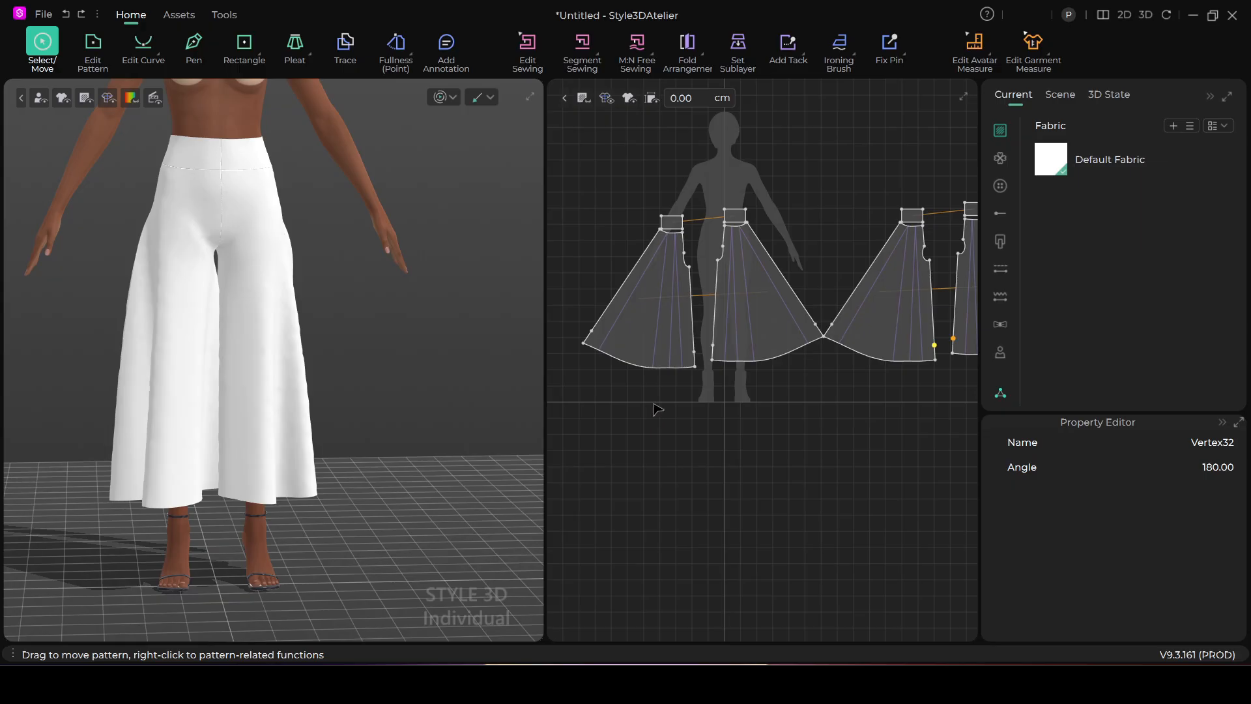
scroll(659, 418, up, 3)
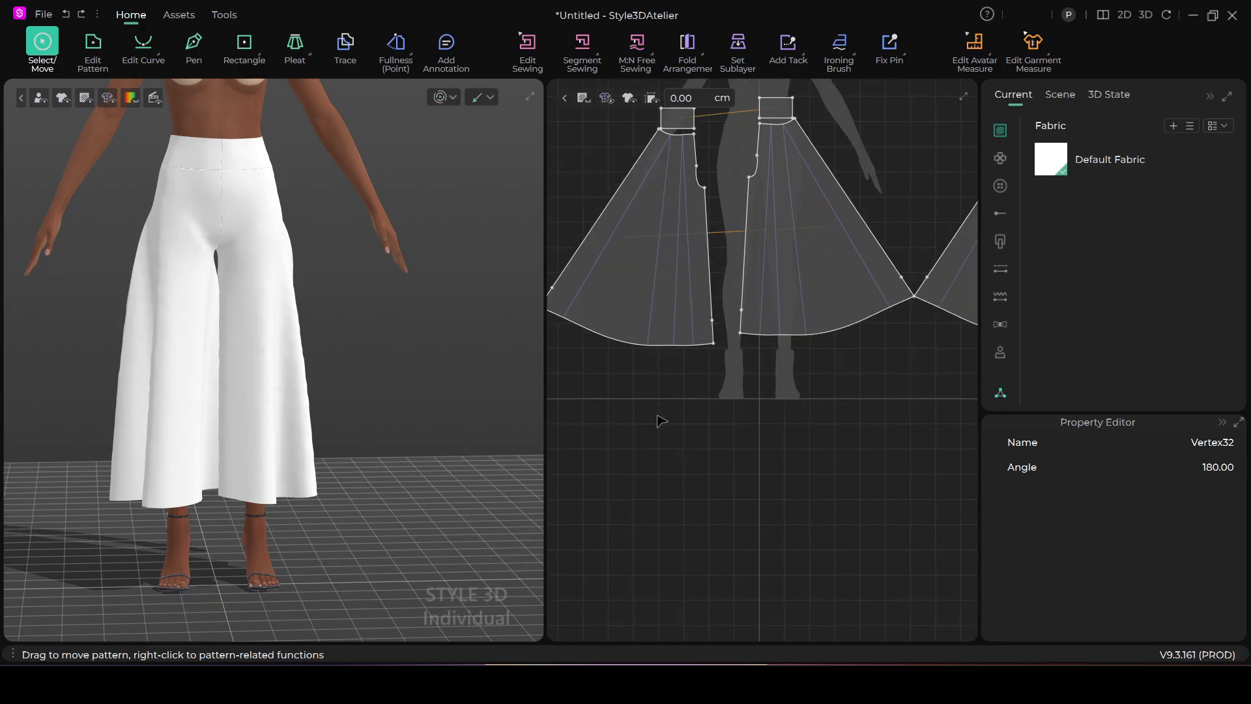
middle_drag(676, 455, 655, 437)
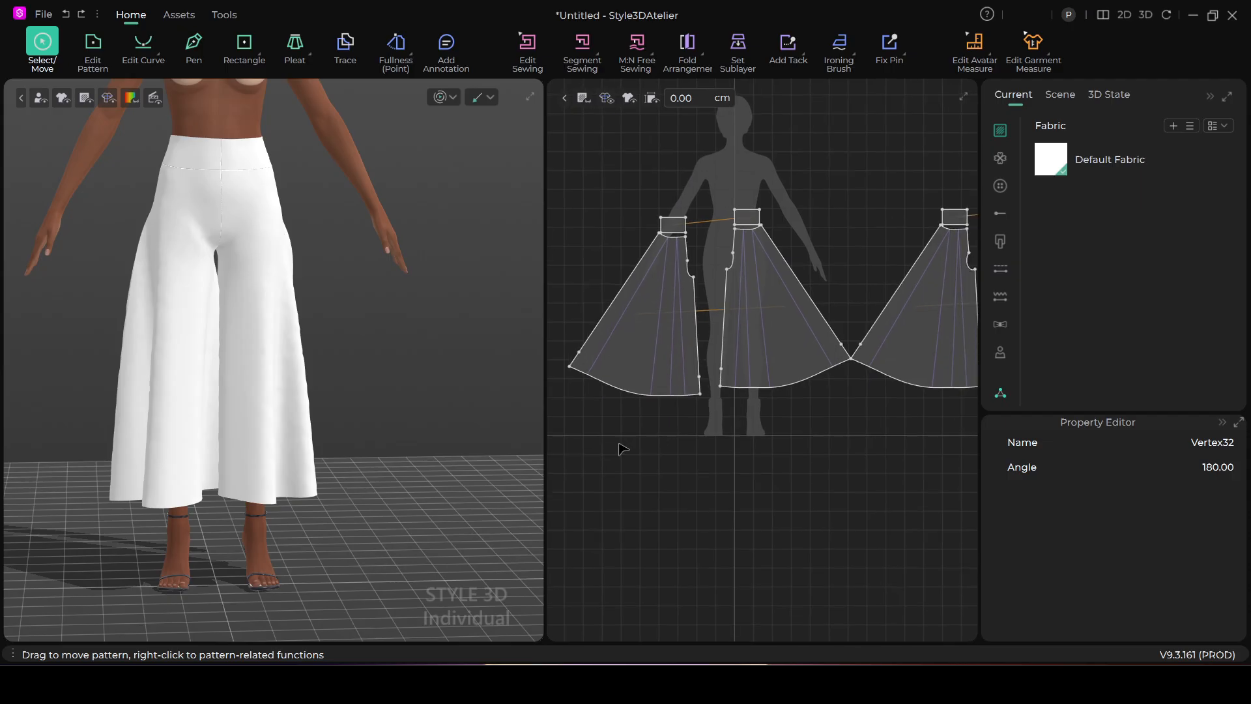
middle_drag(260, 407, 288, 376)
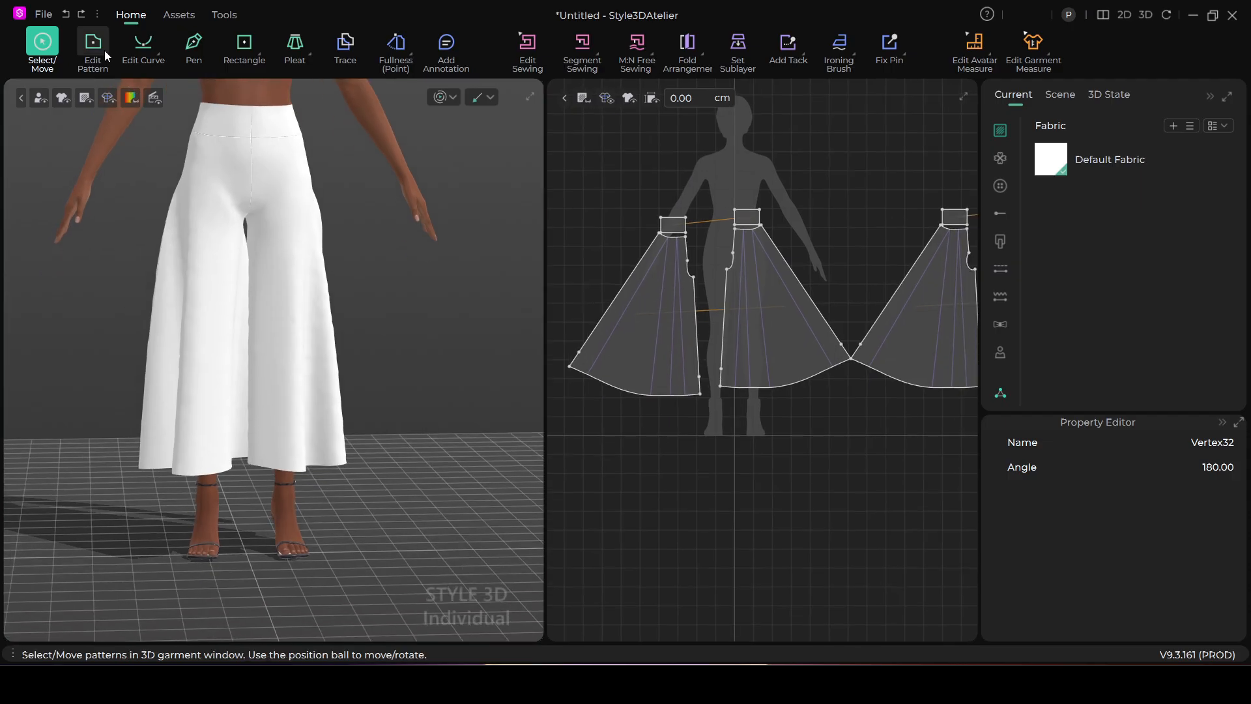
click(244, 42)
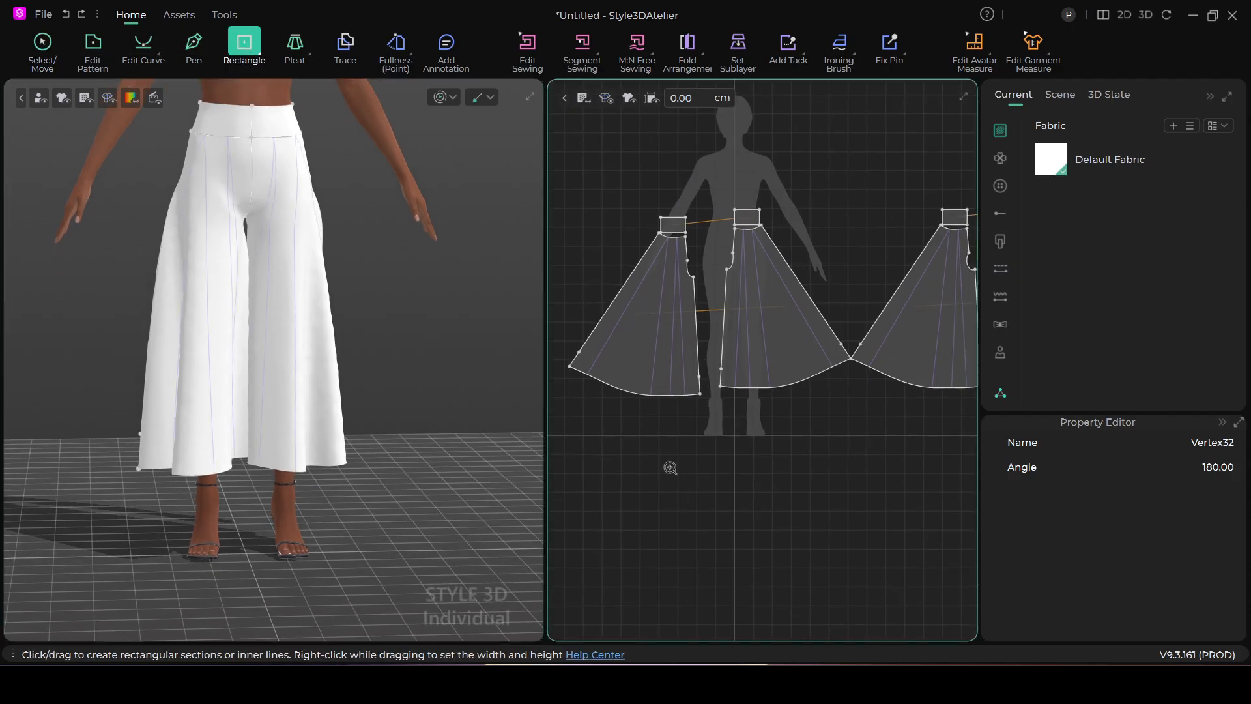
scroll(657, 459, up, 1)
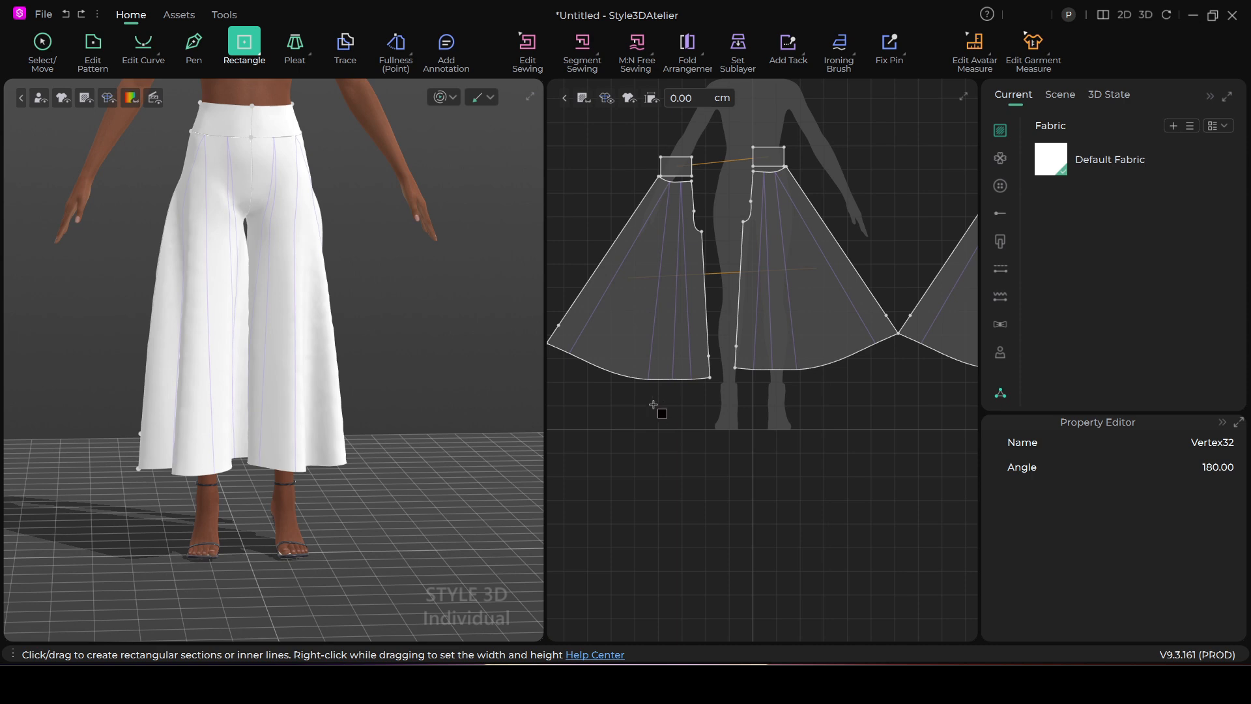
drag(636, 403, 673, 418)
scroll(293, 518, down, 1)
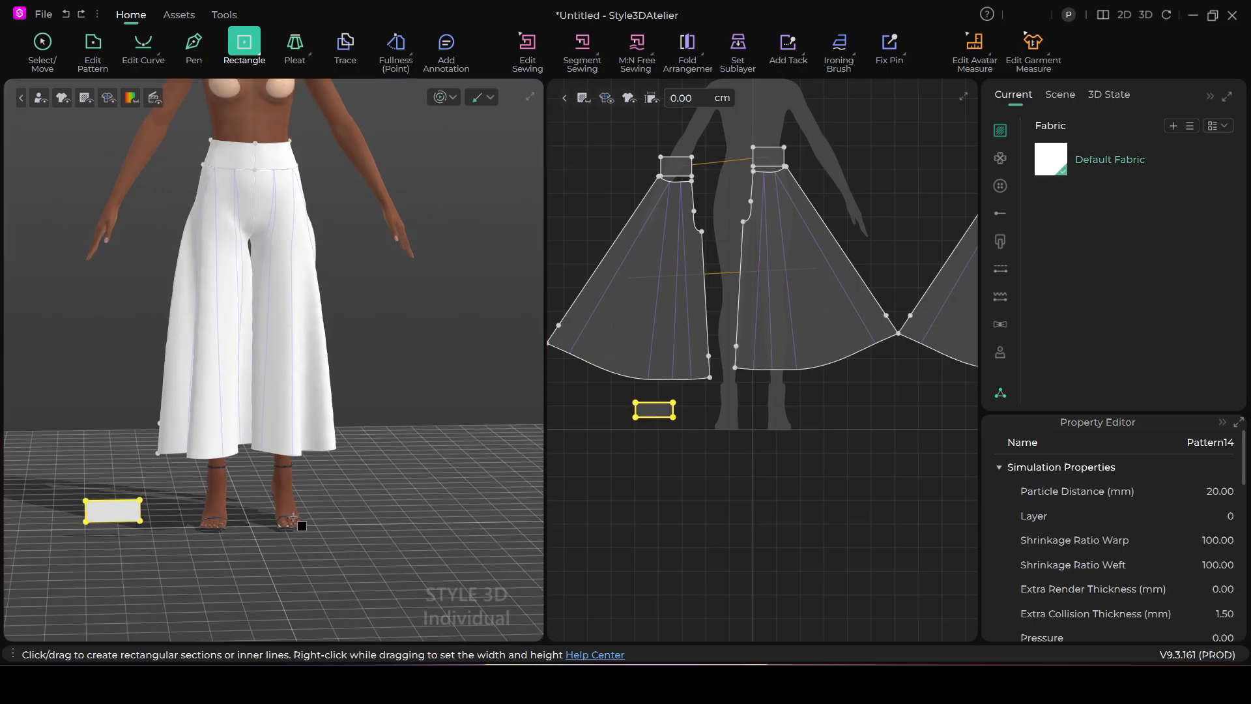
Move the small rectangle in 3D to the avatar's right ankle, just below the trouser hem.
scroll(294, 518, up, 2)
click(41, 45)
drag(76, 549, 208, 502)
right_drag(208, 501, 365, 528)
drag(210, 513, 159, 513)
right_drag(207, 544, 108, 552)
drag(155, 516, 147, 508)
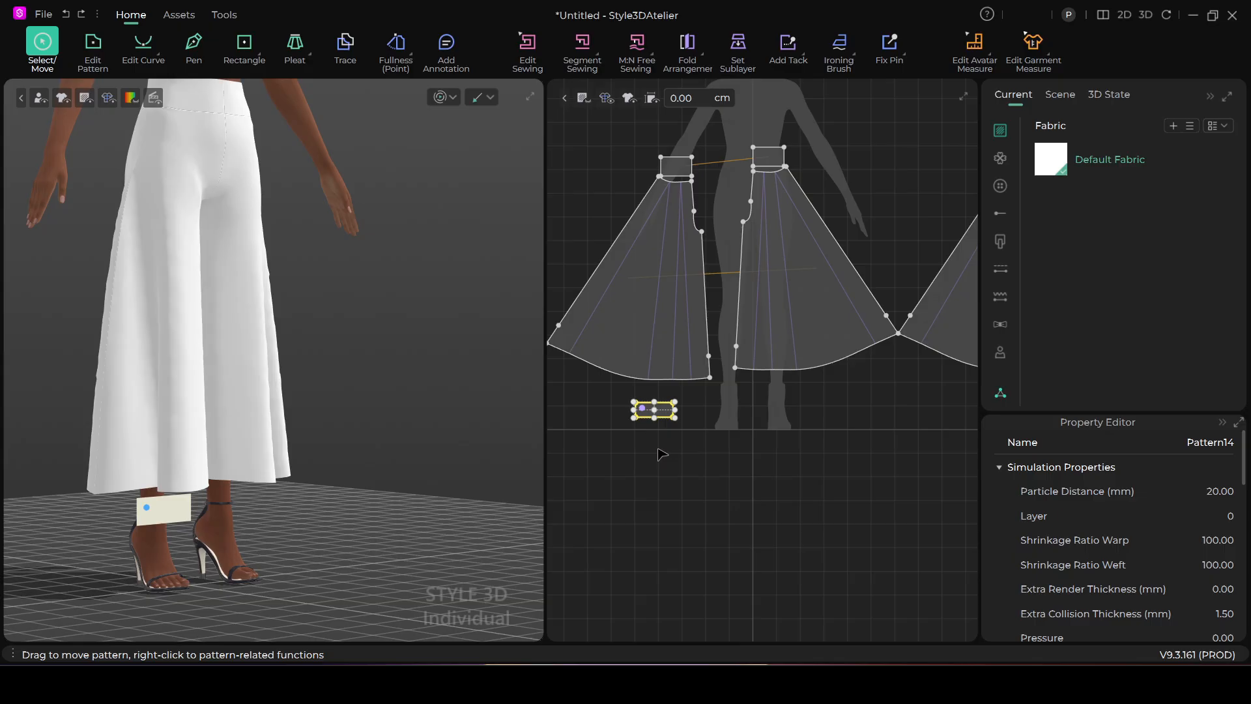
Duplicate the small rectangle pattern and place the copy beside the original, over the avatar's right foot in the 2D window.
click(676, 511)
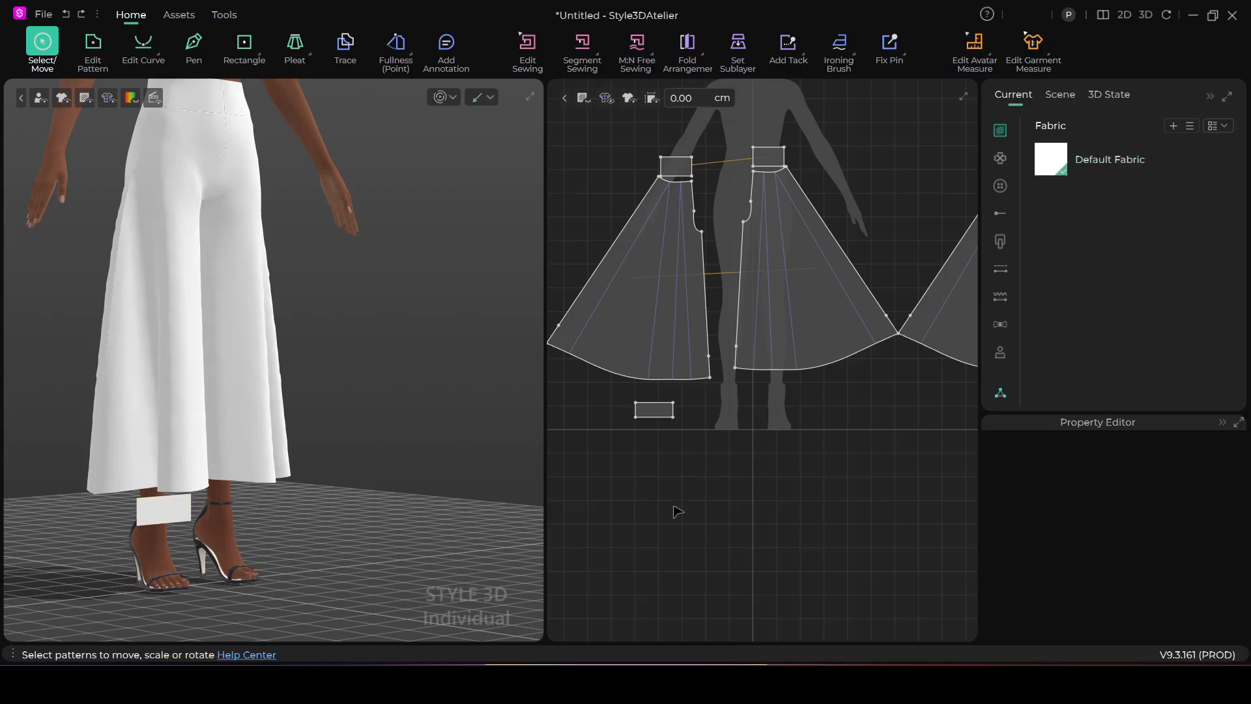
click(658, 409)
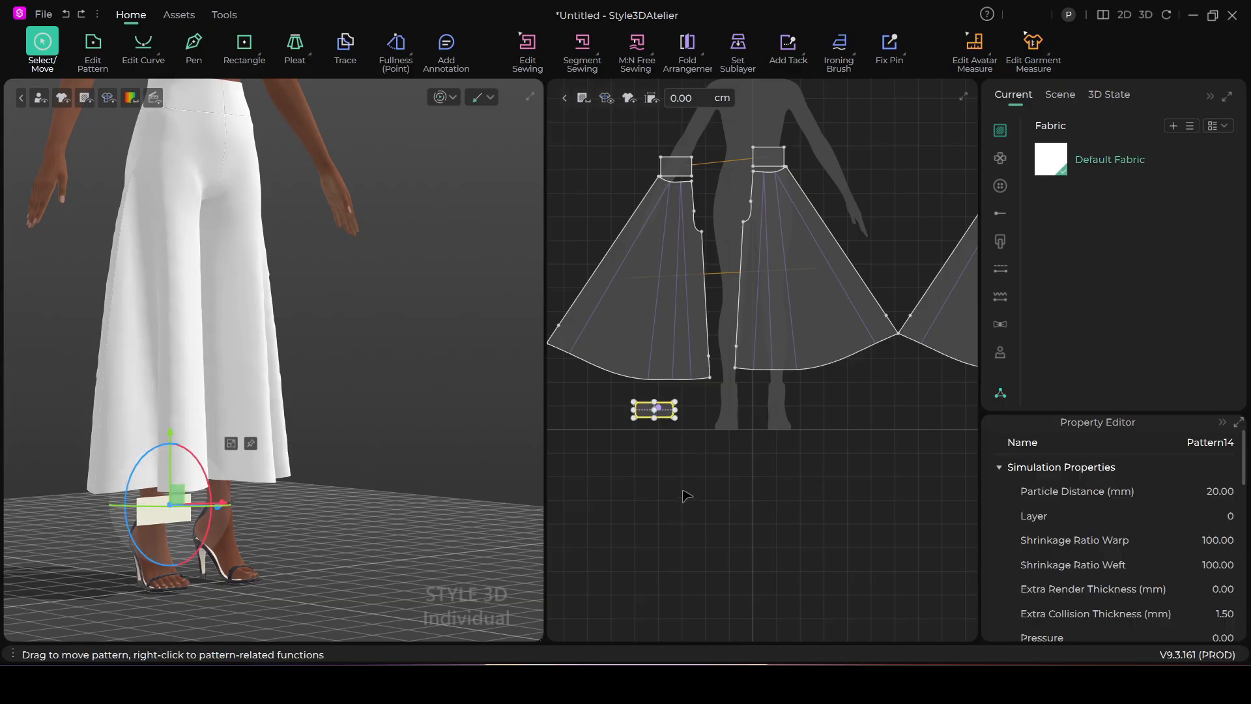
key(ctrl+c)
key(ctrl+v)
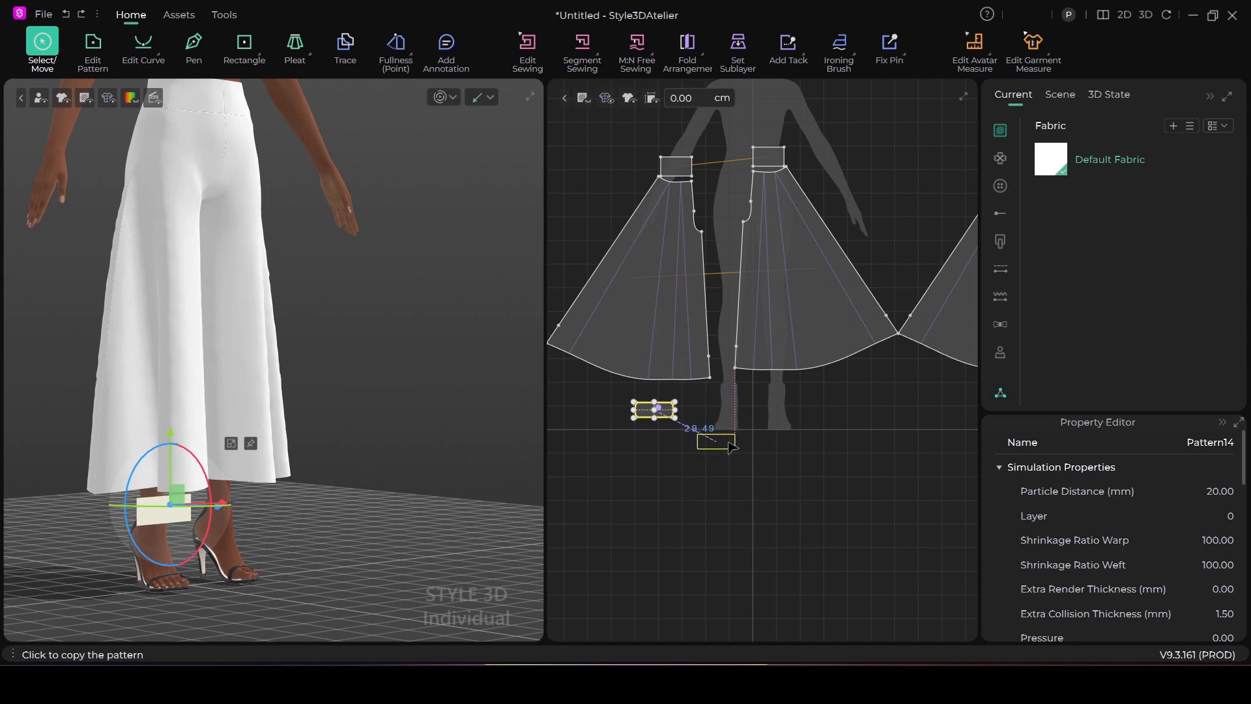
click(729, 418)
Move the copied rectangle in 3D to the back of the avatar's right ankle, just below the trouser hem.
scroll(316, 565, down, 2)
scroll(283, 521, up, 2)
right_drag(267, 534, 280, 519)
drag(280, 520, 174, 521)
right_drag(253, 559, 418, 565)
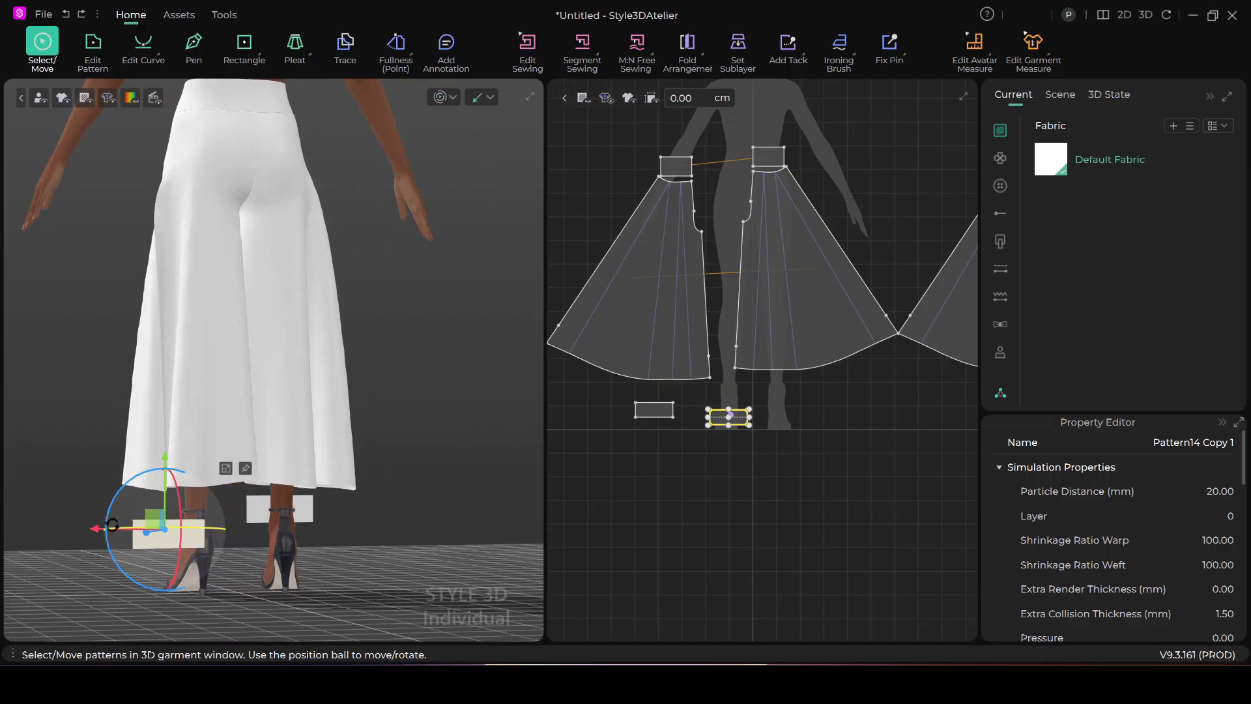
drag(154, 515, 277, 494)
right_drag(253, 577, 192, 586)
drag(279, 505, 329, 506)
scroll(296, 570, up, 5)
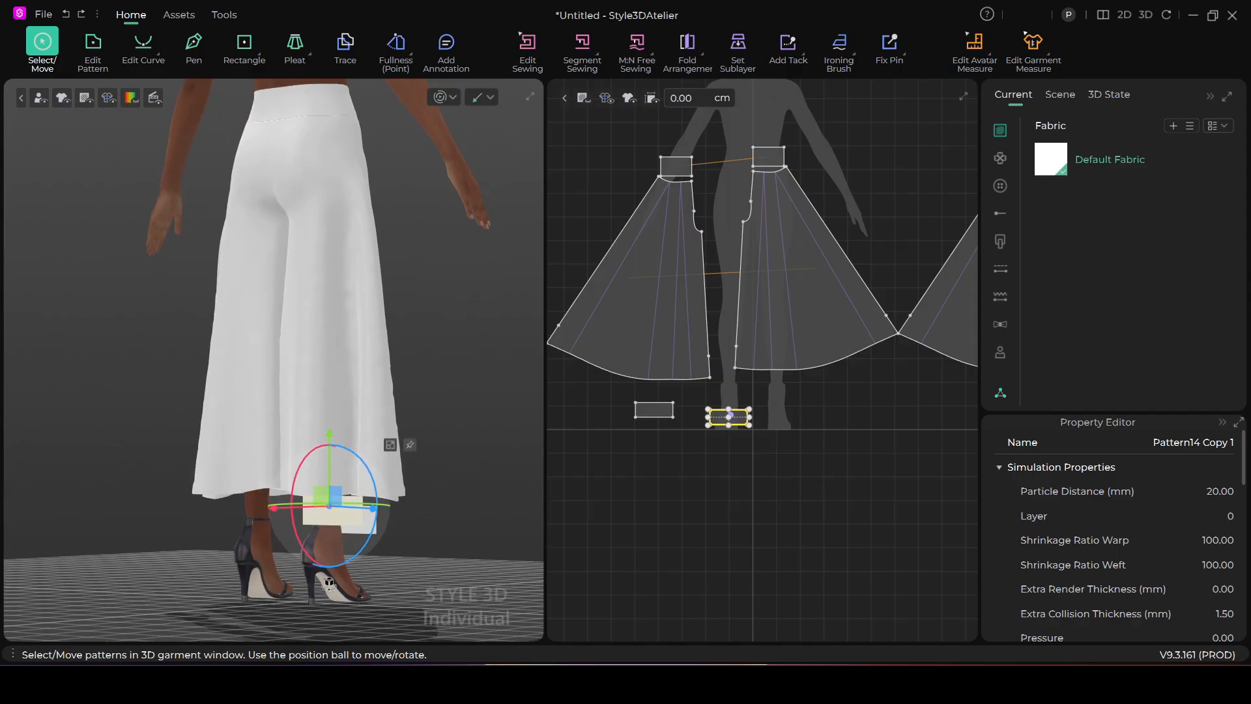
right_drag(355, 530, 402, 531)
drag(332, 507, 305, 510)
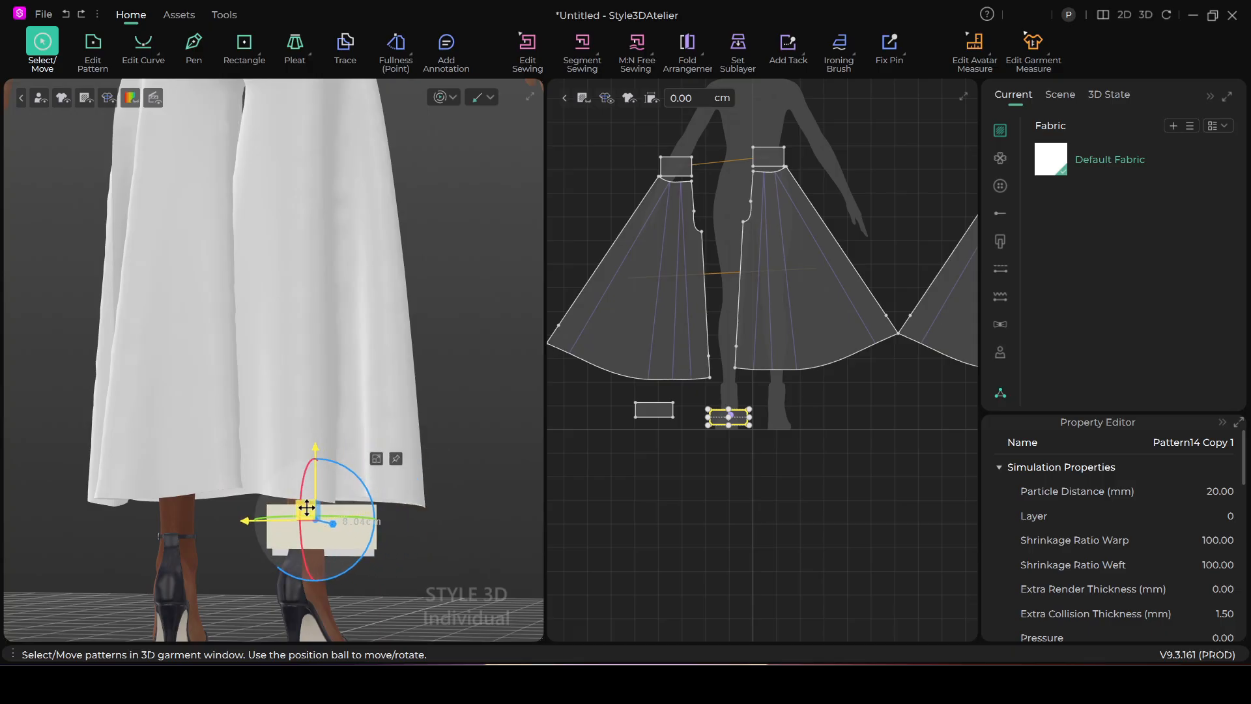
click(434, 516)
Flip the copied rectangle horizontally in 3D behind the right ankle.
right_click(337, 528)
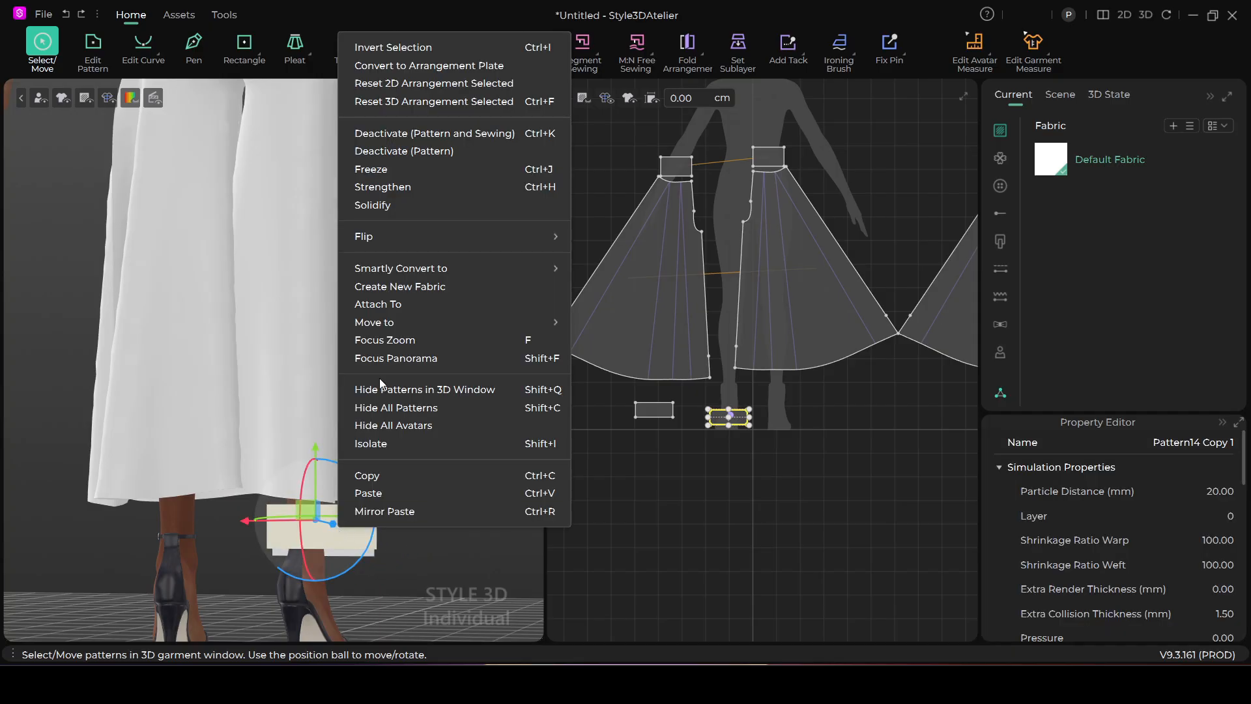
mouse_move(566, 237)
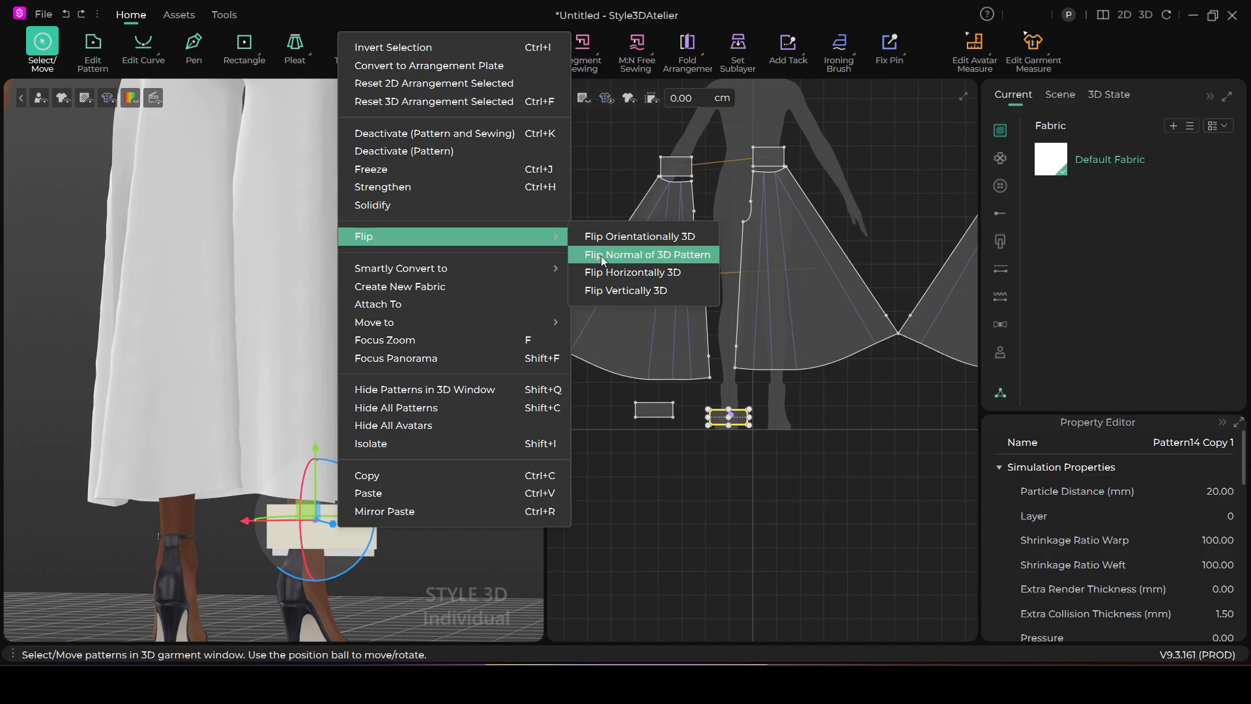
click(613, 273)
scroll(409, 512, up, 2)
mouse_move(383, 534)
right_down()
mouse_move(352, 554)
mouse_move(402, 546)
right_up()
scroll(406, 533, down, 1)
scroll(406, 534, down, 1)
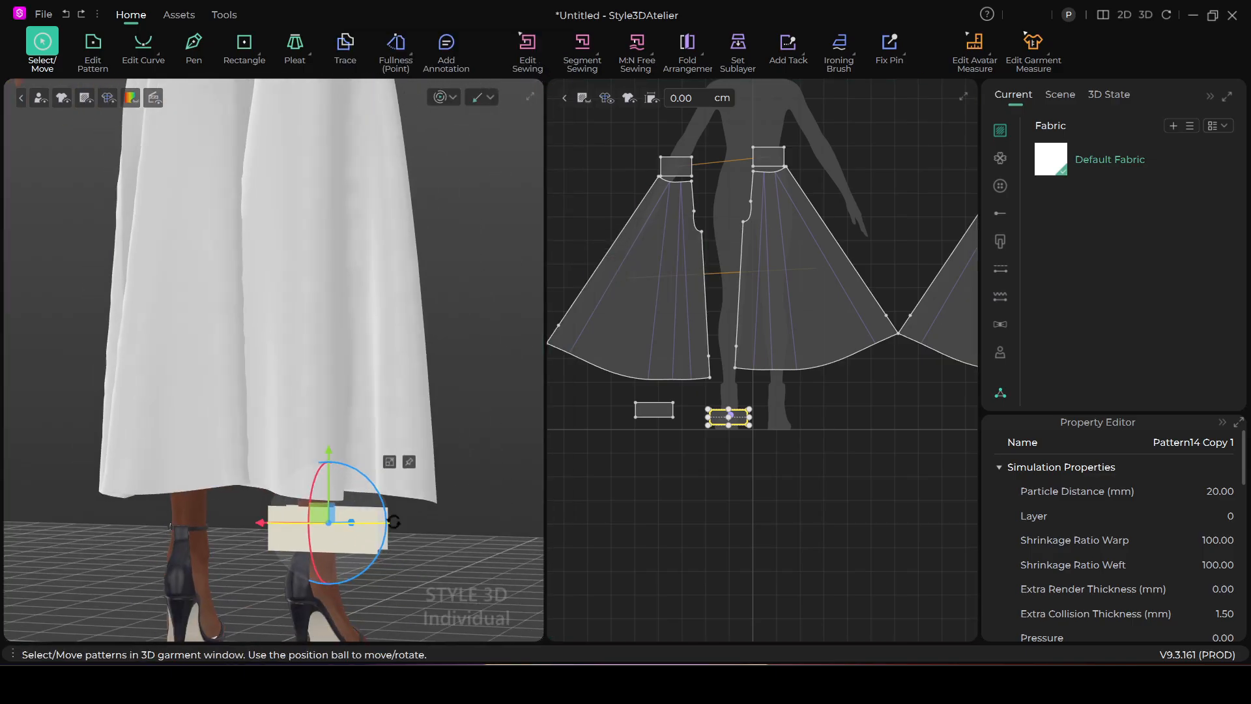
Sew the hem of the right back leg to the upper edge of the rectangle behind the ankle with Segment Sewing.
click(586, 52)
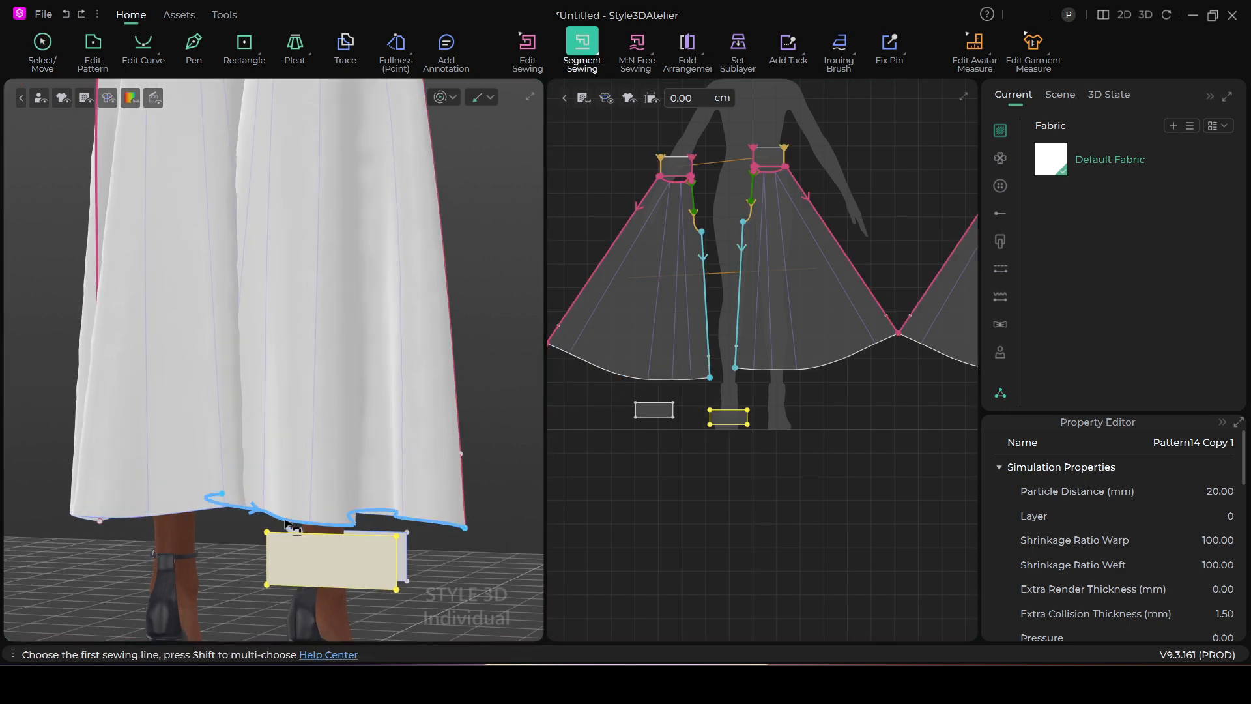
click(289, 524)
click(299, 531)
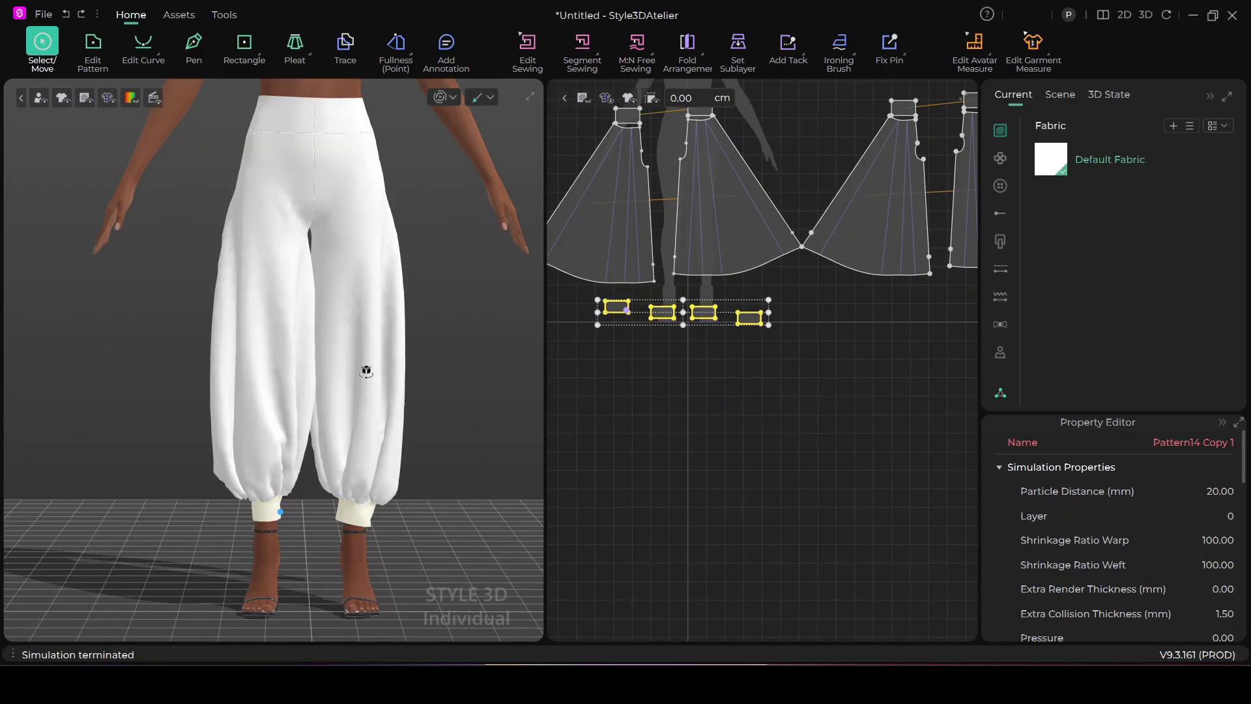
Examine the gathered hems and ankle cuffs on the simulated trousers, along with the cuffs' particle distance.
scroll(357, 403, down, 1)
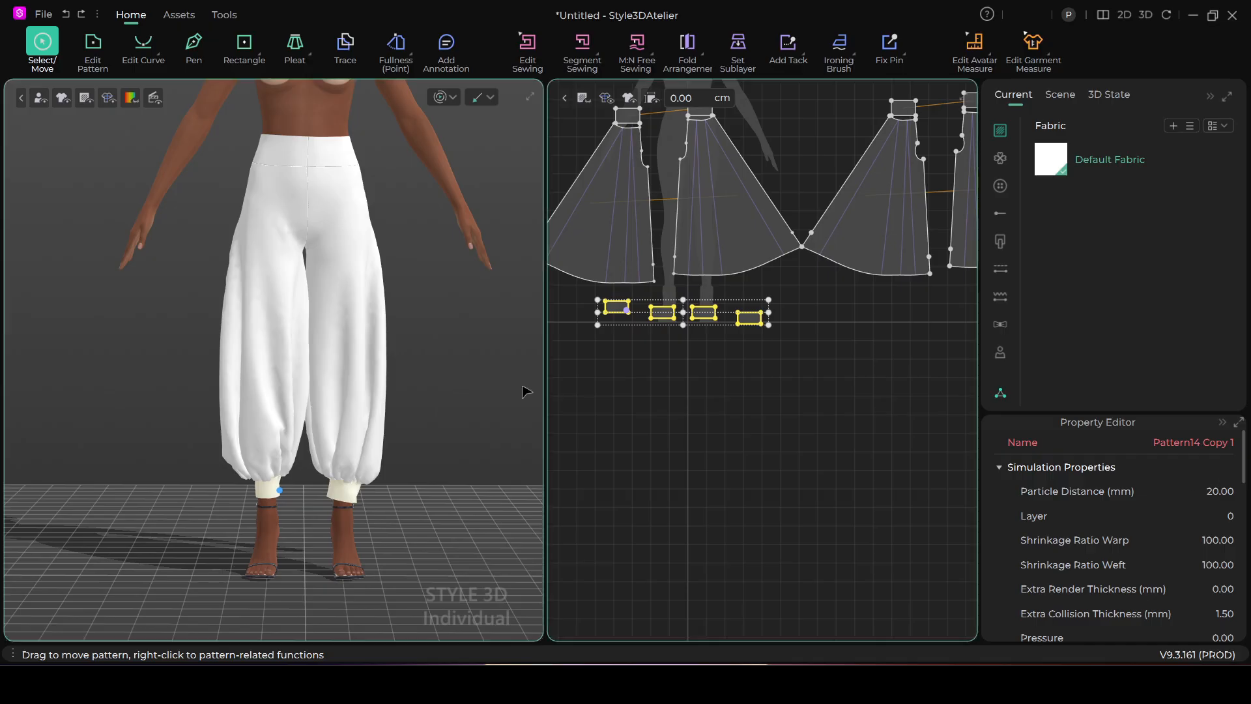
scroll(376, 381, up, 1)
scroll(376, 381, up, 2)
scroll(373, 375, up, 2)
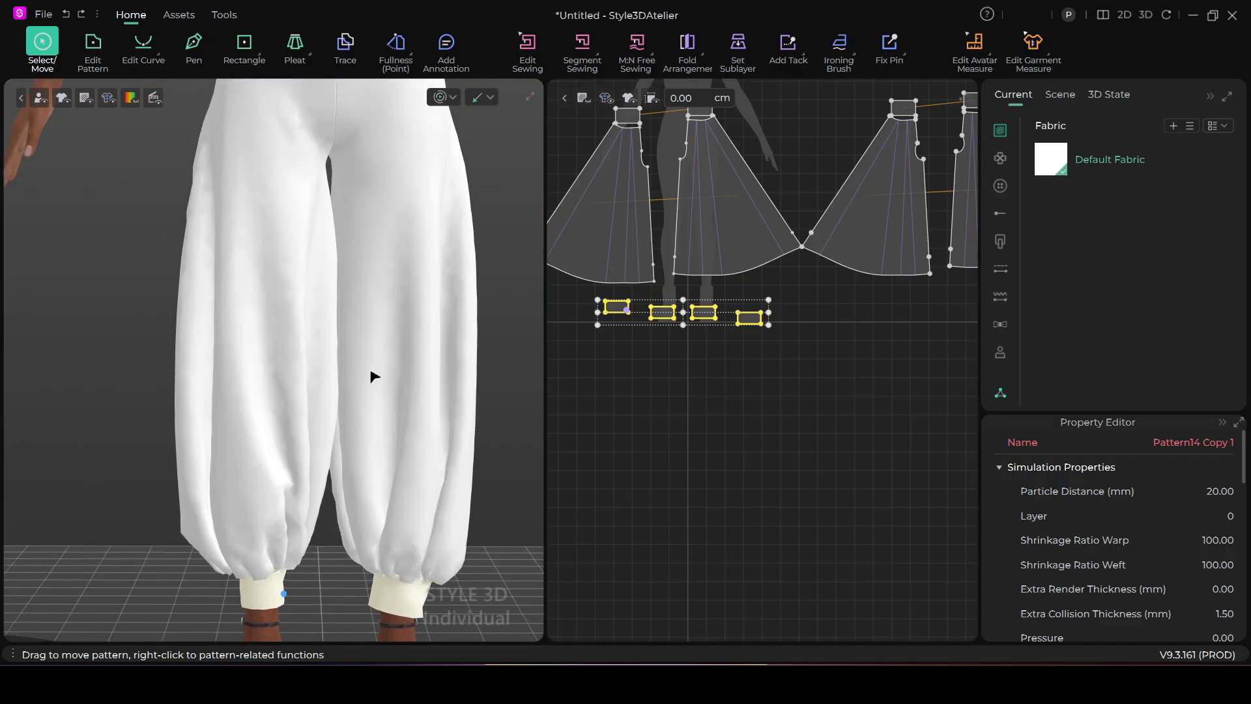
scroll(375, 371, down, 3)
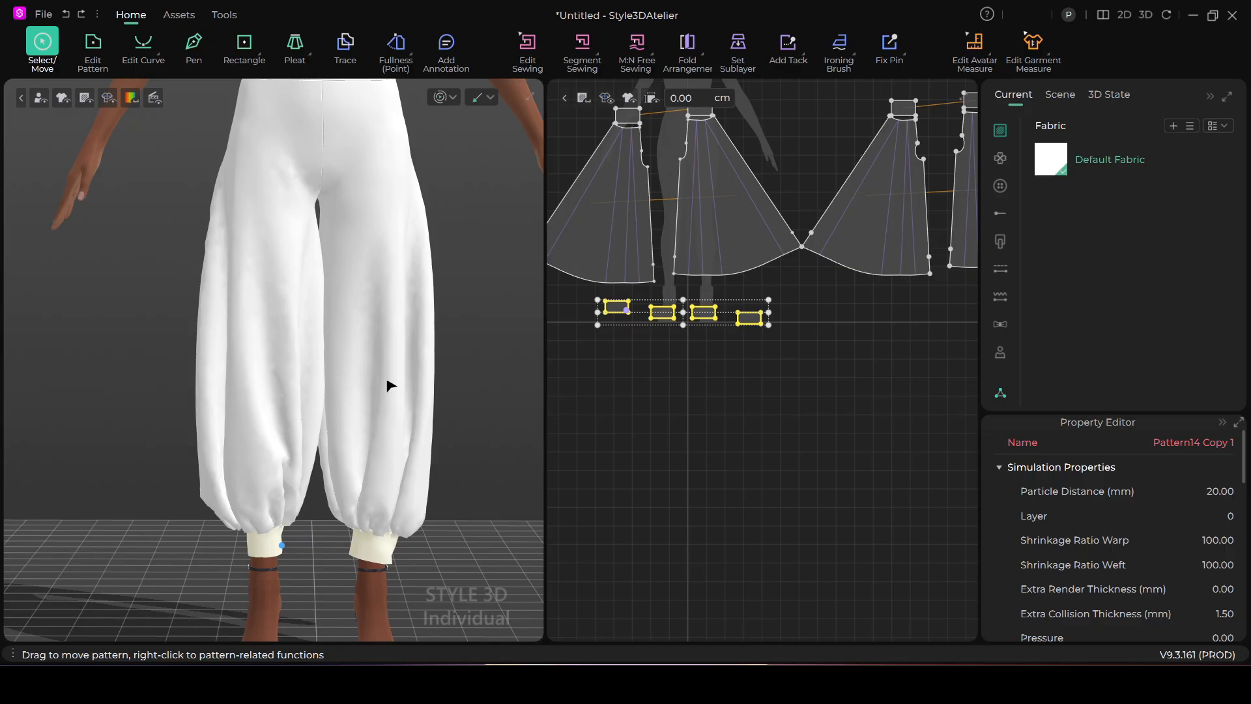
click(1219, 492)
scroll(785, 390, down, 3)
scroll(721, 453, up, 2)
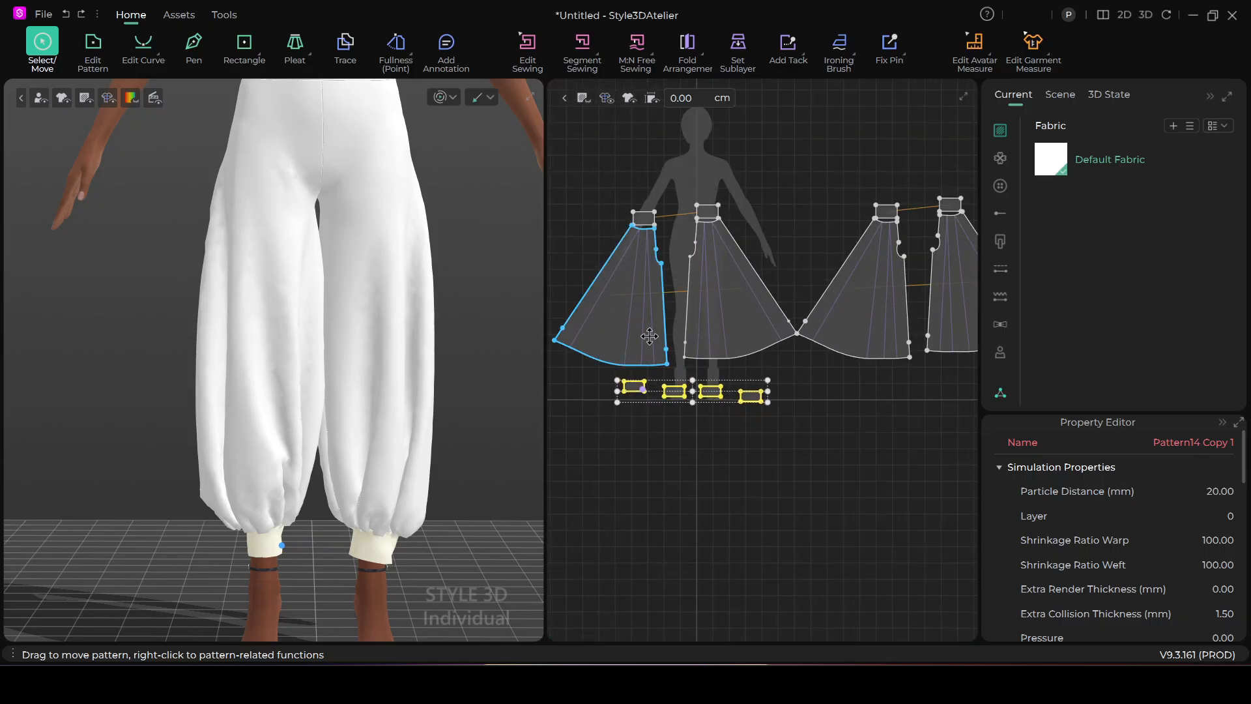
Select all four leg patterns, run the simulation briefly, and clear the selection before stopping it.
click(619, 304)
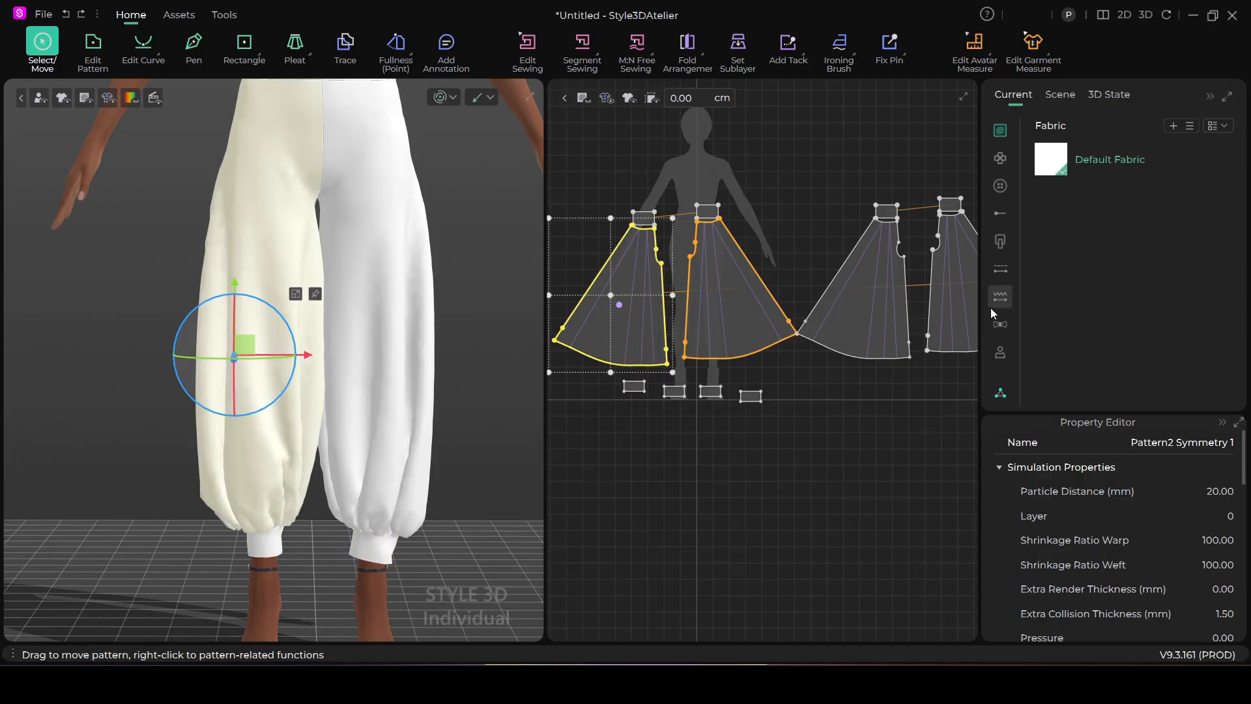
shift+click(903, 313)
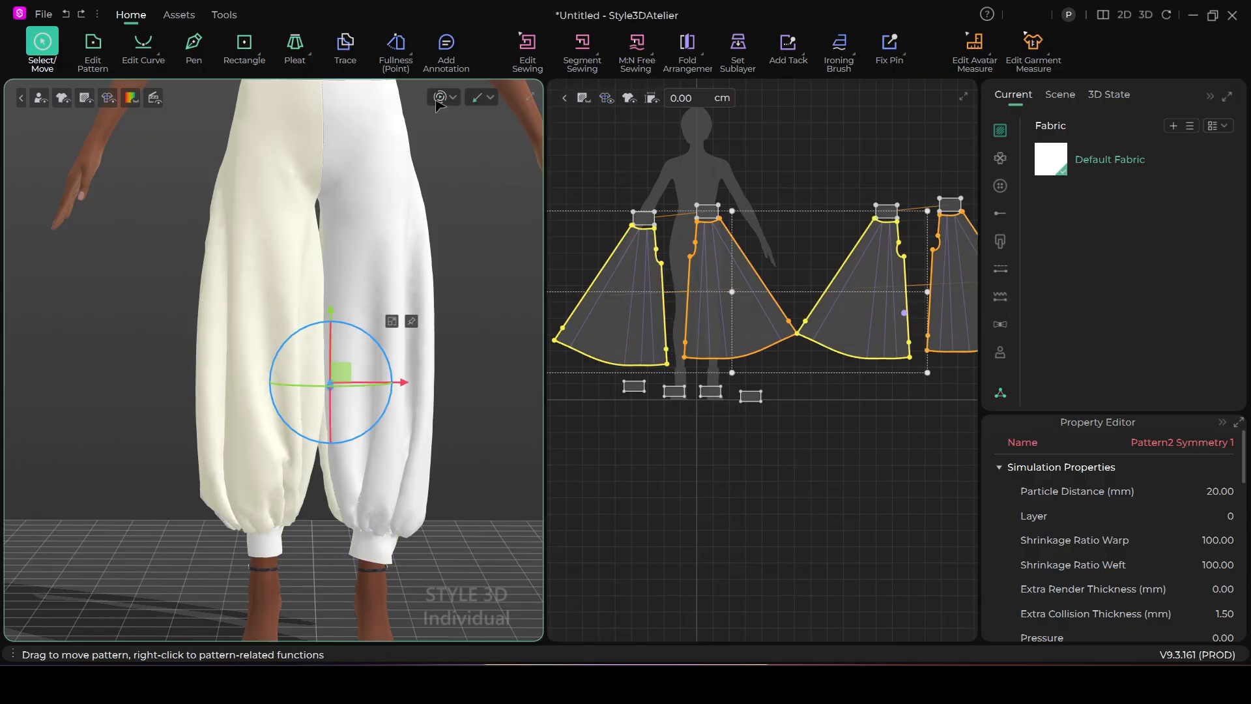
scroll(638, 475, down, 3)
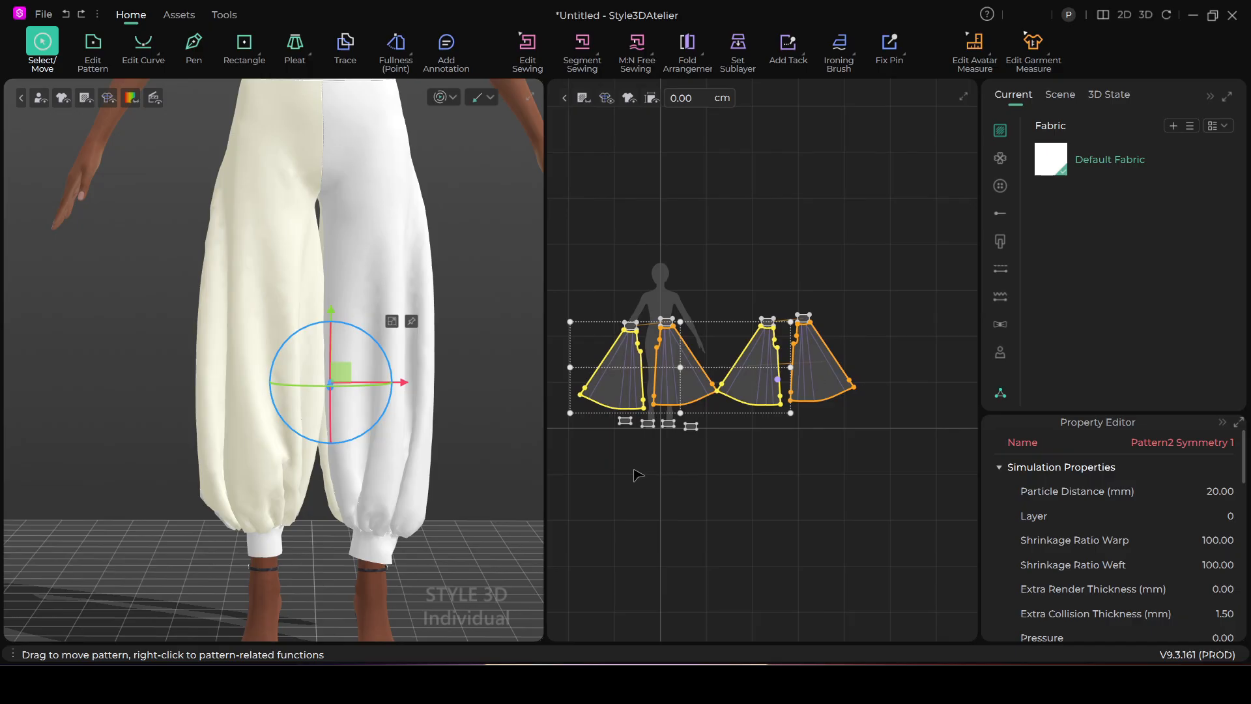
shift+click(675, 381)
shift+click(819, 374)
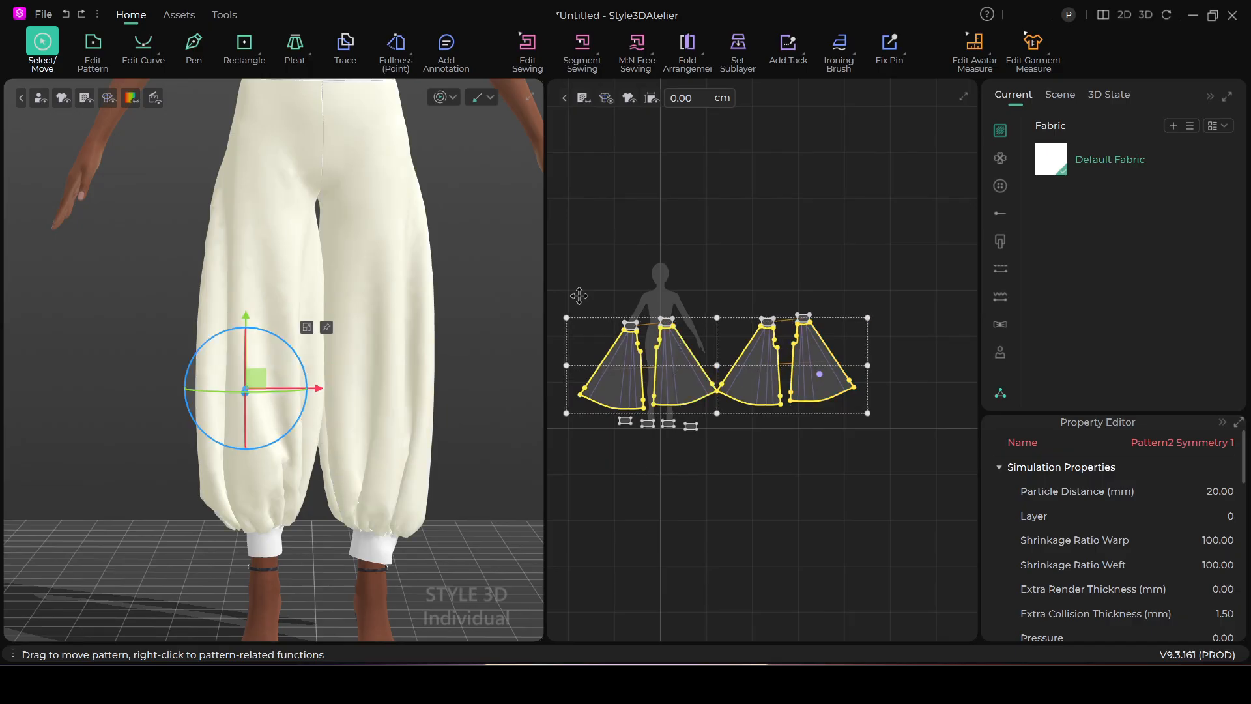
click(440, 98)
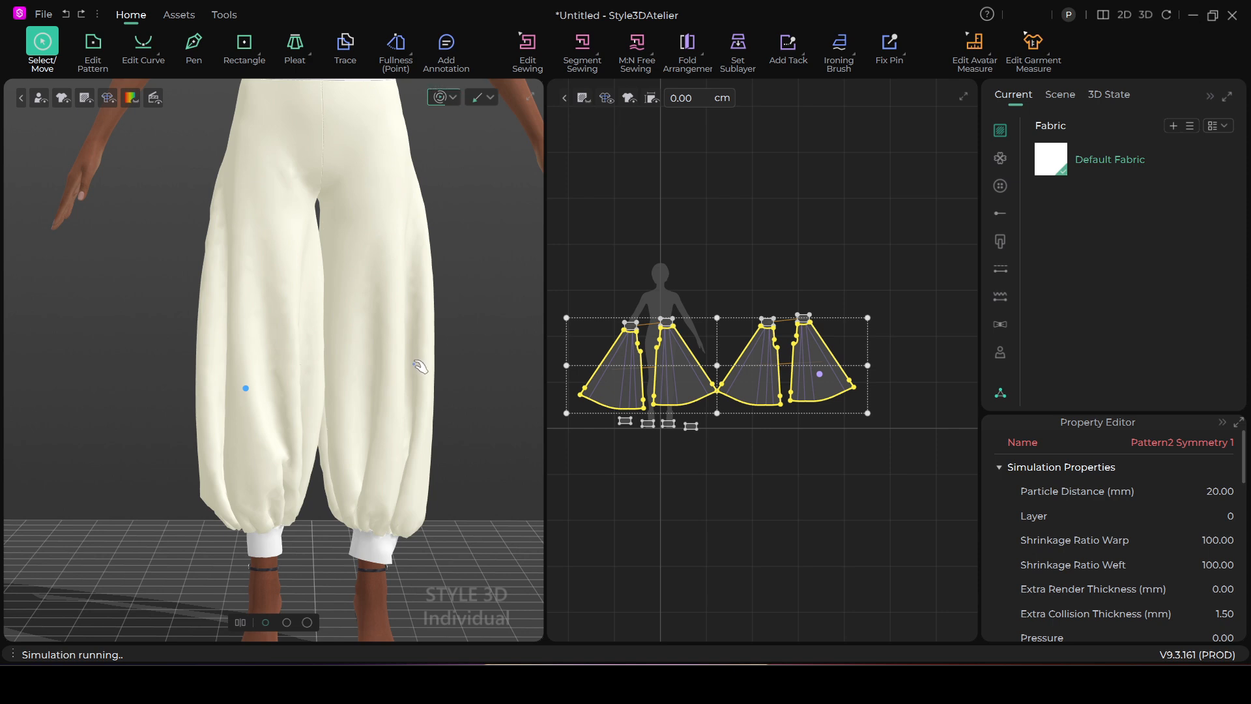
click(814, 240)
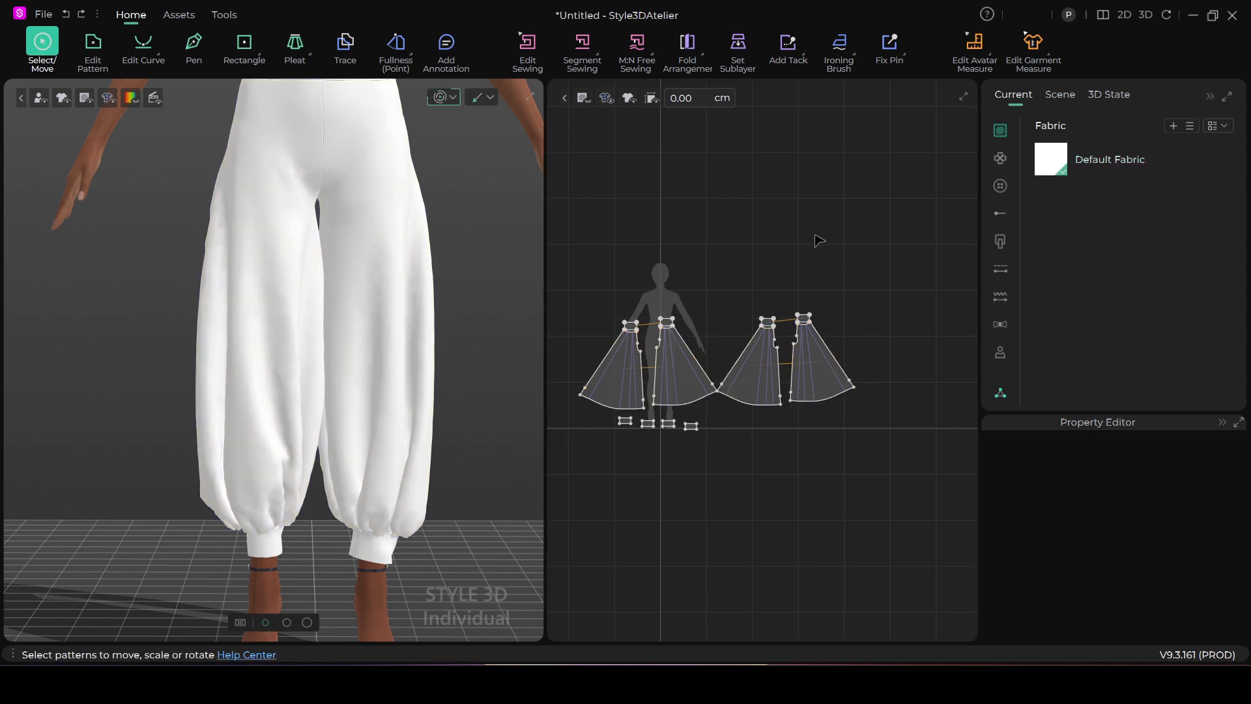
click(440, 98)
Set the particle distance of all four leg patterns to 10 mm and clear the selection.
scroll(952, 411, down, 2)
click(740, 381)
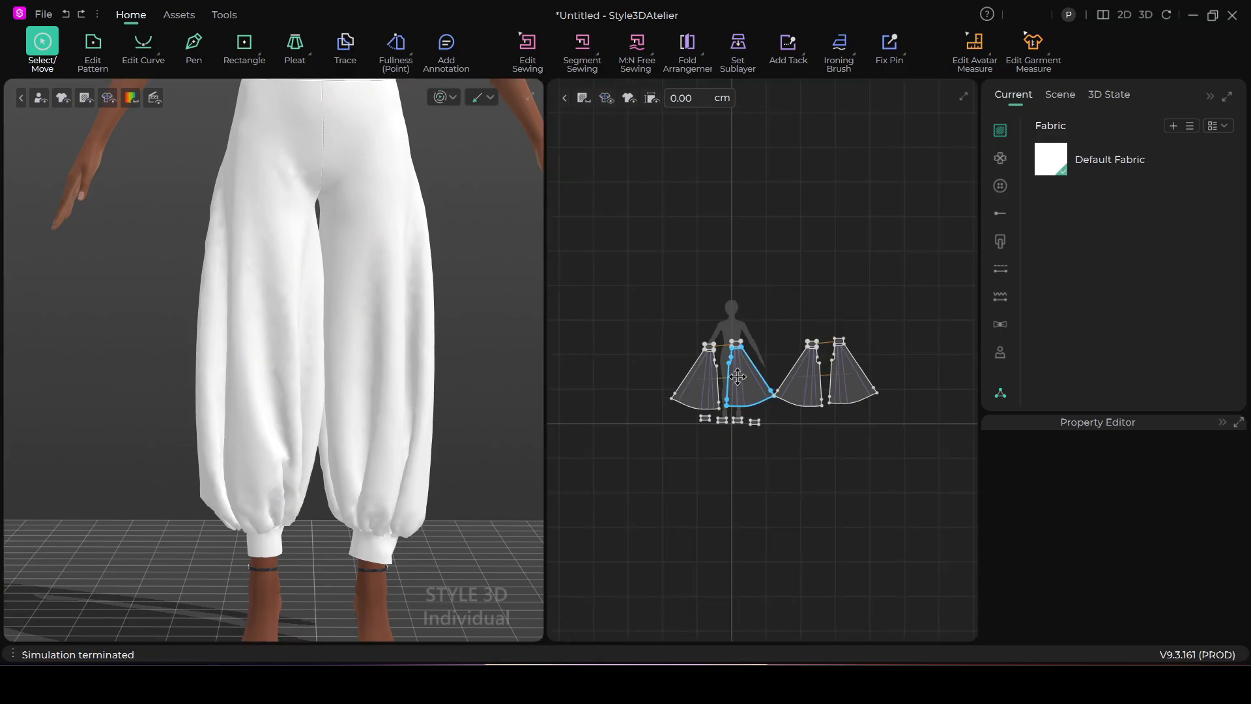
scroll(743, 384, up, 4)
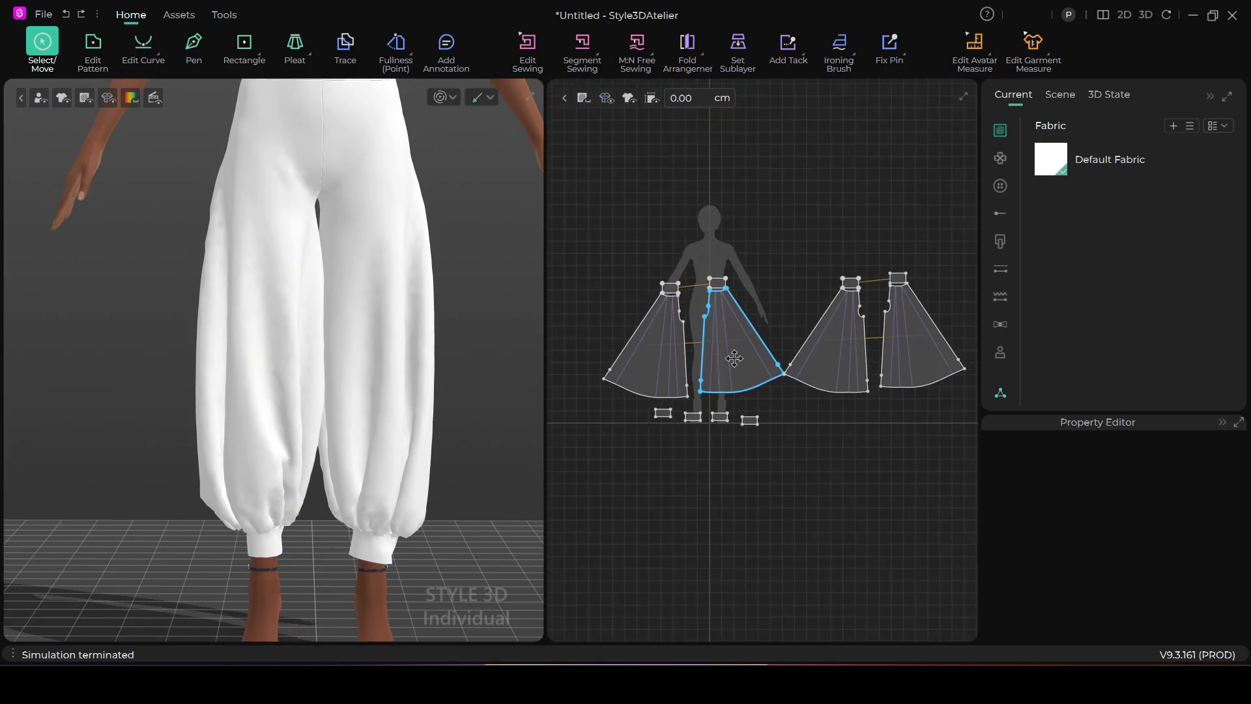
scroll(690, 323, down, 2)
click(619, 312)
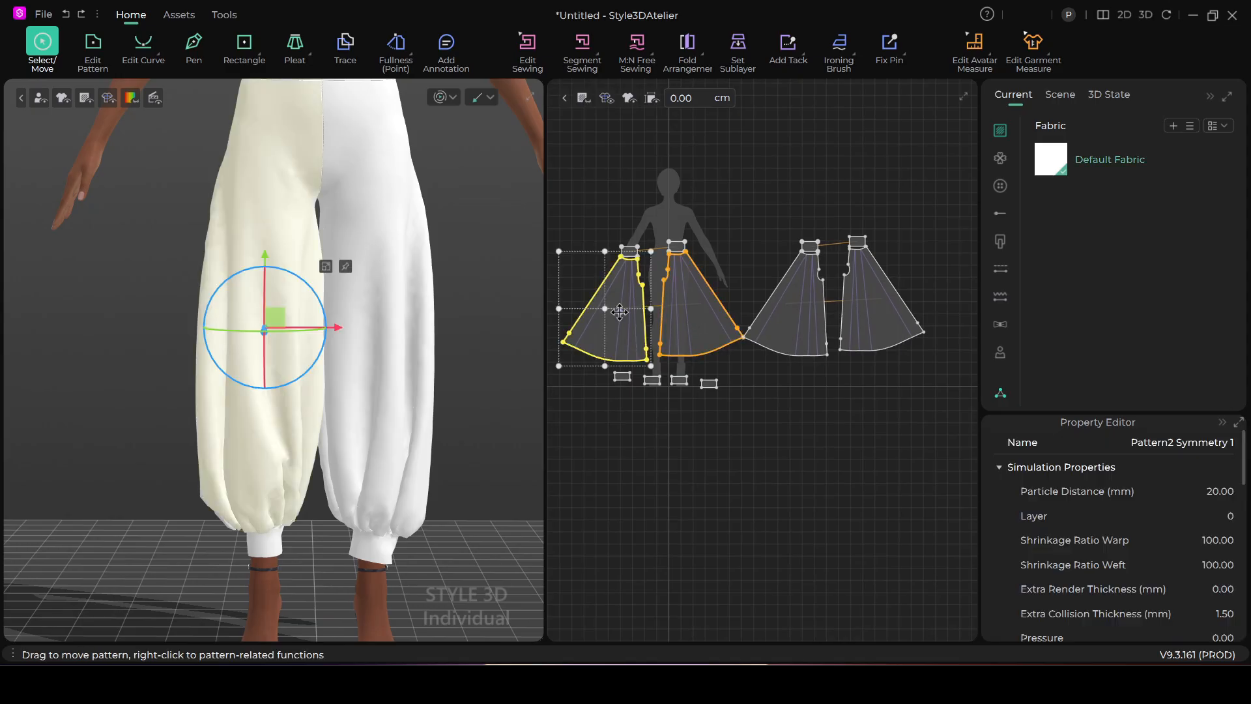
shift+click(681, 314)
shift+click(803, 318)
shift+click(856, 315)
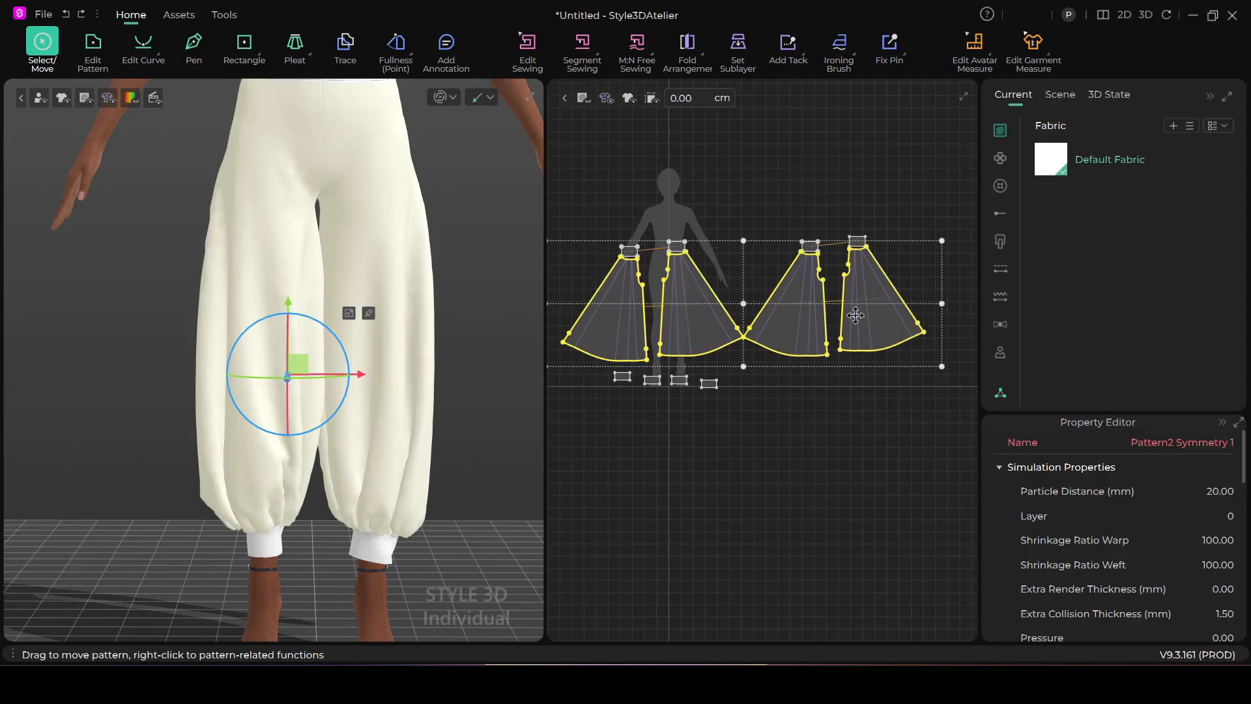
click(1214, 492)
key(BackSpace)
text(10)
click(768, 485)
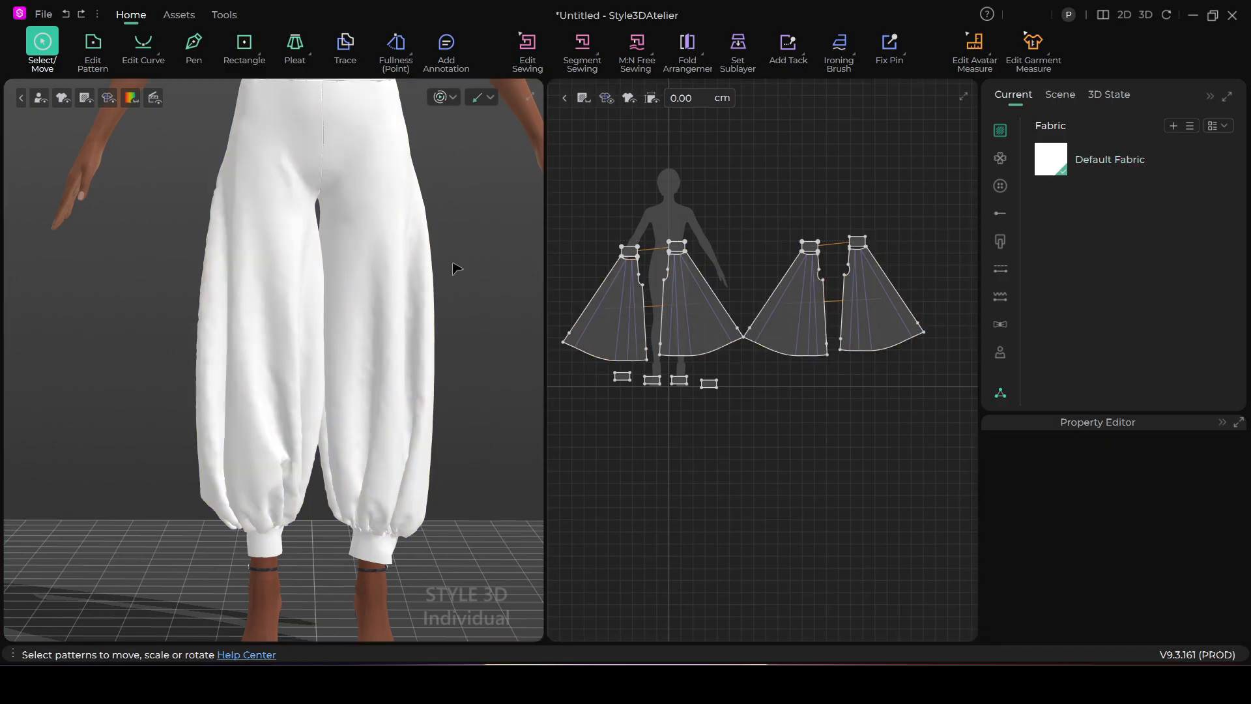
Simulate the trousers, pull the front legs and the avatar's left back leg to settle the folds, and stop the simulation.
key(space)
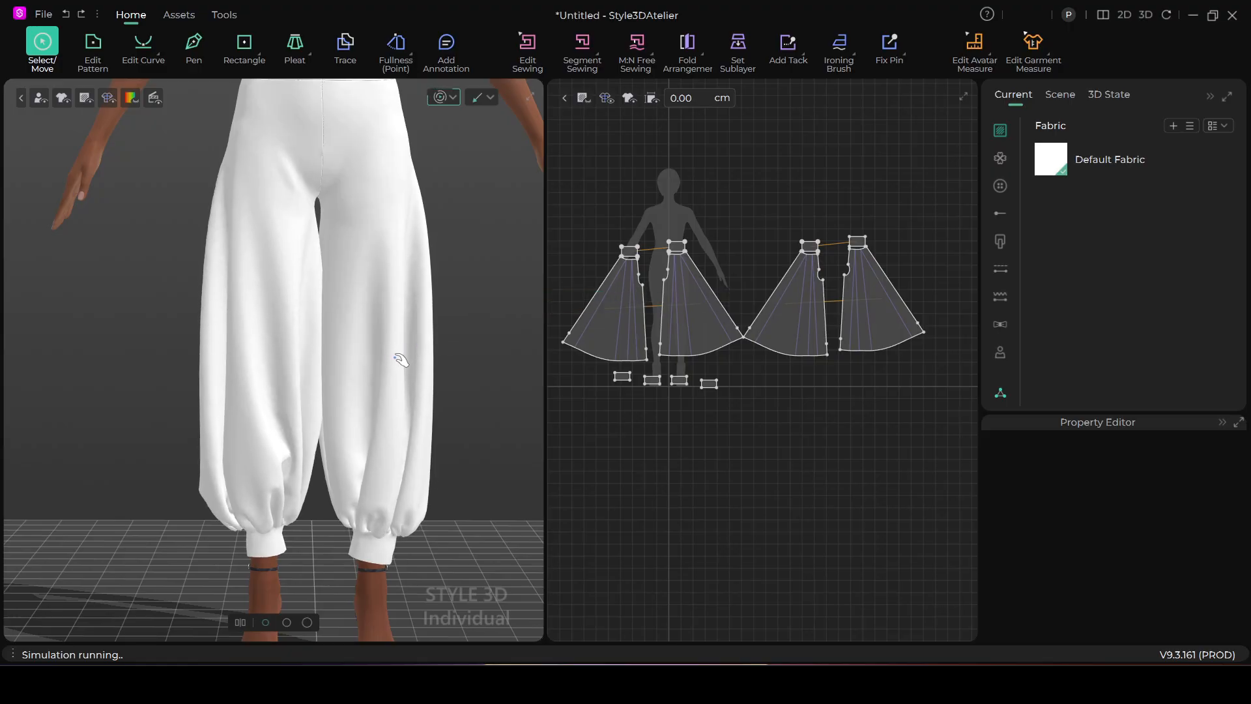
click(358, 355)
click(260, 371)
mouse_move(257, 378)
mouse_down()
mouse_move(224, 366)
mouse_move(246, 374)
mouse_up()
mouse_move(367, 357)
mouse_down()
mouse_move(382, 355)
mouse_move(358, 358)
mouse_up()
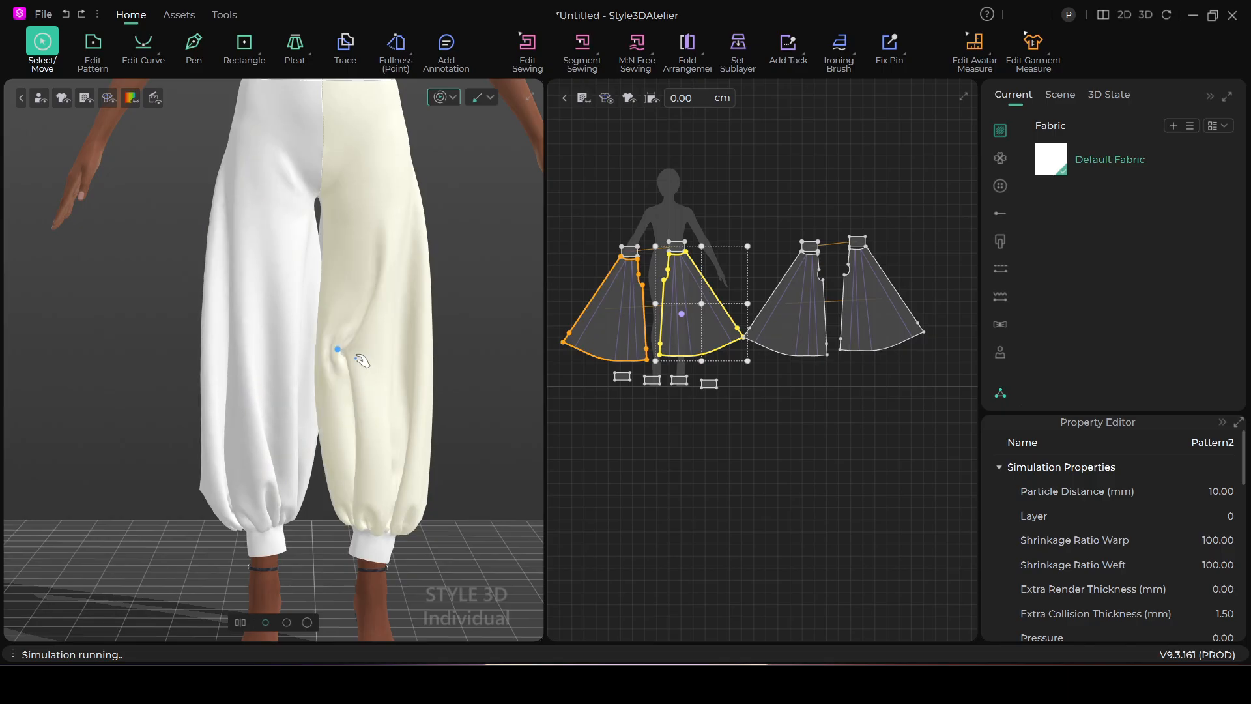
right_drag(470, 359, 196, 386)
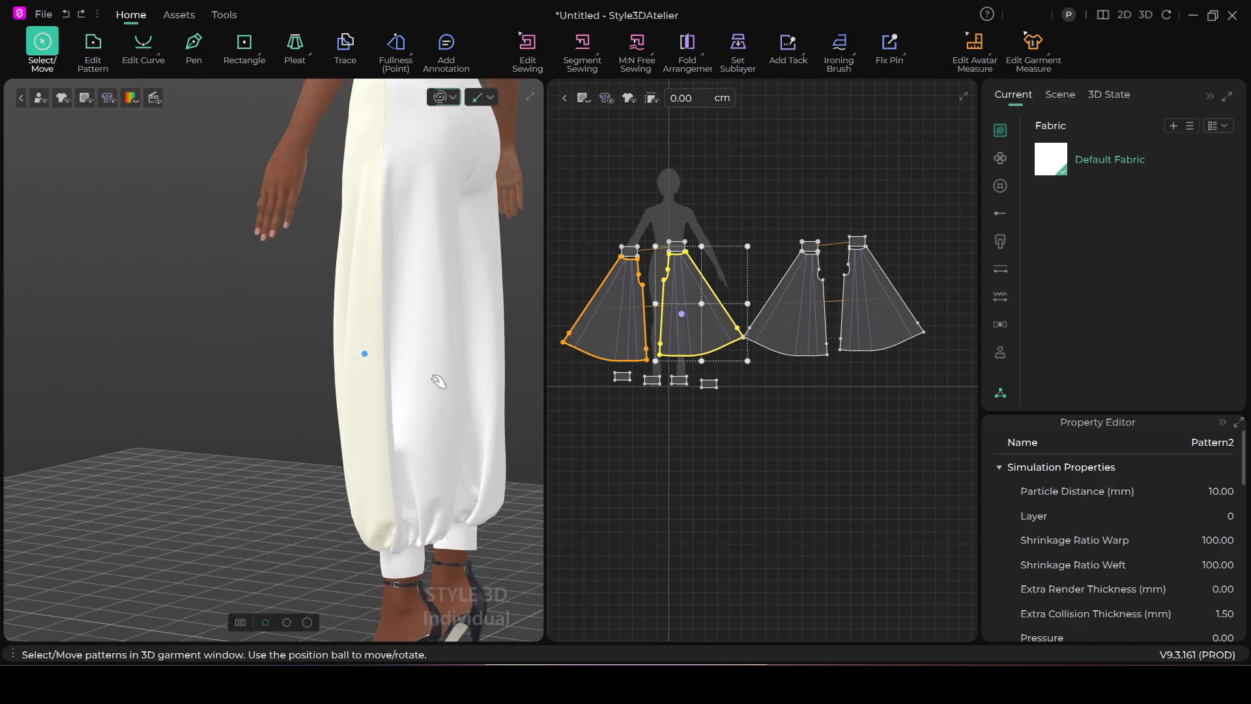
click(474, 387)
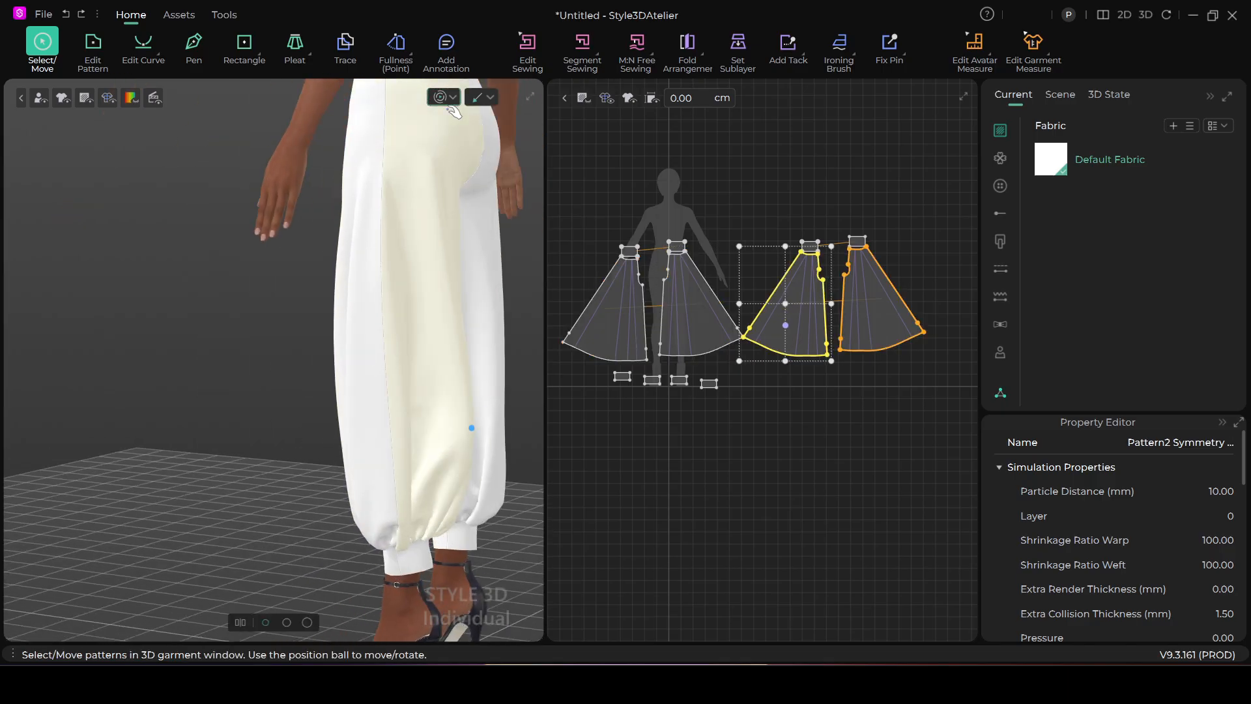
scroll(607, 391, down, 2)
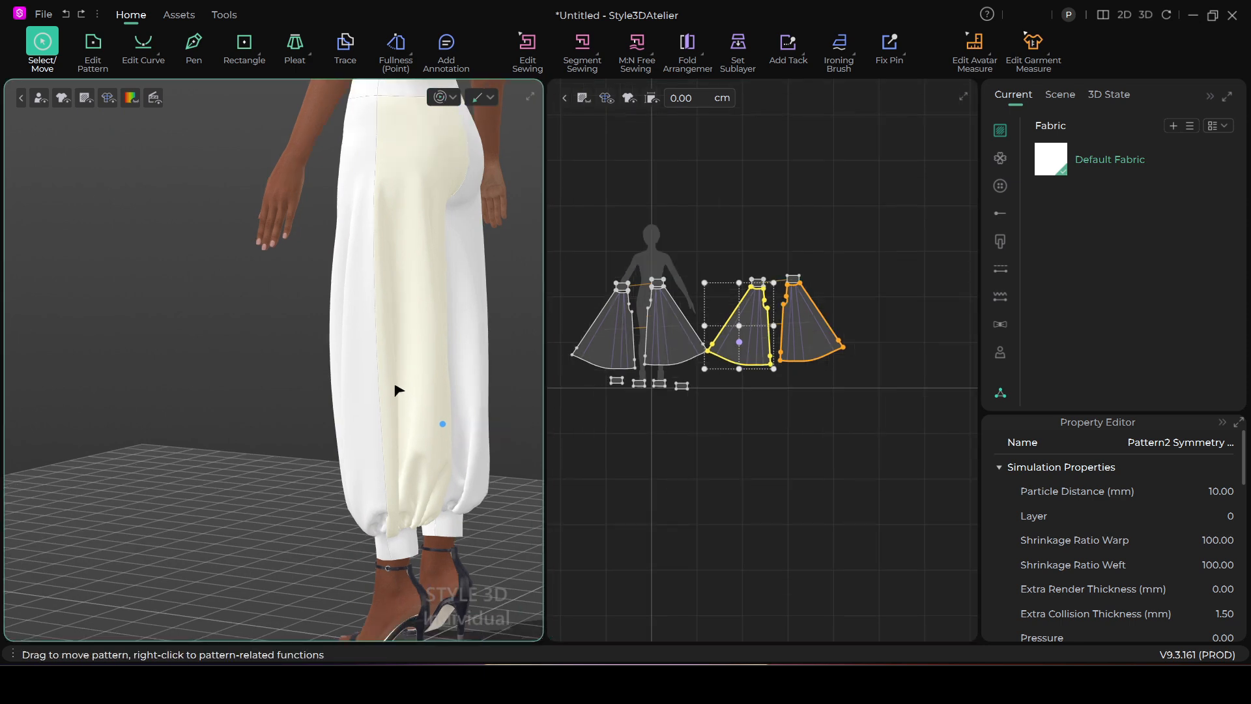
Examine the draped trousers from the front, along with the simulation properties of the selected back leg.
right_drag(320, 385, 660, 401)
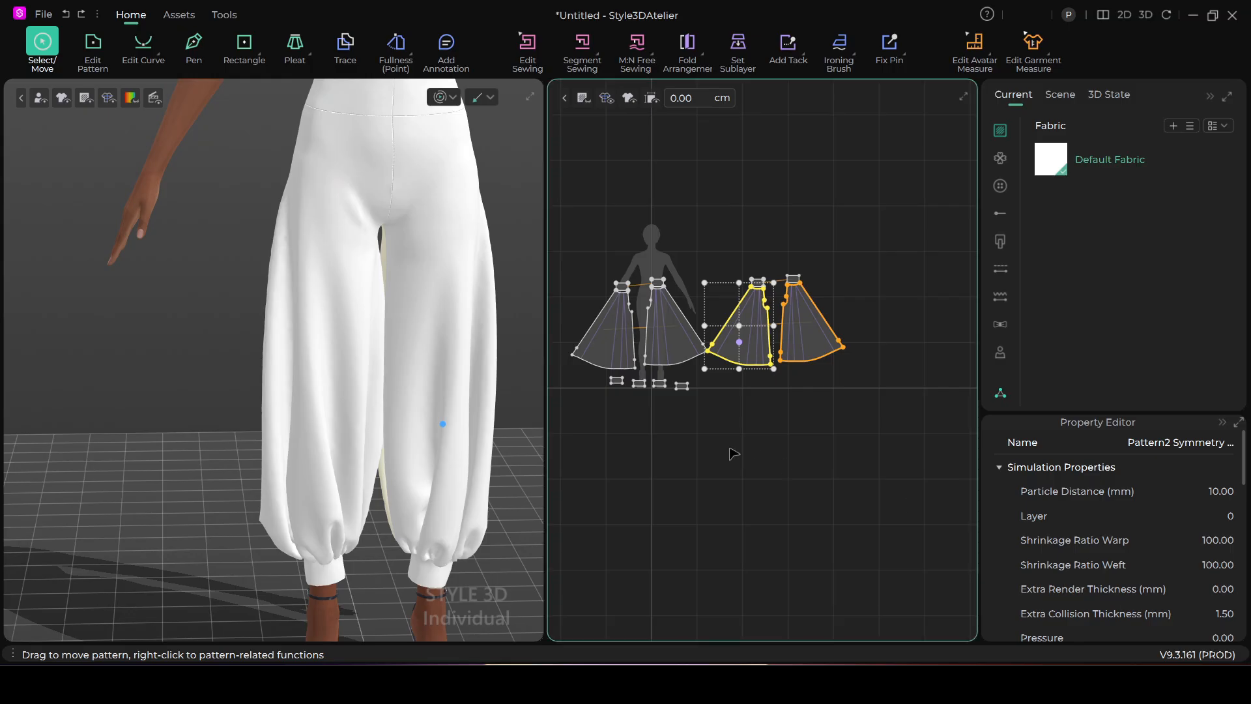
scroll(689, 399, up, 2)
scroll(466, 413, down, 2)
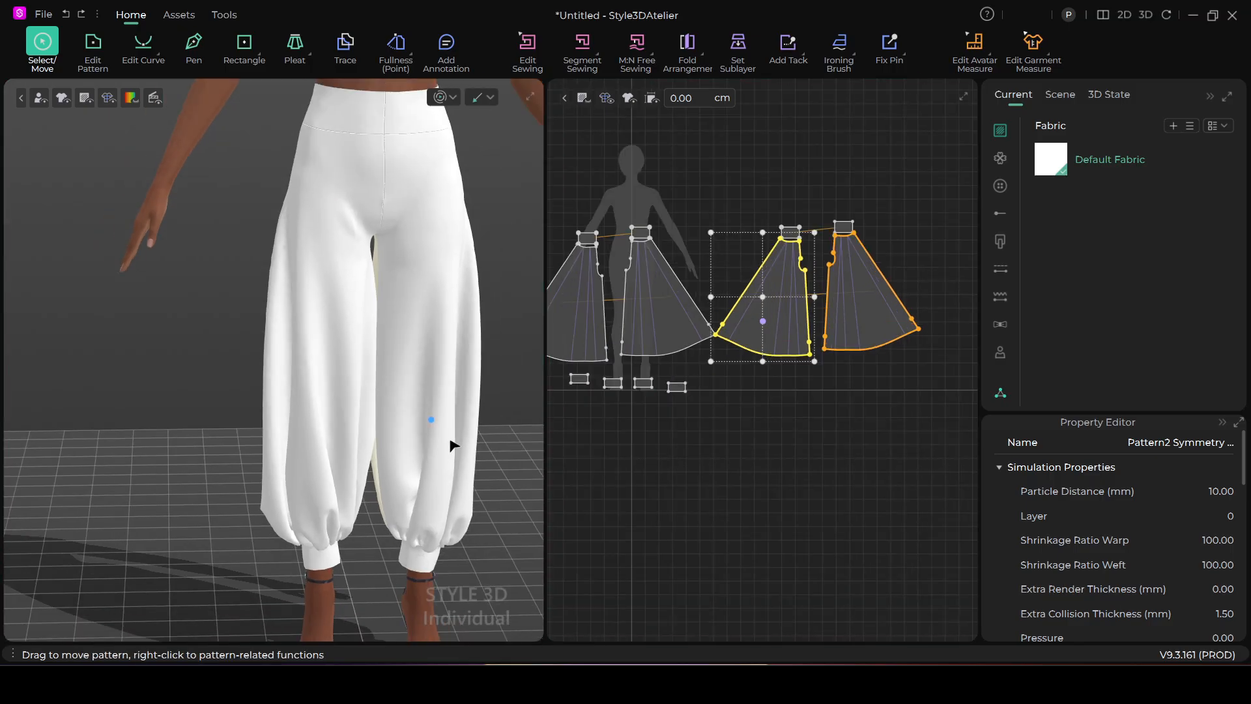
scroll(453, 417, down, 3)
mouse_move(449, 398)
right_down()
mouse_move(422, 393)
mouse_move(439, 411)
right_up()
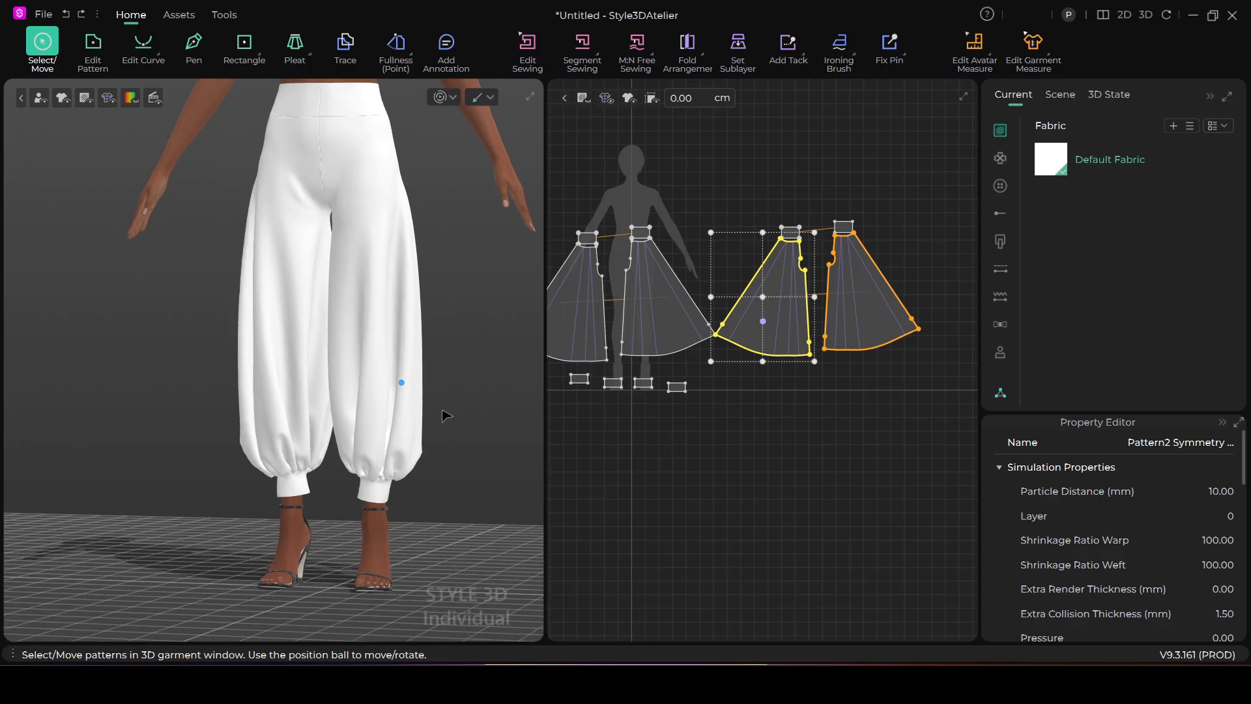
scroll(1134, 573, down, 3)
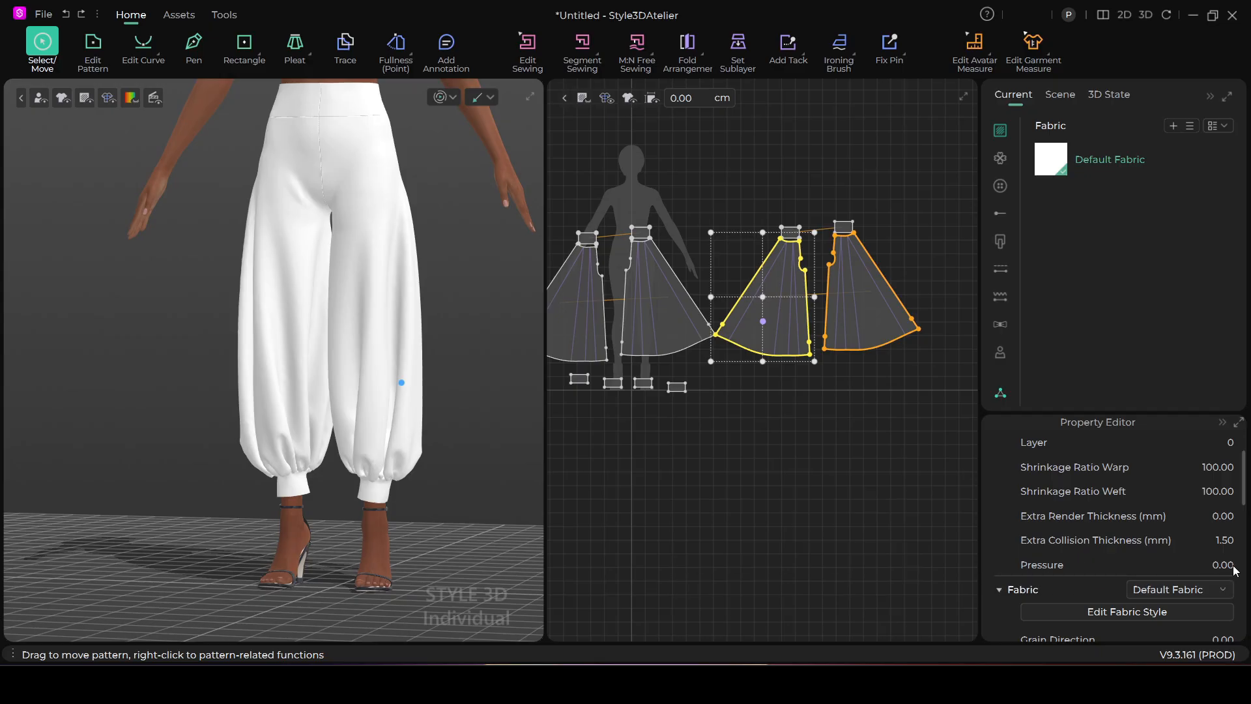
Lower the pressure of the selected back leg pattern.
scroll(1236, 571, down, 3)
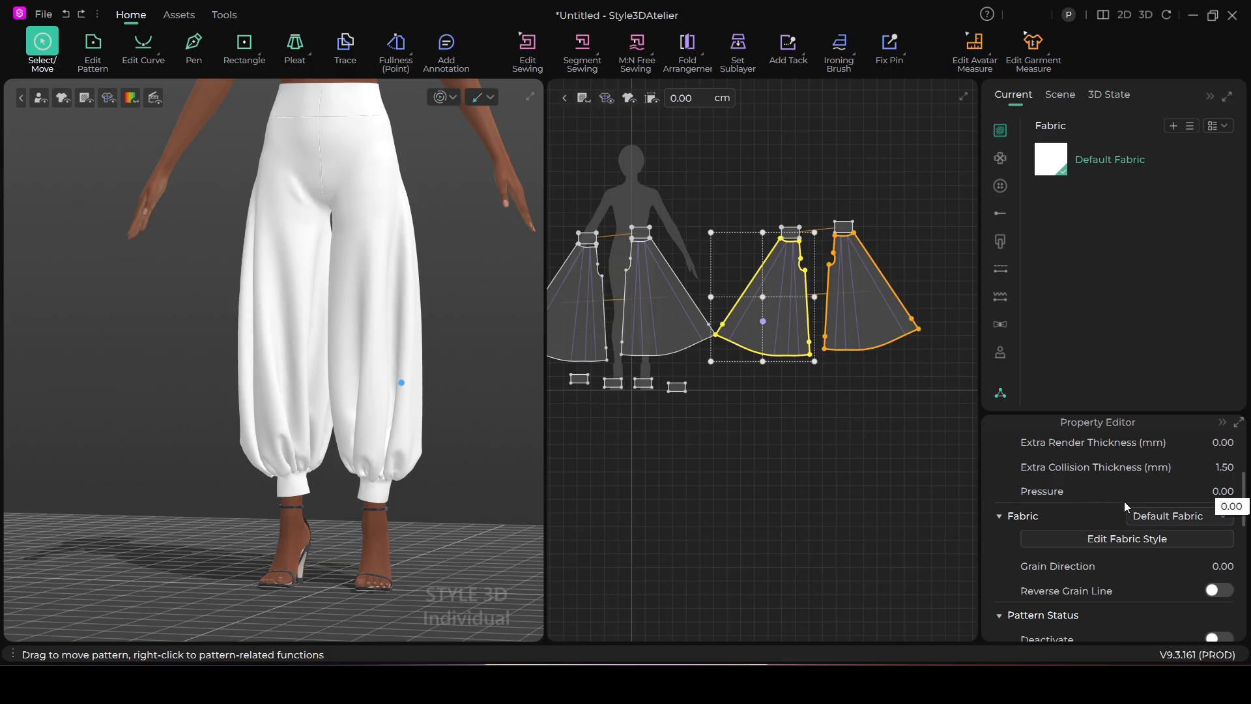
click(1222, 492)
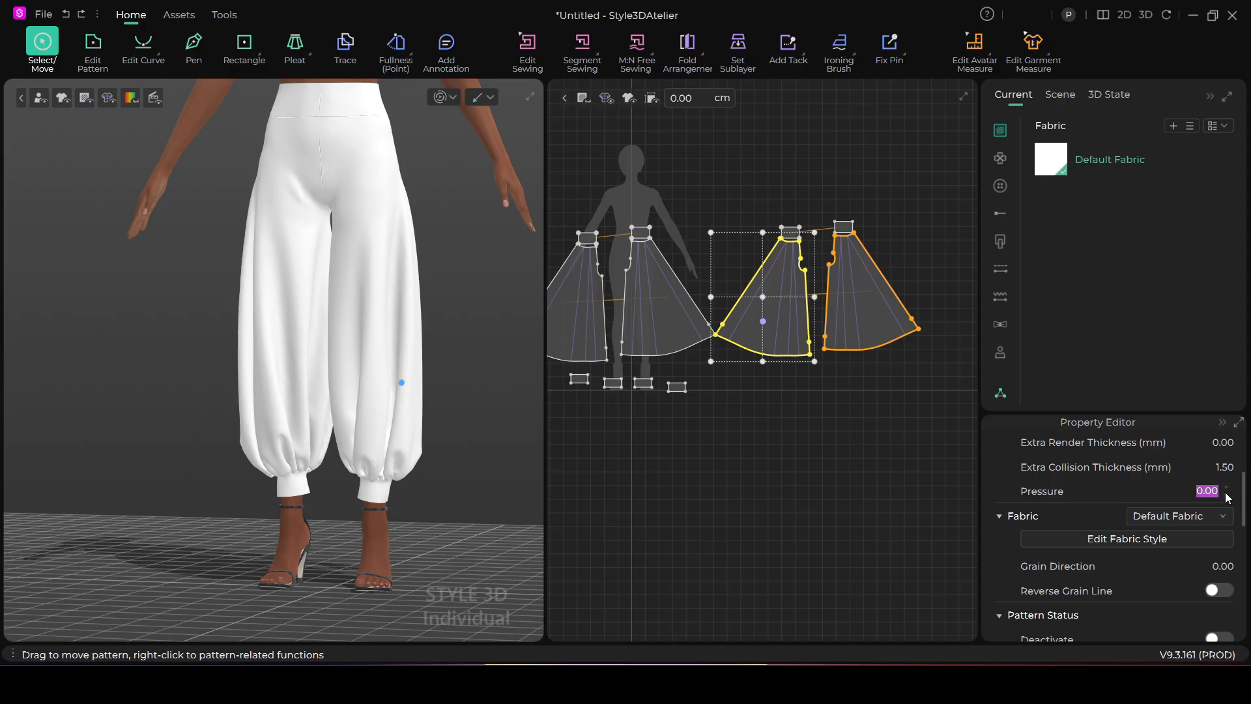
click(1228, 497)
click(1225, 496)
Simulate the trousers, pull the front legs to settle the folds, and stop the simulation.
click(441, 97)
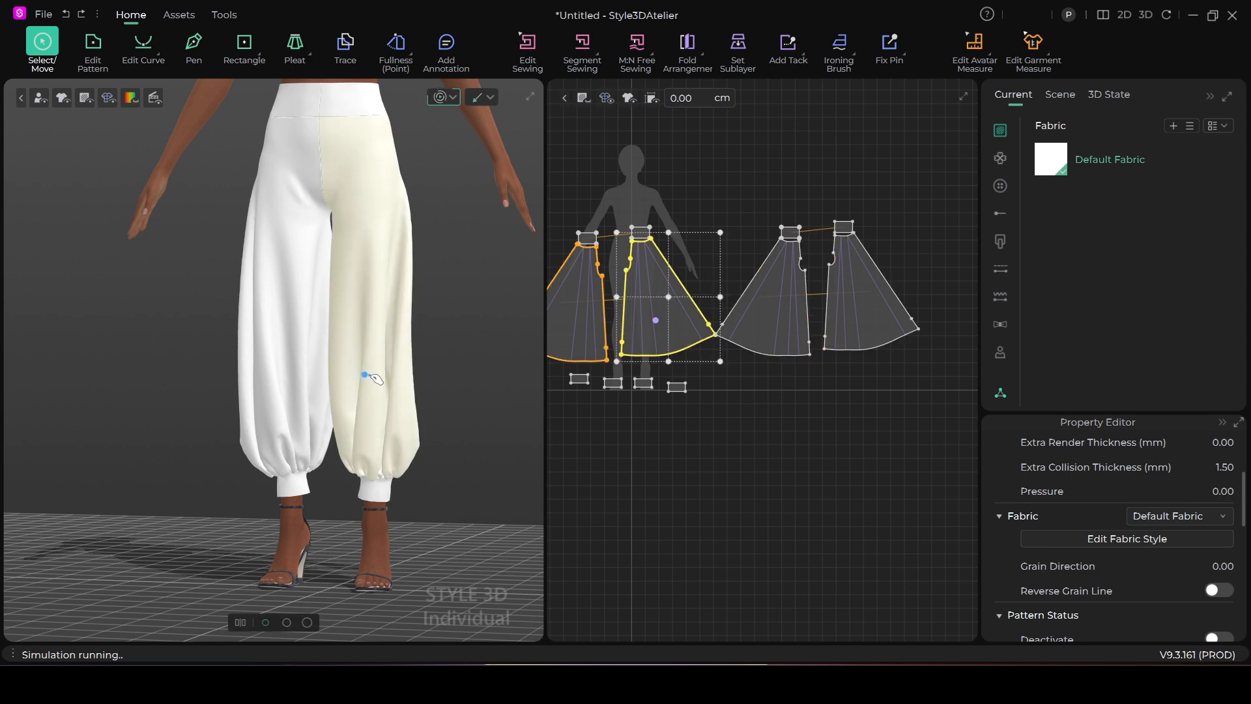
click(259, 361)
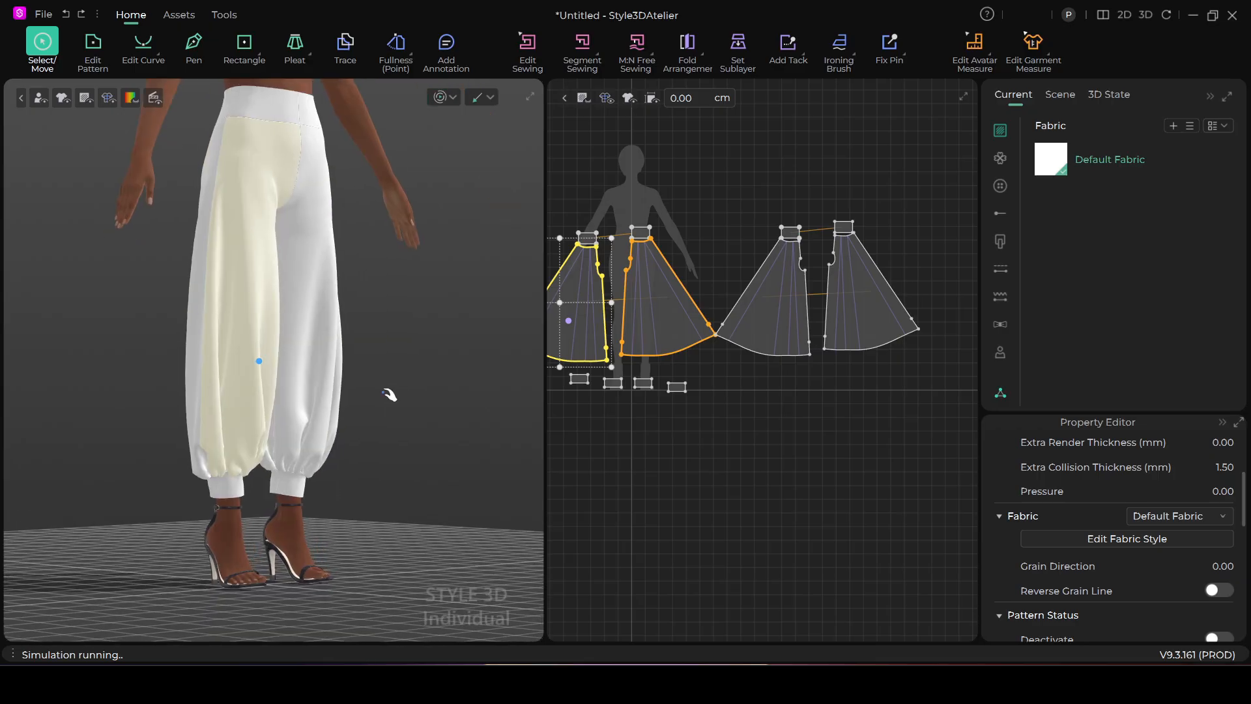
scroll(381, 369, up, 3)
click(448, 349)
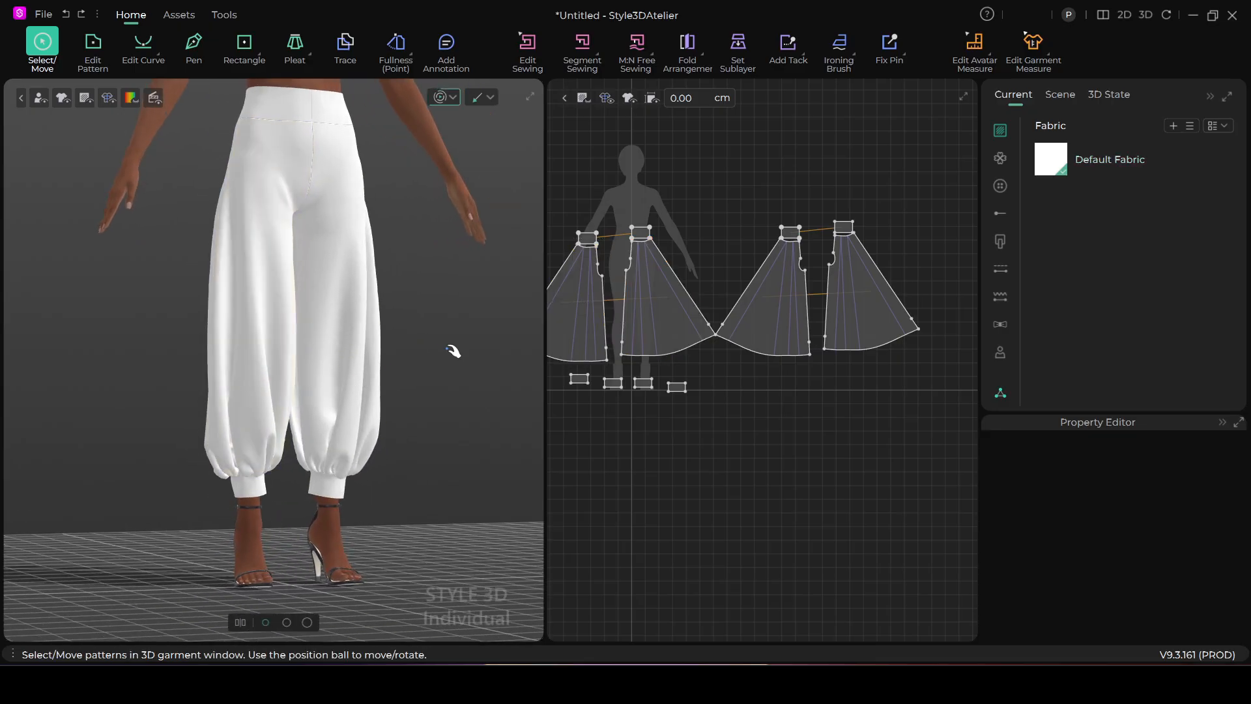
right_drag(452, 349, 420, 358)
scroll(647, 379, down, 5)
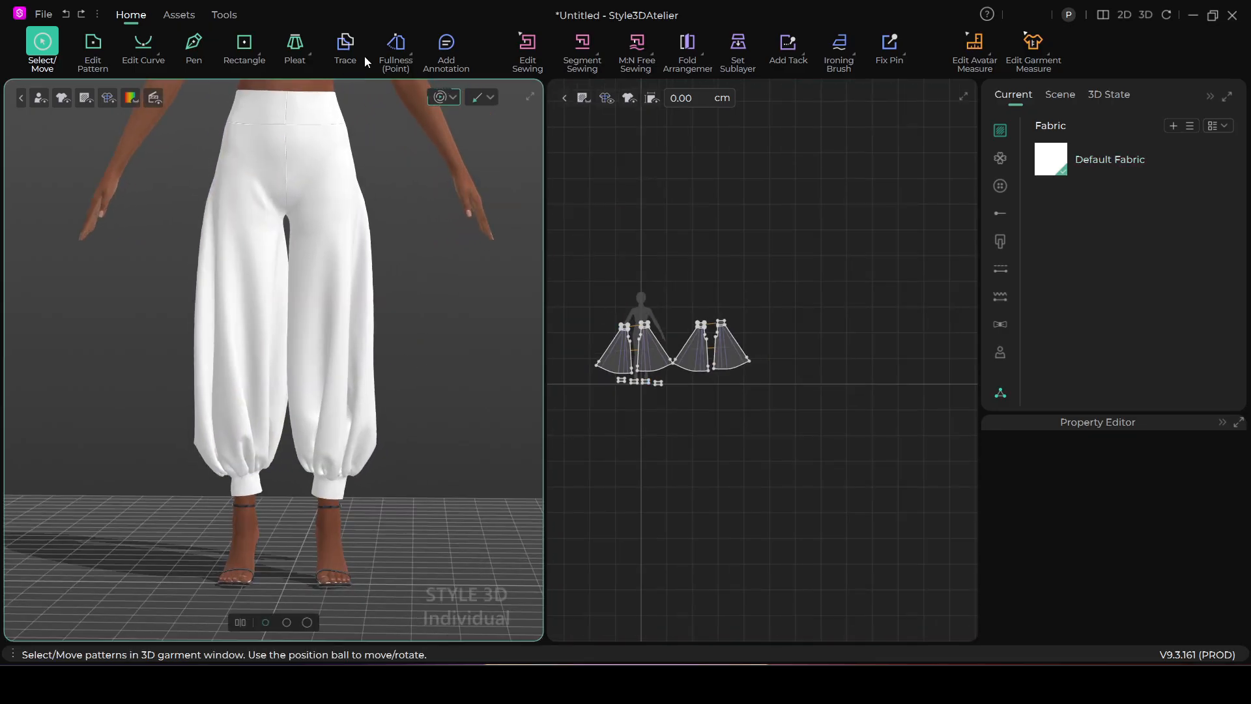
click(440, 97)
Select all four leg patterns and set their pressure to -5.
scroll(638, 313, up, 5)
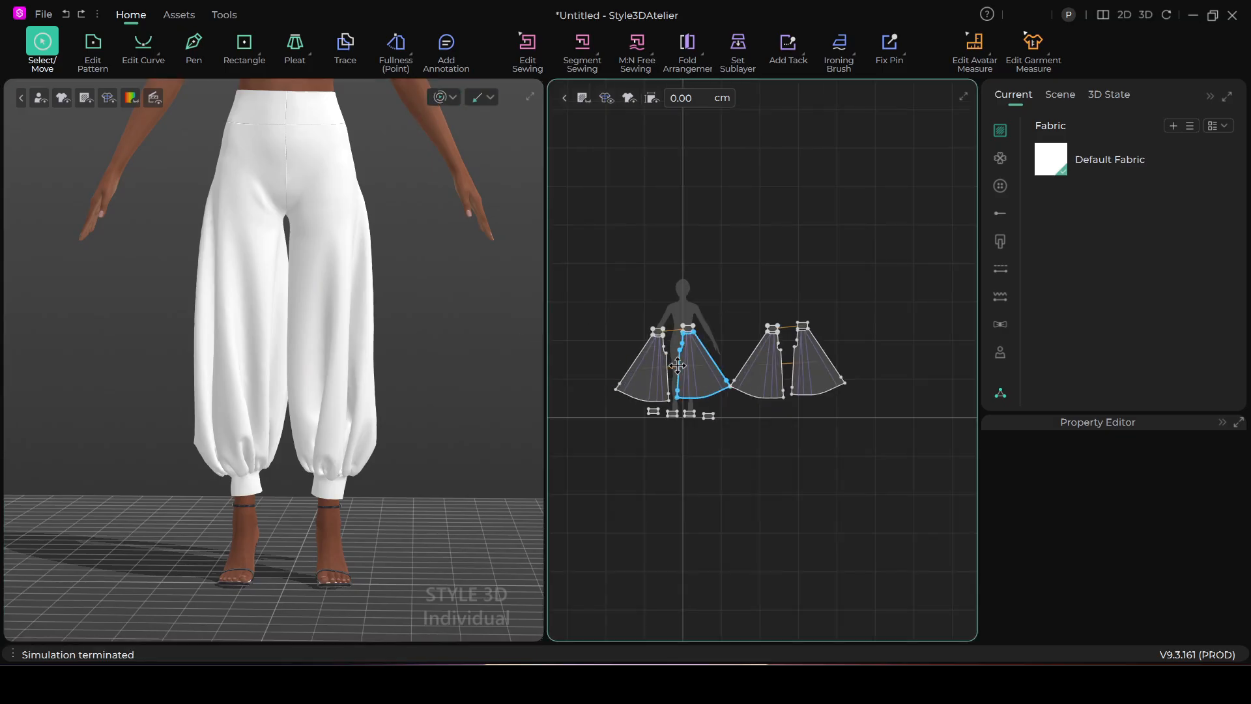
middle_drag(635, 308, 613, 262)
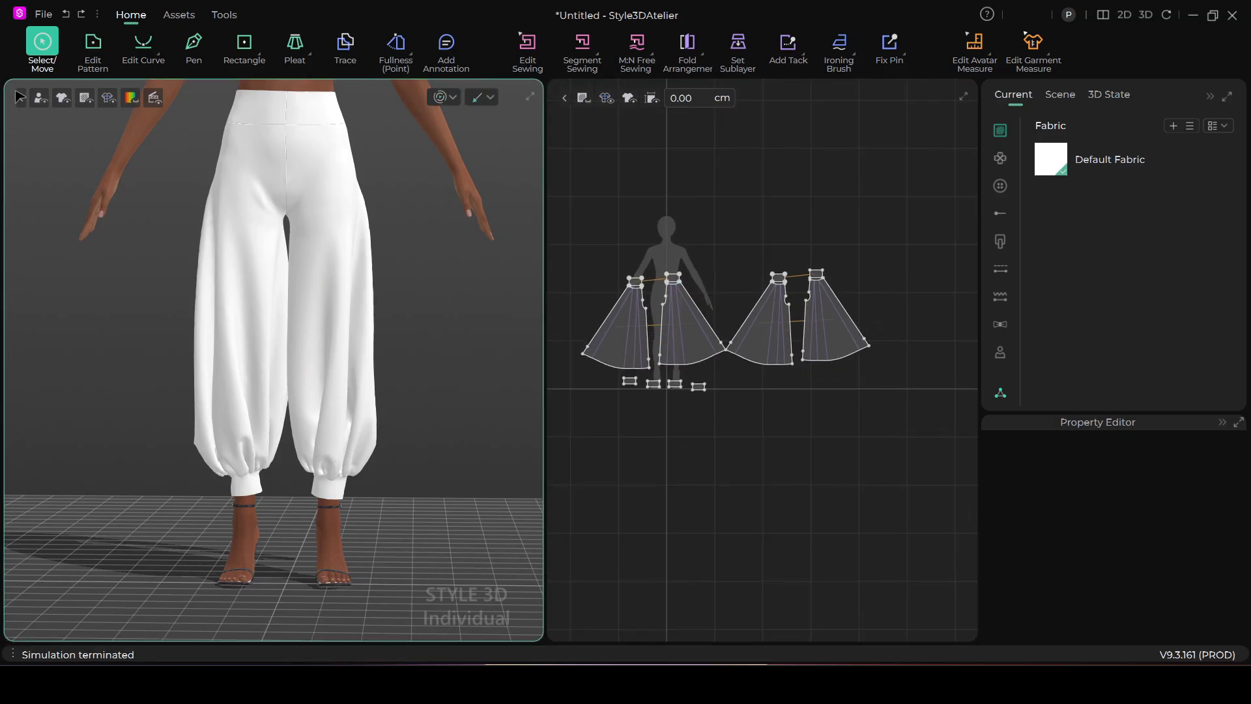
click(629, 328)
shift+click(707, 338)
shift+click(765, 337)
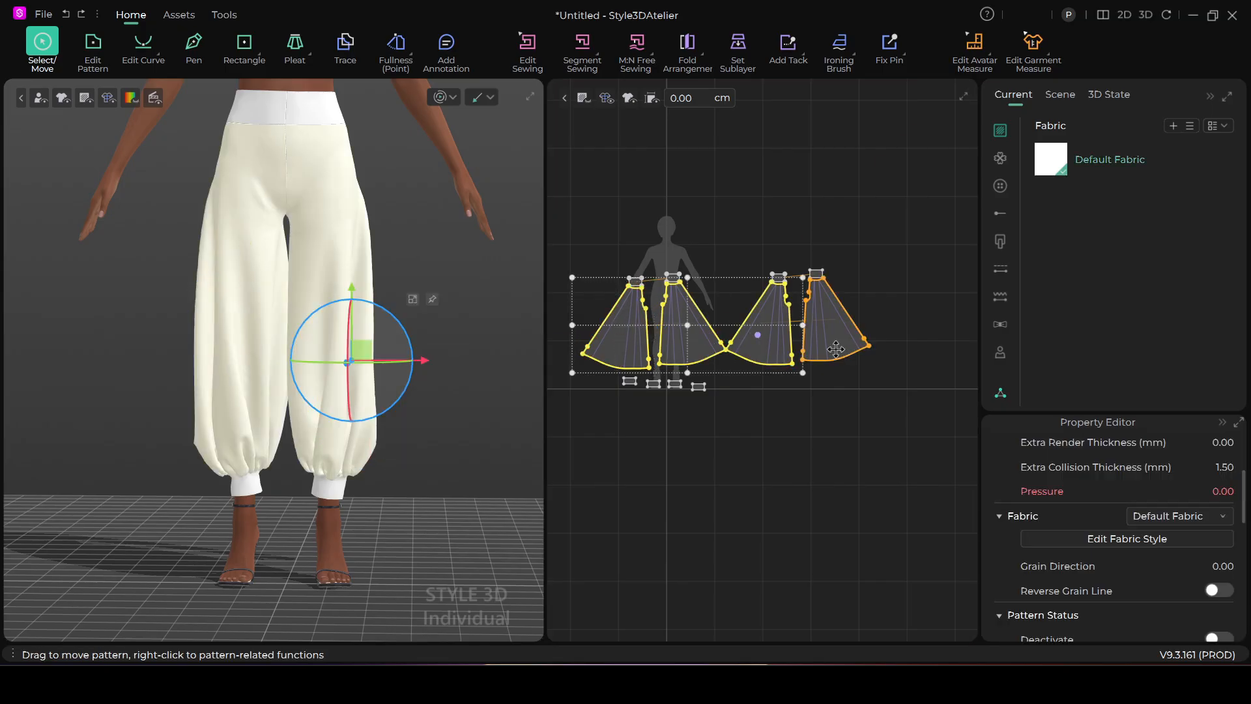
shift+click(849, 341)
click(1228, 493)
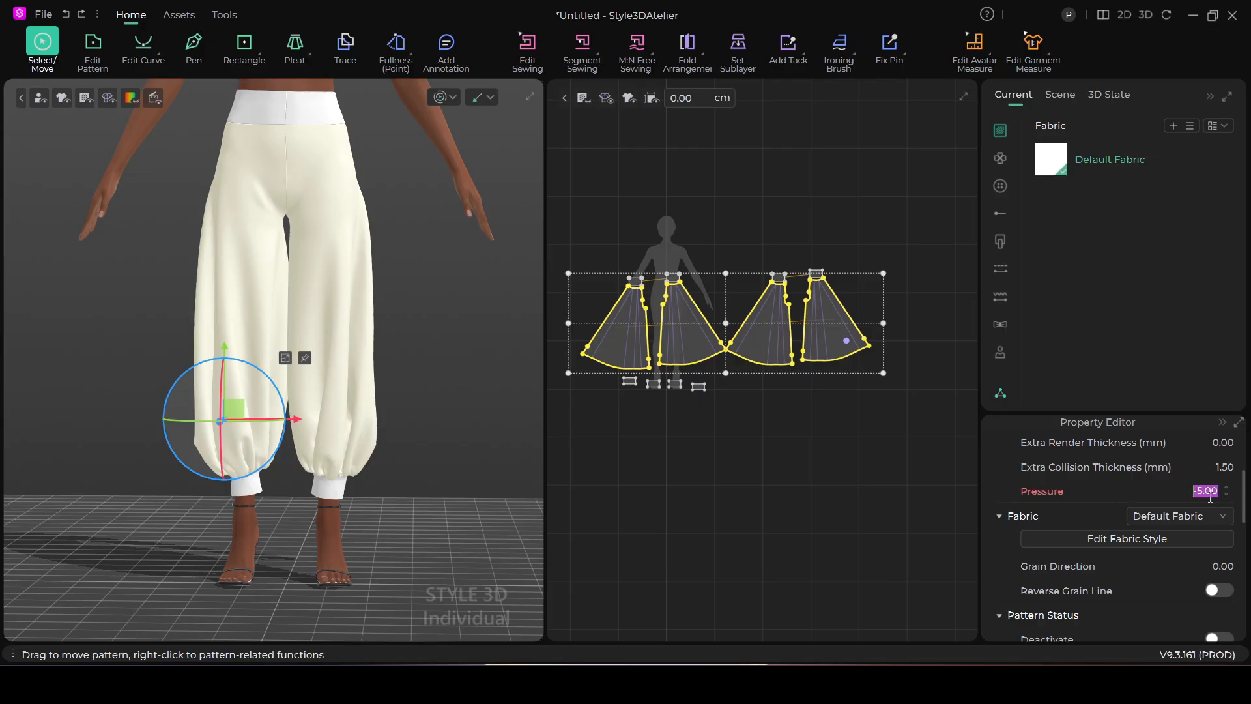
Run the simulation and pull the front and back legs from several sides to see how the fabric drapes under negative pressure.
click(435, 97)
drag(242, 359, 185, 354)
drag(273, 390, 303, 405)
drag(365, 308, 313, 300)
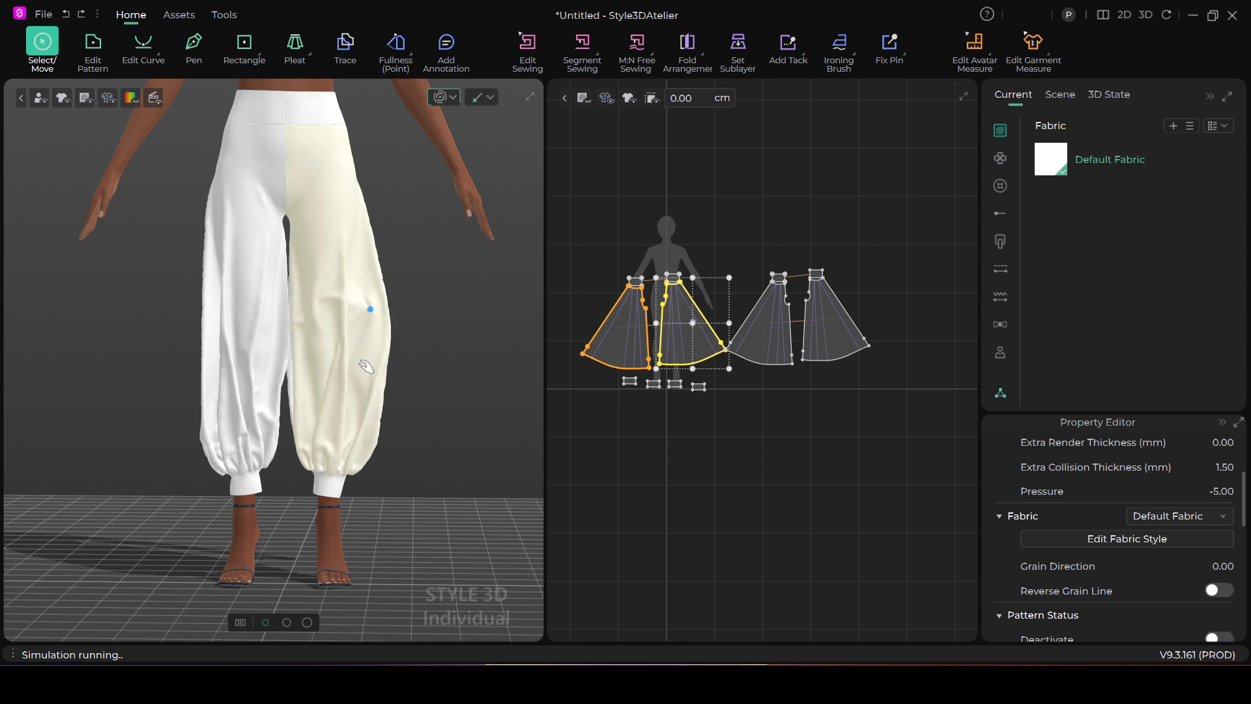
scroll(363, 399, down, 3)
right_drag(331, 384, 413, 377)
click(346, 365)
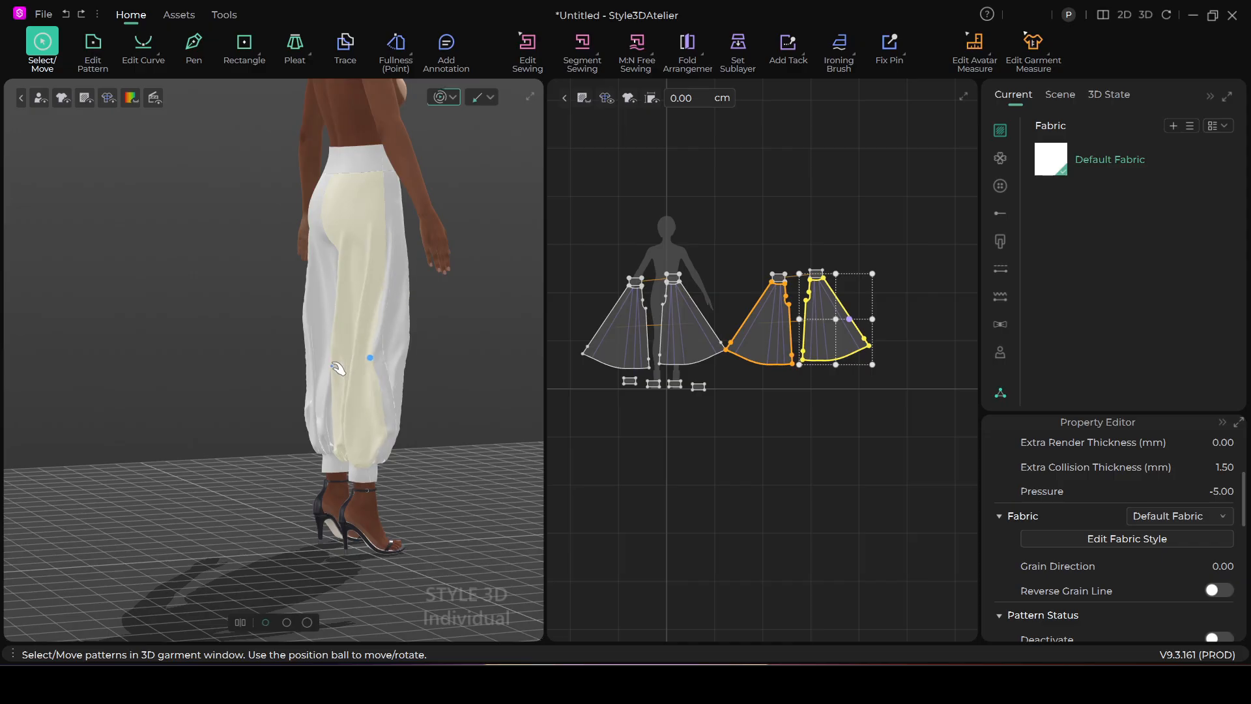
click(307, 364)
right_drag(396, 367, 326, 395)
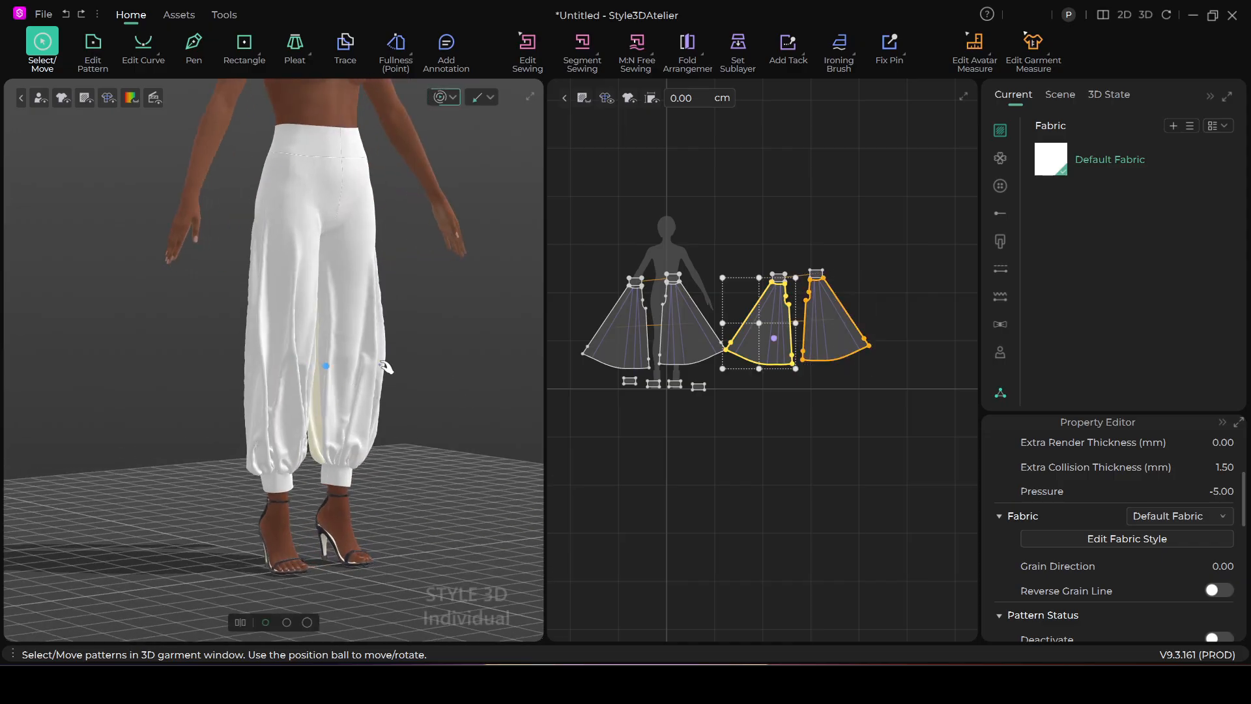
scroll(386, 367, up, 4)
click(421, 346)
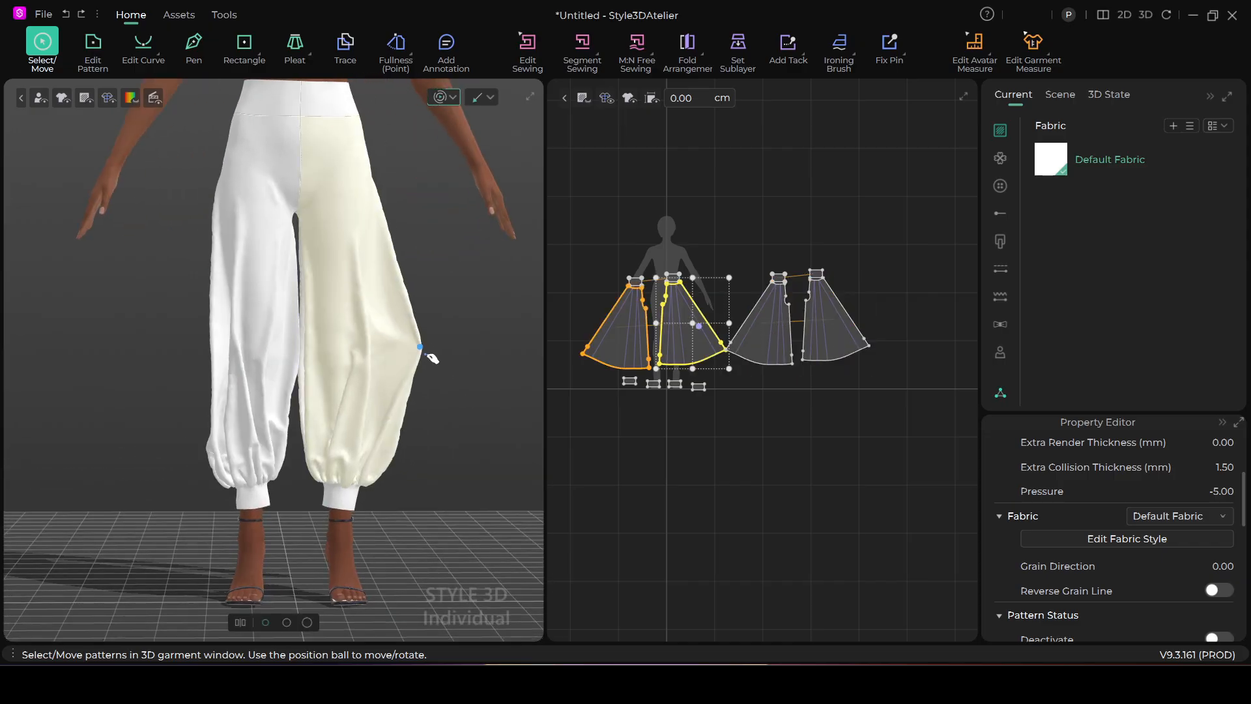
click(292, 350)
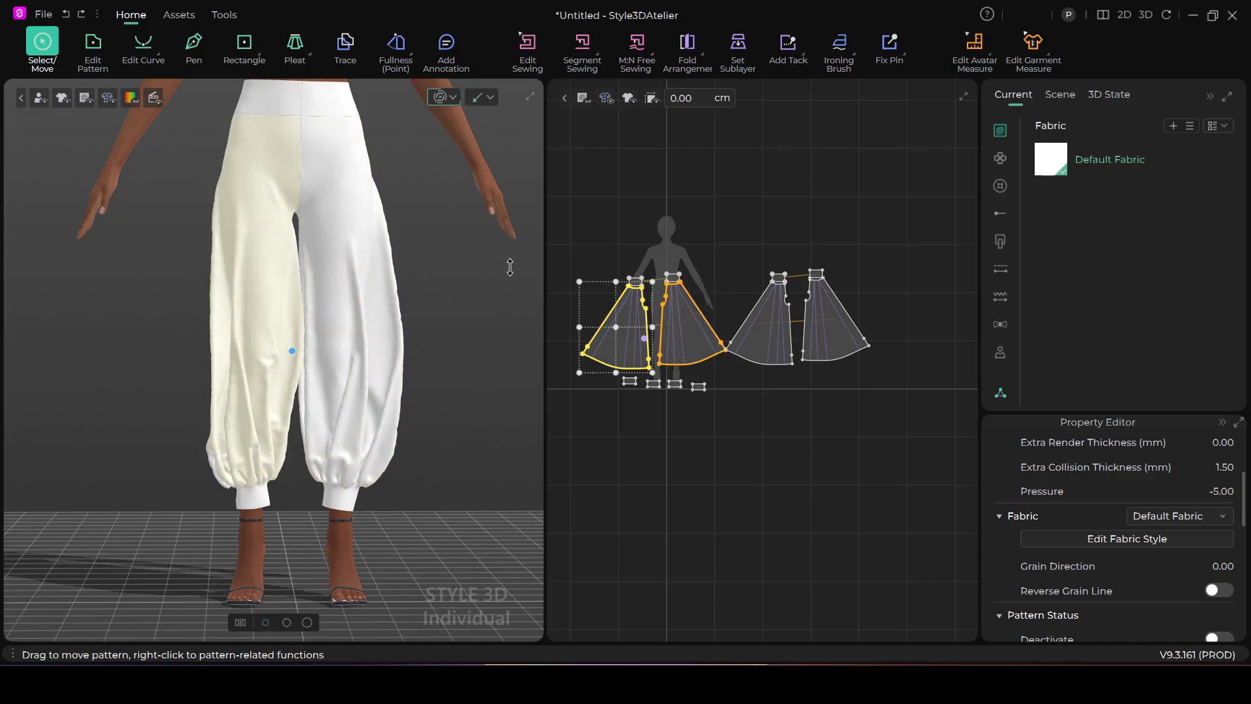
Select all four leg patterns and set their pressure to 0 while the simulation runs.
scroll(723, 391, up, 3)
click(655, 178)
scroll(657, 189, down, 2)
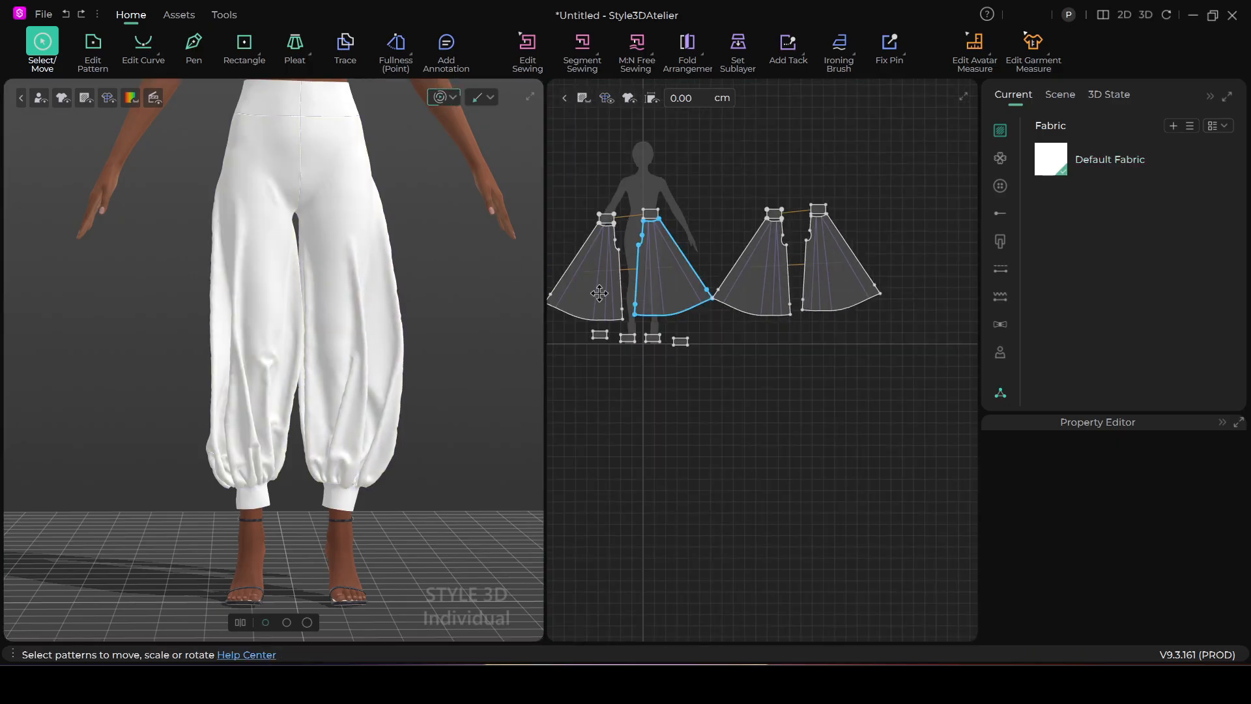
click(598, 292)
shift+click(771, 273)
shift+click(847, 275)
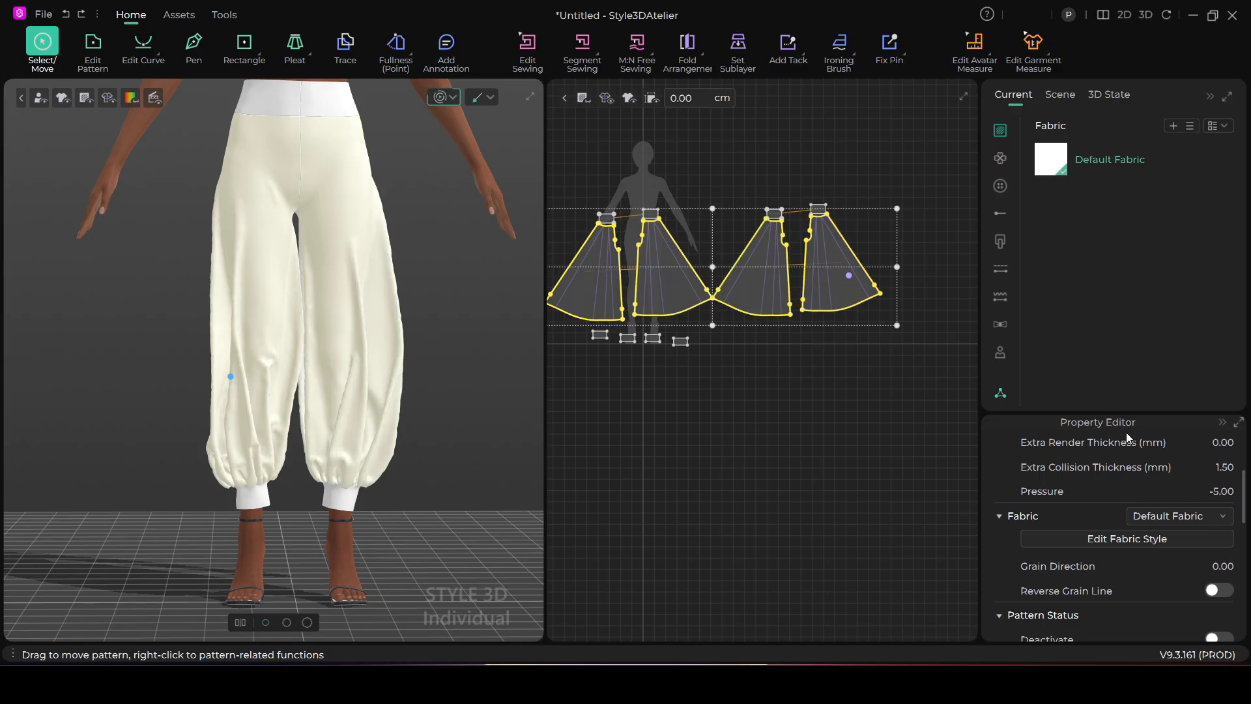
scroll(1139, 481, down, 3)
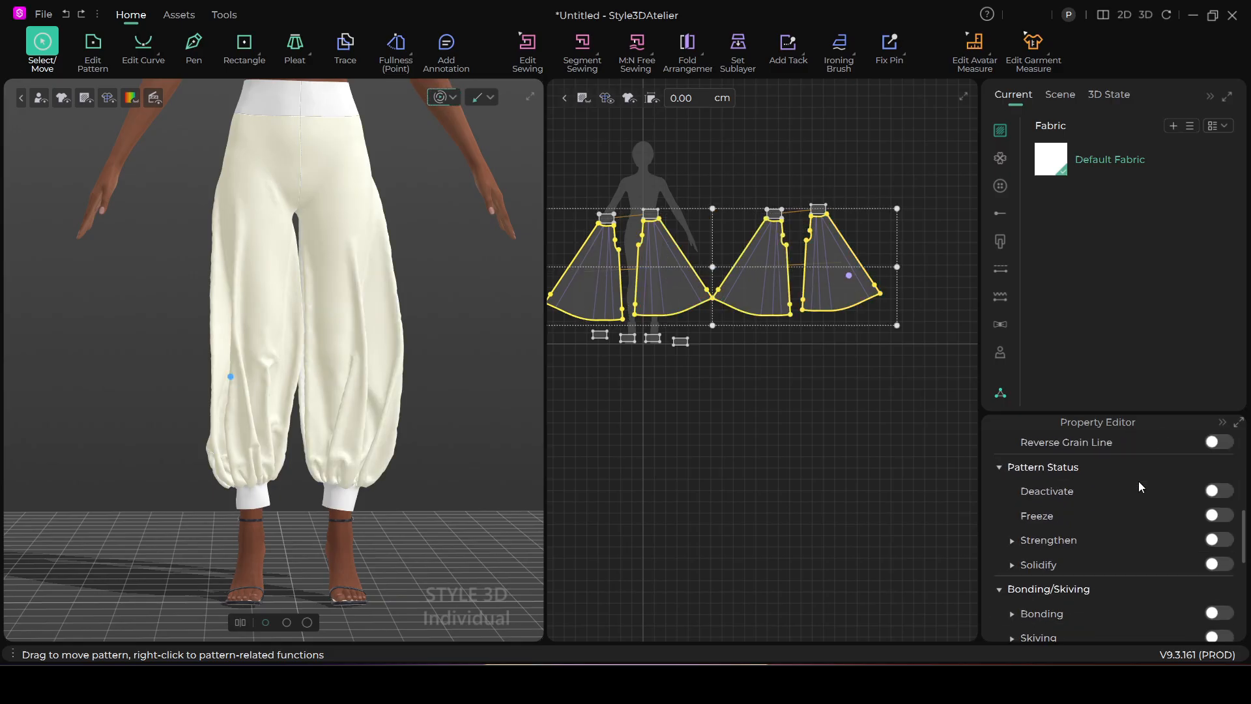
scroll(1144, 479, down, 2)
scroll(1090, 464, up, 8)
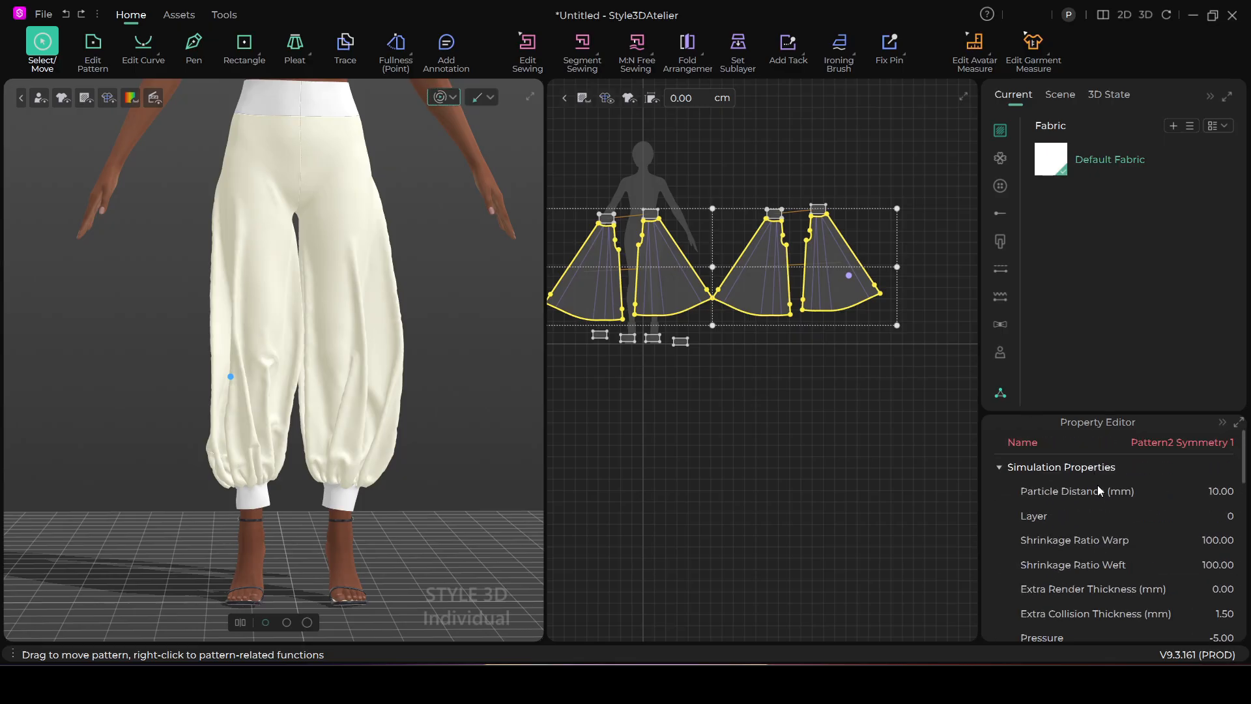
scroll(1121, 521, down, 3)
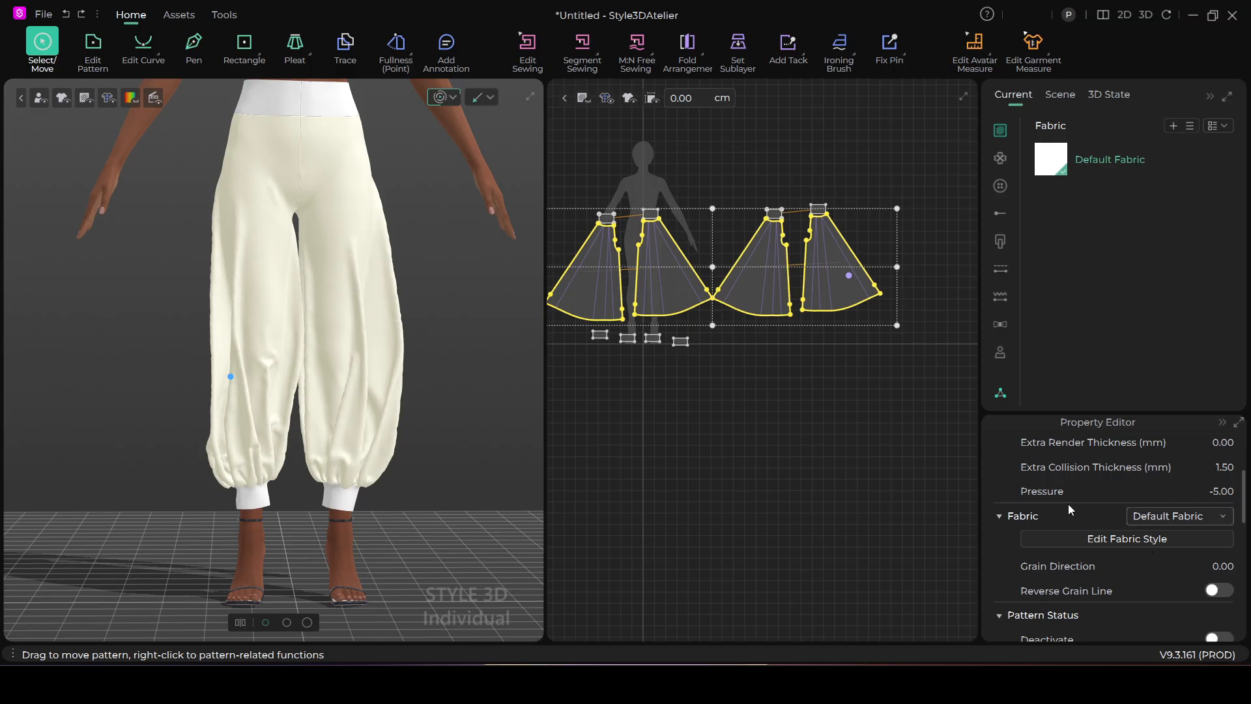
click(1231, 493)
click(1229, 497)
click(1228, 489)
click(1228, 488)
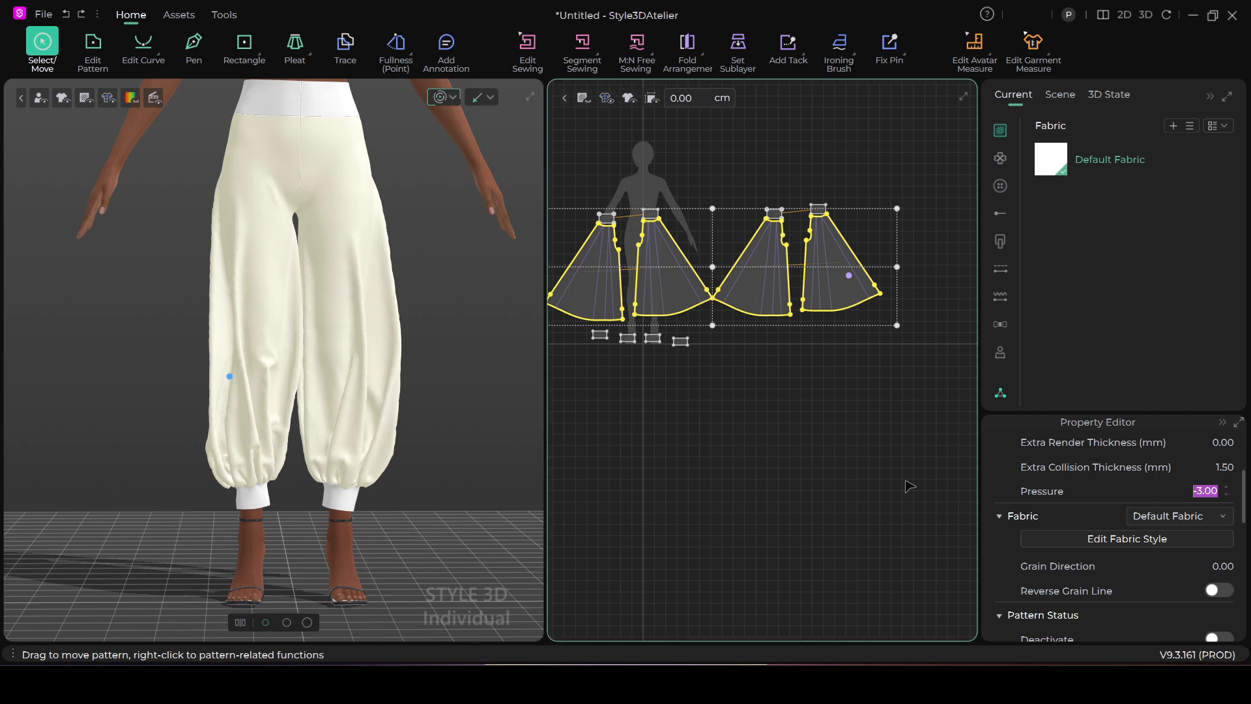
Pull both front legs to smooth their folds and stop the simulation.
click(275, 354)
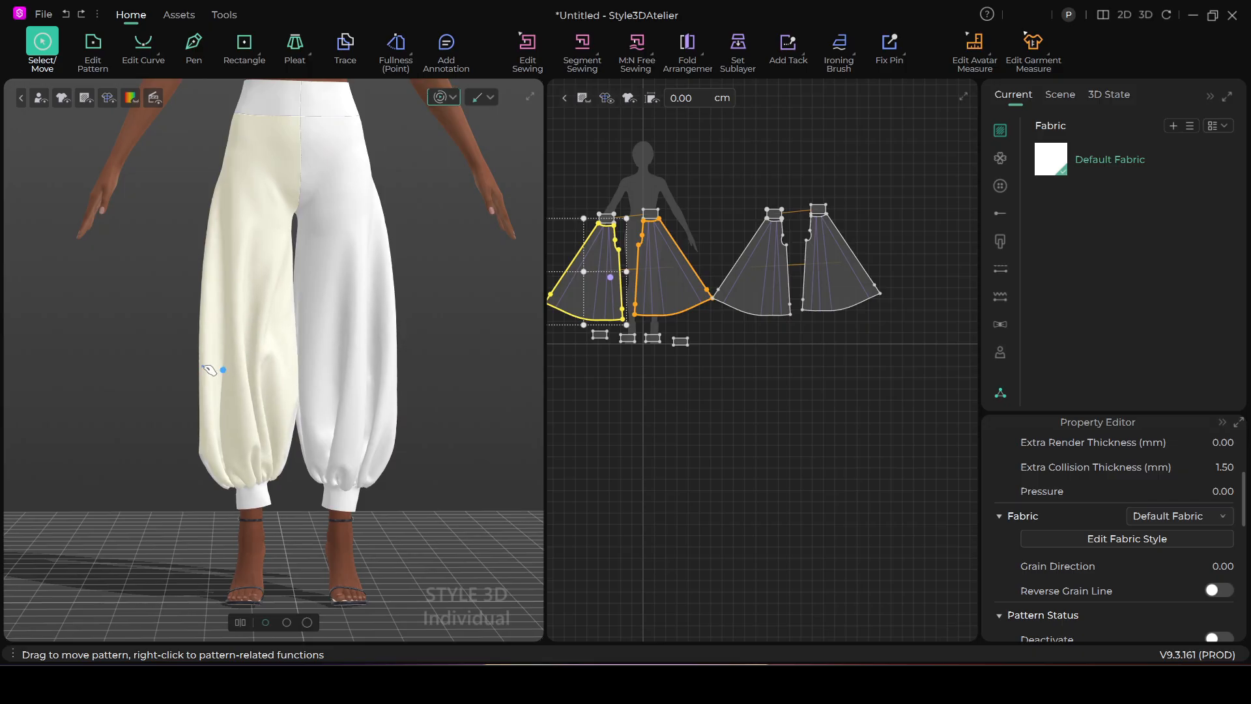
click(384, 370)
right_drag(363, 400, 328, 307)
drag(323, 305, 292, 314)
click(267, 320)
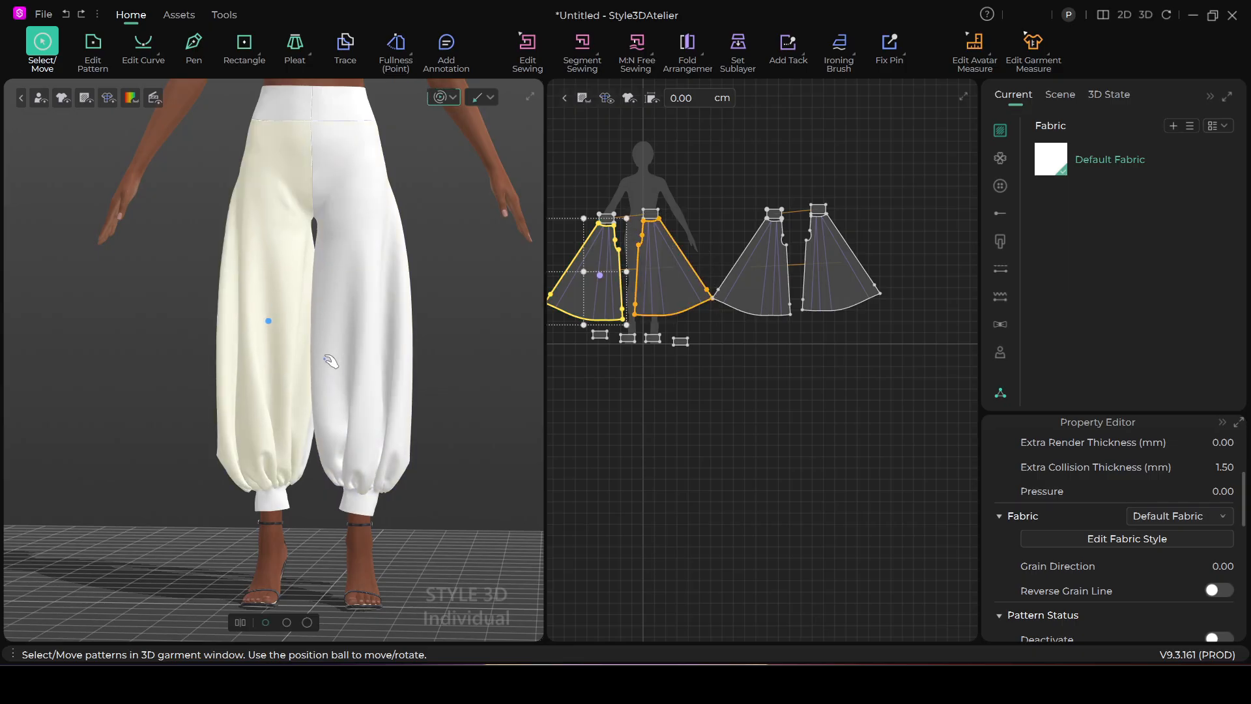
click(441, 100)
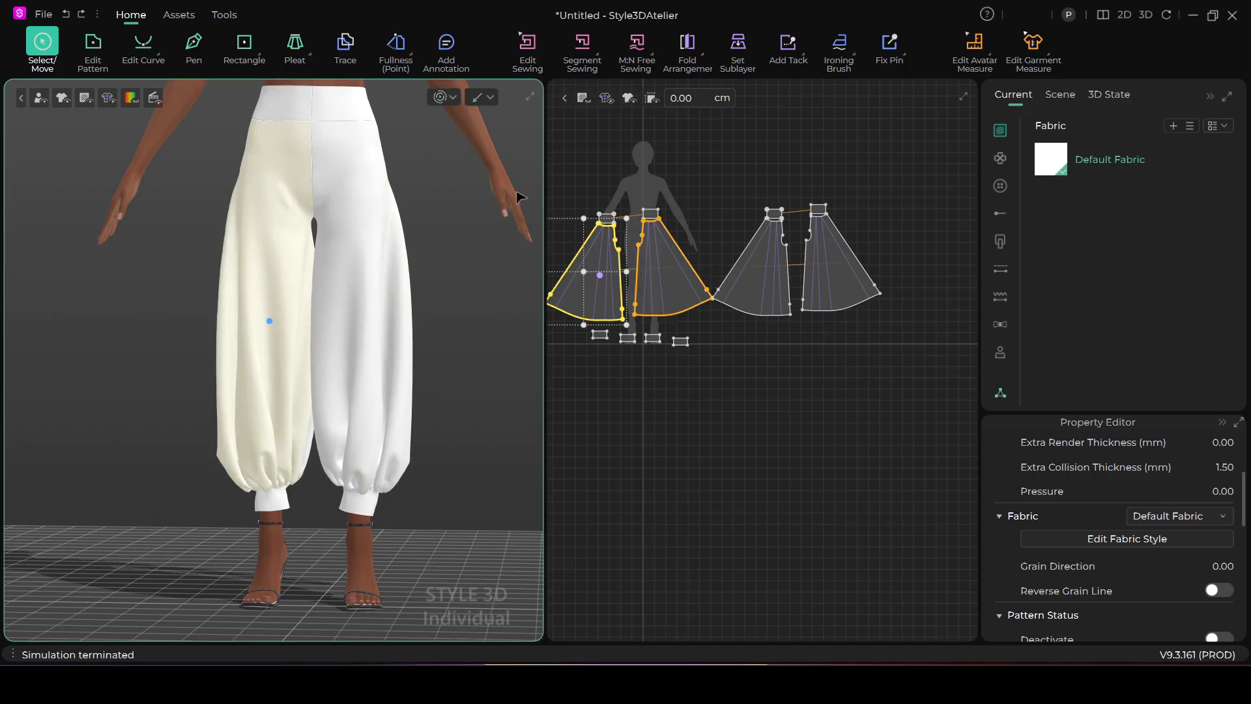
Select all four leg patterns and set their weft shrinkage ratio to 120.
scroll(697, 438, down, 1)
scroll(694, 437, up, 1)
middle_drag(707, 450, 722, 478)
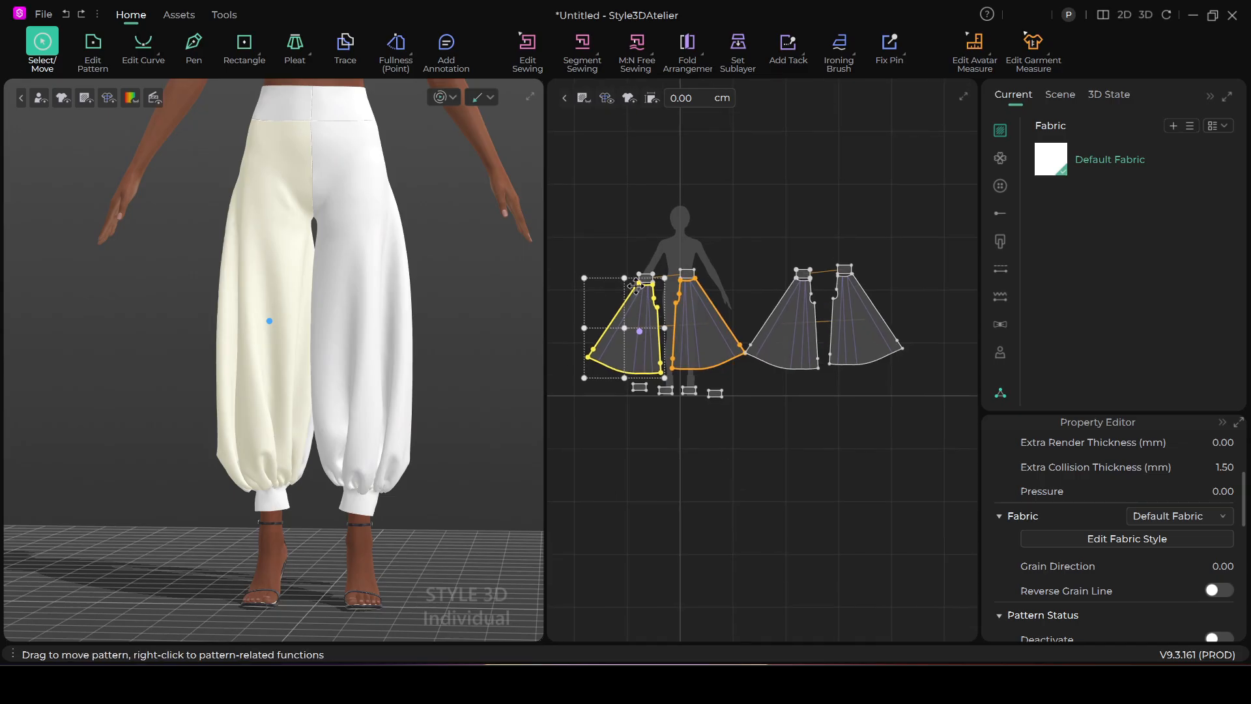
click(652, 202)
click(638, 340)
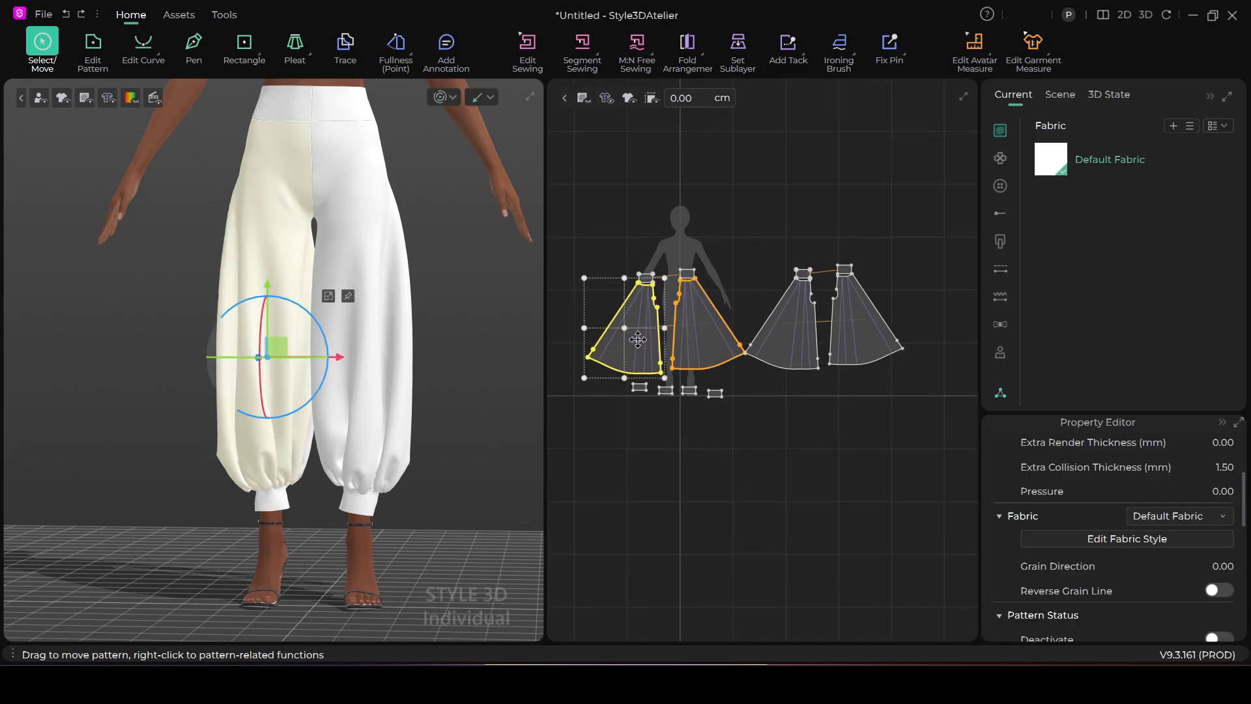
shift+click(711, 341)
shift+click(799, 340)
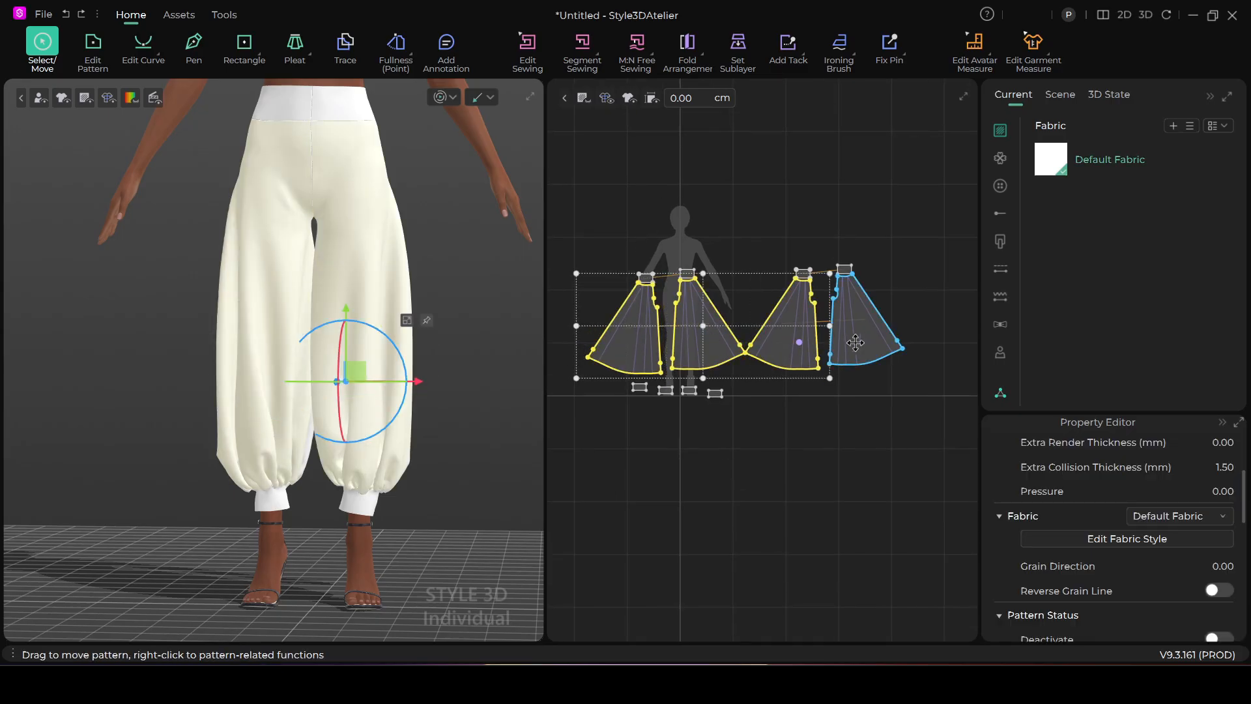
shift+click(872, 340)
scroll(1056, 462, down, 2)
scroll(1067, 456, up, 5)
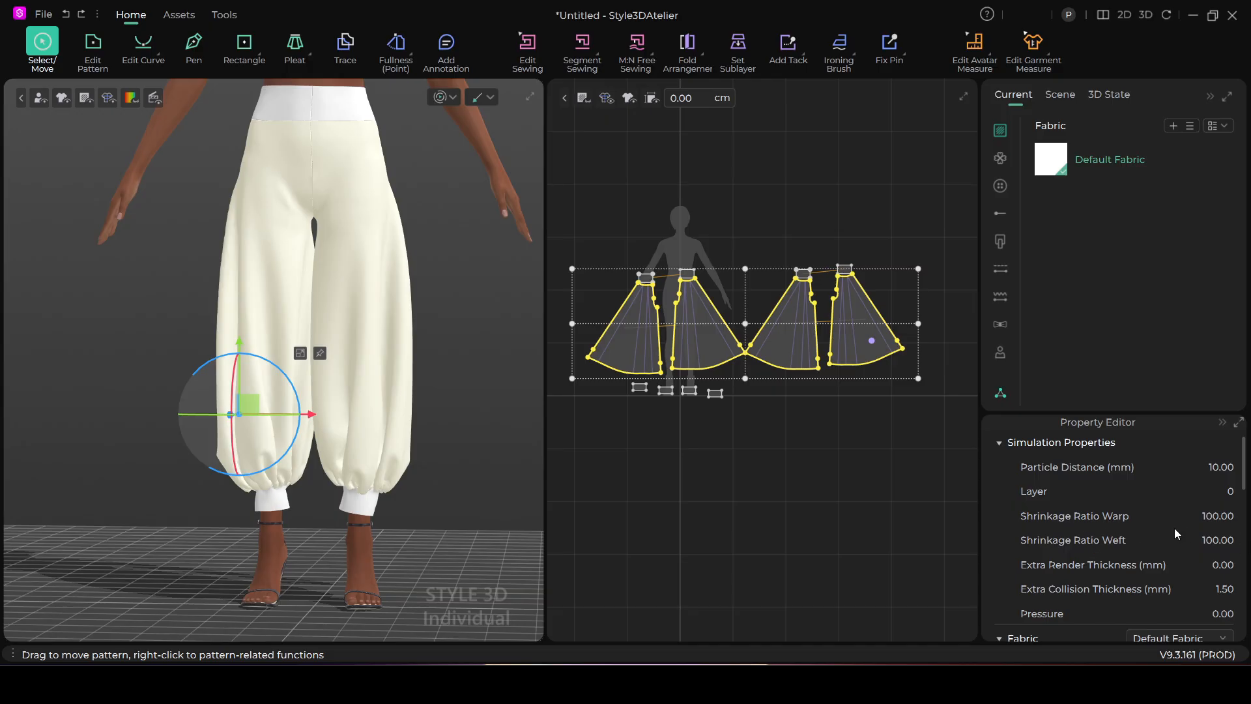
click(1217, 541)
text(120)
key(Return)
Simulate the widened trousers and pull both front ankle cuffs into place.
key(space)
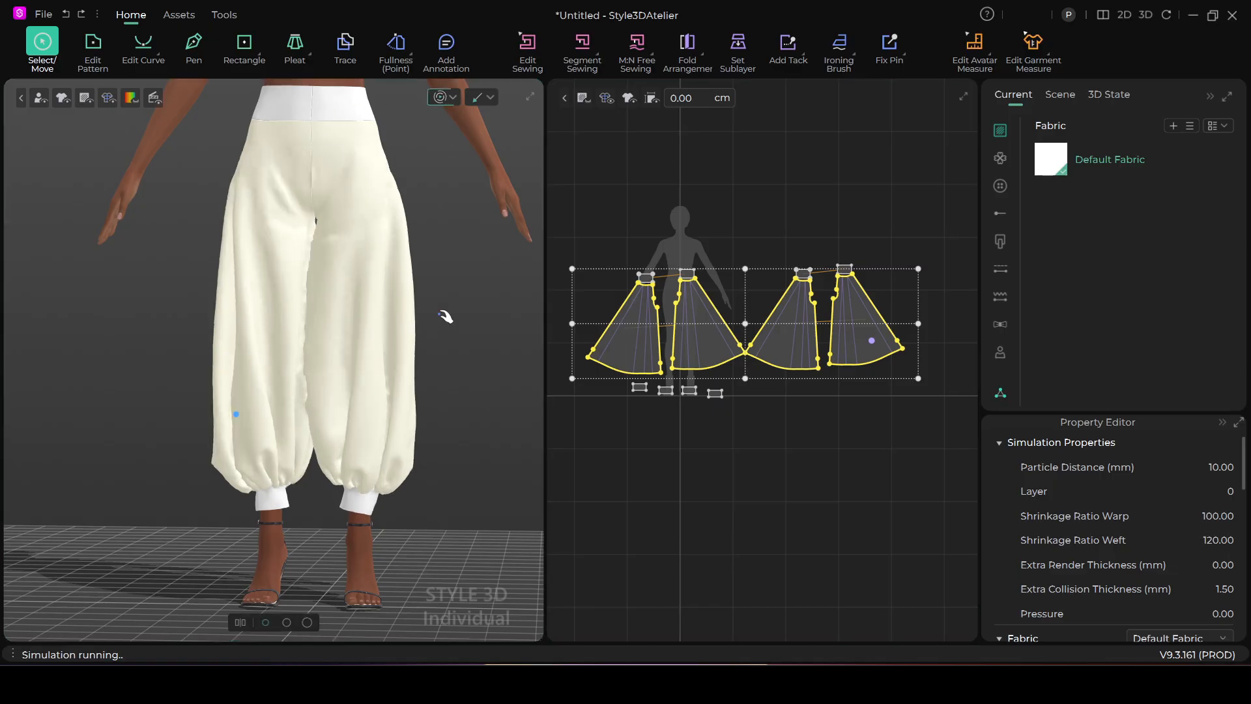
scroll(439, 345, down, 2)
right_drag(439, 364, 459, 370)
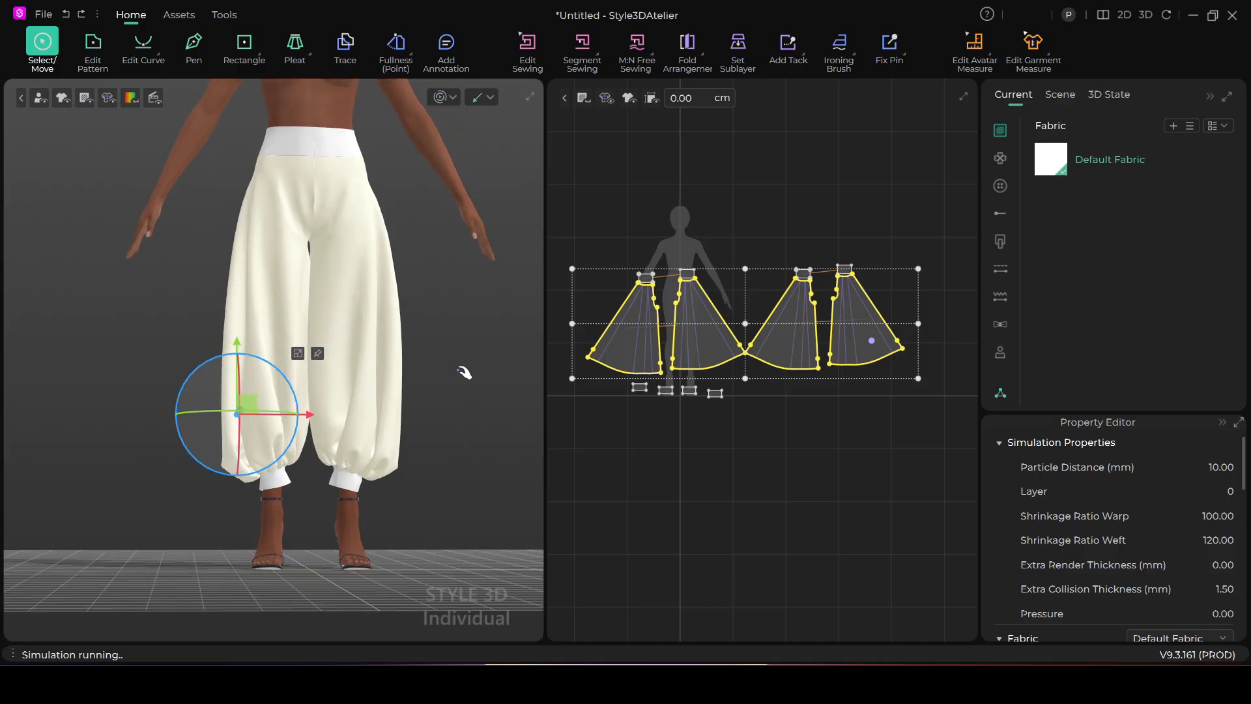
click(340, 483)
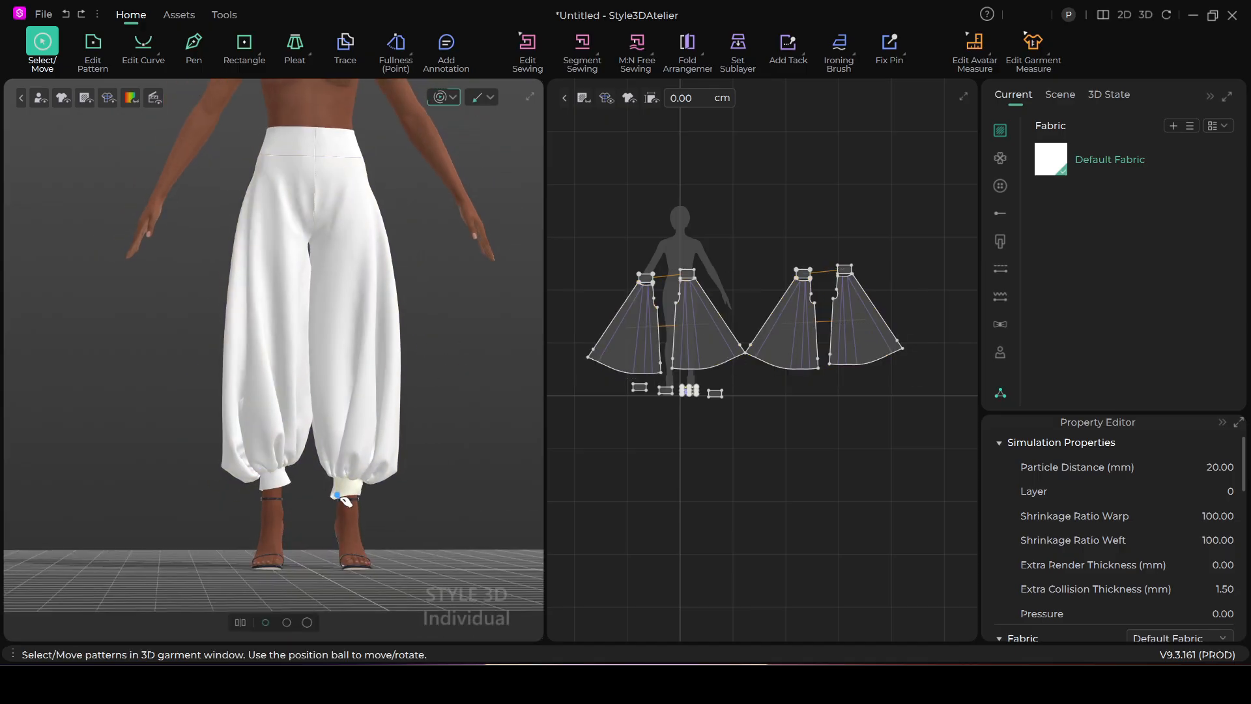
click(286, 481)
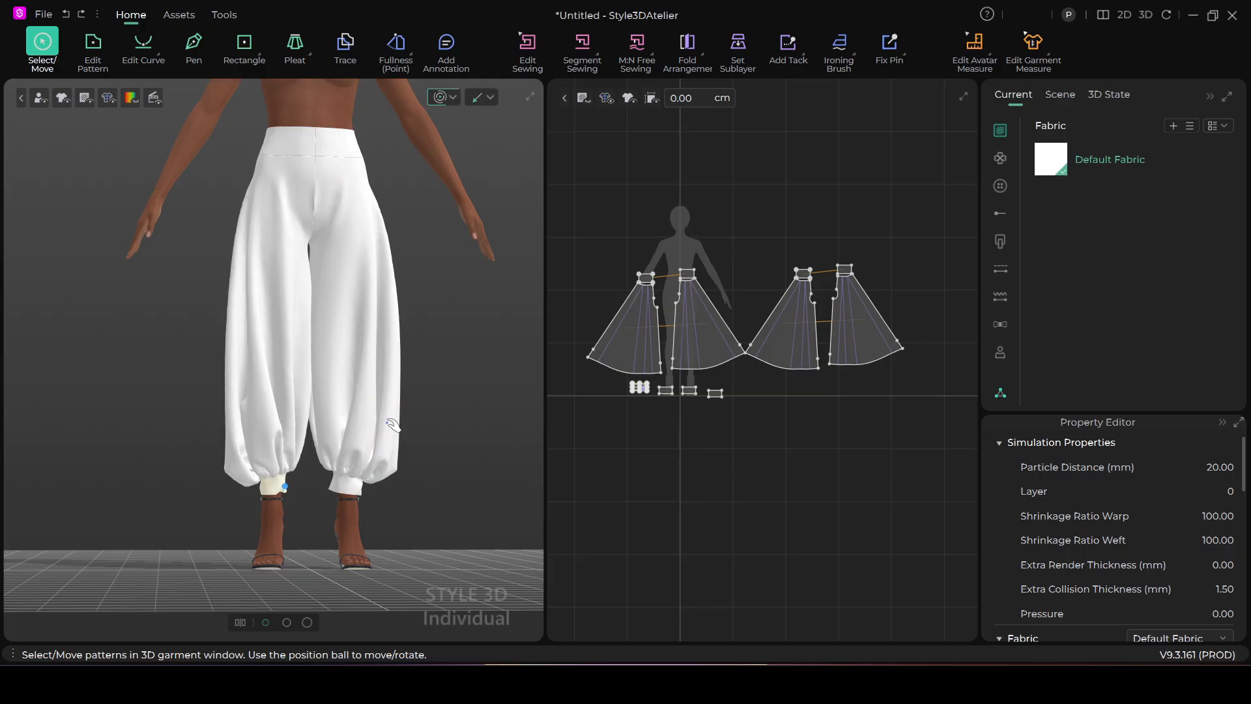
scroll(475, 285, up, 1)
mouse_move(433, 363)
right_down()
mouse_move(313, 383)
mouse_move(148, 352)
mouse_move(413, 374)
right_up()
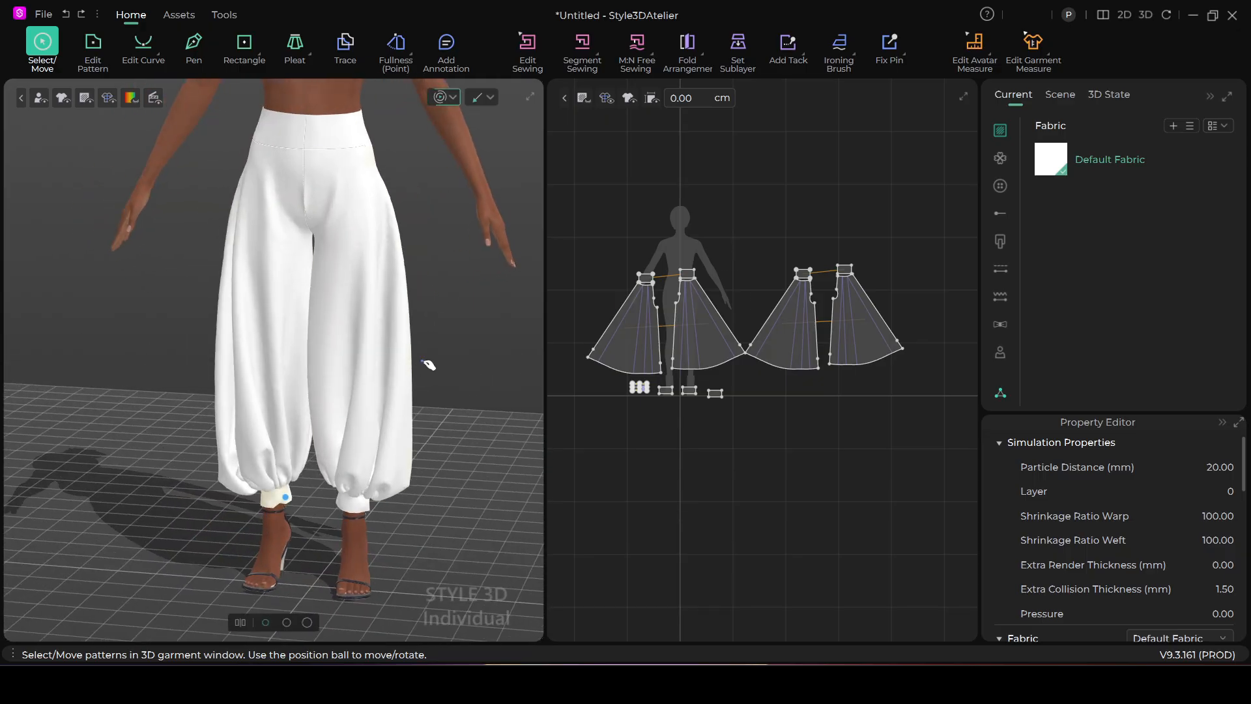
Pull the front leg and ankle cuff on the avatar's right side to settle the gathered folds.
click(428, 362)
click(268, 389)
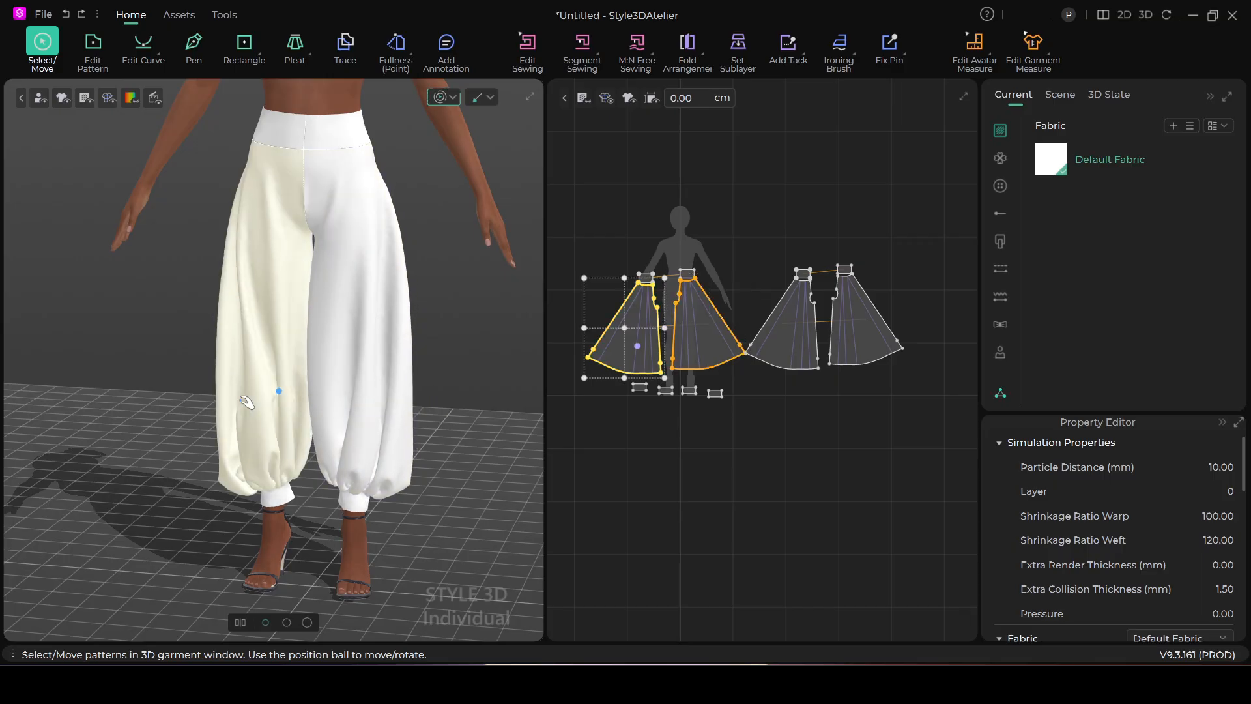
right_drag(286, 499, 300, 493)
click(264, 498)
mouse_move(236, 479)
mouse_down()
mouse_move(239, 446)
mouse_move(227, 456)
mouse_up()
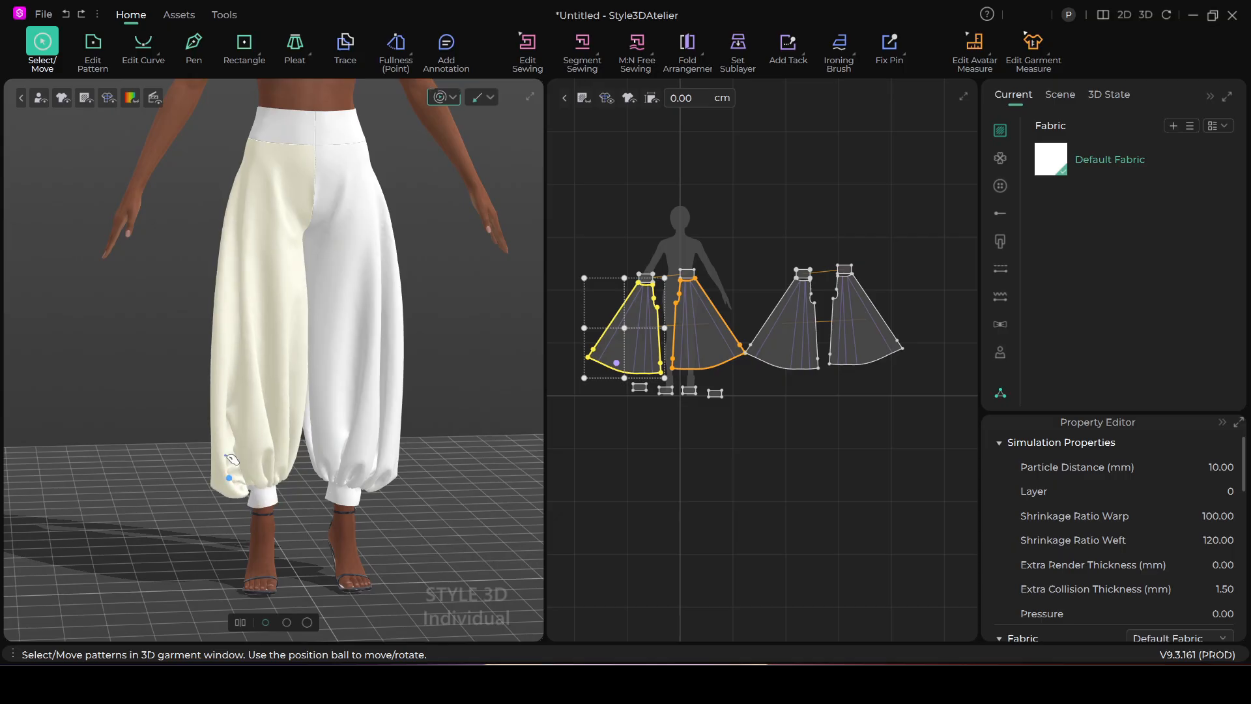
Pull both front legs to settle their folds and stop the simulation.
click(348, 330)
click(263, 354)
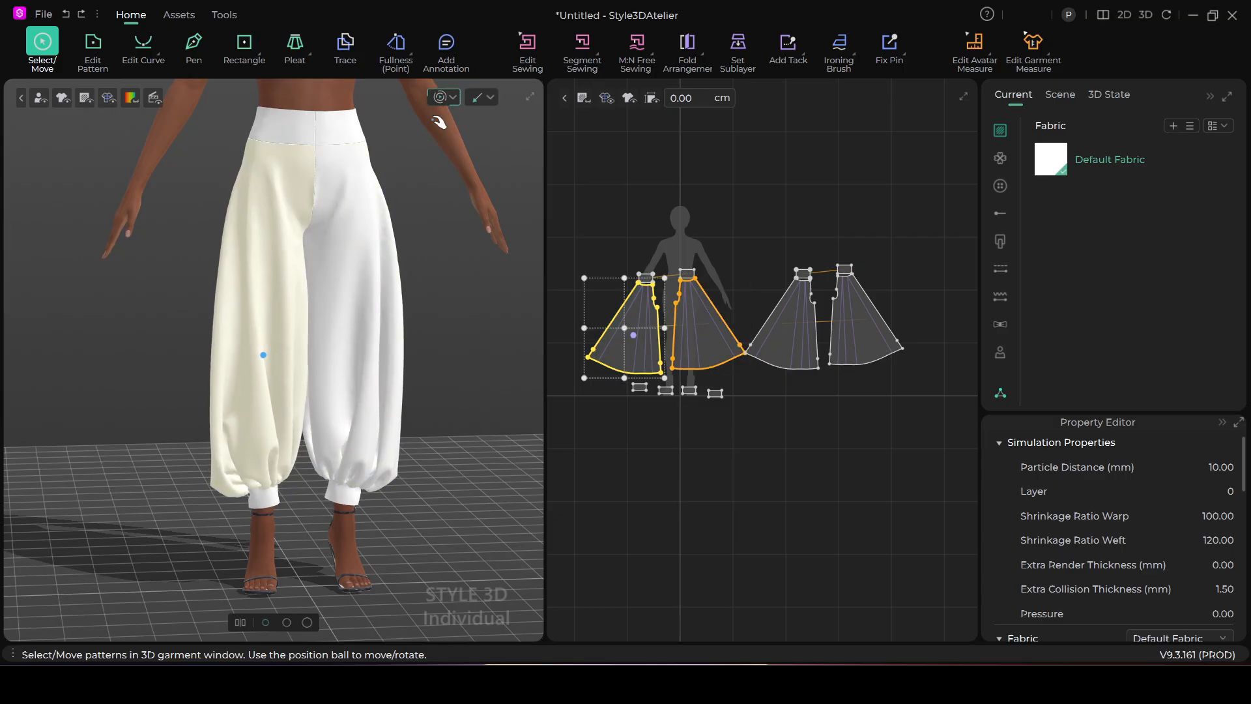
click(441, 97)
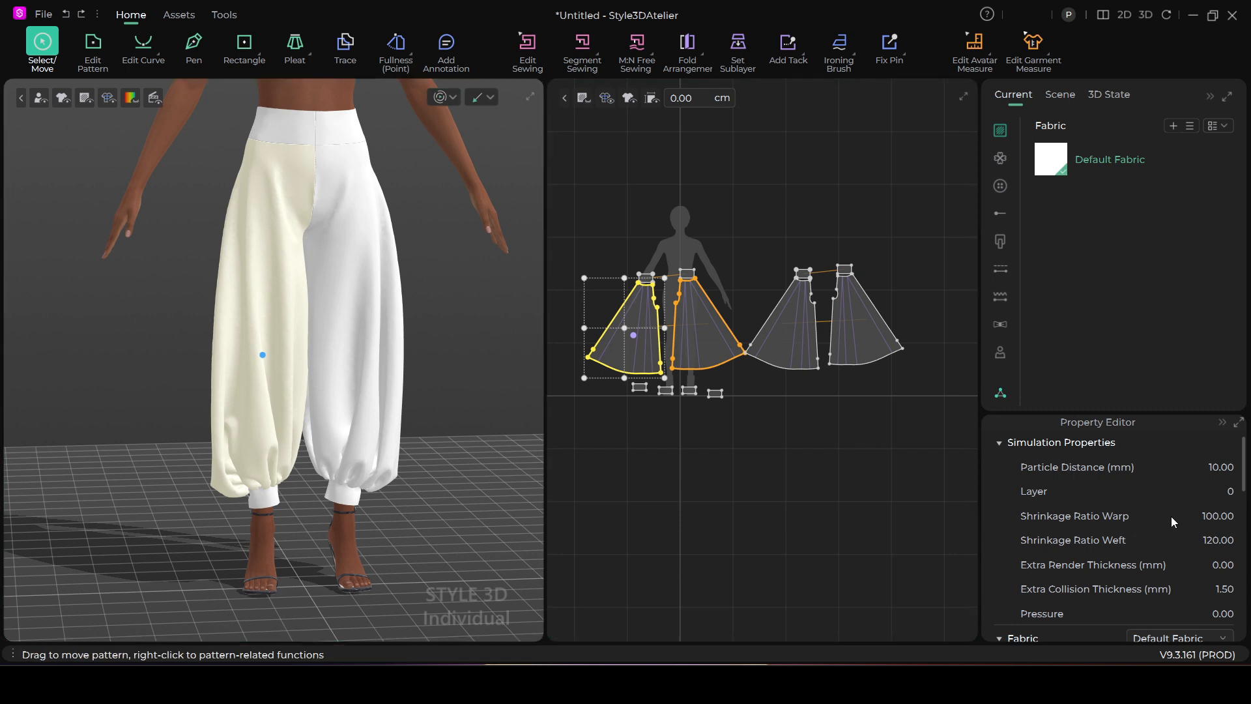
Set the front legs' warp shrinkage ratio to 90 and simulate the trousers.
click(1207, 520)
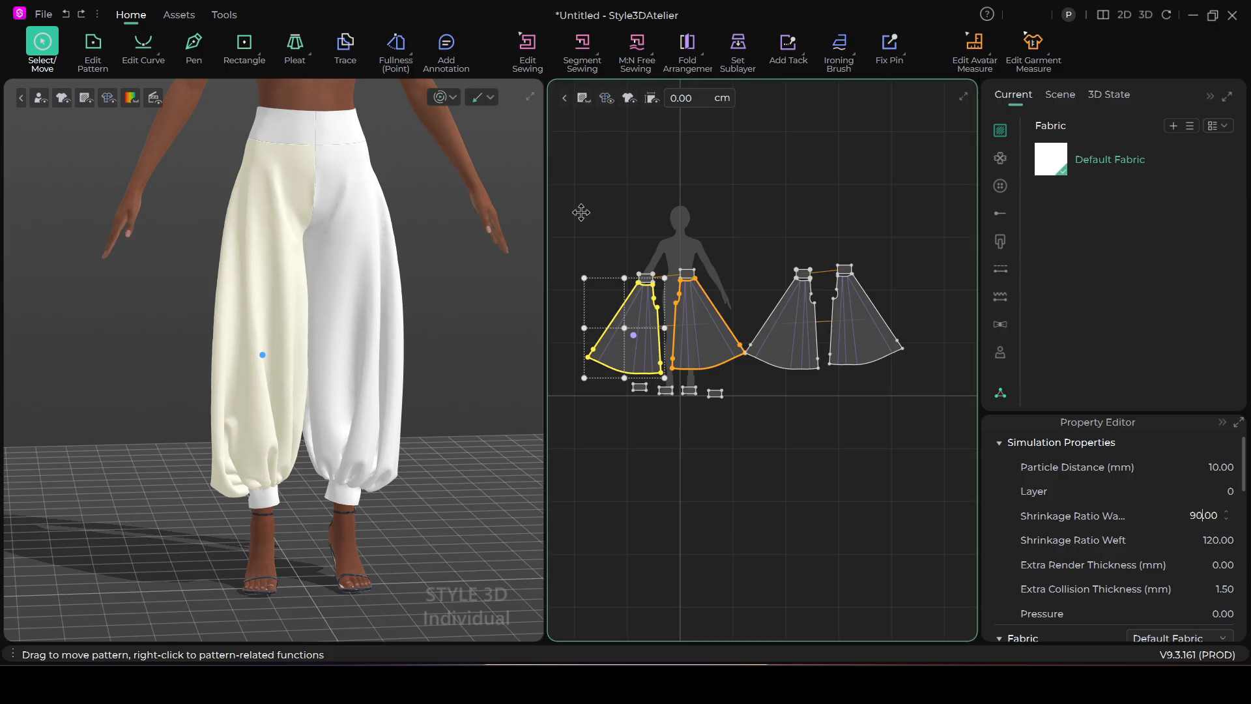
click(441, 99)
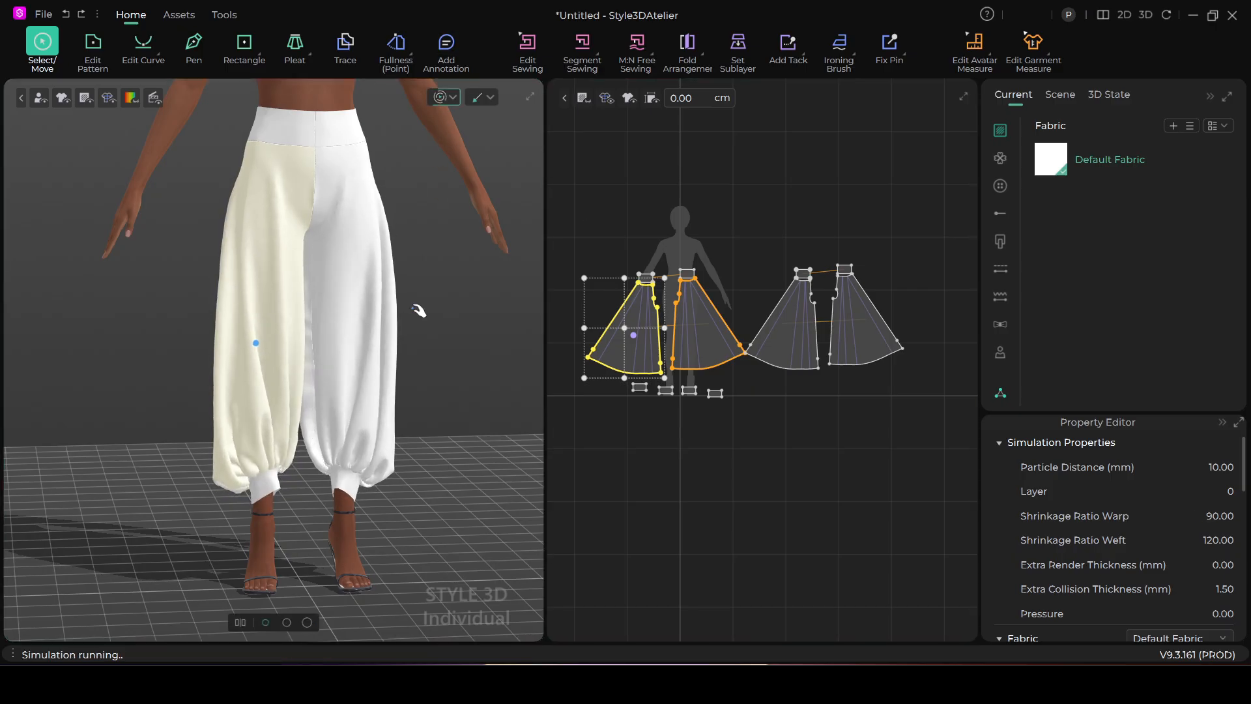
right_drag(439, 465, 384, 464)
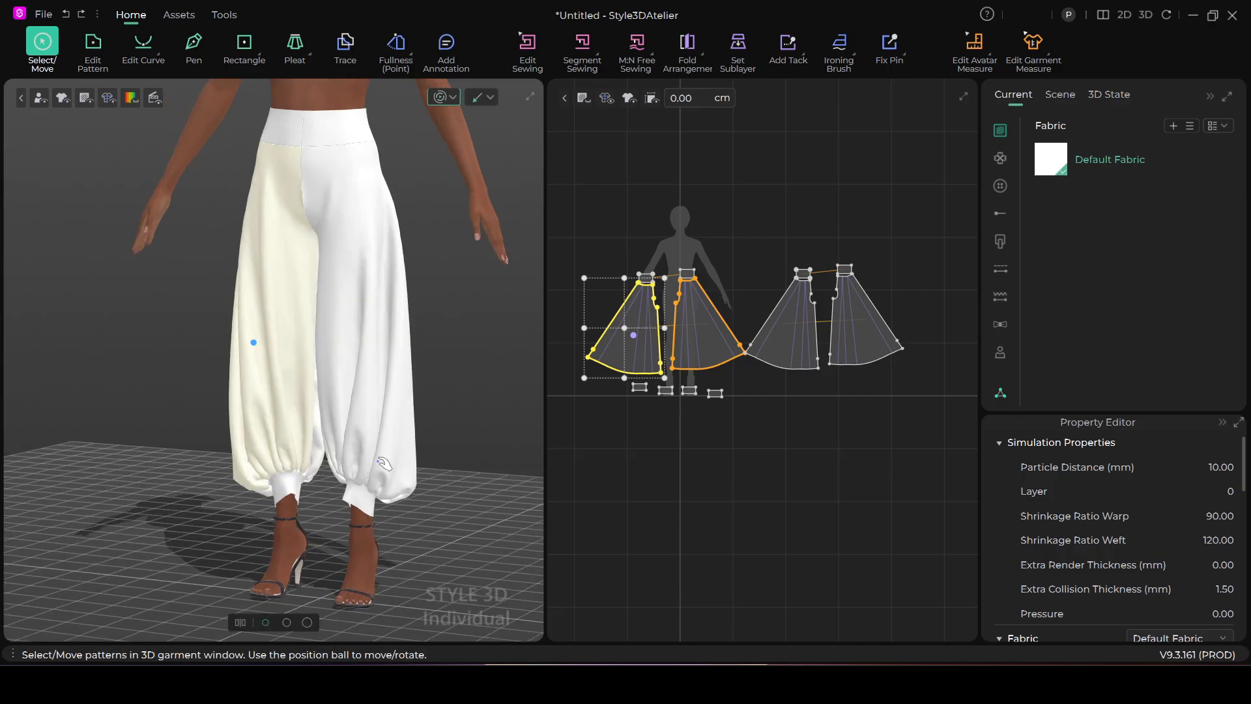
Pull the front and back legs and ankle cuffs to settle the gathered folds, and stop the simulation.
click(362, 498)
drag(258, 470, 296, 479)
click(283, 488)
right_drag(298, 486, 412, 466)
mouse_move(238, 467)
mouse_down()
mouse_move(247, 379)
mouse_move(242, 443)
mouse_up()
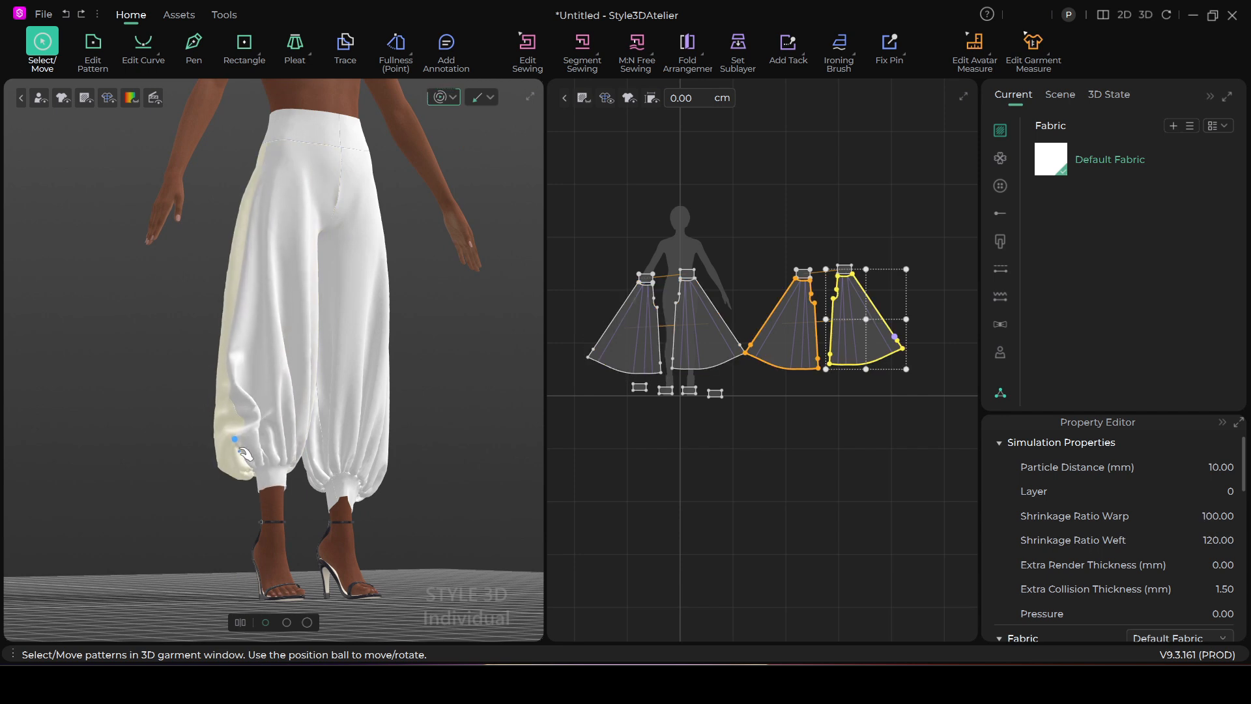
click(238, 425)
click(276, 497)
mouse_move(355, 461)
mouse_down()
mouse_move(358, 431)
mouse_move(355, 449)
mouse_up()
right_drag(356, 450, 368, 499)
mouse_move(391, 462)
mouse_down()
mouse_move(388, 436)
mouse_move(390, 449)
mouse_up()
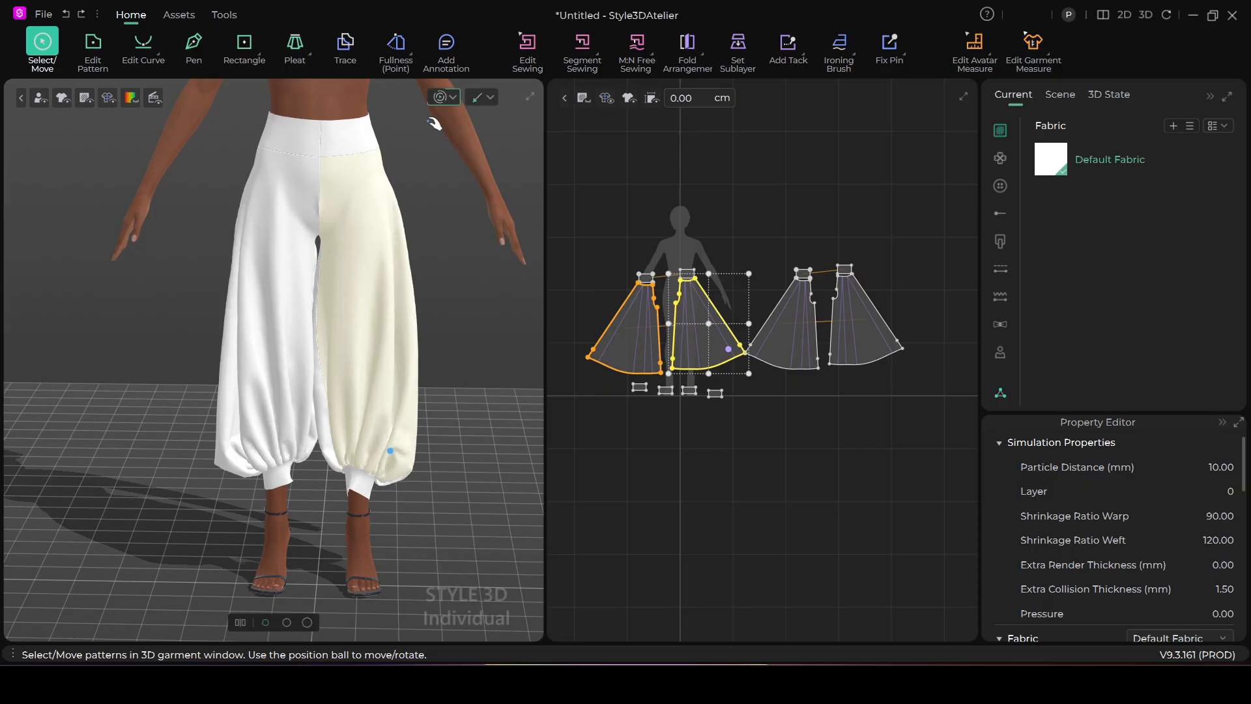
click(440, 98)
Set the front legs' warp shrinkage ratio to 110, simulate the longer drape, and stop the simulation.
double_click(1214, 517)
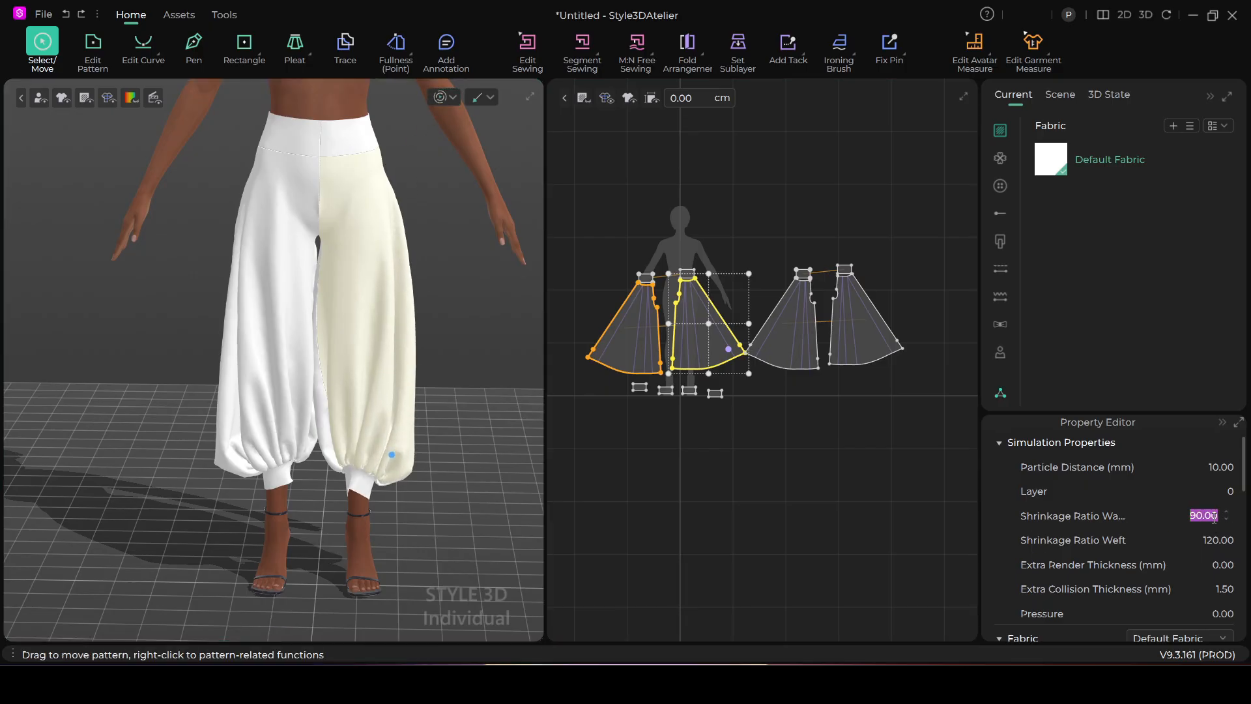
text(110)
click(444, 97)
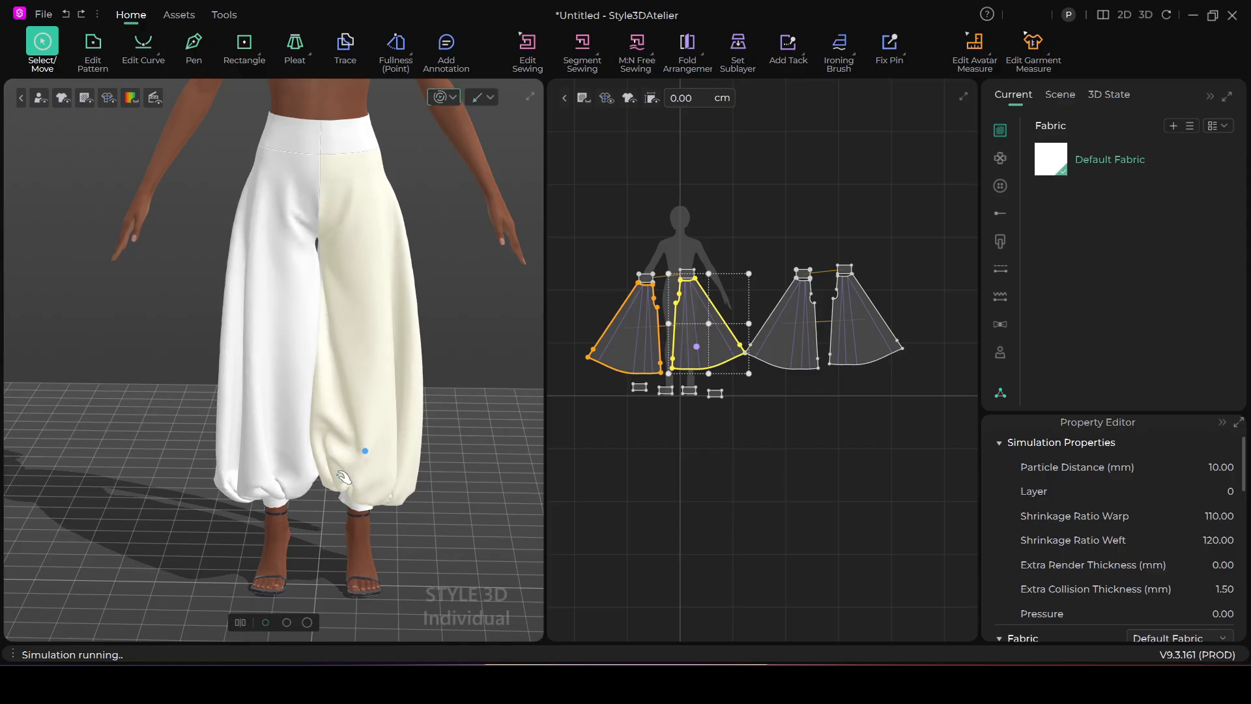
right_drag(415, 466, 430, 397)
scroll(373, 401, up, 2)
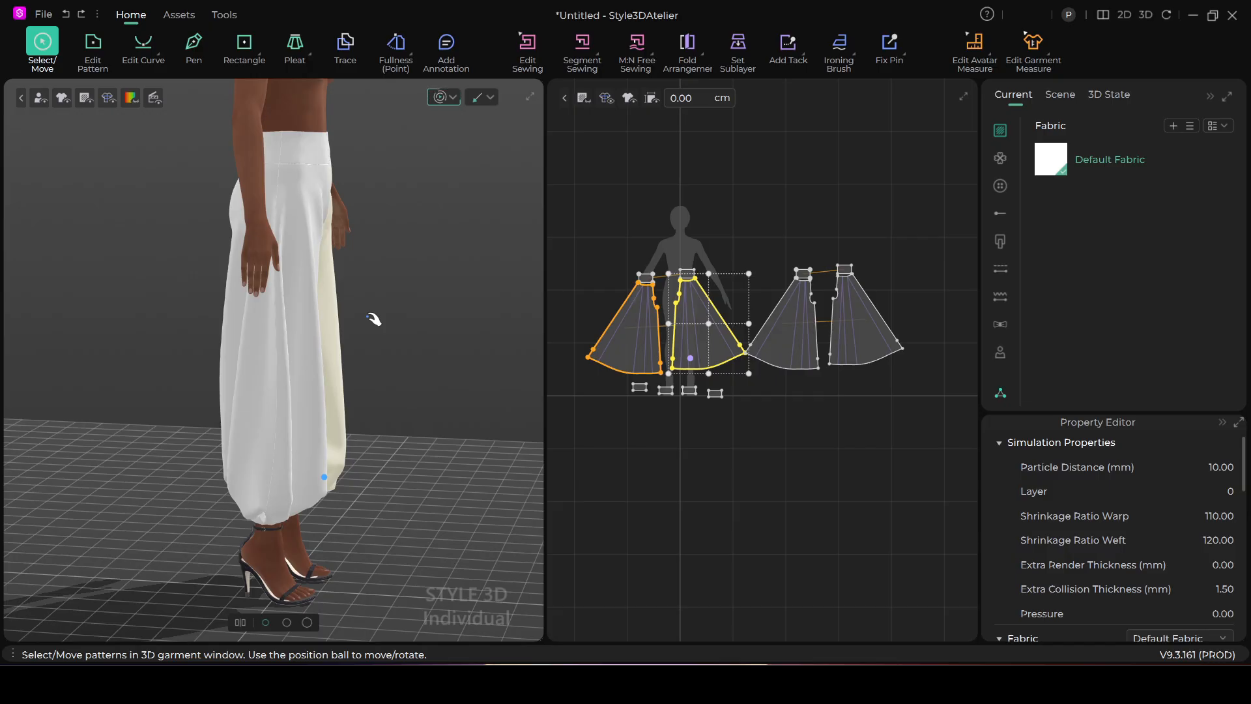
click(441, 97)
right_drag(416, 383, 384, 417)
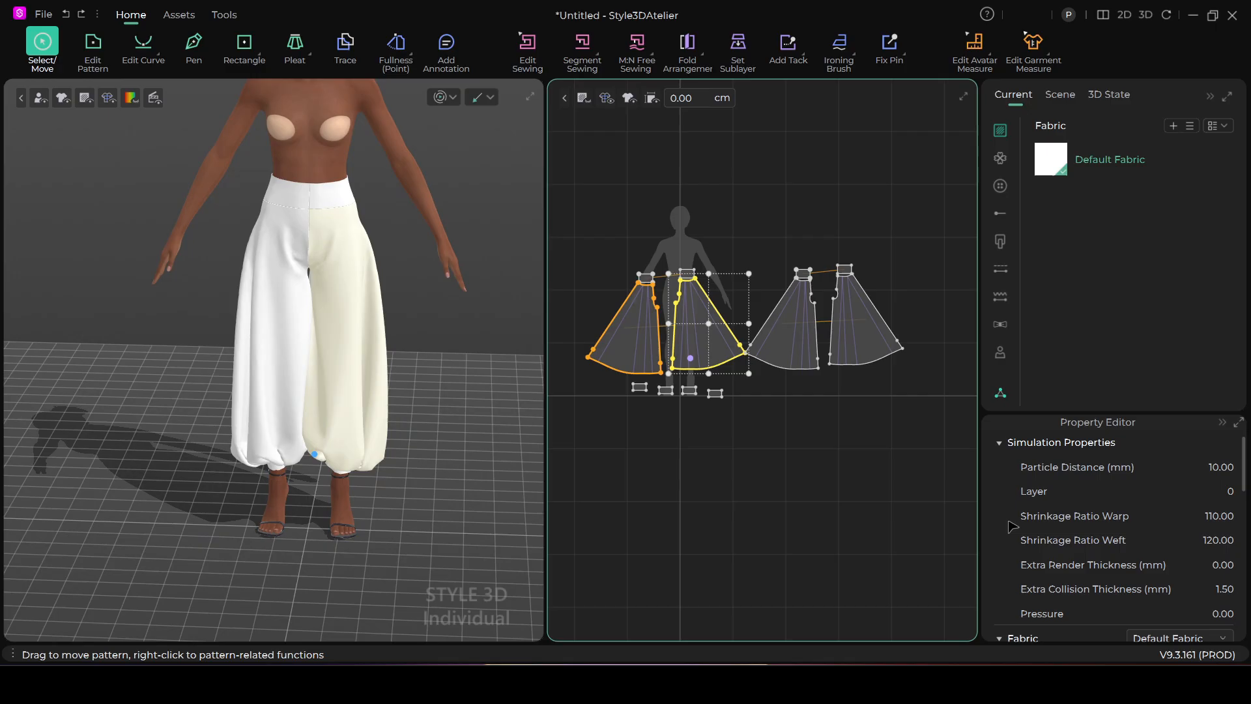
Select all four leg patterns, set their weft shrinkage ratio to 130, and start the simulation.
double_click(1213, 516)
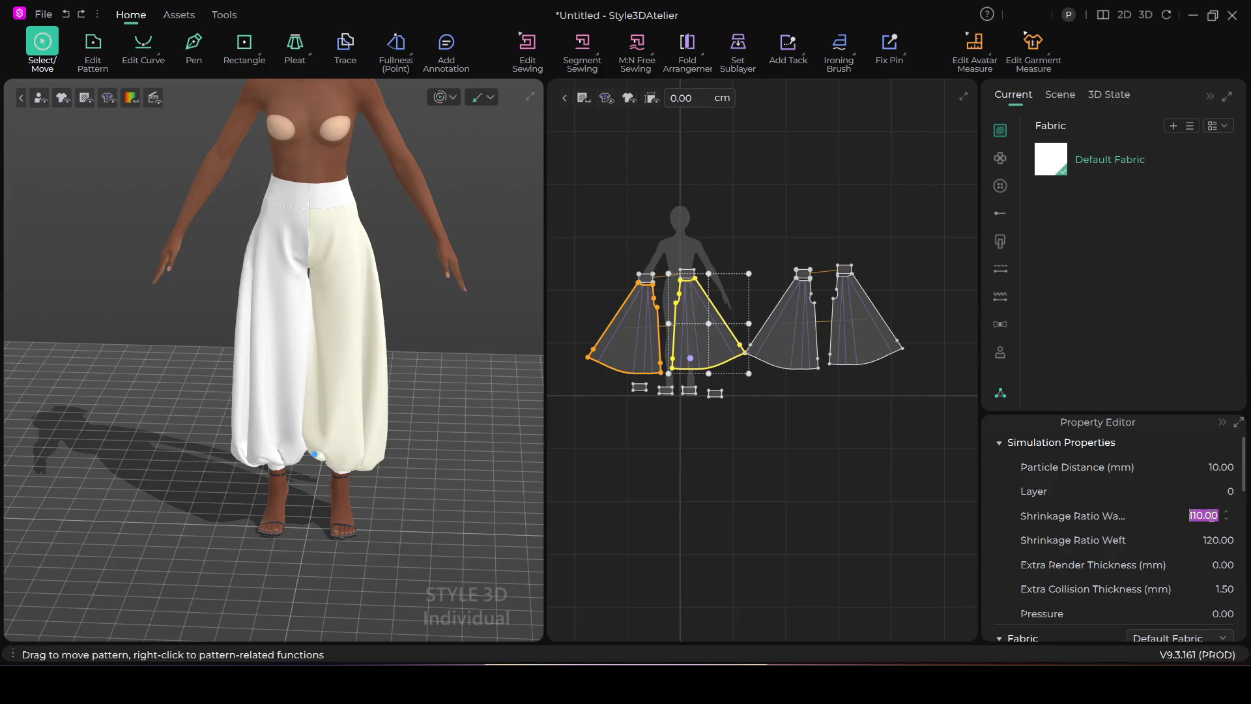
click(874, 570)
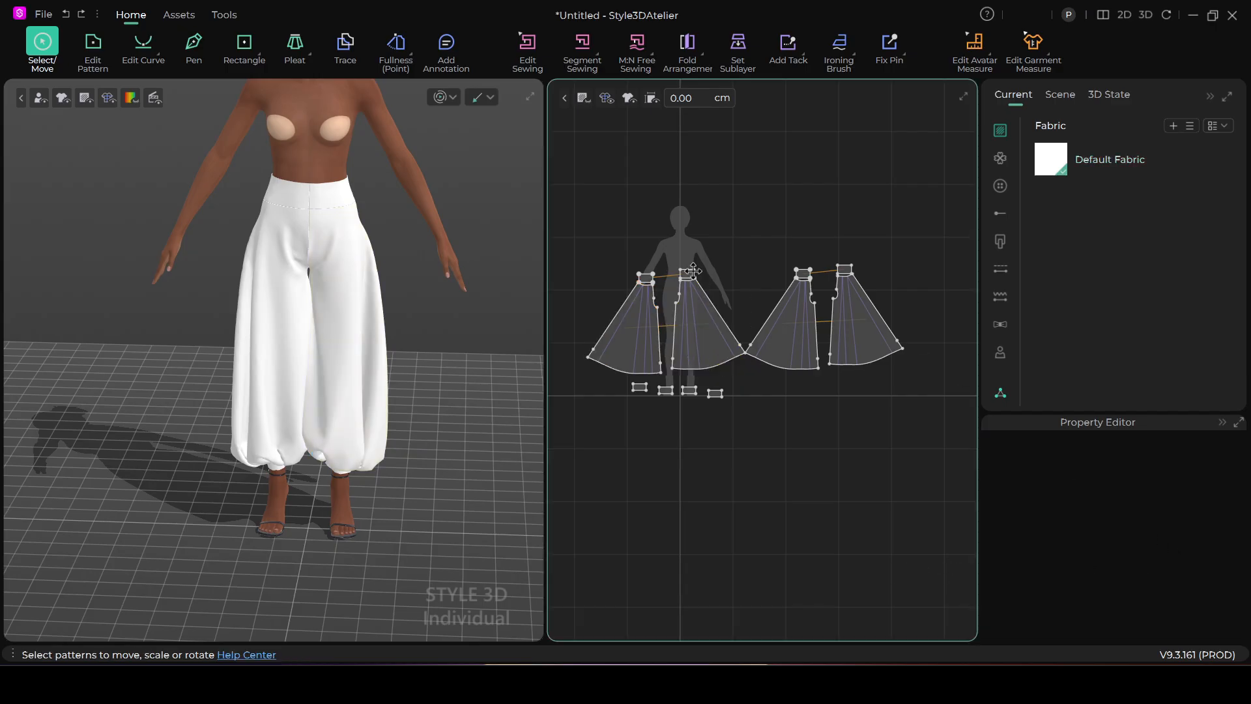
click(642, 333)
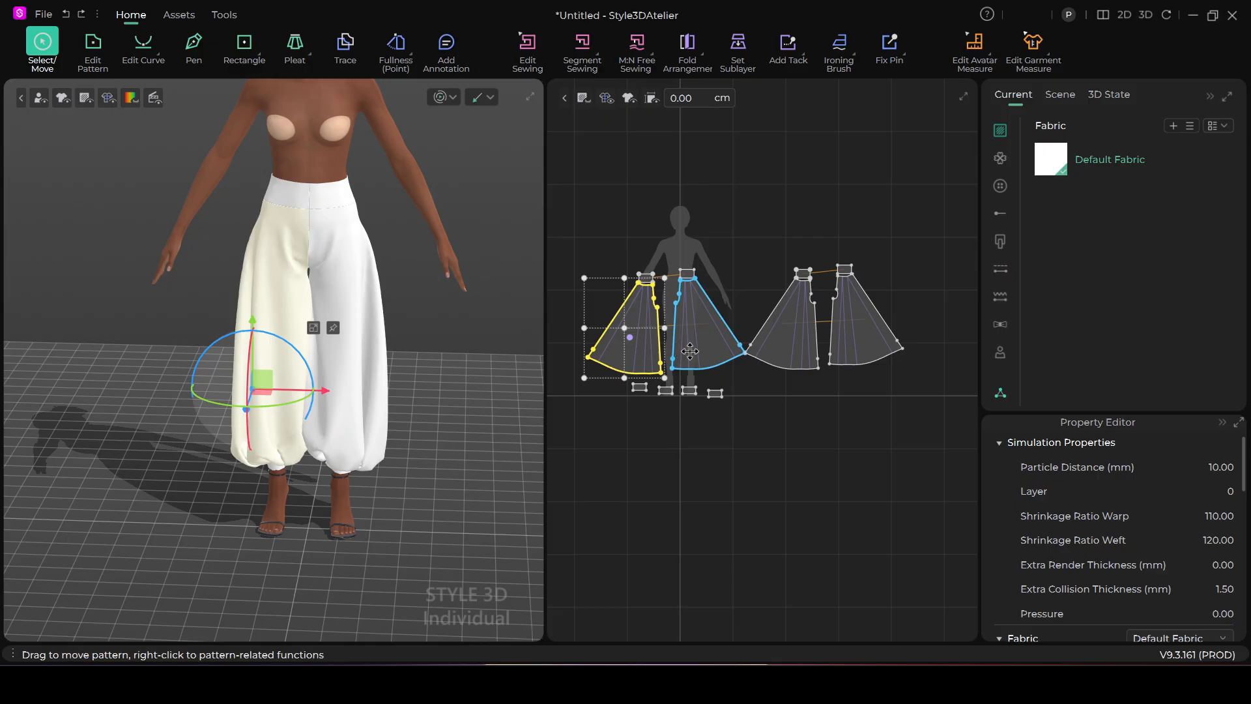
shift+click(698, 339)
shift+click(808, 331)
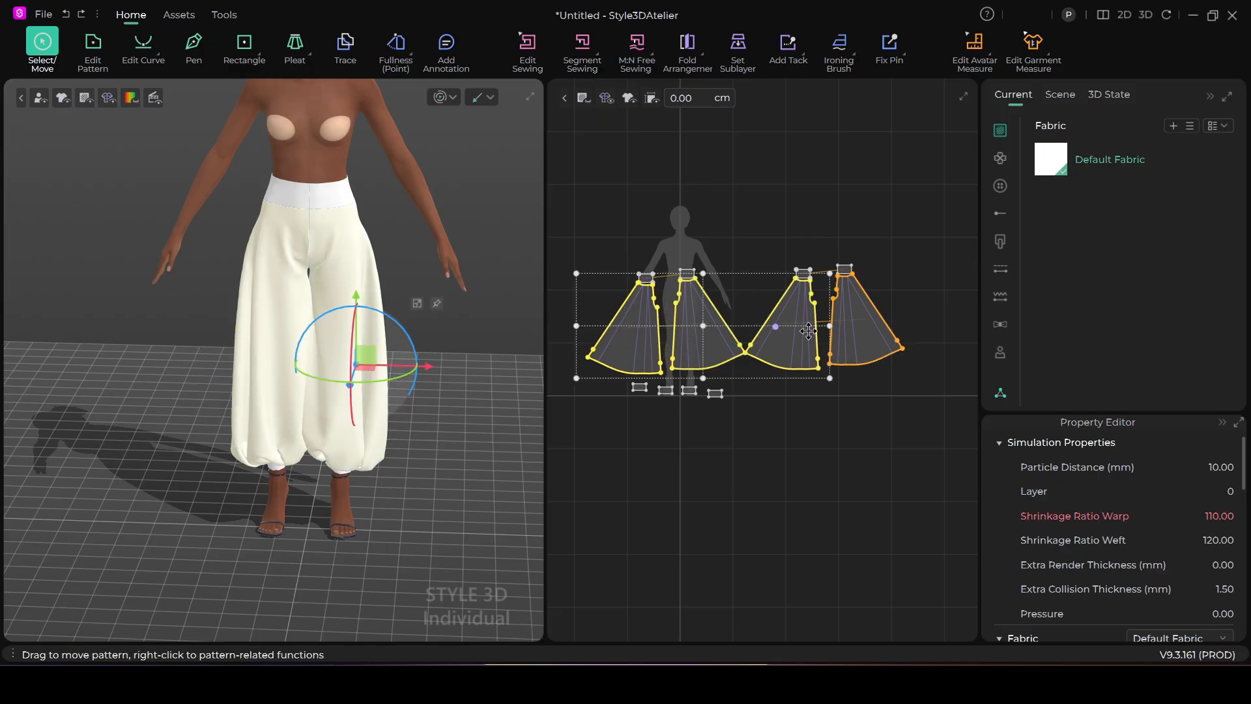
shift+click(856, 330)
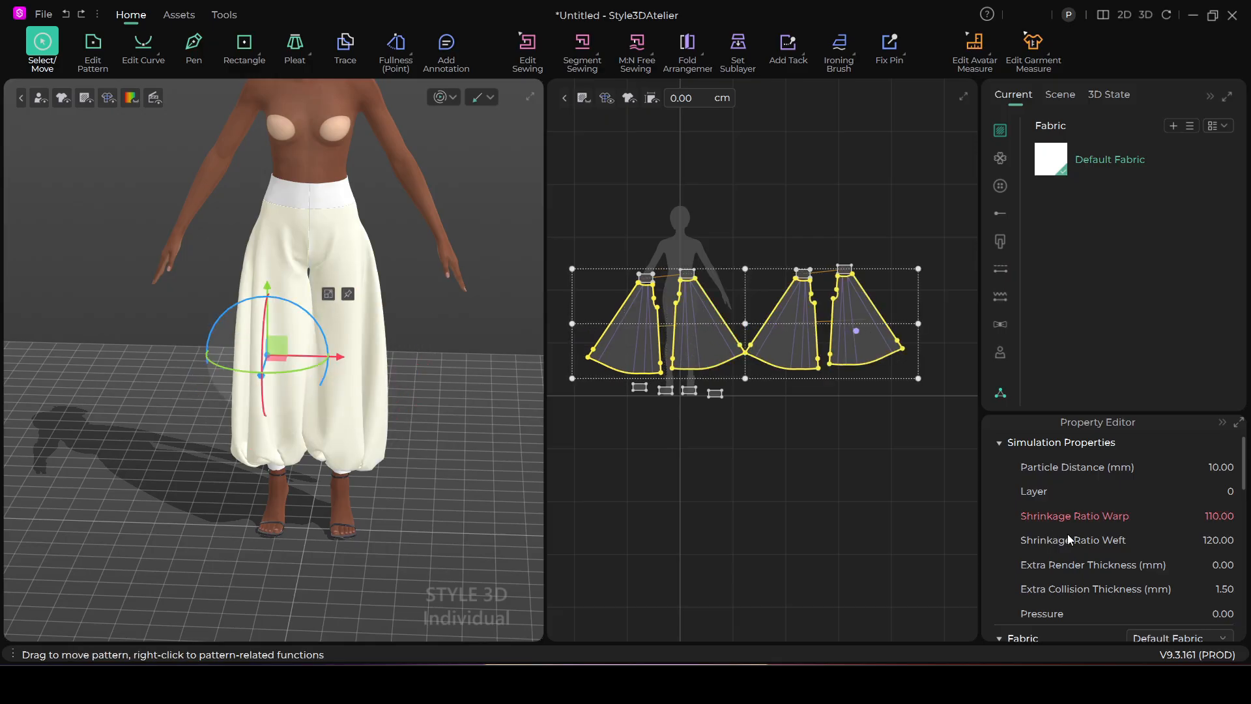
click(1219, 541)
text(130)
click(441, 97)
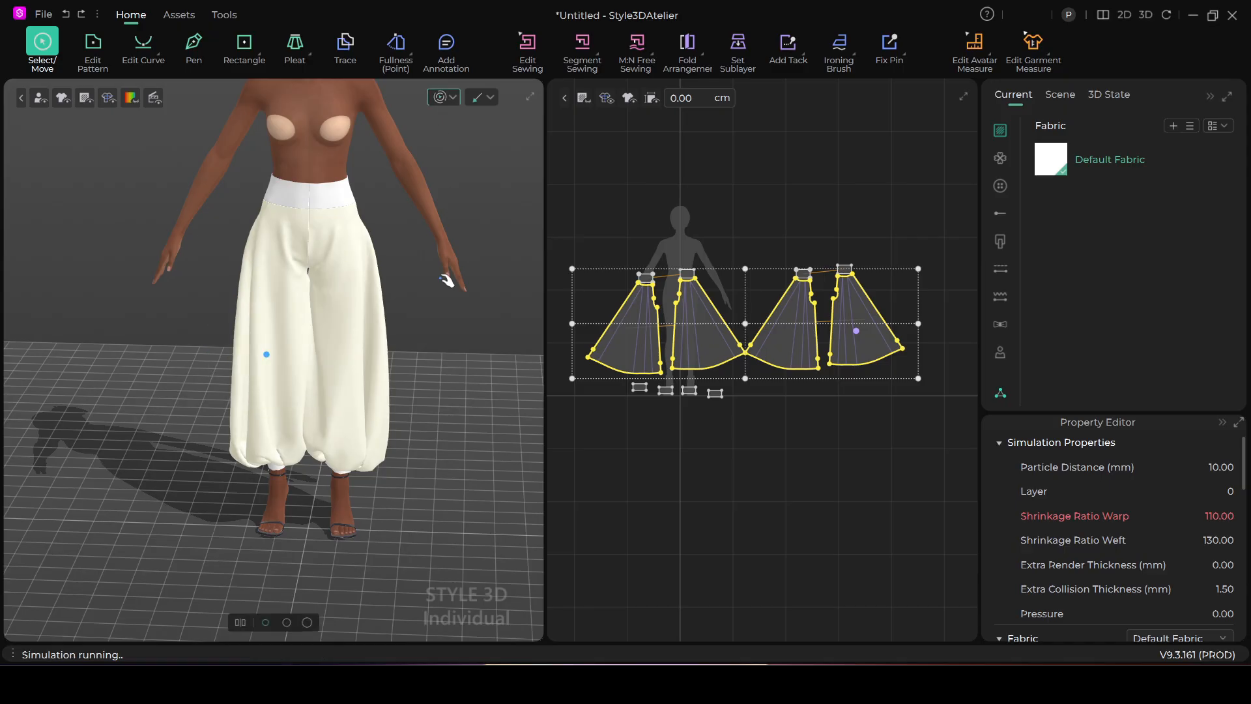
Pull the front leg on the avatar's left side outward during the simulation.
click(355, 399)
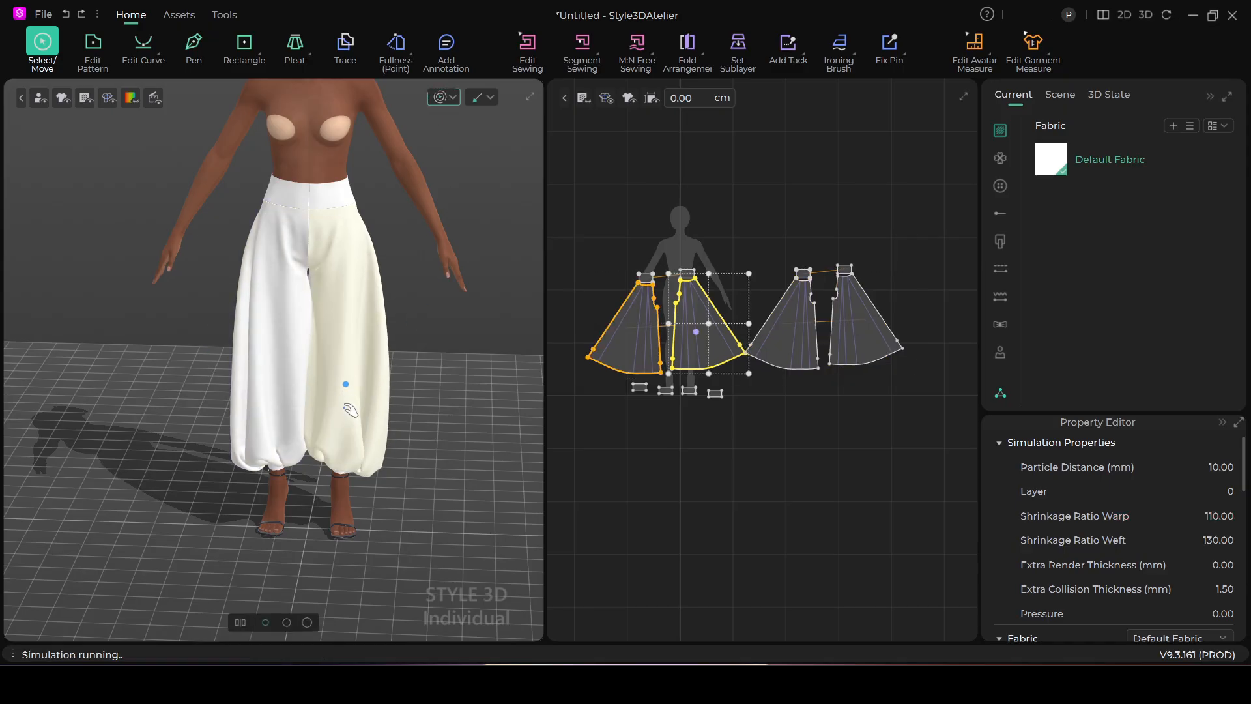
scroll(353, 408, up, 1)
right_drag(370, 428, 309, 424)
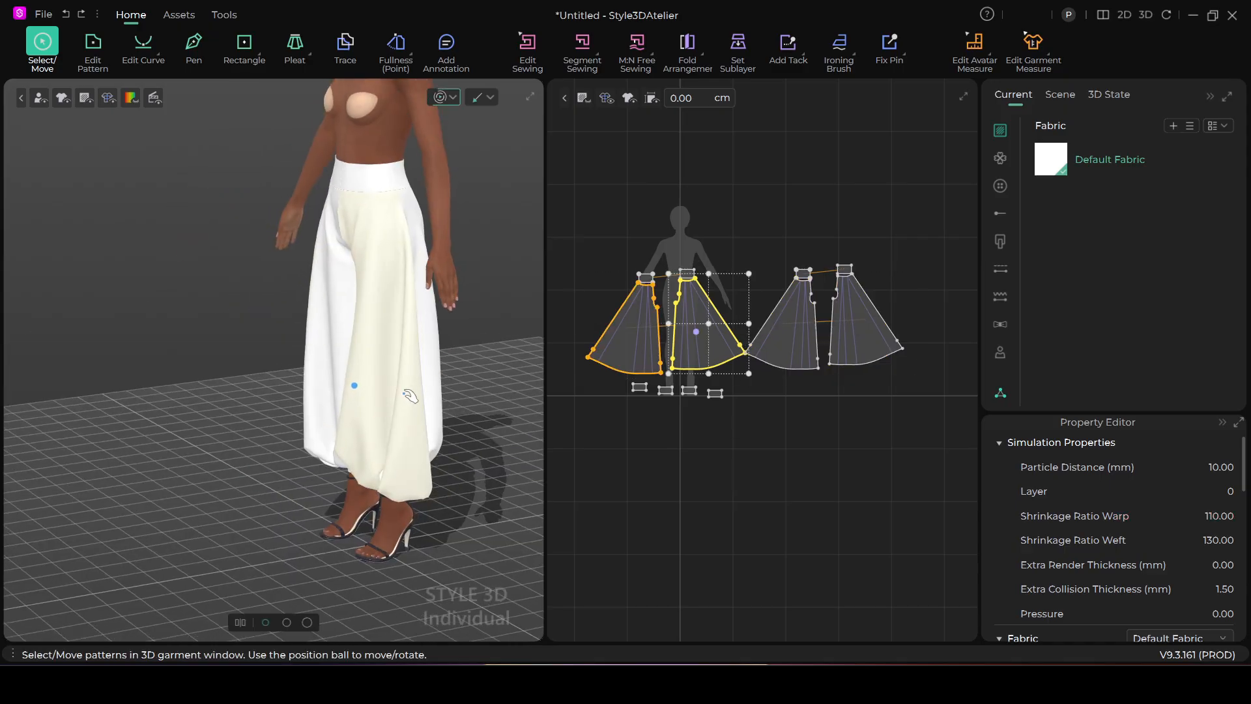
click(484, 411)
right_drag(391, 425, 471, 396)
Pull the front leg on the avatar's right side outward and inward to smooth its folds.
drag(381, 394, 268, 385)
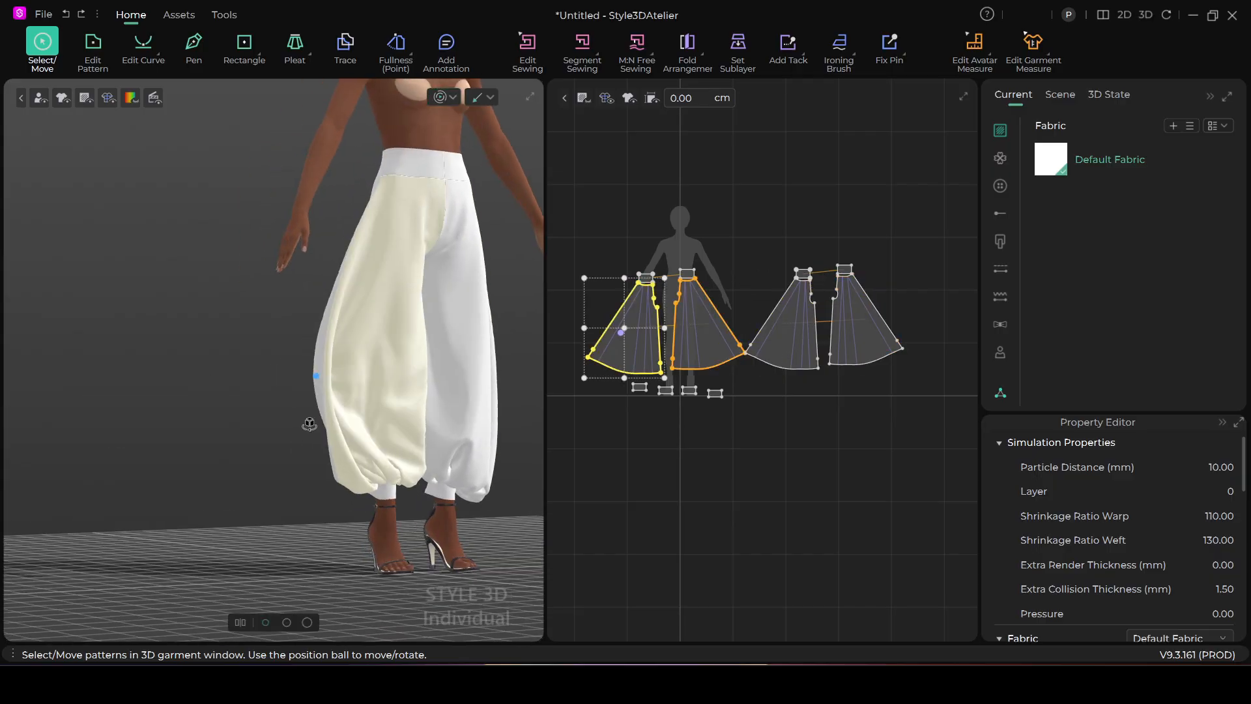
right_drag(310, 425, 290, 422)
drag(402, 393, 365, 415)
right_drag(365, 416, 394, 399)
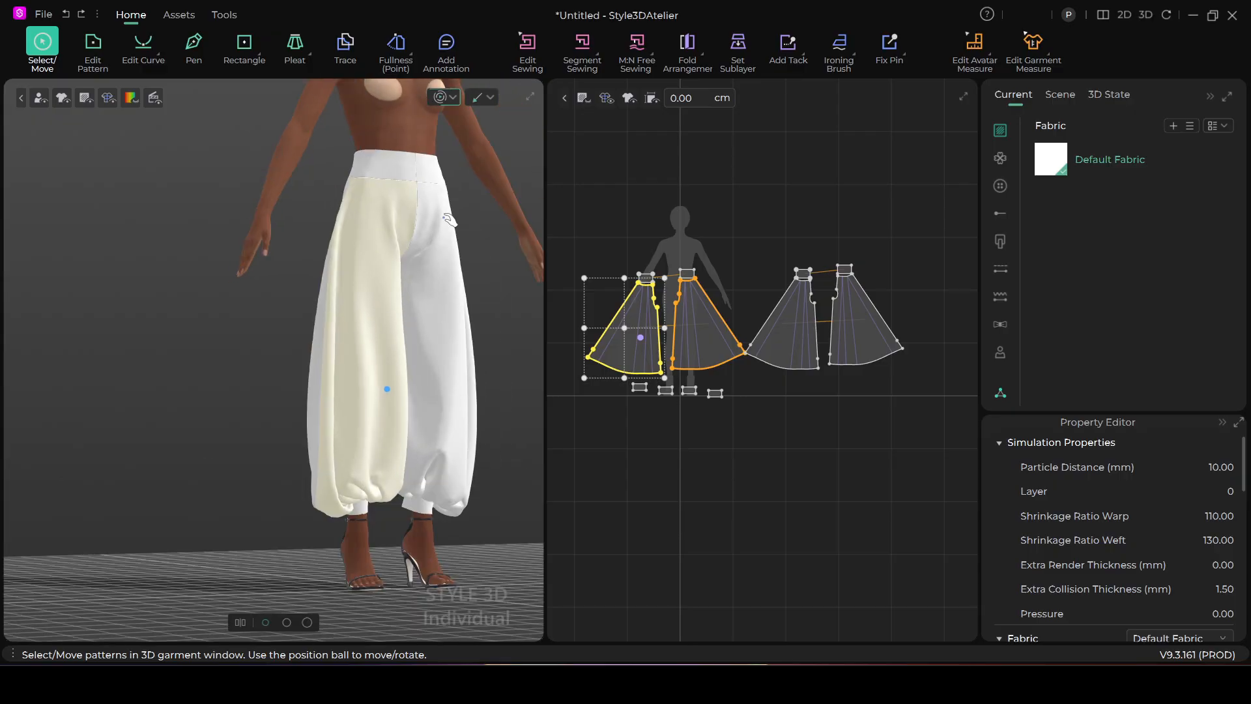
drag(390, 336, 479, 337)
drag(353, 420, 246, 426)
drag(355, 448, 412, 427)
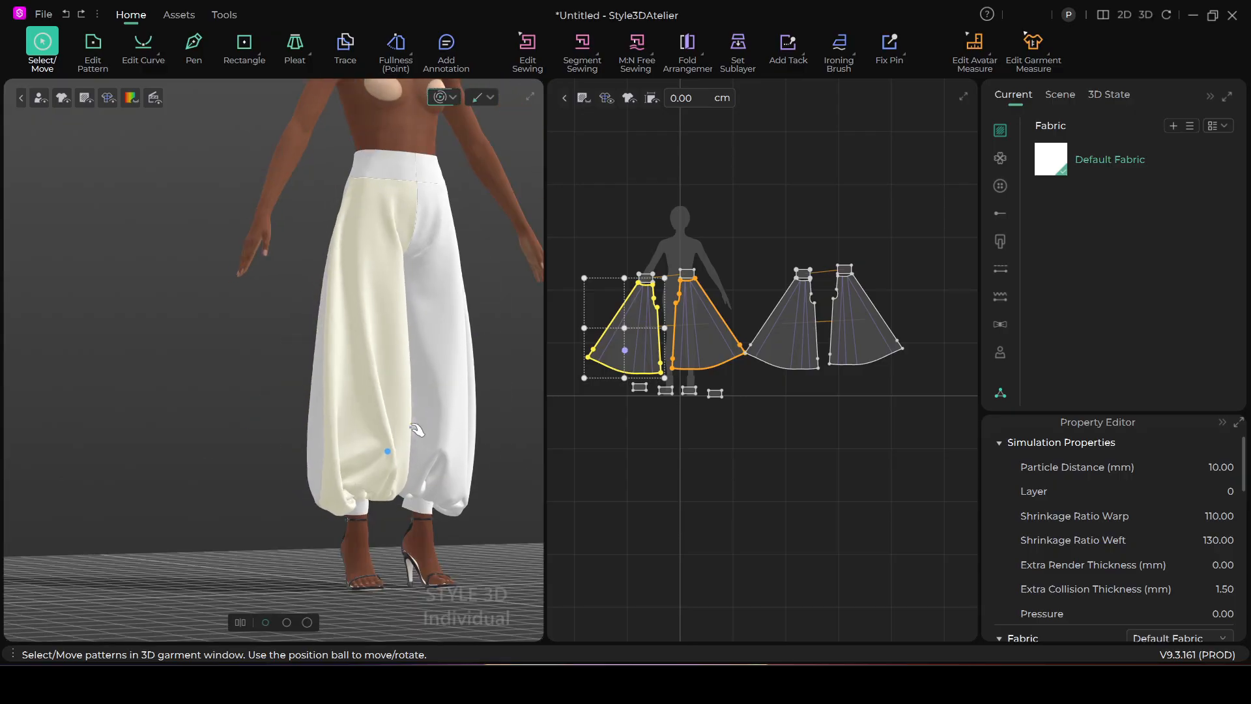
Set the front legs' weft shrinkage ratio to 120 and simulate while pulling the front leg on the avatar's left side.
scroll(411, 417, down, 2)
right_drag(411, 414, 364, 427)
drag(419, 374, 449, 383)
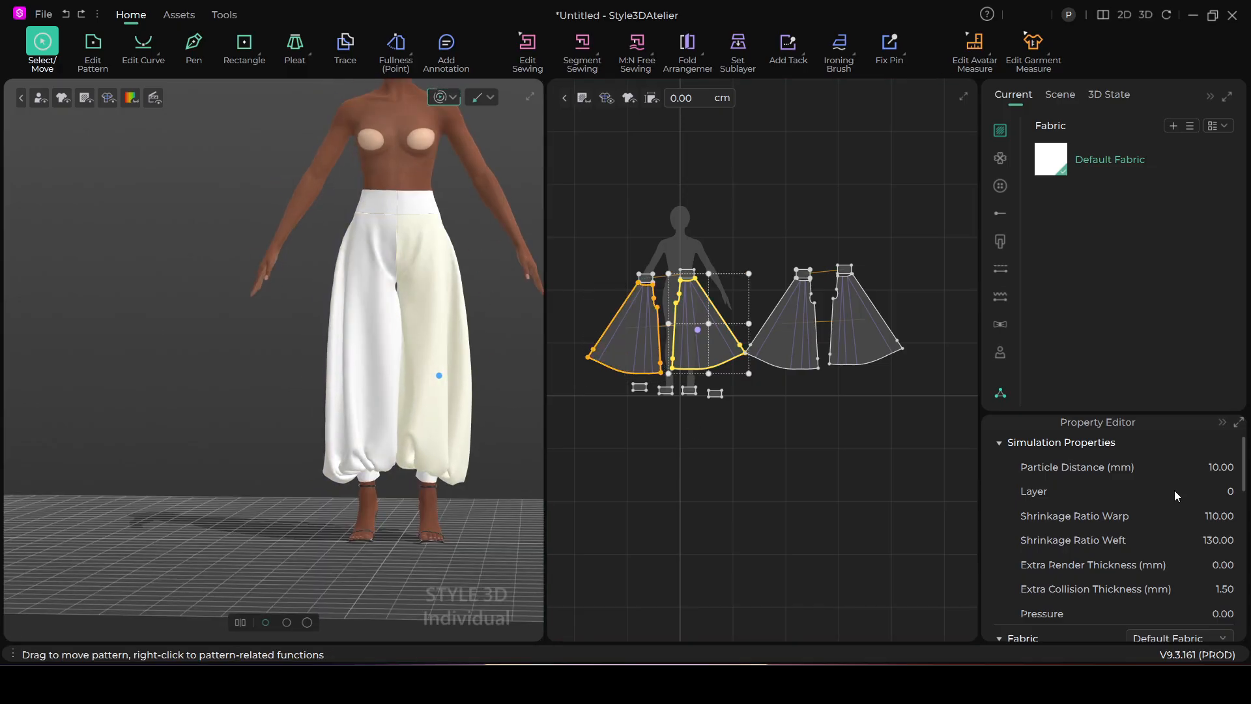
click(1219, 541)
text(120)
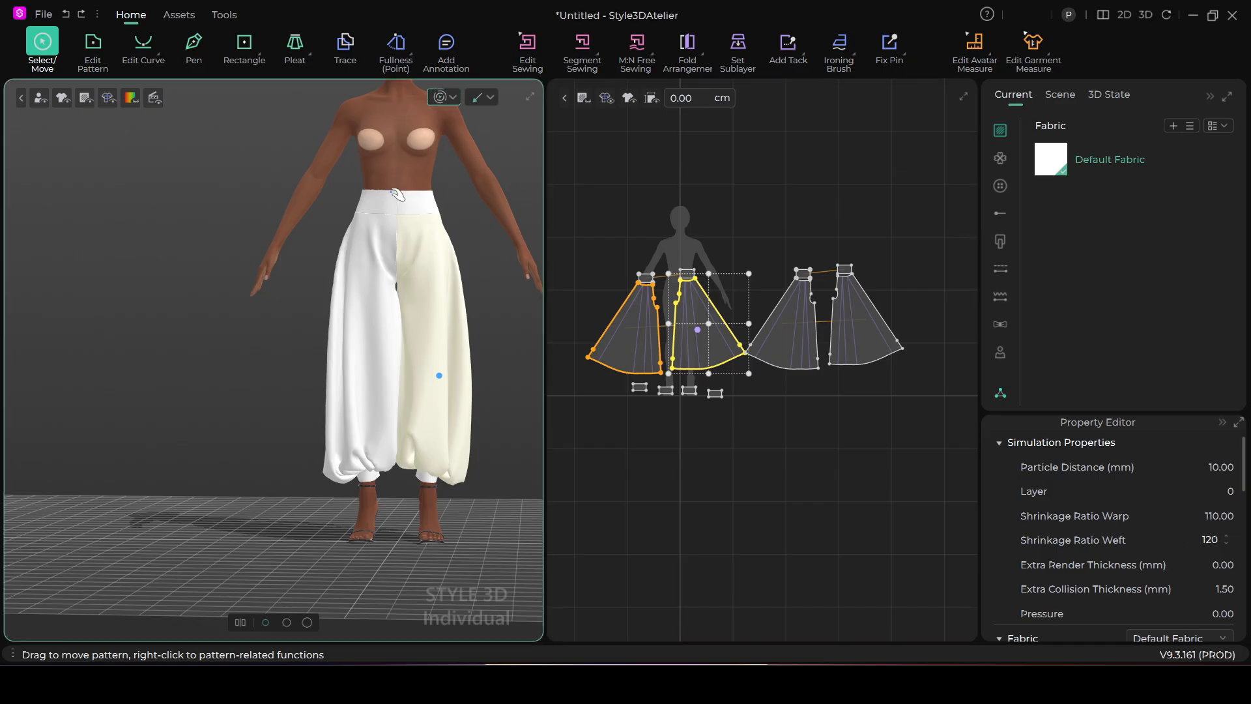
click(441, 98)
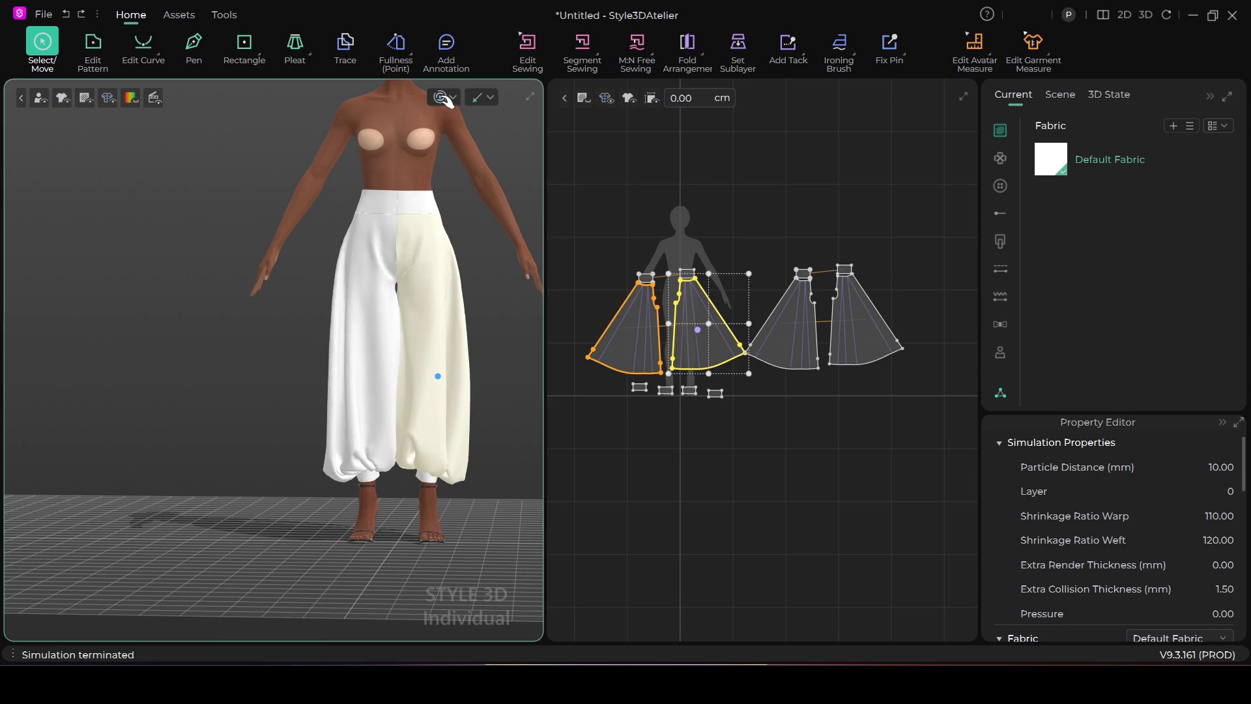
drag(440, 368, 410, 361)
mouse_move(433, 427)
mouse_down()
mouse_move(406, 440)
mouse_move(421, 442)
mouse_up()
click(441, 98)
Clear the pattern selection and examine the draped legs and gathered ankle hems from several angles.
scroll(831, 471, down, 3)
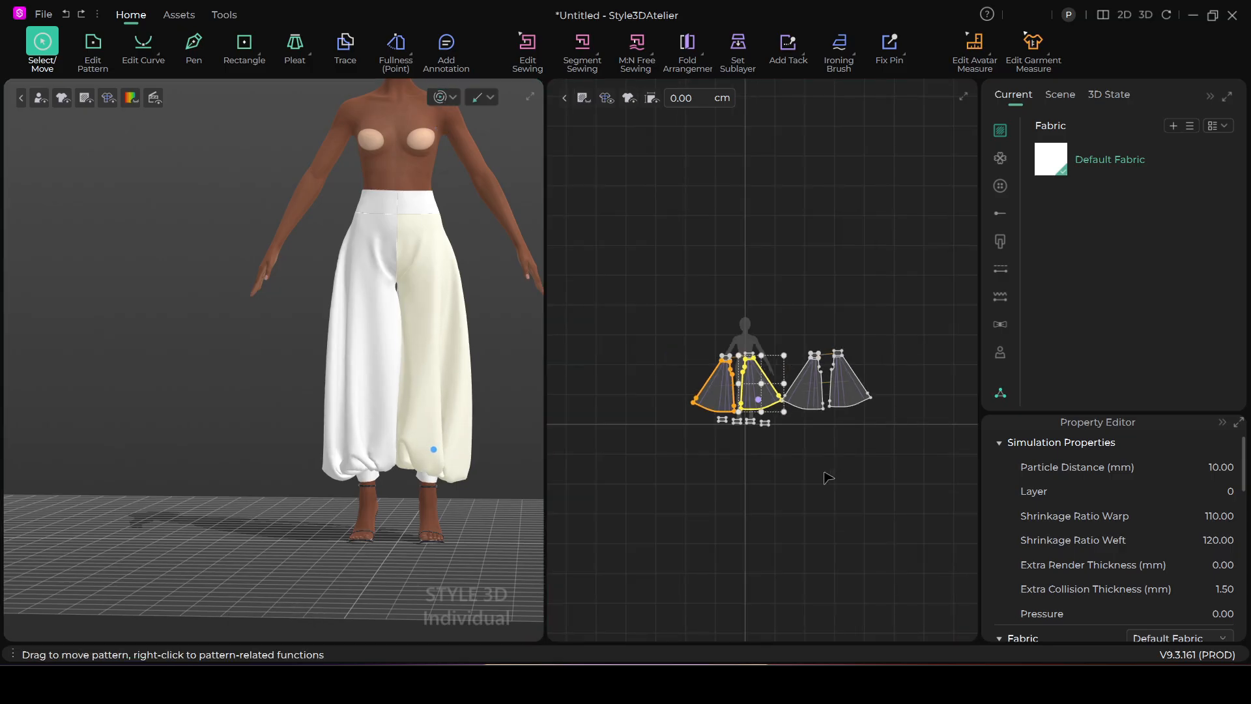
scroll(828, 478, up, 2)
click(823, 274)
scroll(812, 450, up, 1)
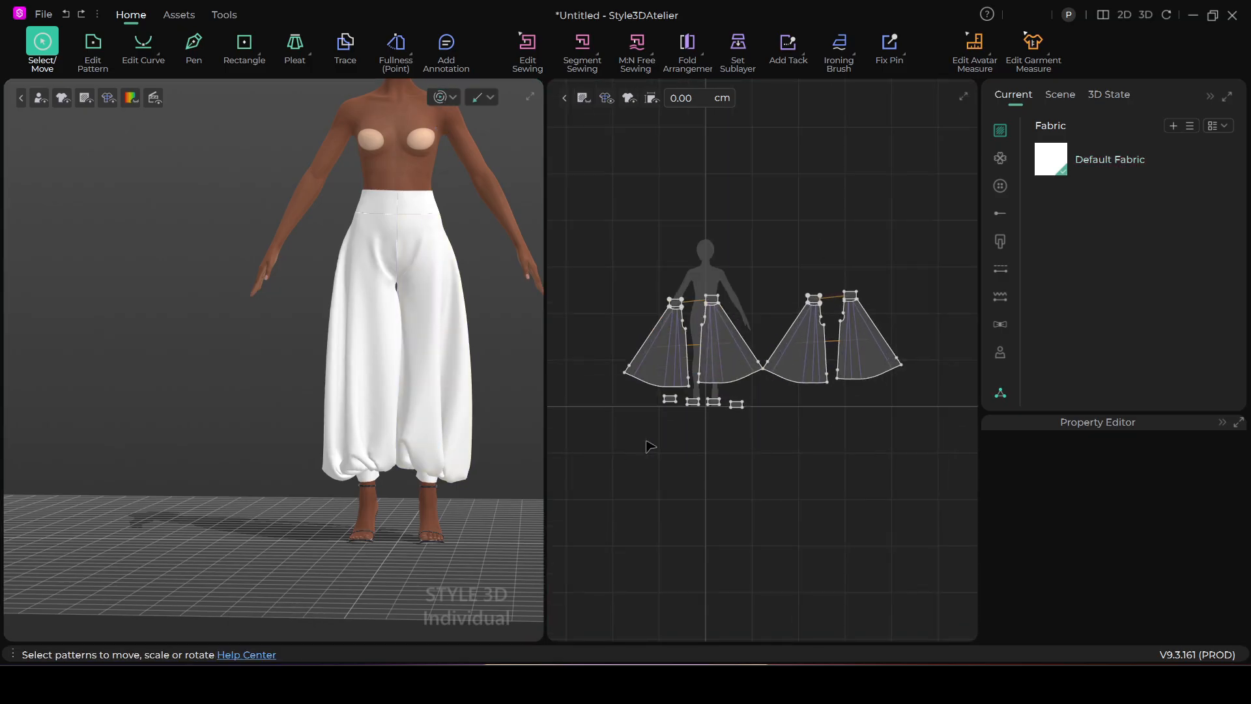
right_drag(321, 464, 467, 433)
scroll(441, 438, up, 4)
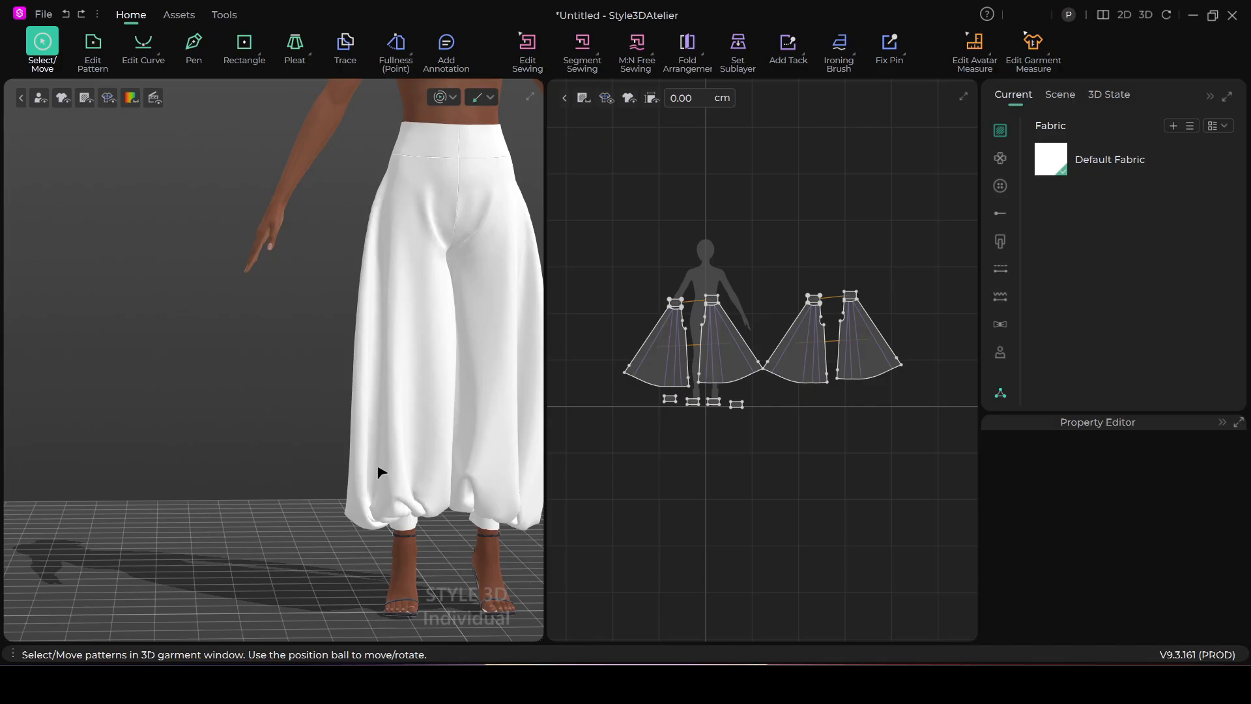
scroll(382, 472, down, 4)
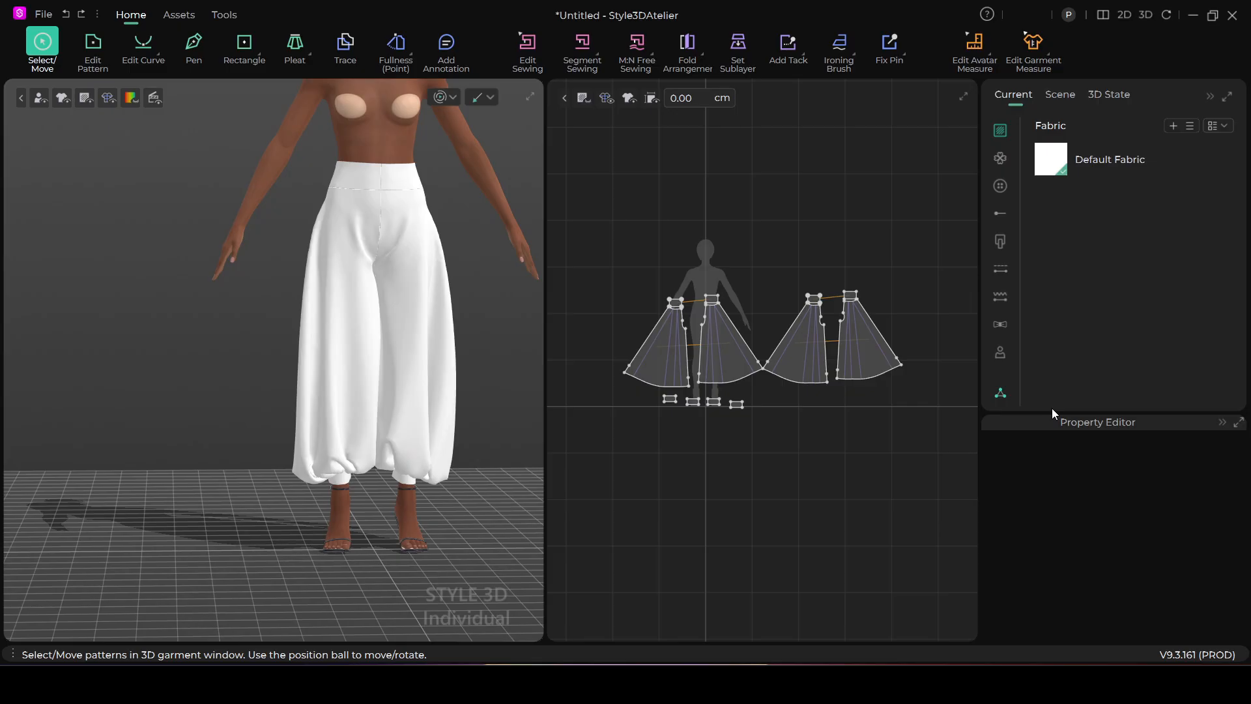
Add a second fabric and review its material, bending, weight, thickness and advanced buckling settings.
click(1173, 125)
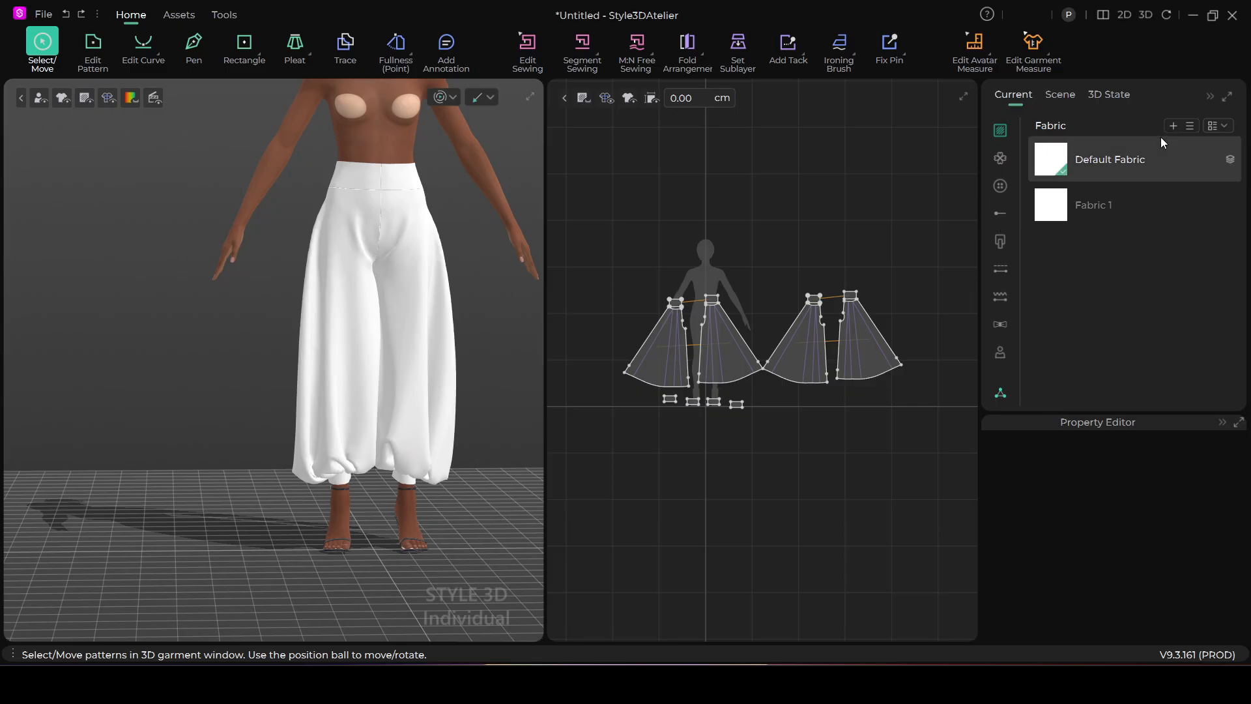
click(1076, 205)
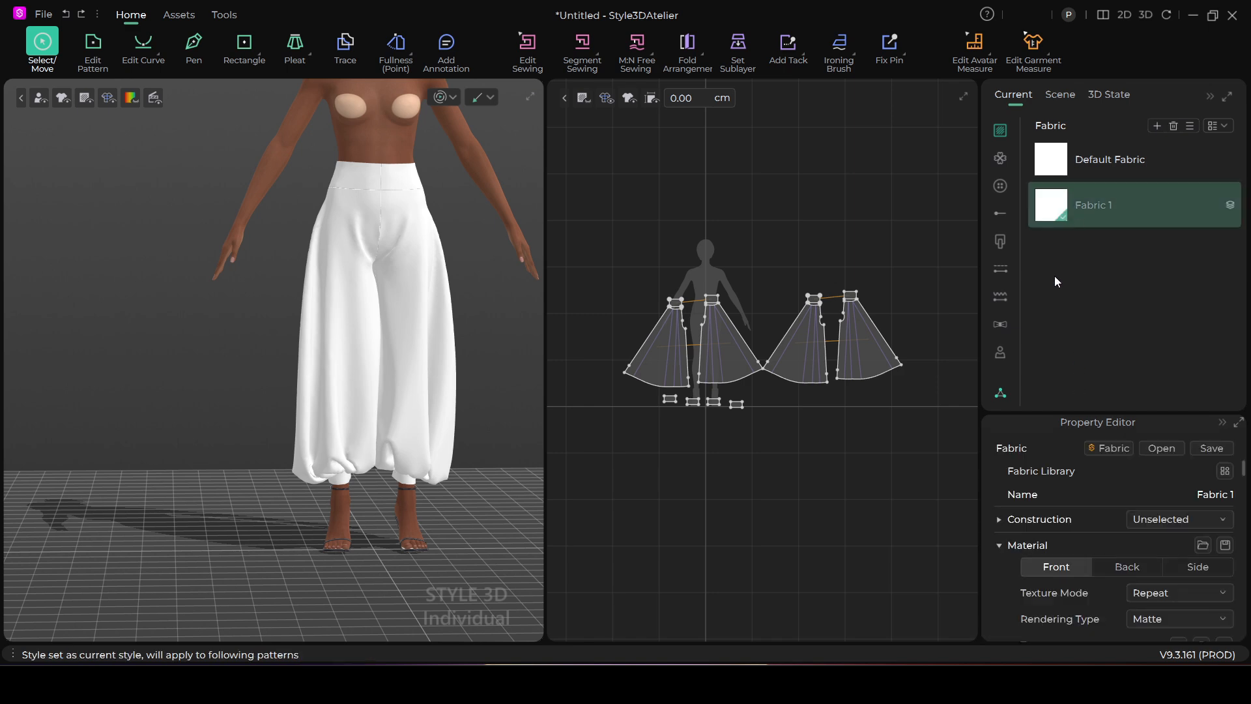
scroll(1121, 516, down, 1)
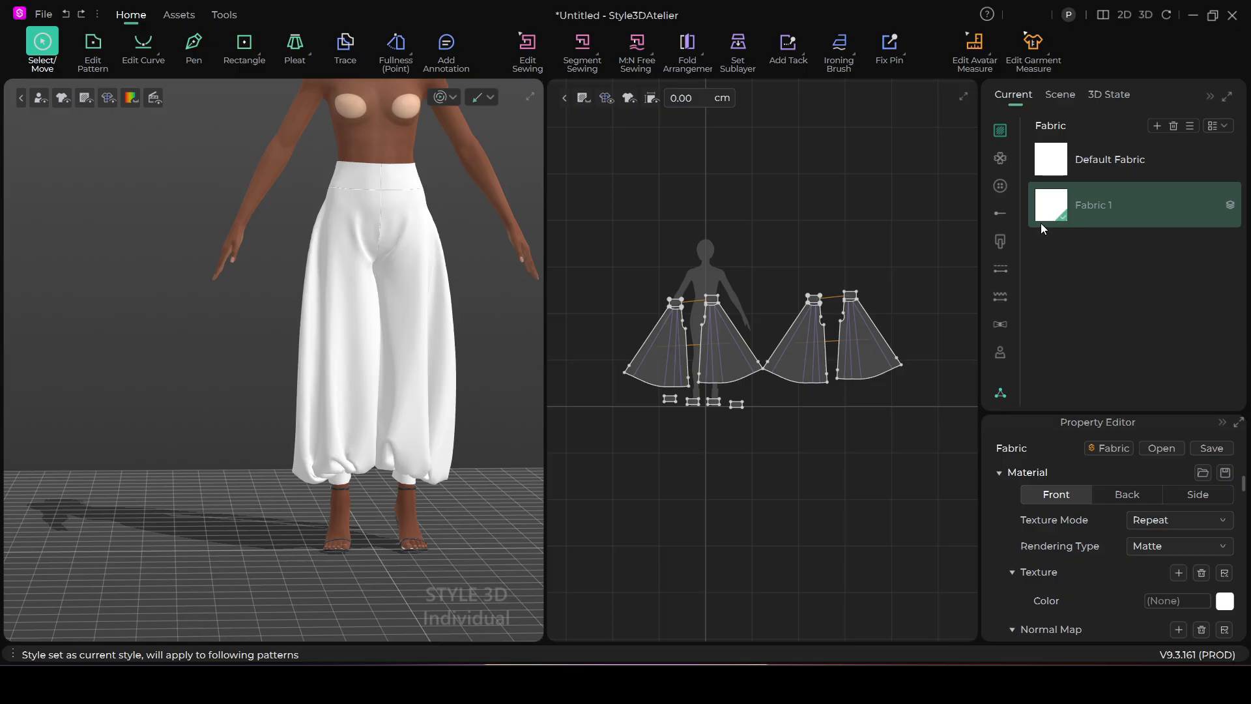
scroll(1098, 553, down, 2)
scroll(1101, 560, down, 5)
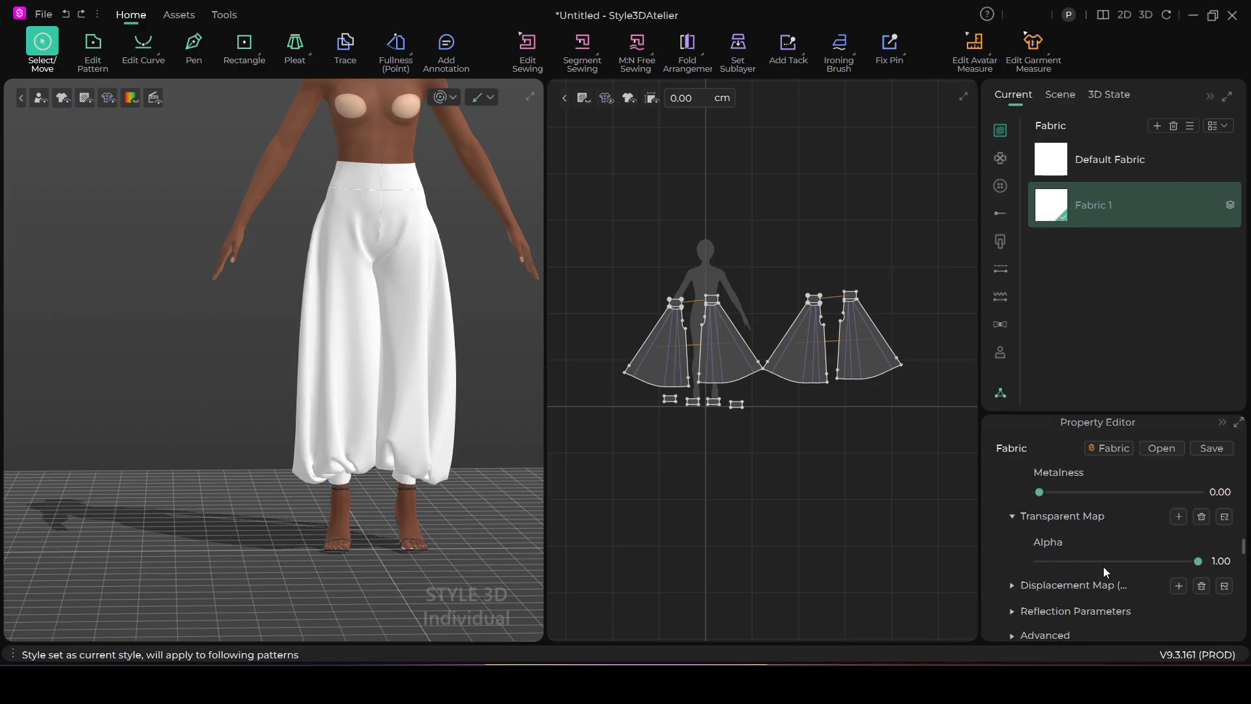
scroll(1100, 566, down, 4)
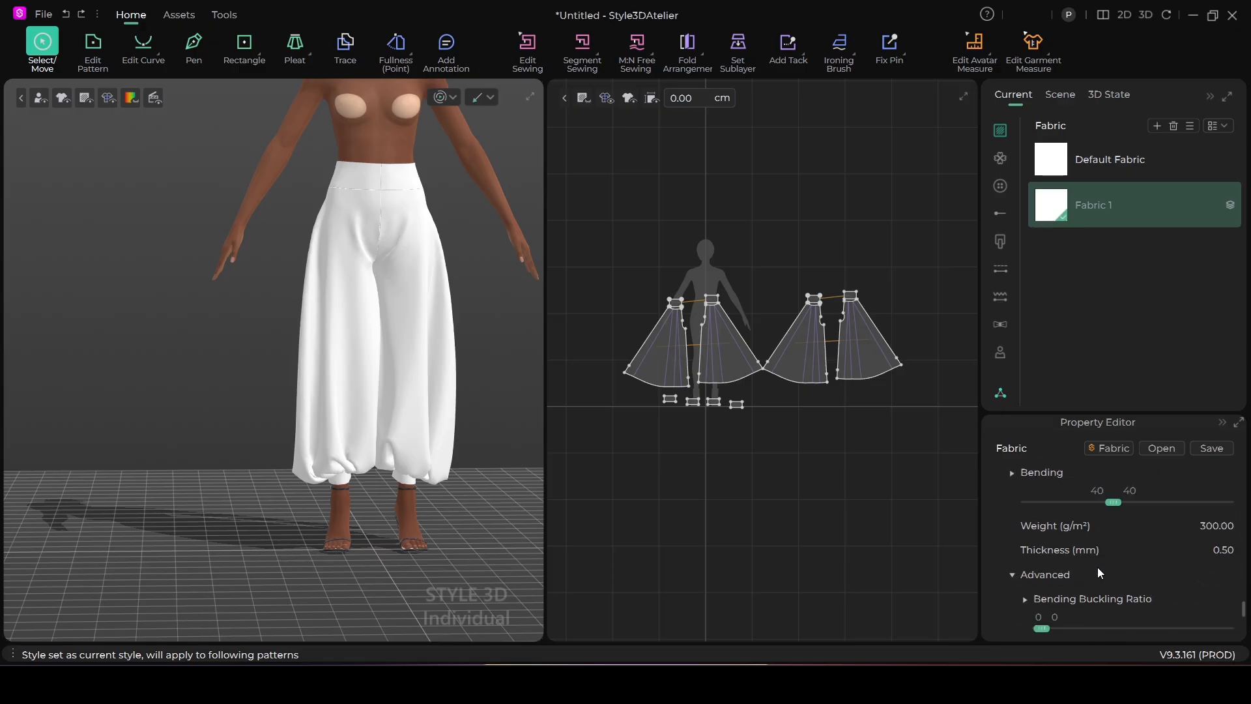
scroll(1098, 567, down, 2)
scroll(1046, 551, up, 2)
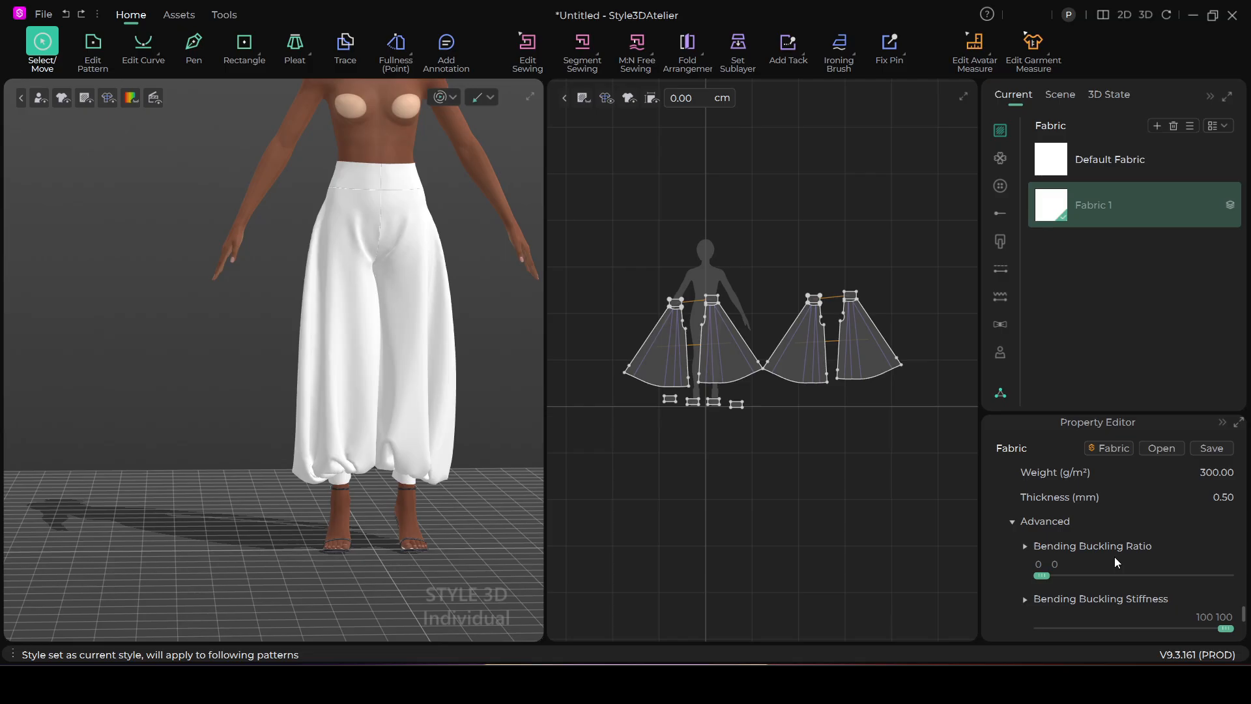
scroll(1088, 540, up, 2)
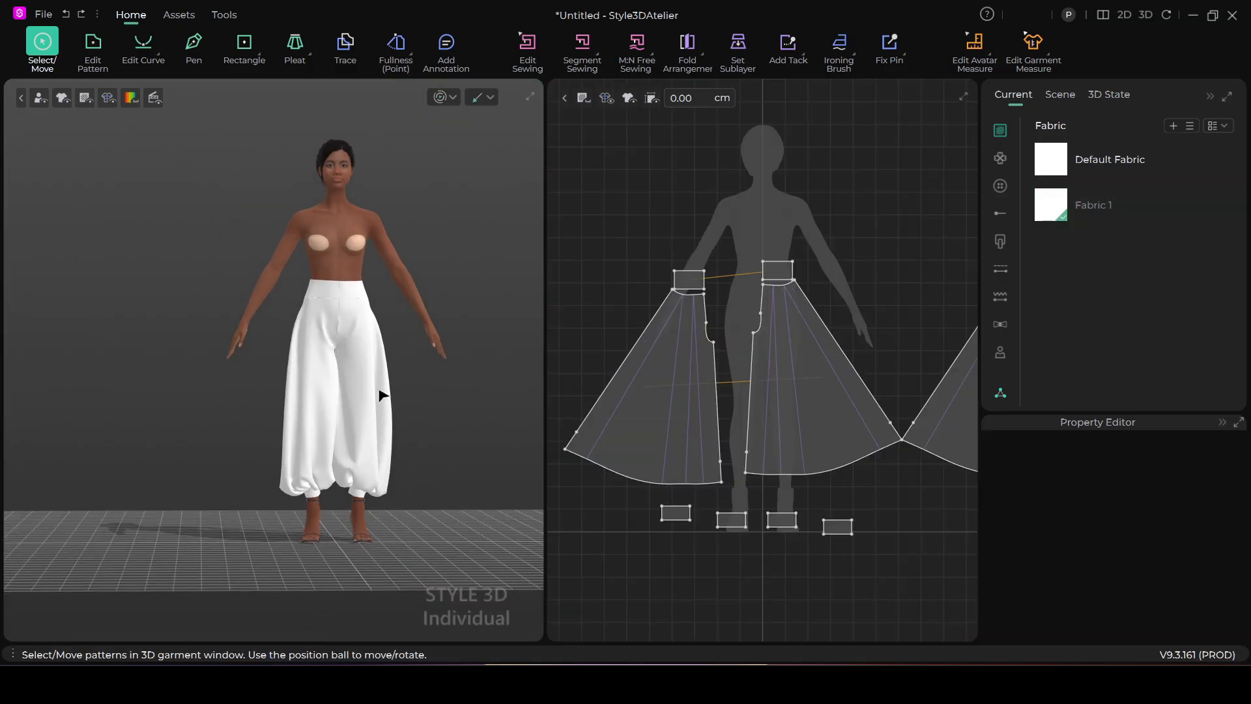
scroll(384, 401, up, 2)
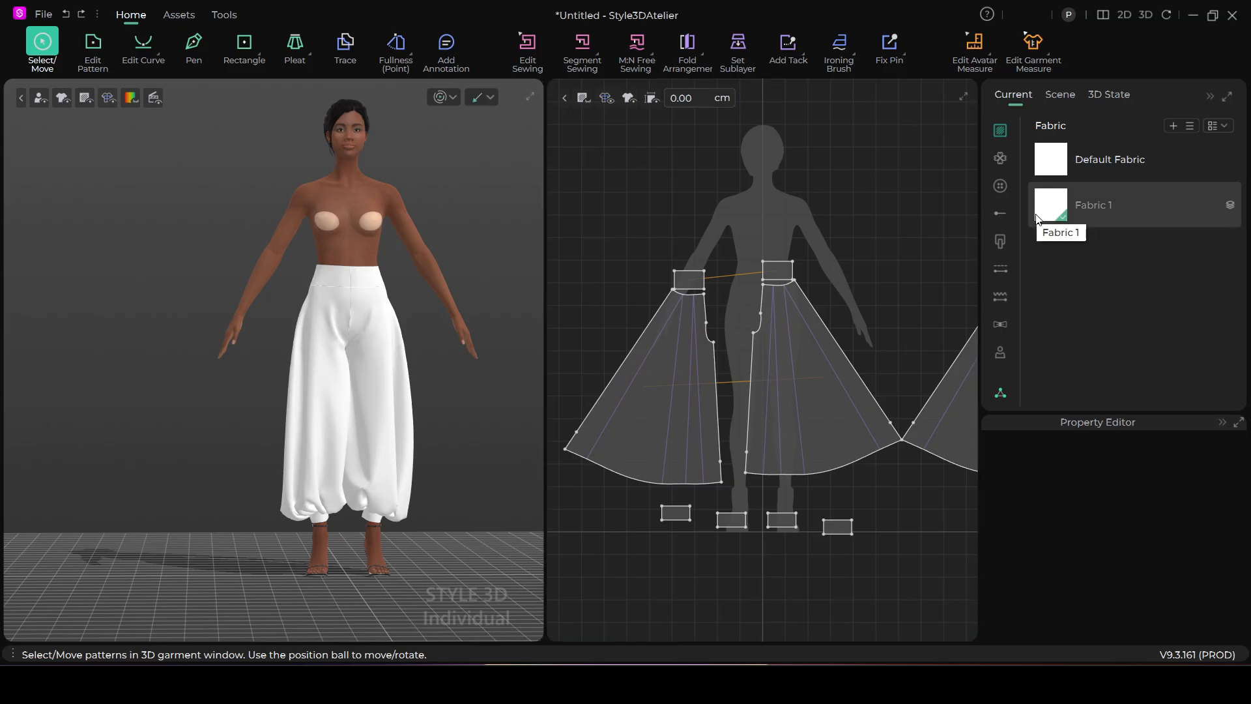
Set the particle distance of all four trouser leg patterns to 5 mm.
click(685, 399)
scroll(675, 395, down, 2)
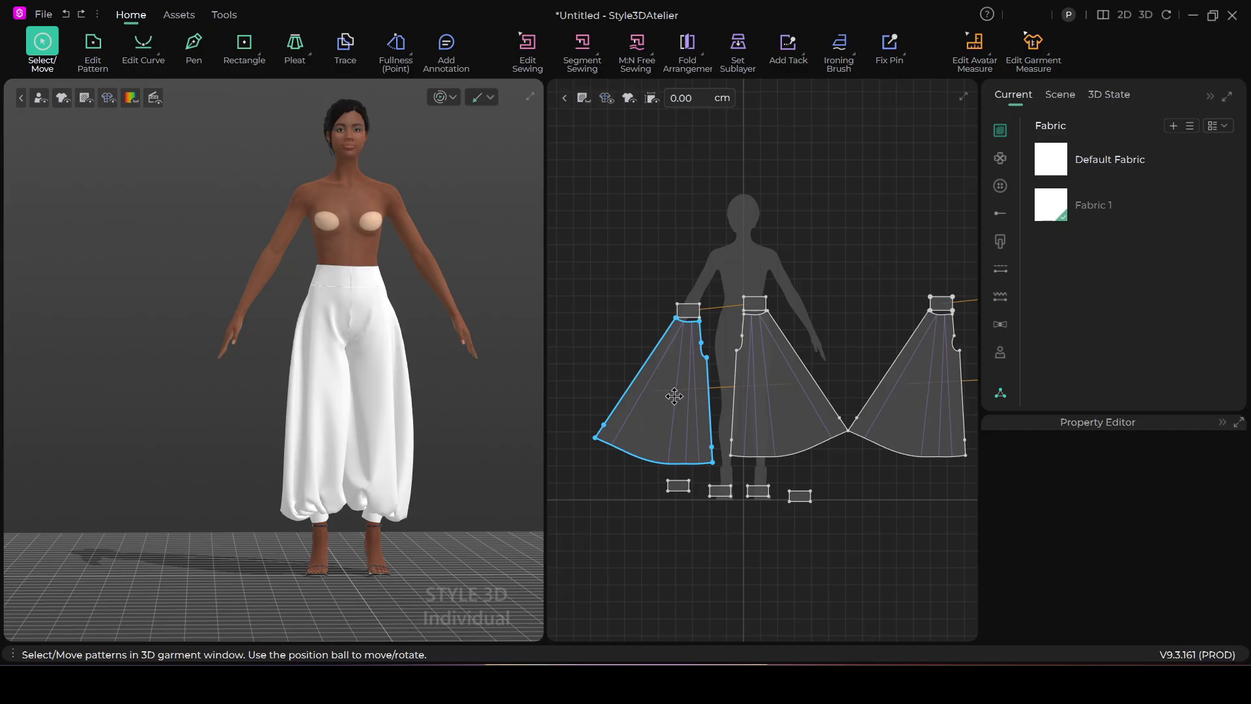
middle_drag(675, 391, 637, 382)
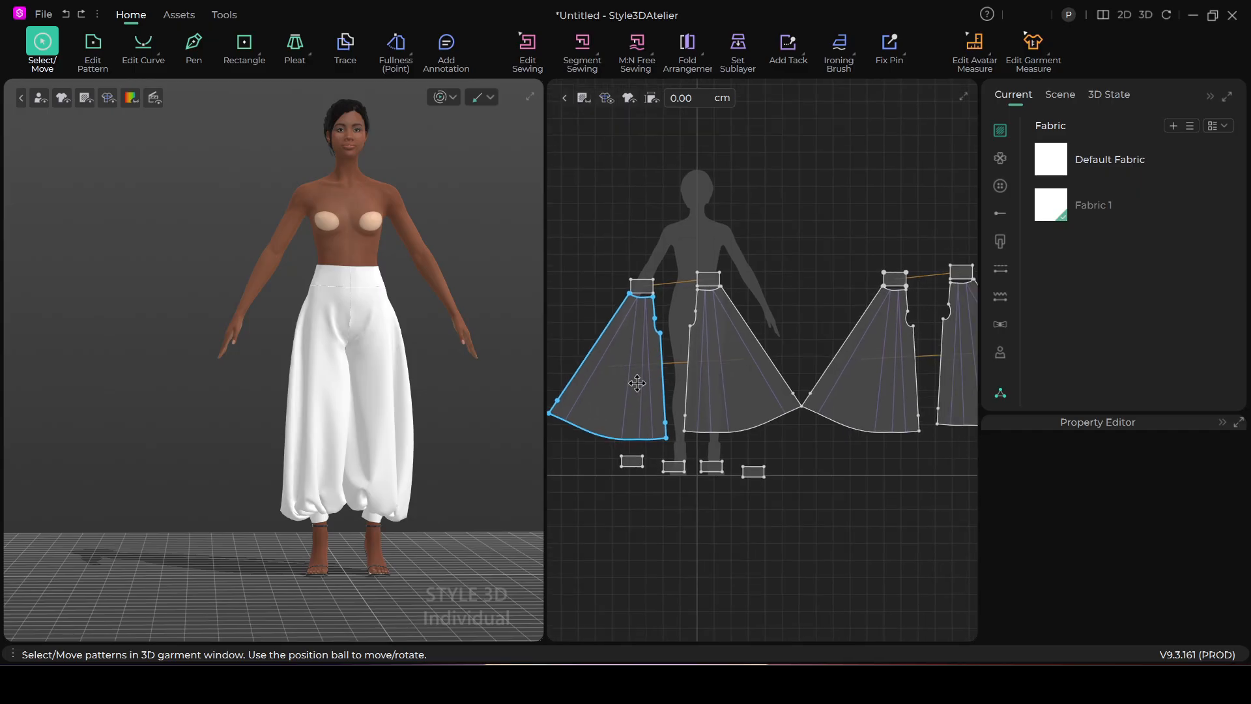
click(638, 384)
shift+click(709, 395)
shift+click(880, 397)
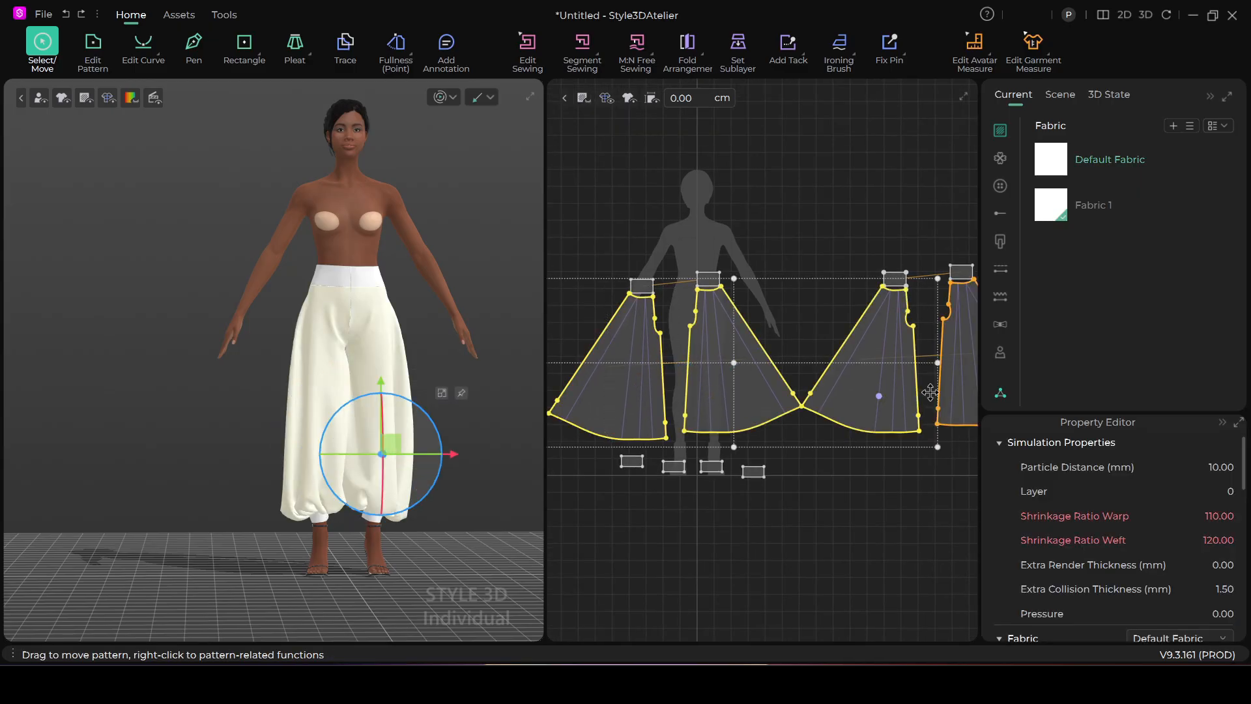
shift+click(952, 391)
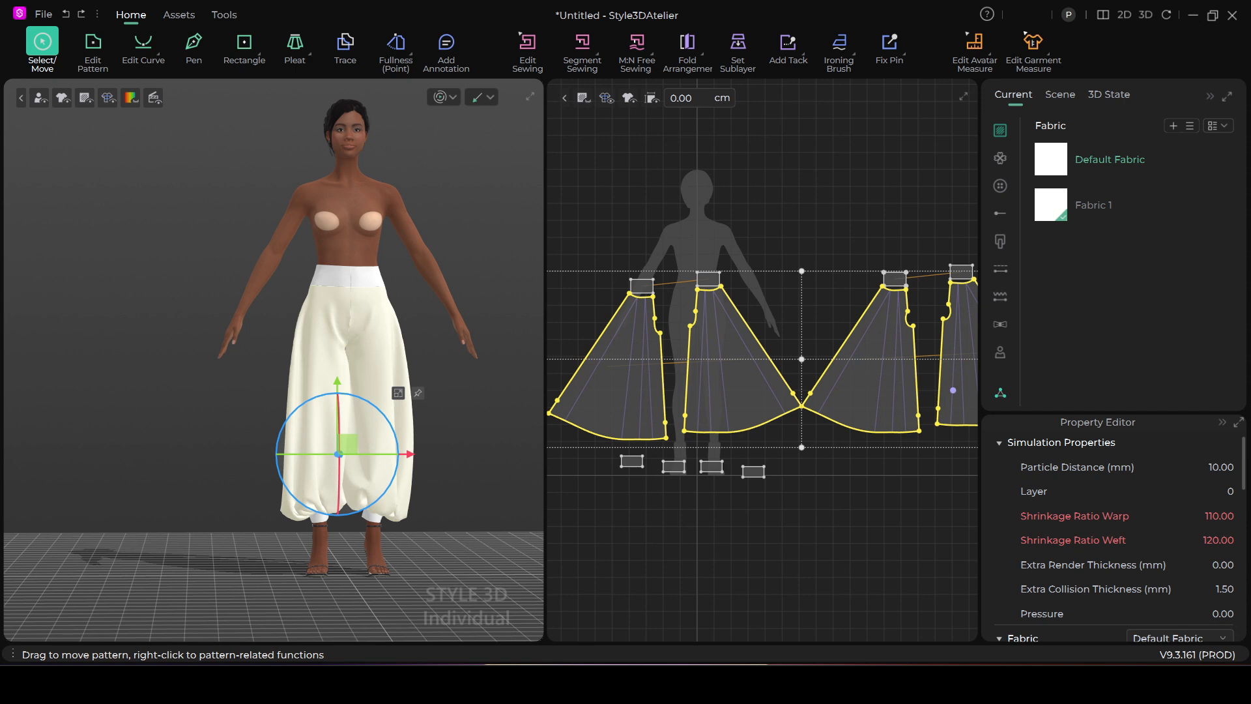
scroll(1215, 502, up, 1)
double_click(1217, 496)
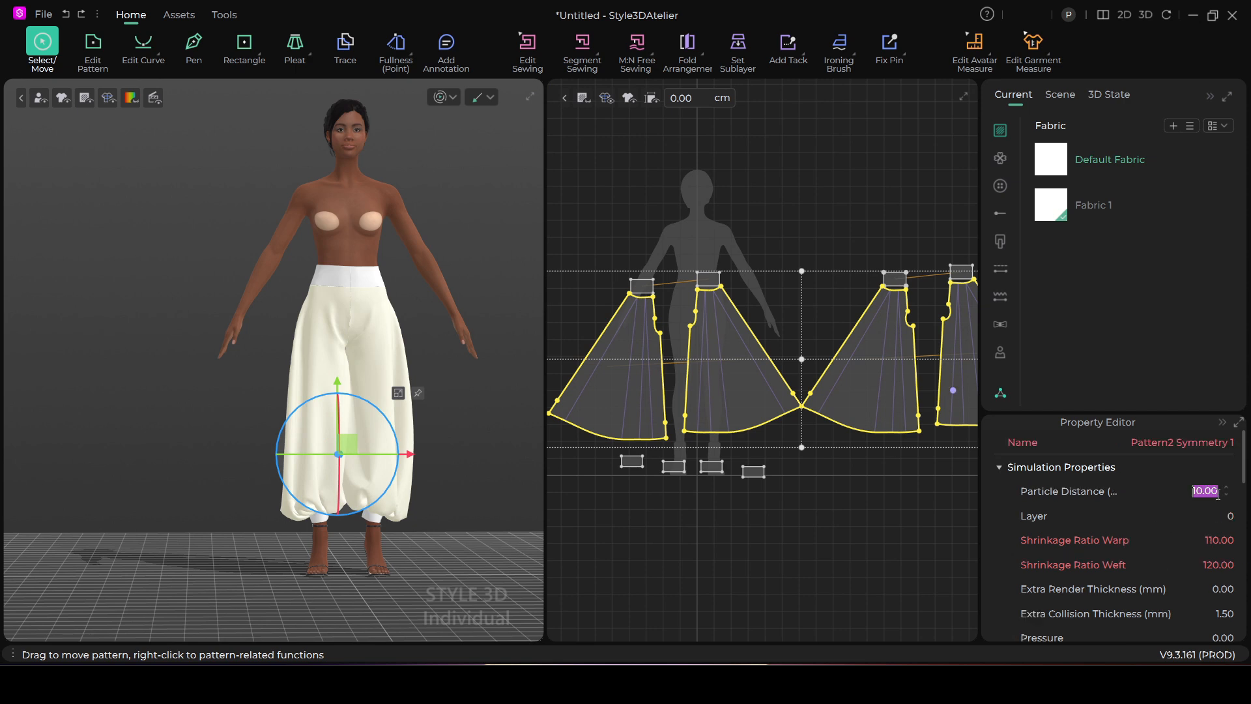
text(5)
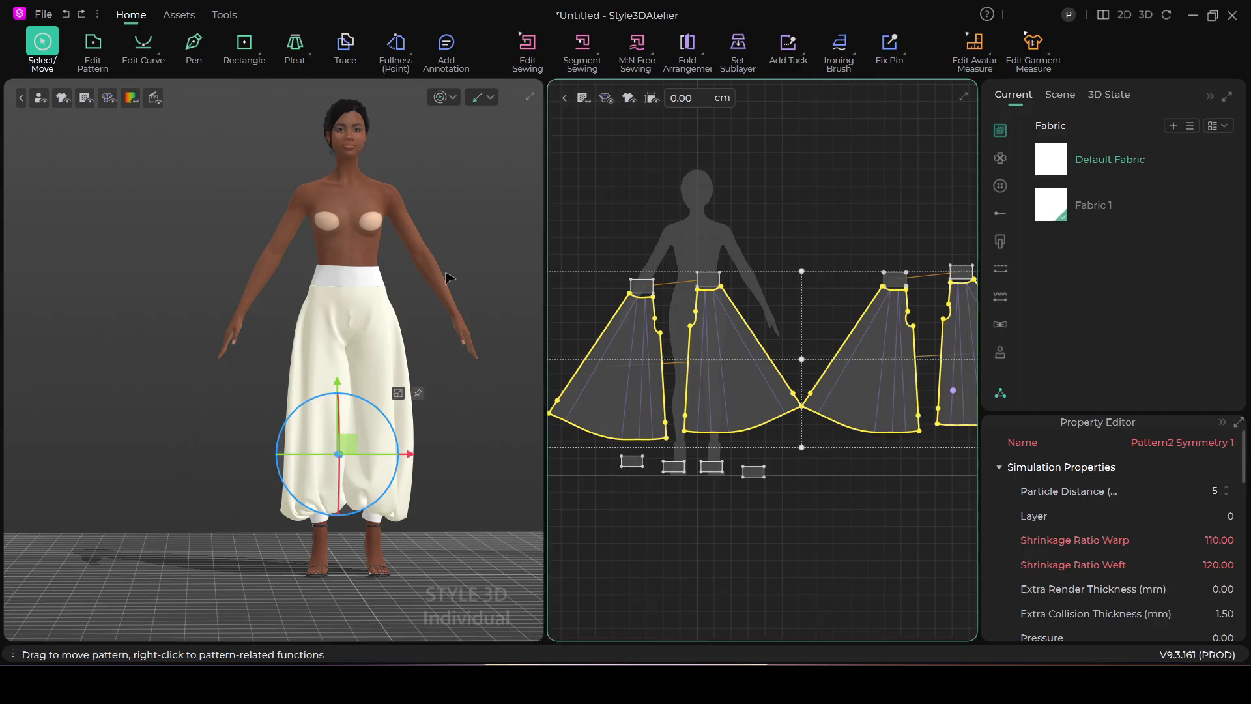
key(Return)
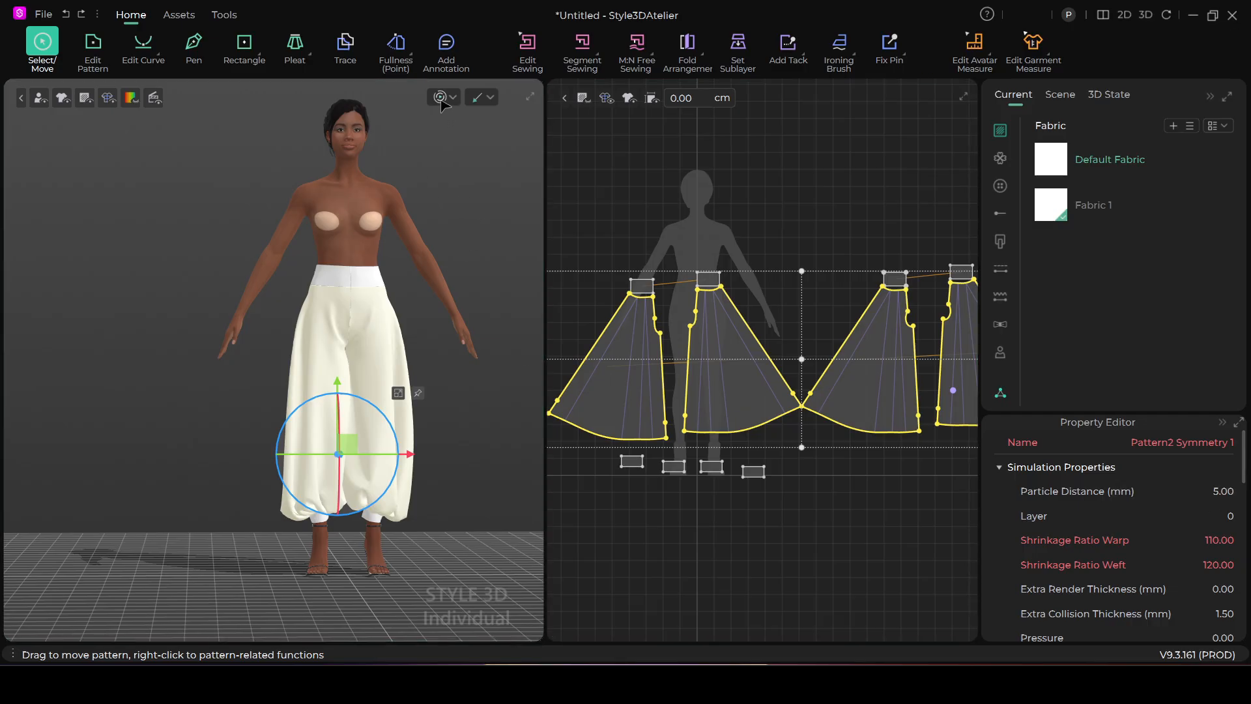
Simulate the garment and pull both front legs on the avatar to settle their folds.
click(441, 99)
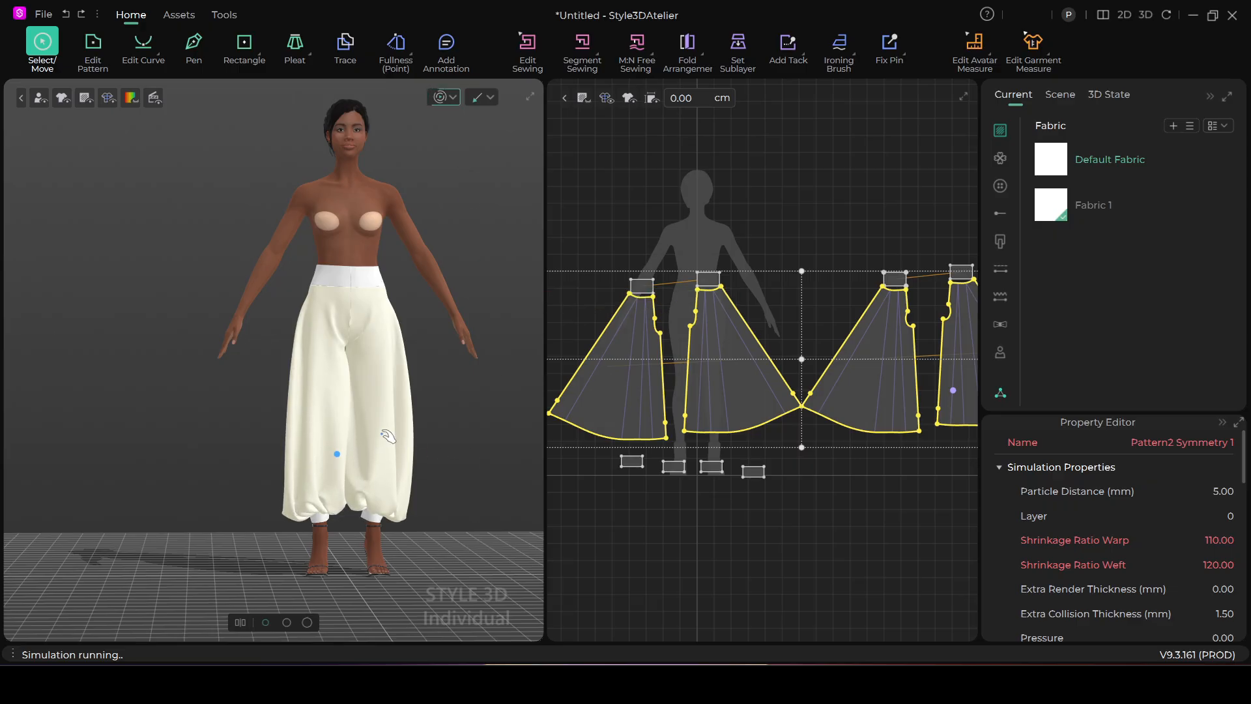
click(409, 439)
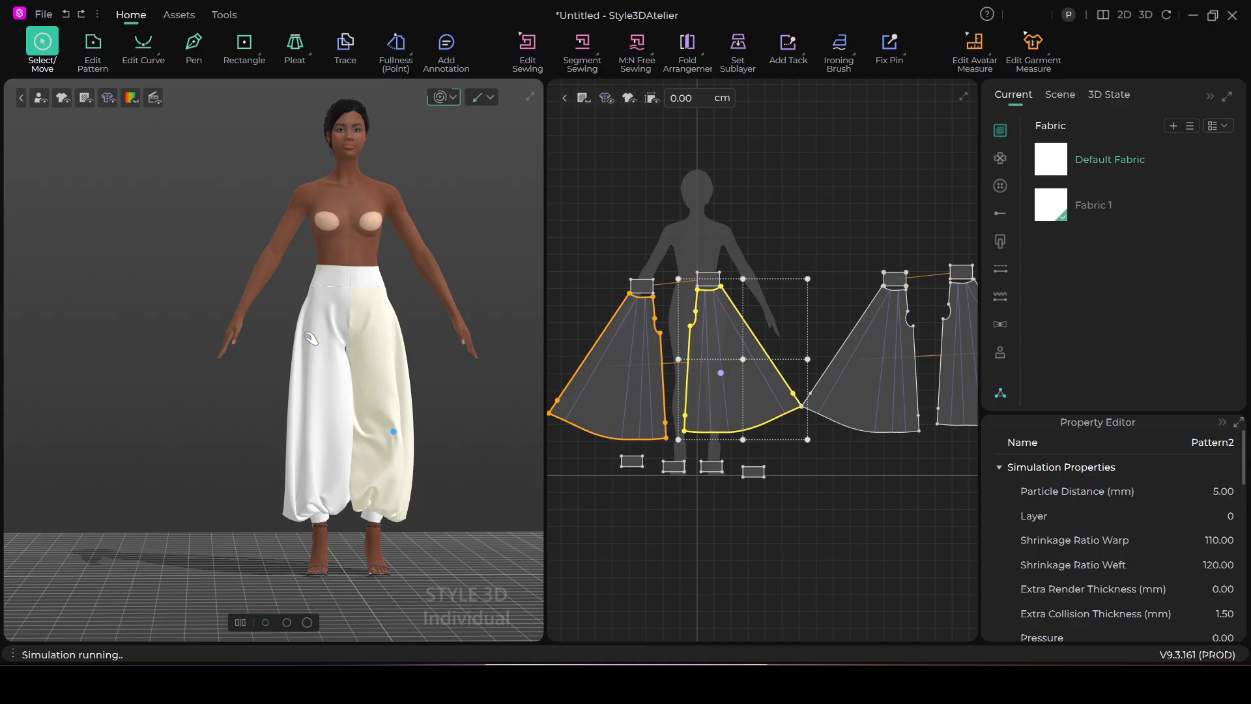
click(318, 407)
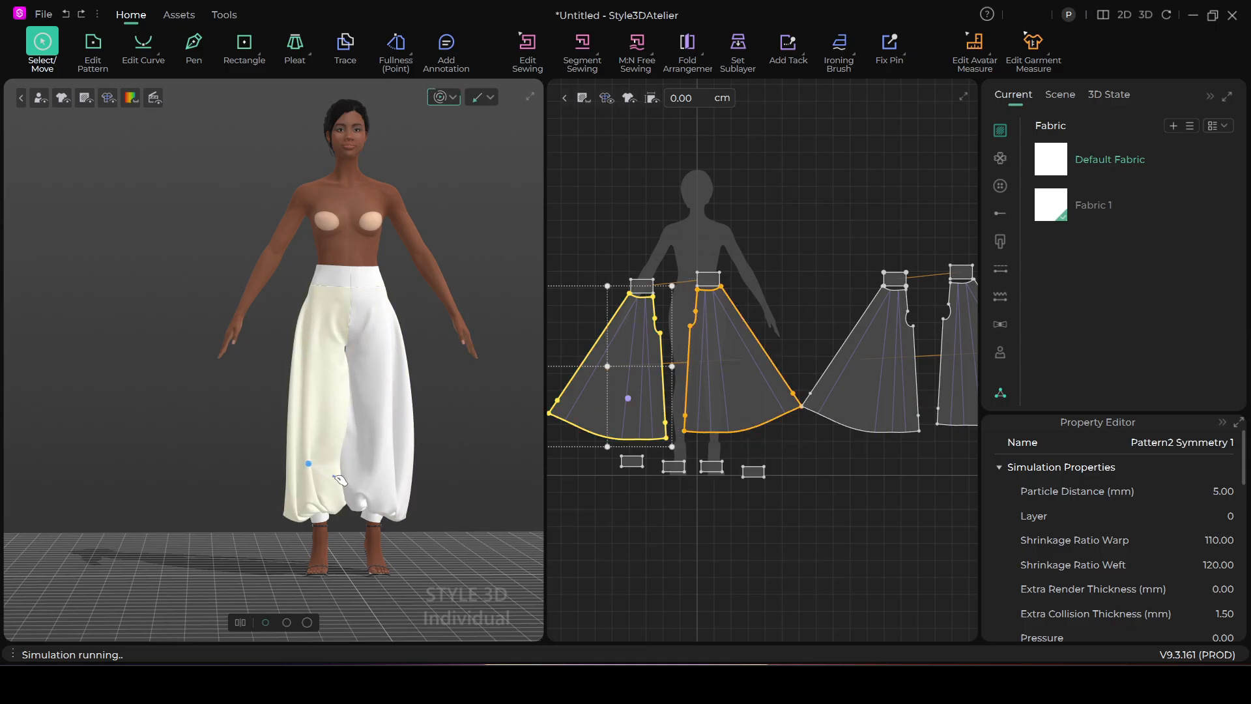
Pull the hem of the back leg on the avatar's left side and adjust the ankle cuffs from behind during the simulation.
scroll(427, 518, down, 1)
right_drag(453, 489, 271, 486)
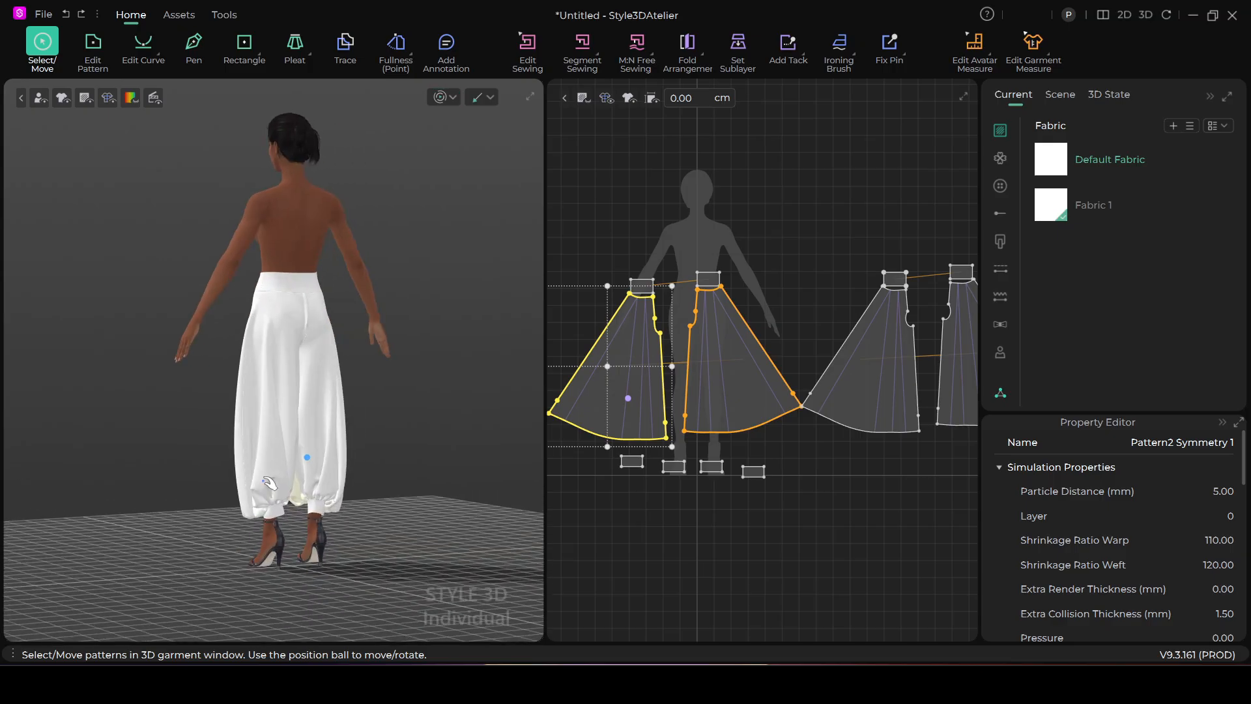
click(285, 494)
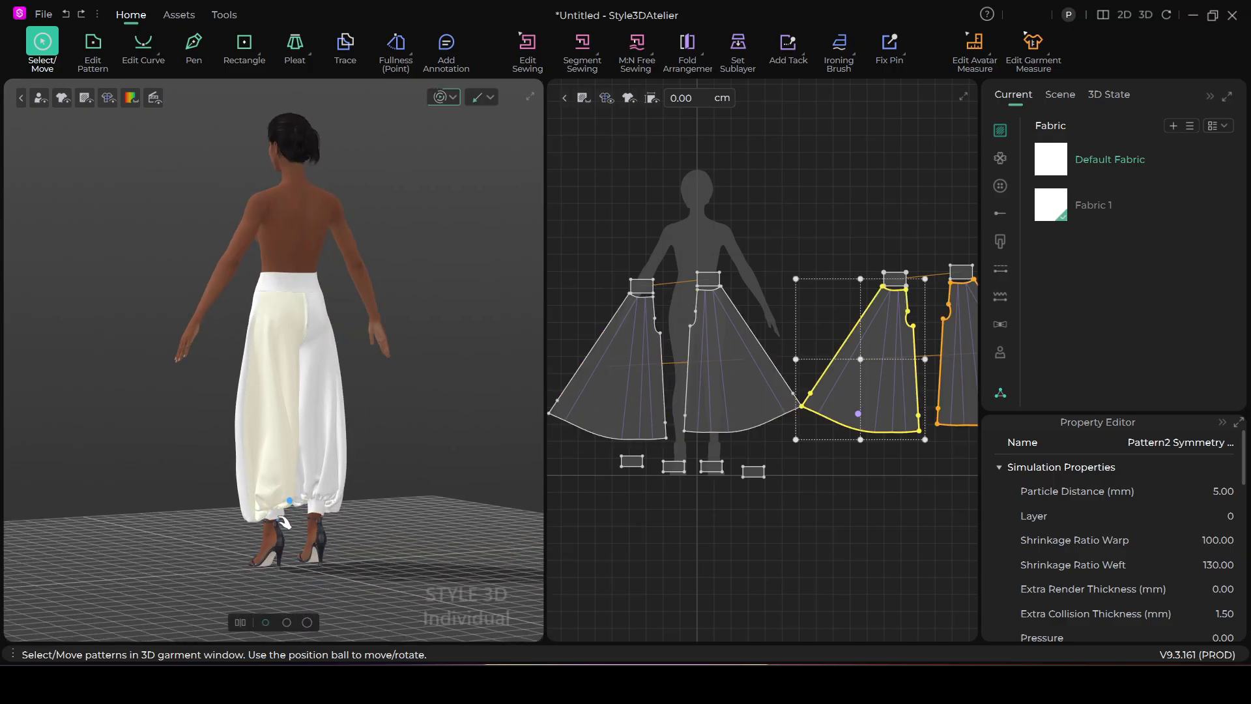
click(275, 520)
click(315, 510)
right_drag(317, 511, 385, 447)
scroll(386, 410, down, 2)
scroll(392, 427, up, 2)
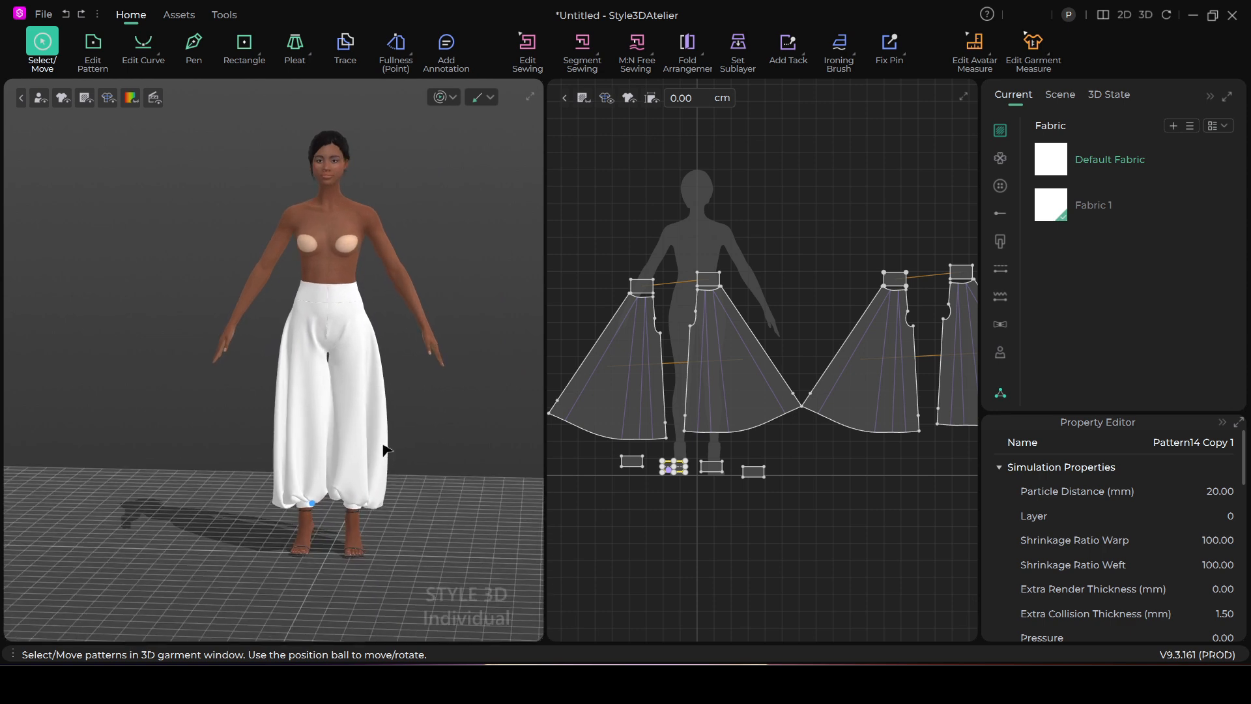